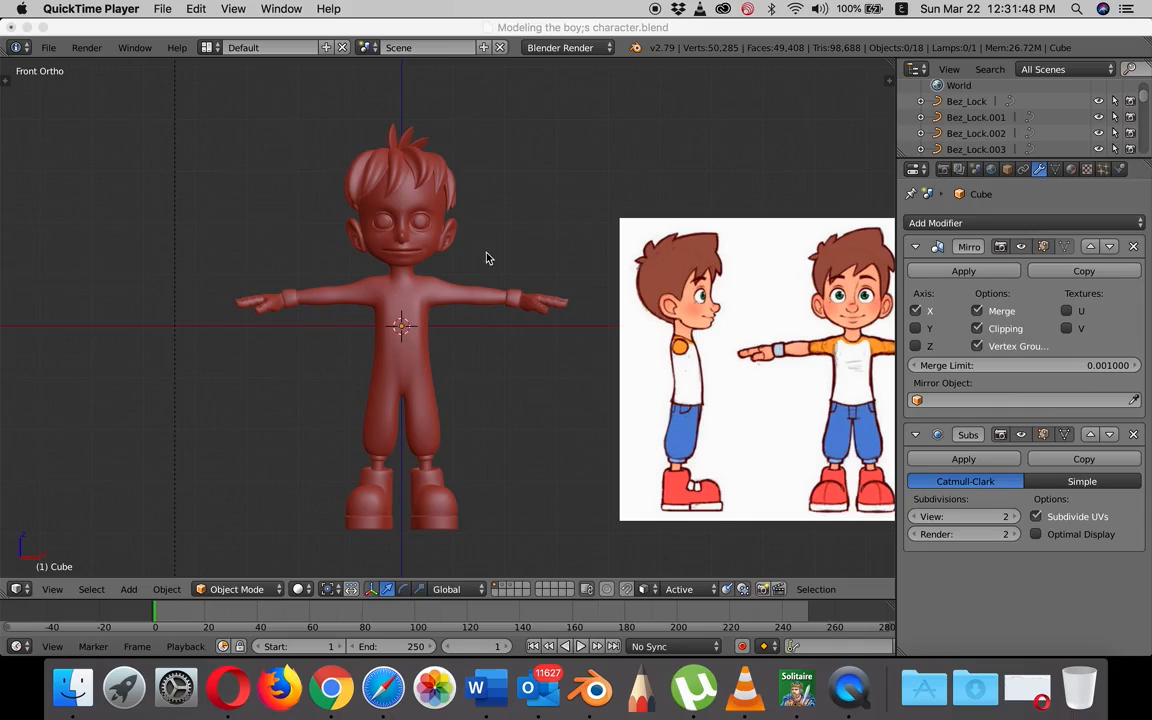
Select the boy's body mesh and enter Edit Mode on it.
right_click(408, 306)
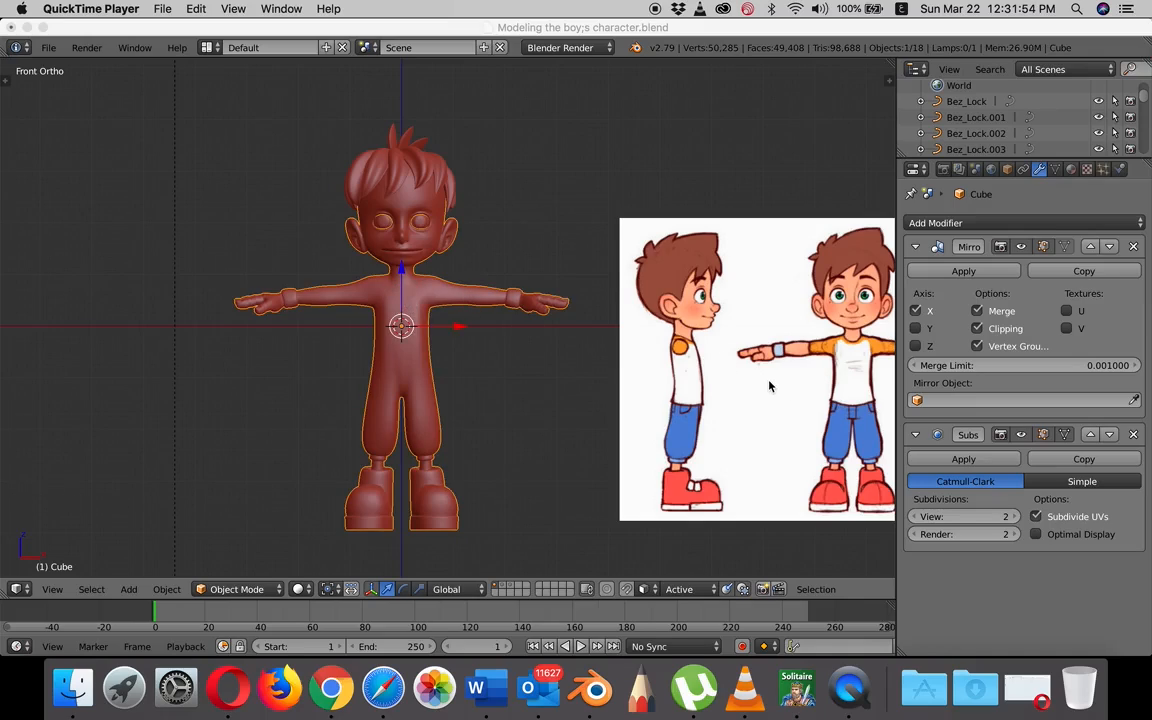
scroll(769, 386, "down", 1)
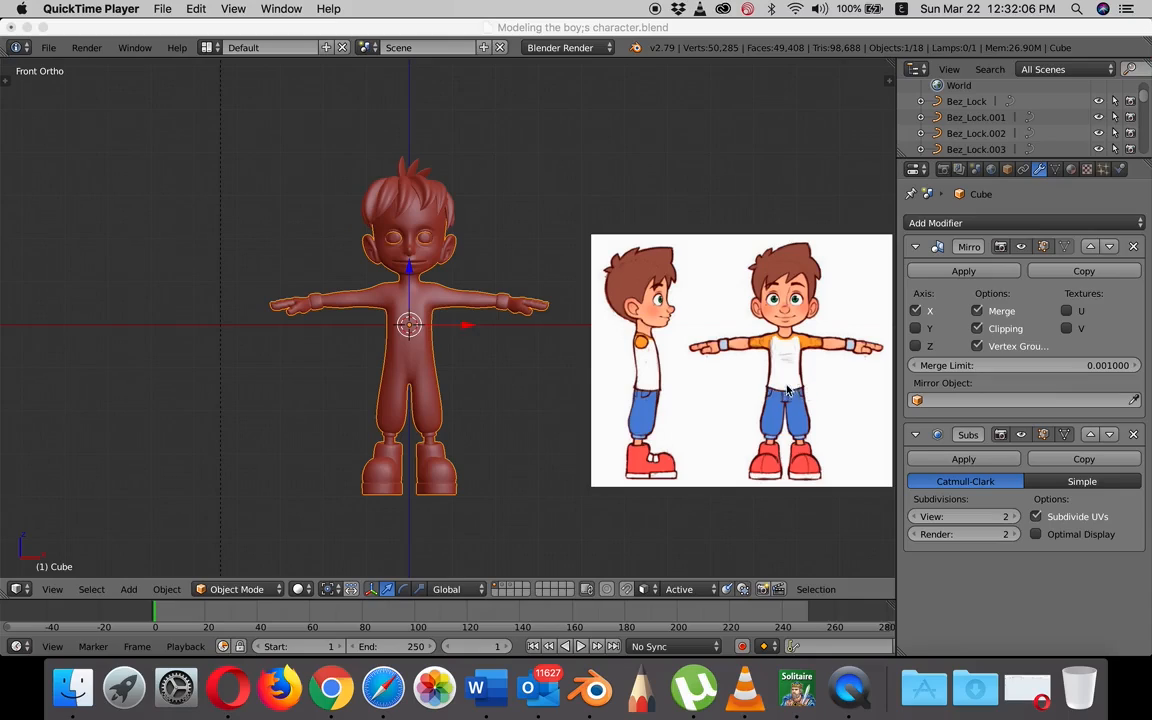
scroll(471, 332, "up", 5)
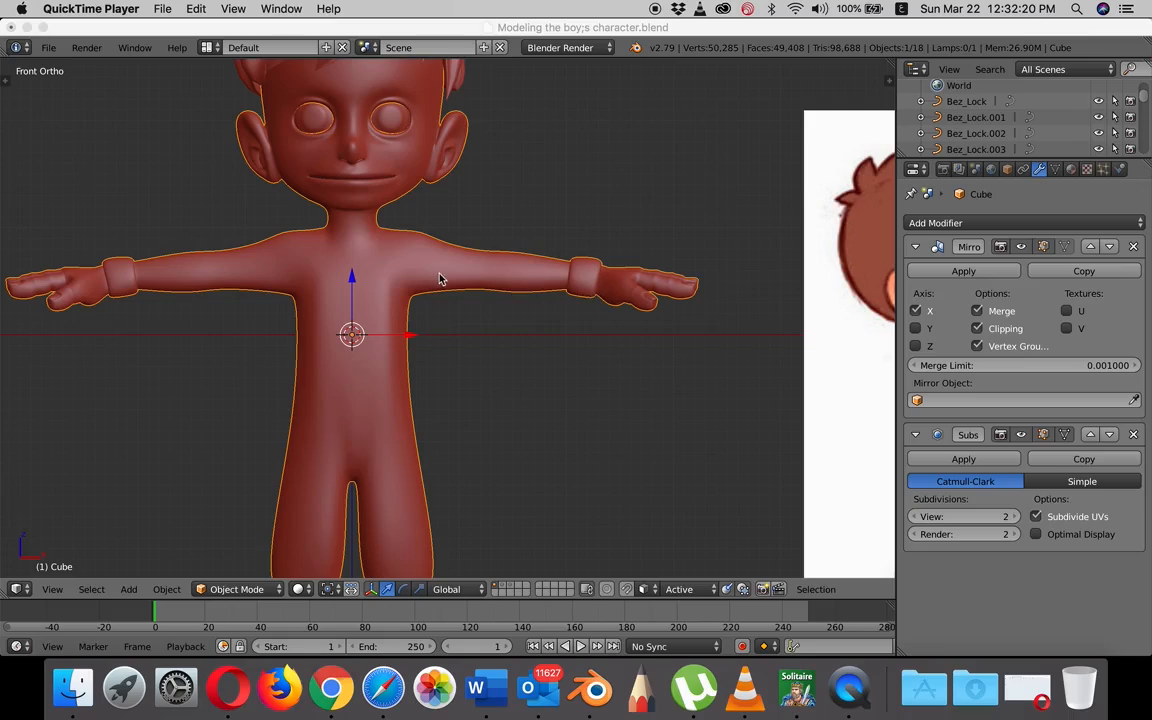
scroll(463, 283, "up", 2)
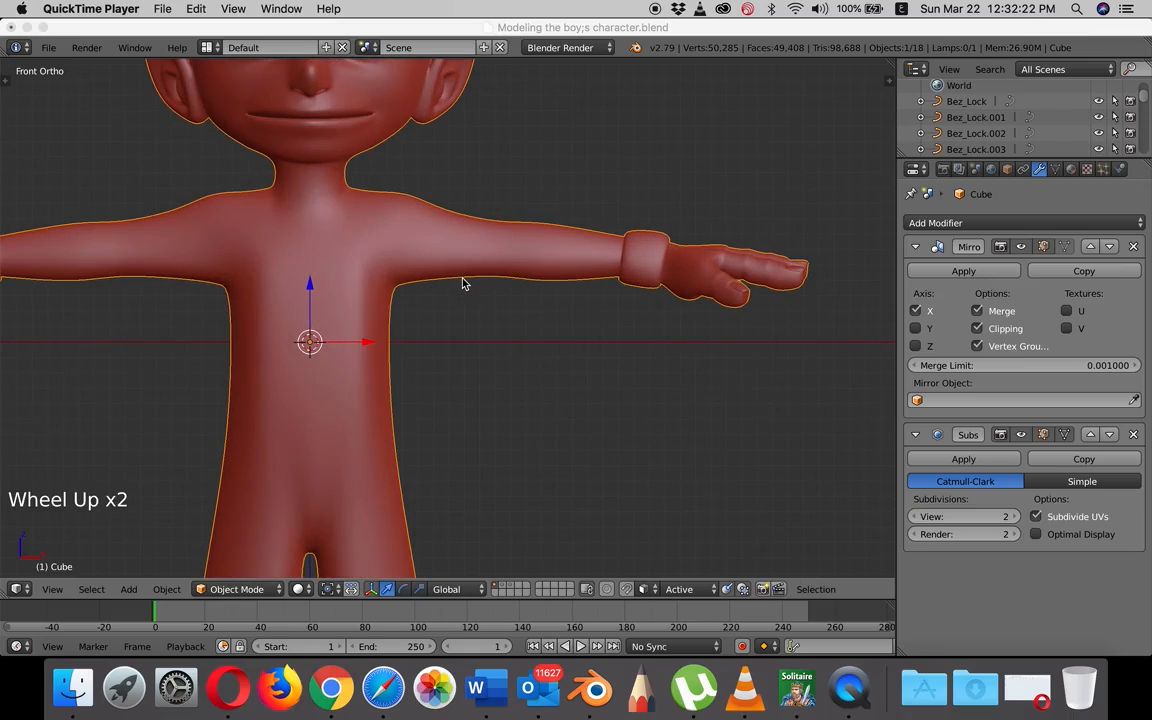
scroll(464, 282, "down", 1)
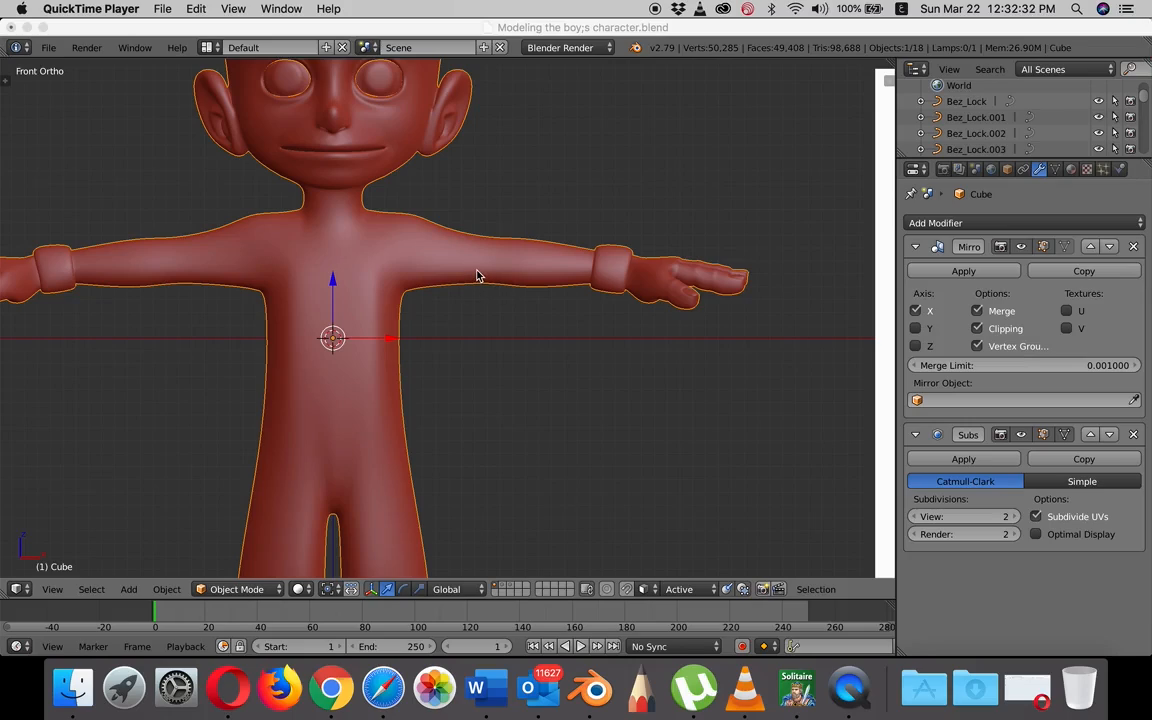
left_click(466, 304)
key("Tab")
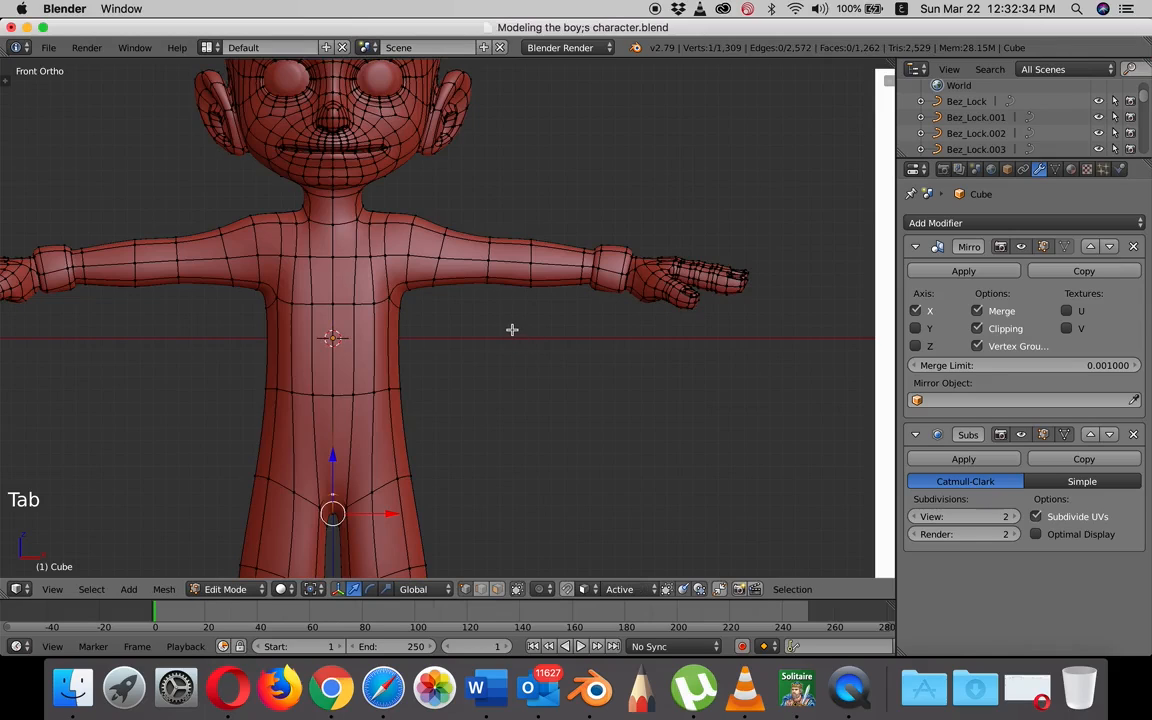
Select the edge loop around the middle of the arm and scale it up to about 1.25 to widen the sleeve.
middle_click_drag(473, 309, 522, 357, "shift")
scroll(565, 302, "up", 5)
scroll(544, 347, "down", 2)
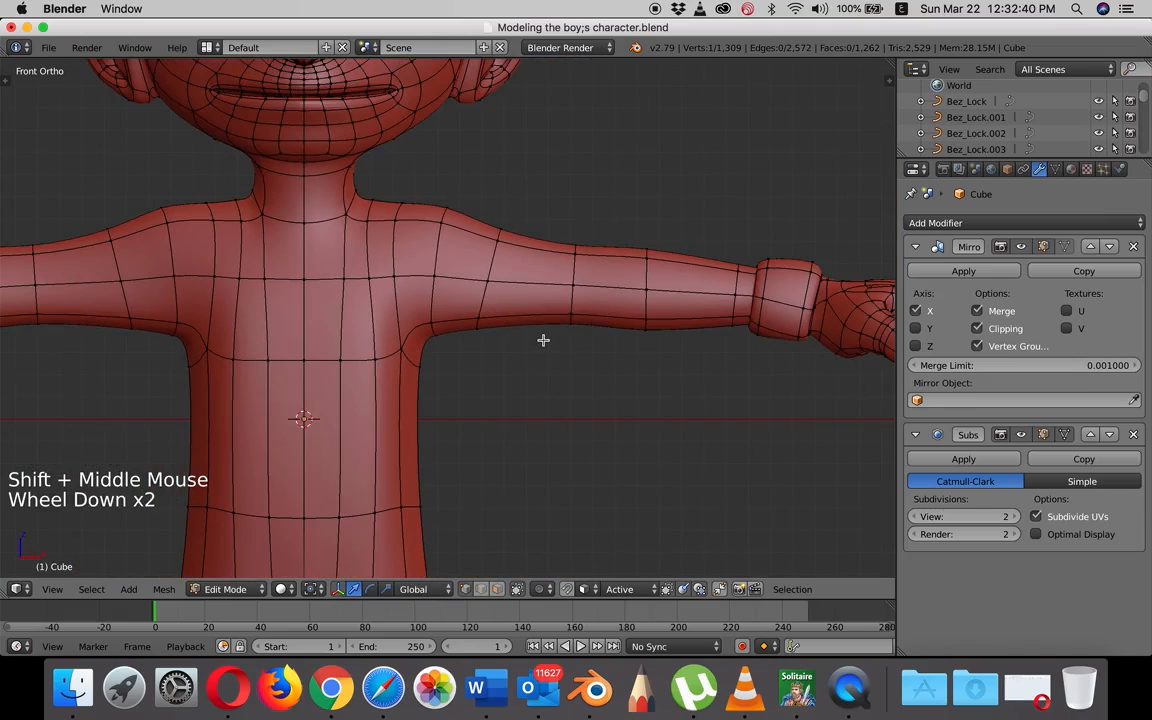
scroll(592, 284, "up", 2)
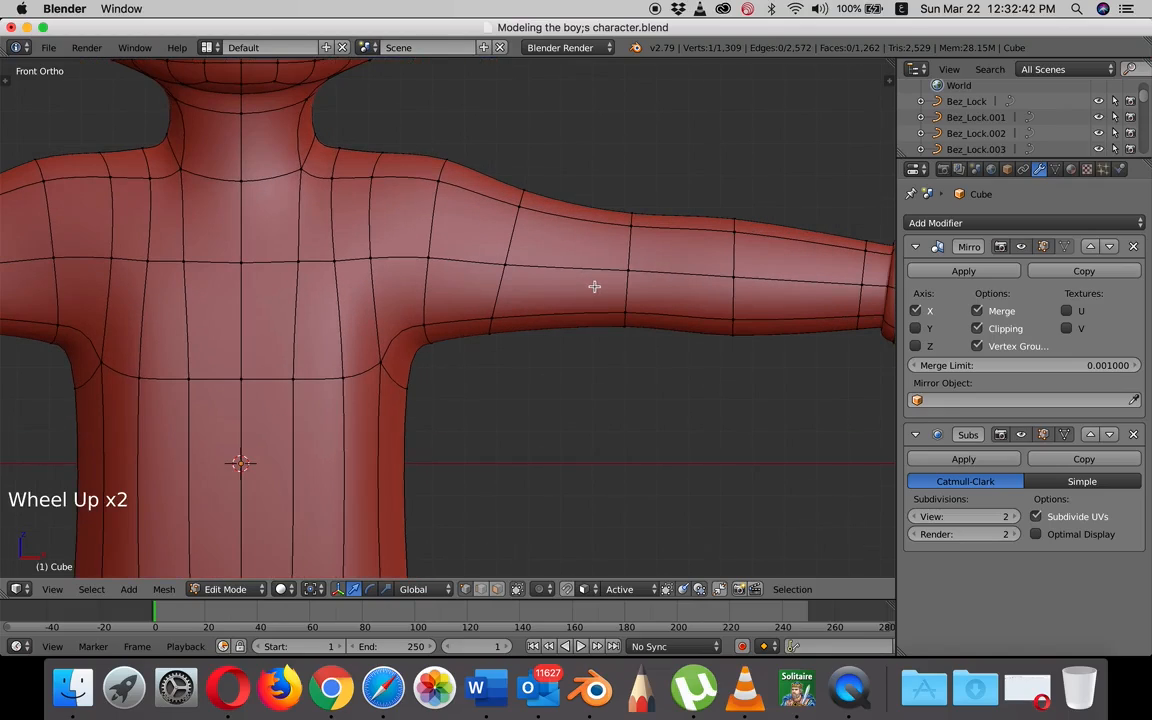
right_click(637, 214)
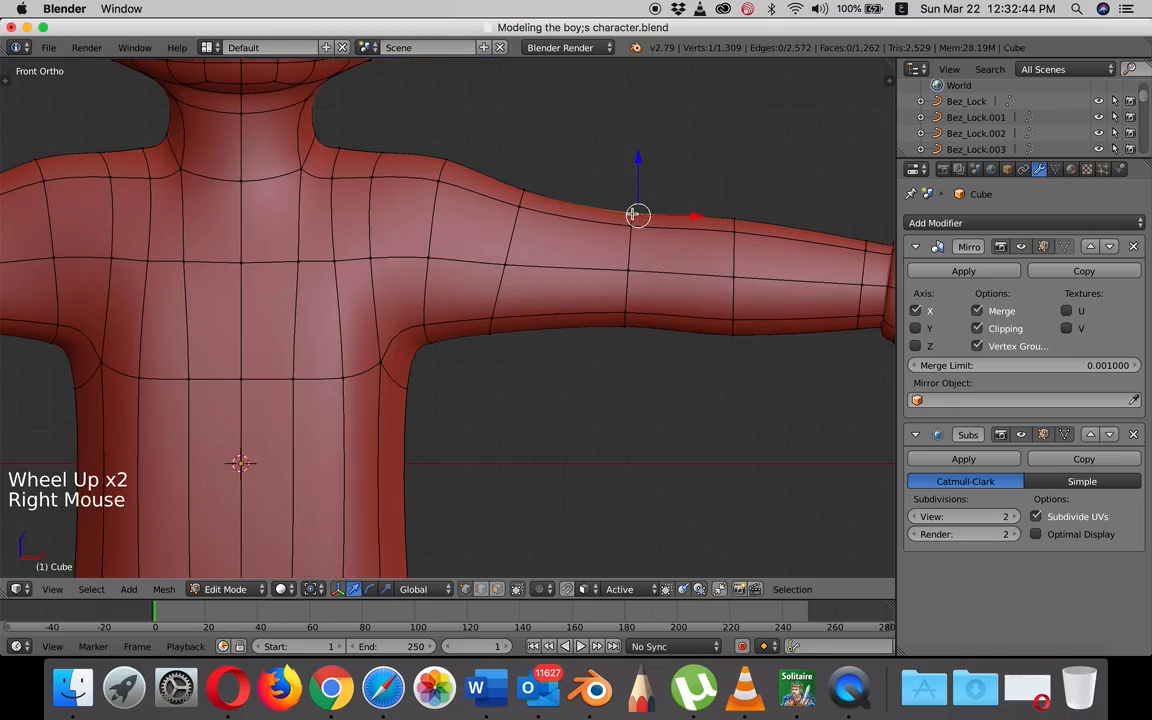
right_click(632, 240, "alt")
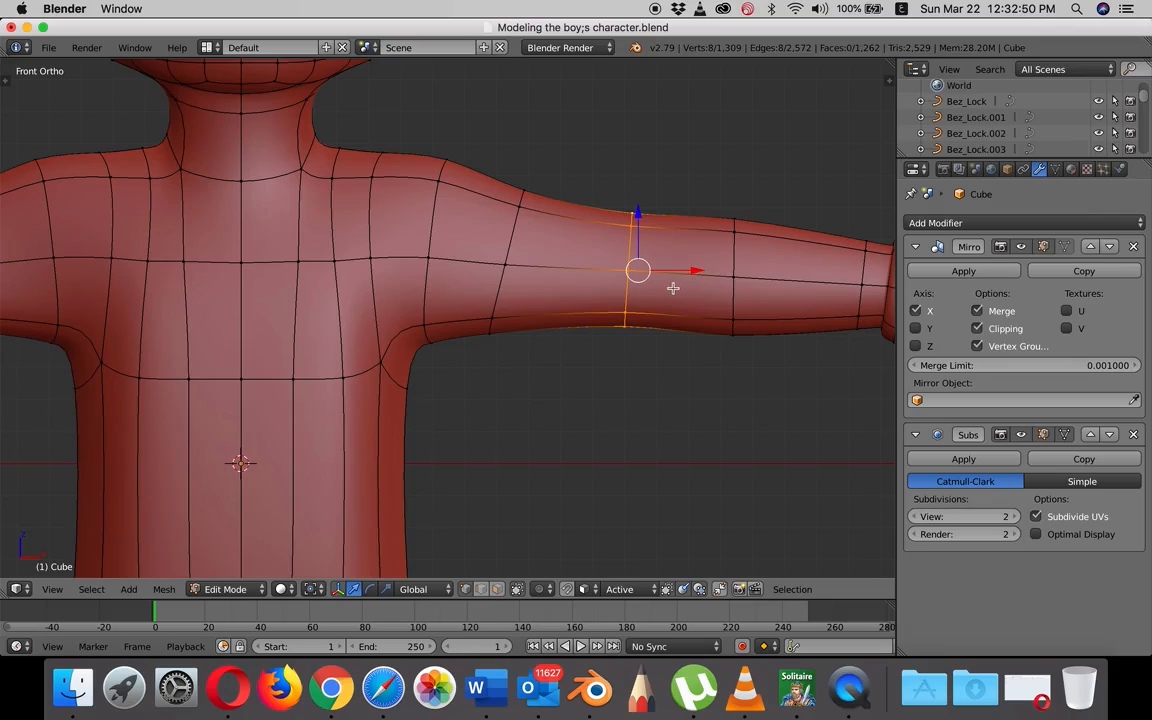
key("ctrl")
key("s")
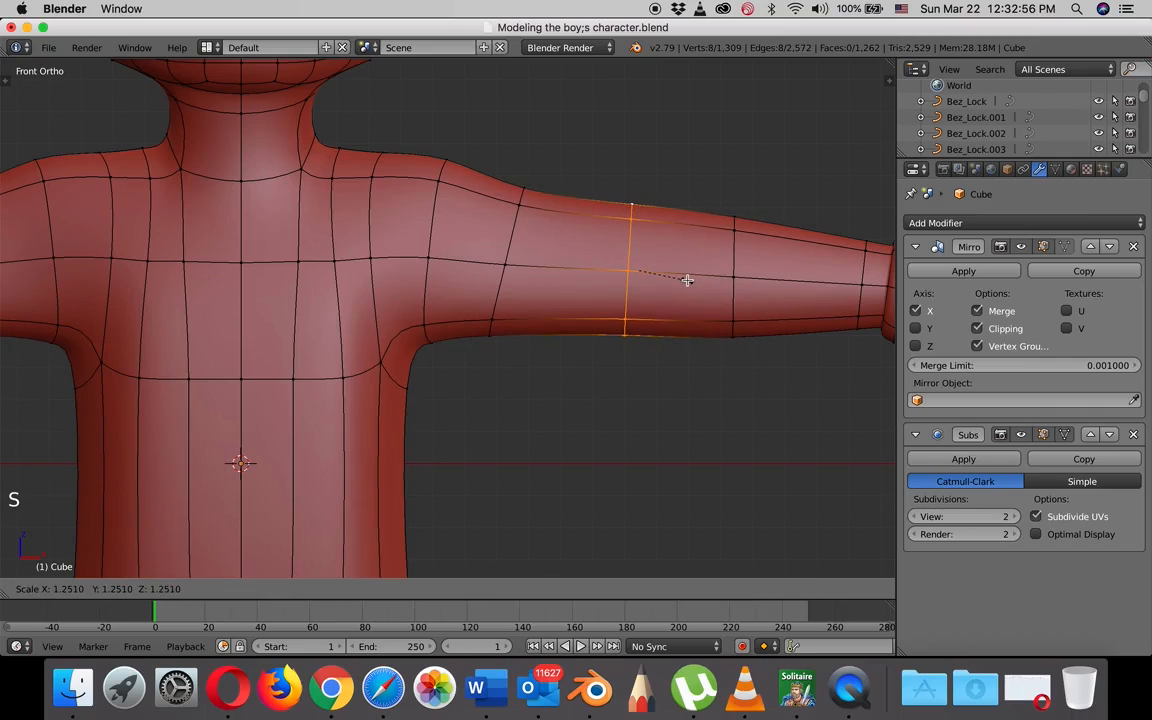
left_click(688, 280)
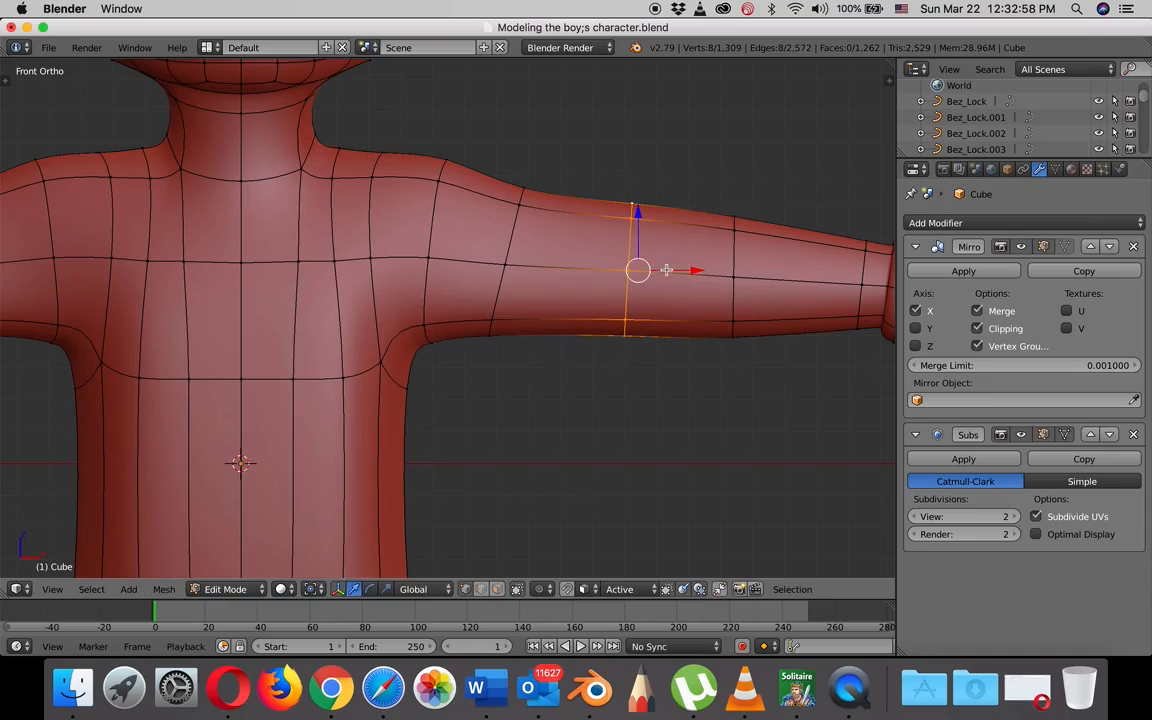
Add an edge loop on the arm just beyond the widened sleeve loop and scale it down to about 0.73.
key("ctrl")
key("ctrl+r")
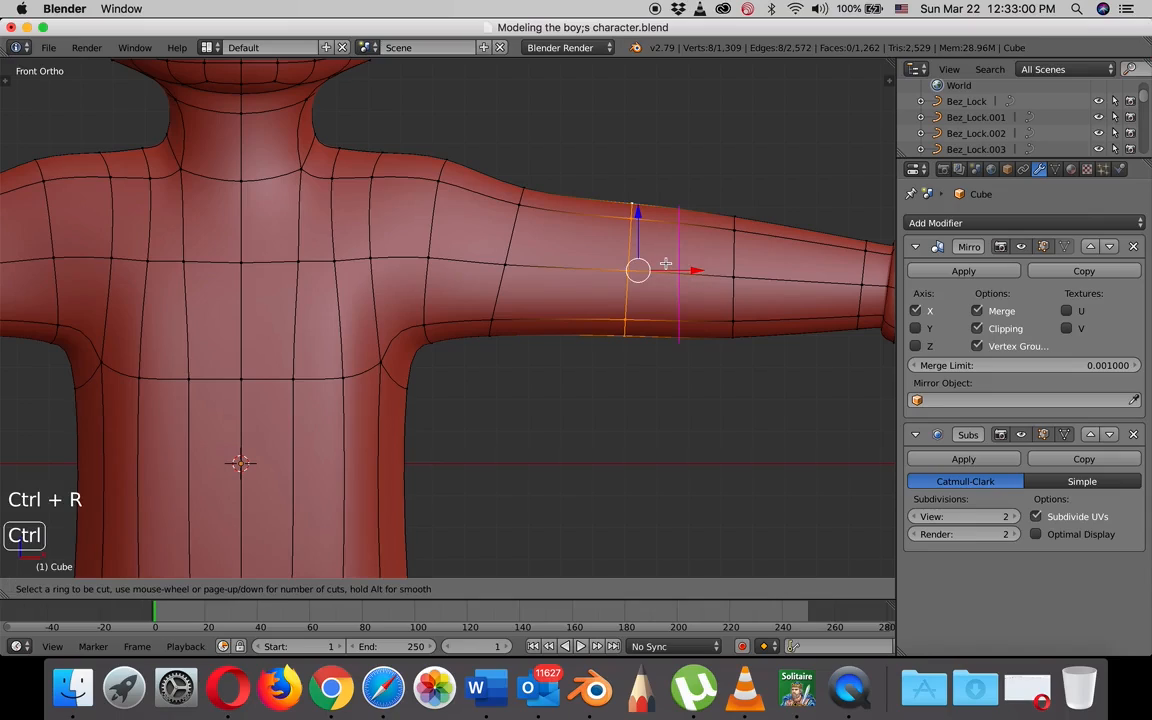
left_click(665, 263)
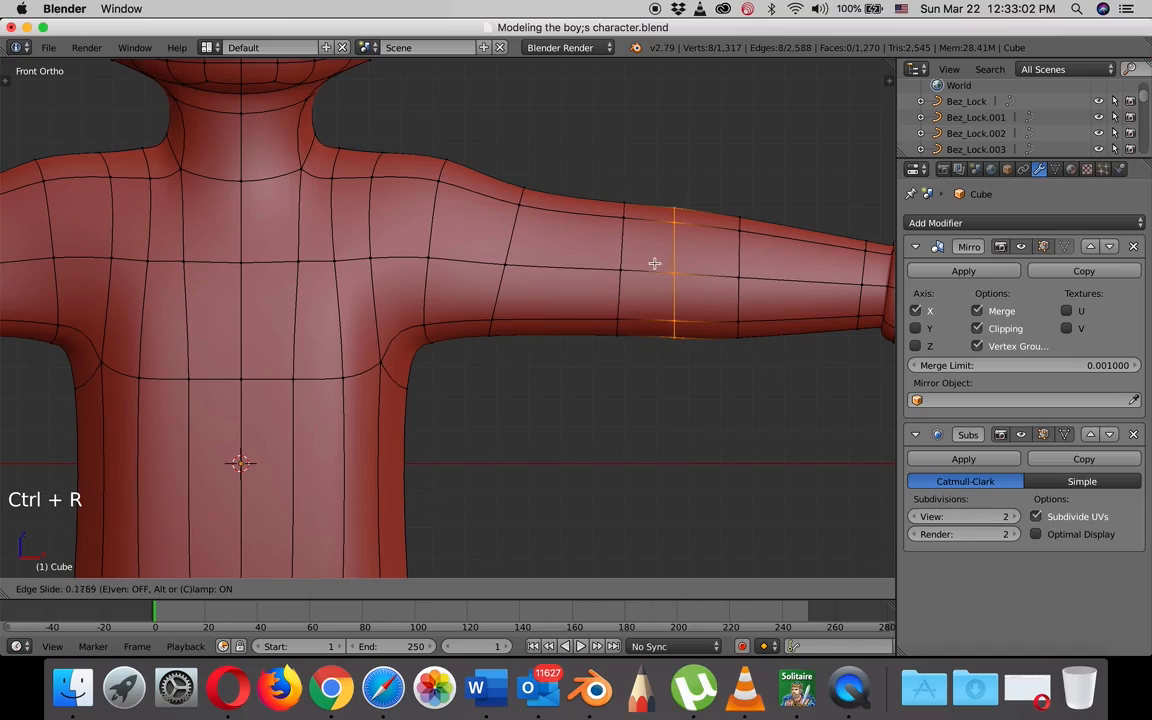
left_click(610, 262)
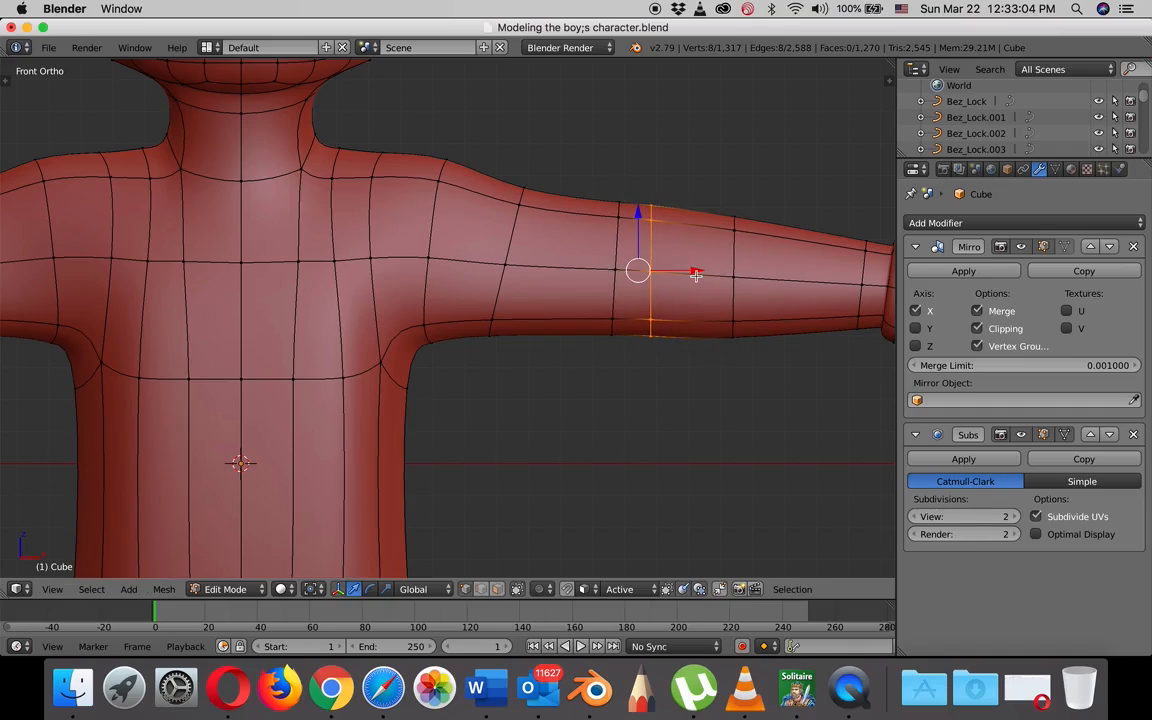
key("s")
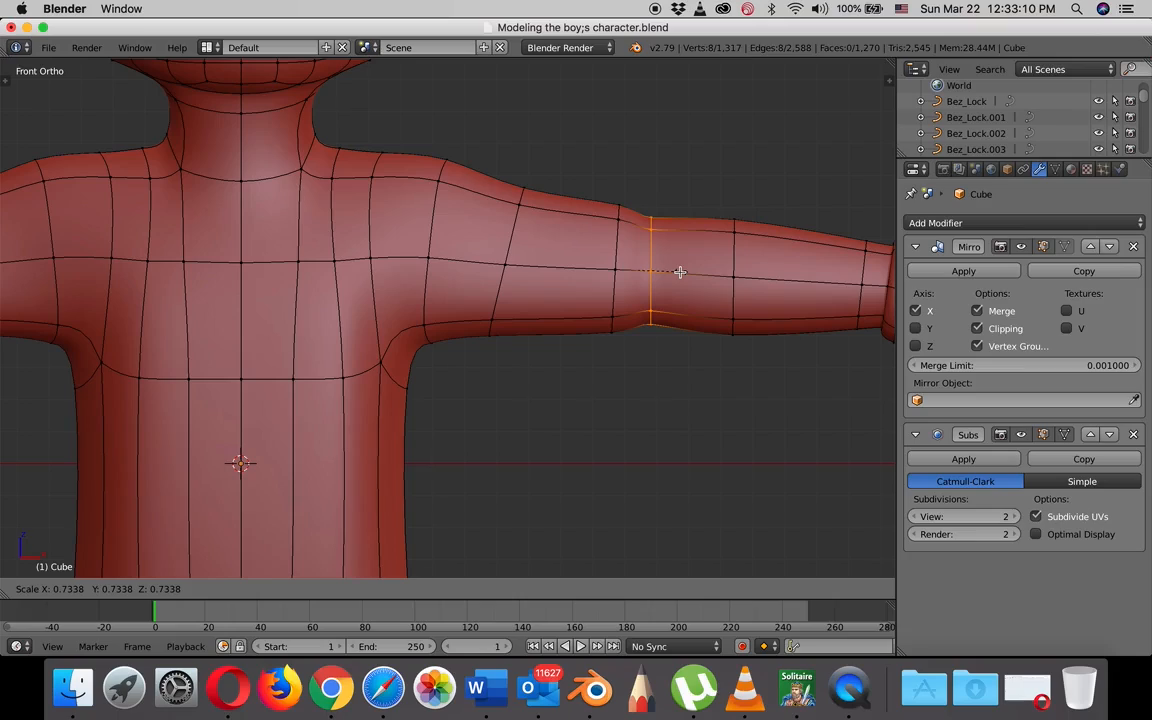
left_click(680, 272)
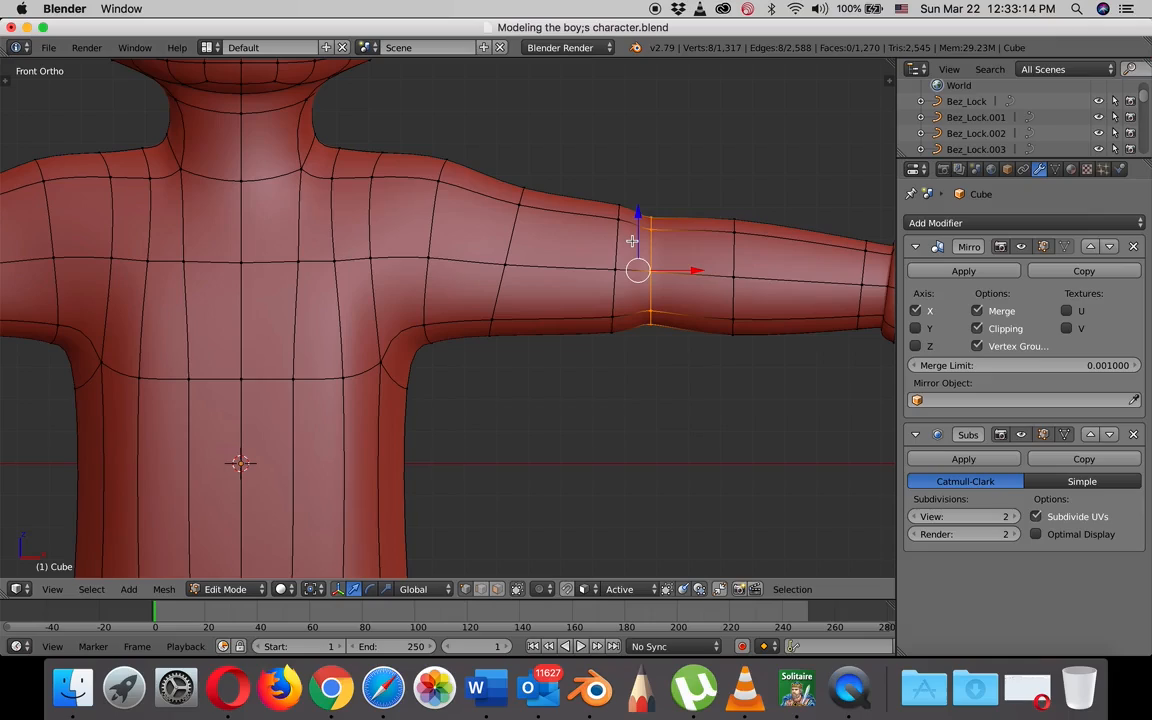
Add an edge loop midway between the widened sleeve loop and the narrowed arm loop.
key("ctrl")
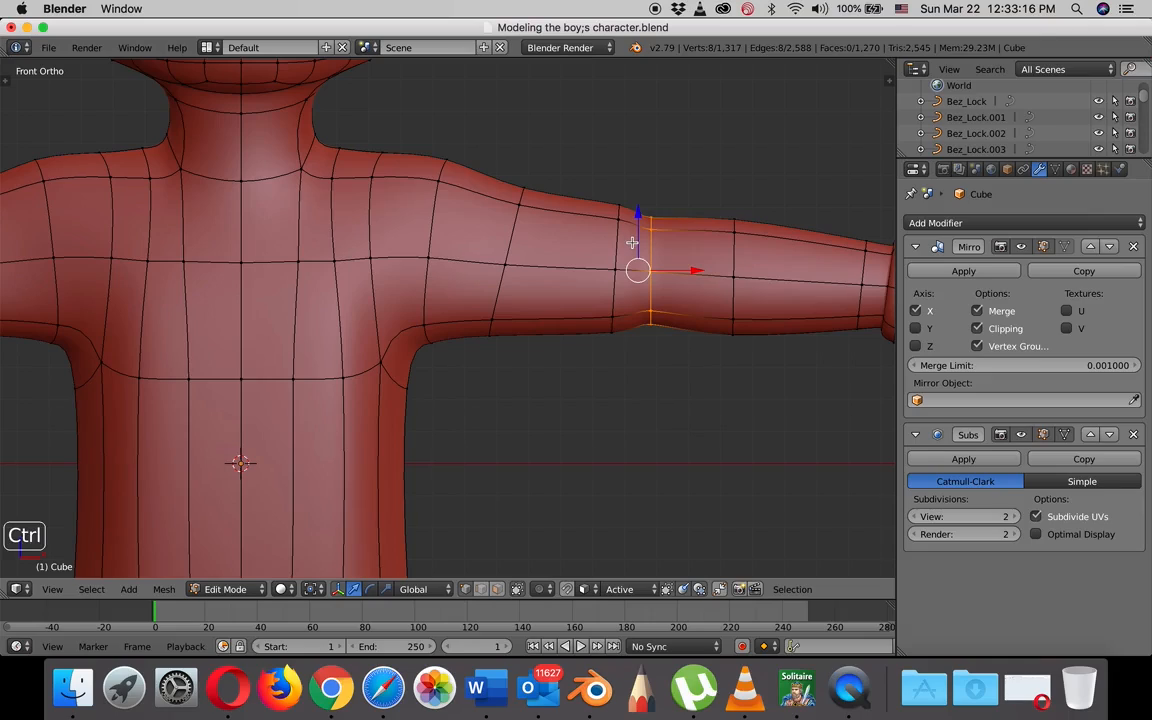
key("ctrl+e")
key("ctrl+r")
left_click(631, 266)
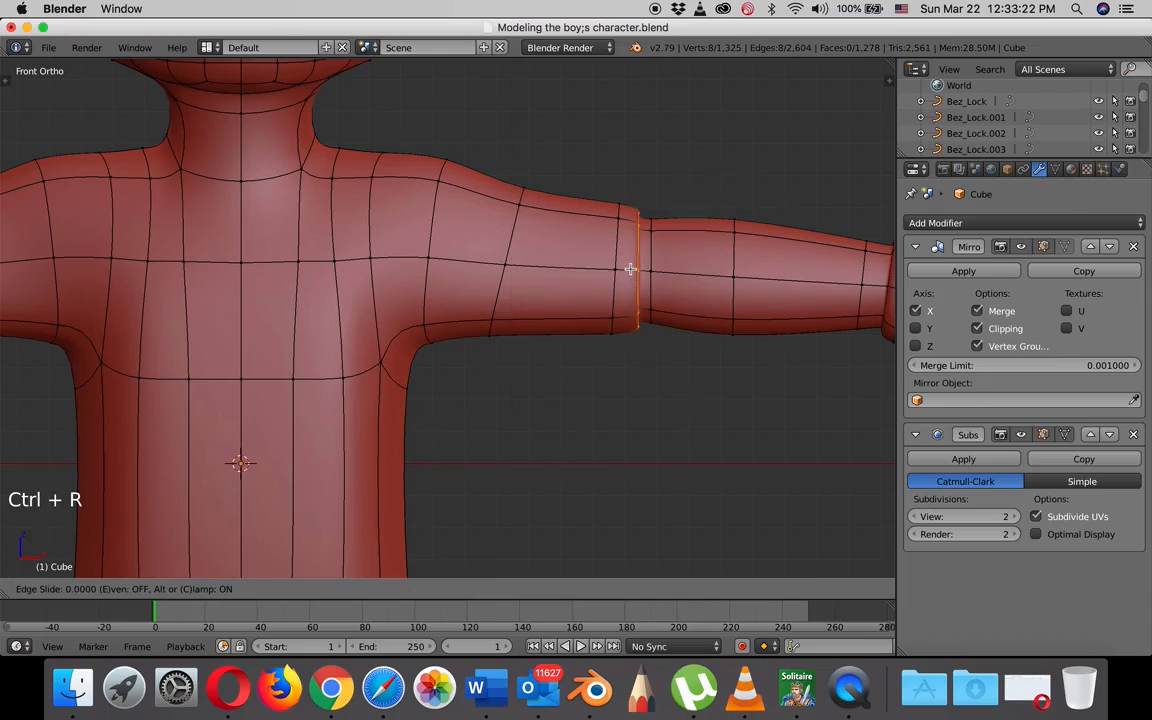
left_click(638, 274)
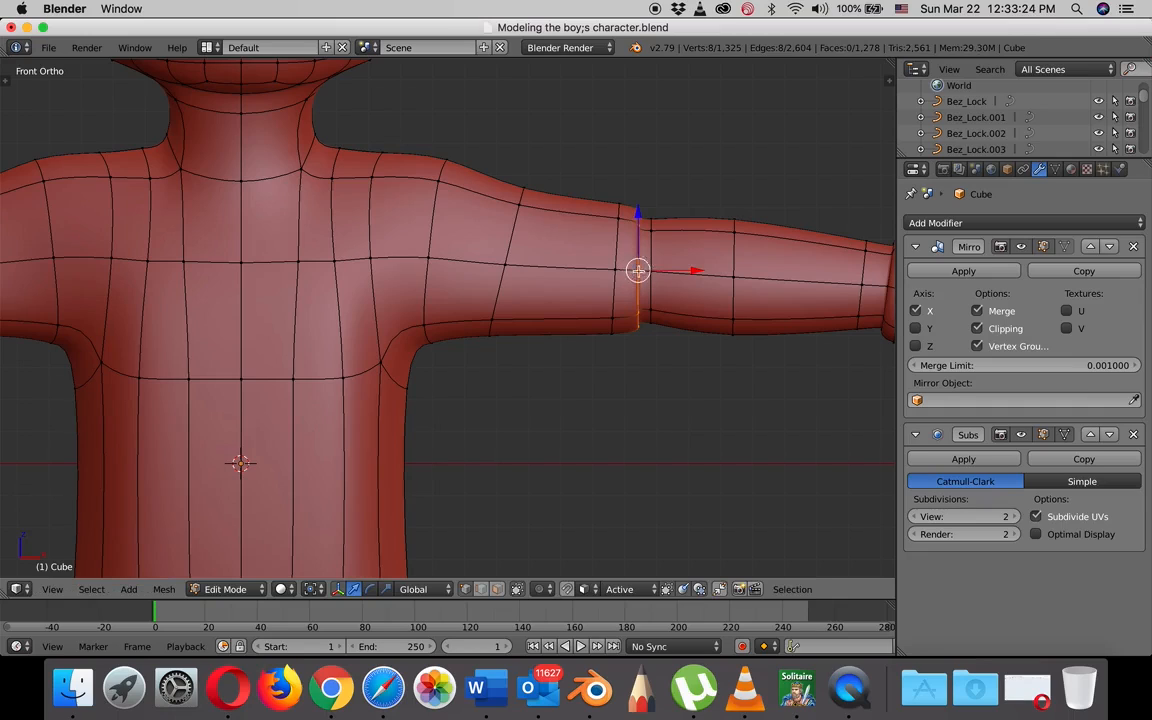
Select the narrowed arm loop beside the sleeve opening, scale it to about 0.94 and move it along X into the sleeve.
middle_click_drag(638, 274, 674, 267)
scroll(617, 258, "up", 4)
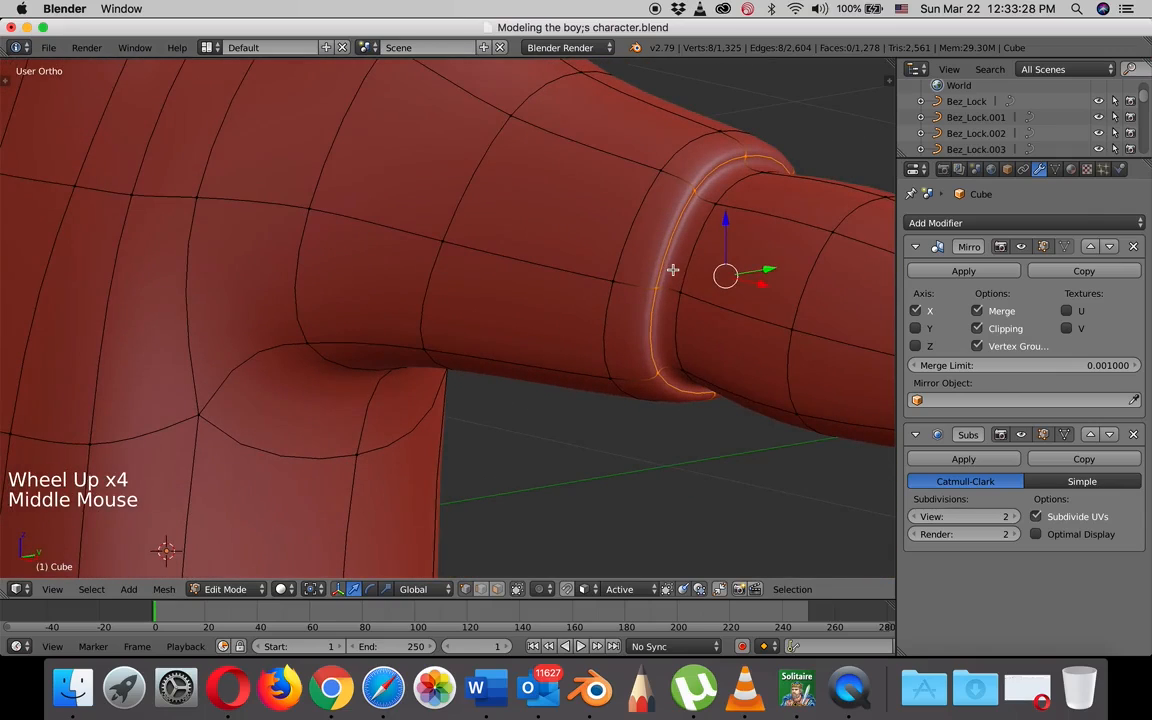
right_click(703, 194)
right_click(710, 198, "alt")
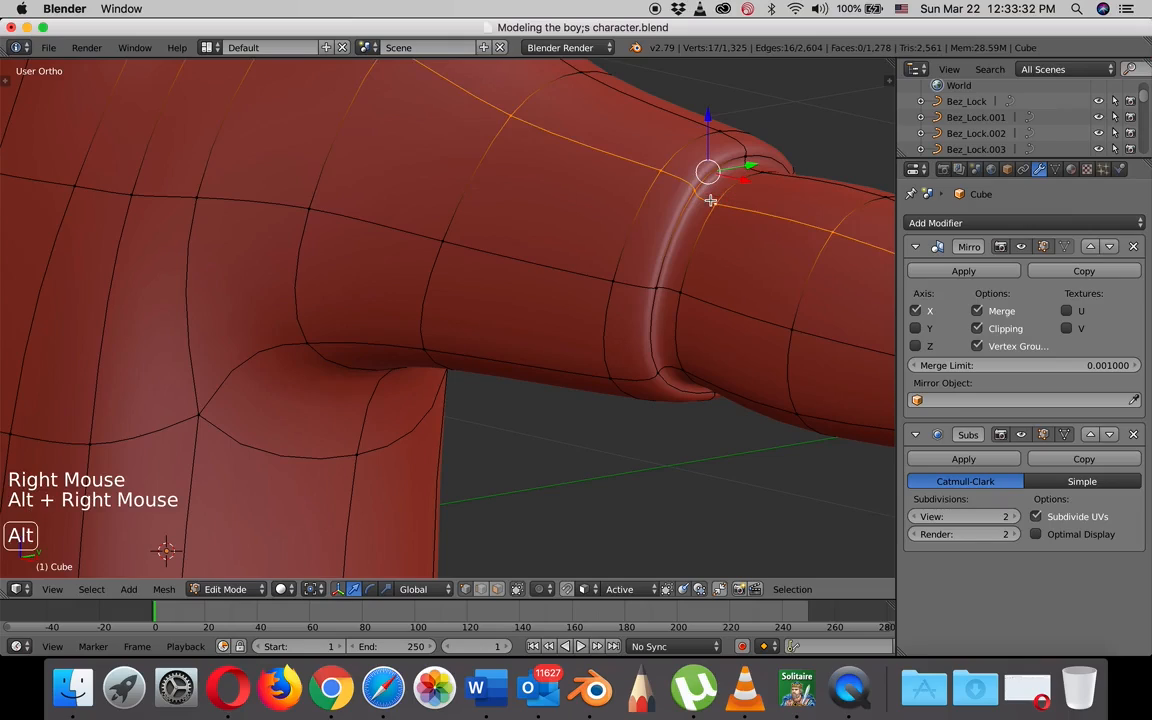
right_click(715, 204, "alt")
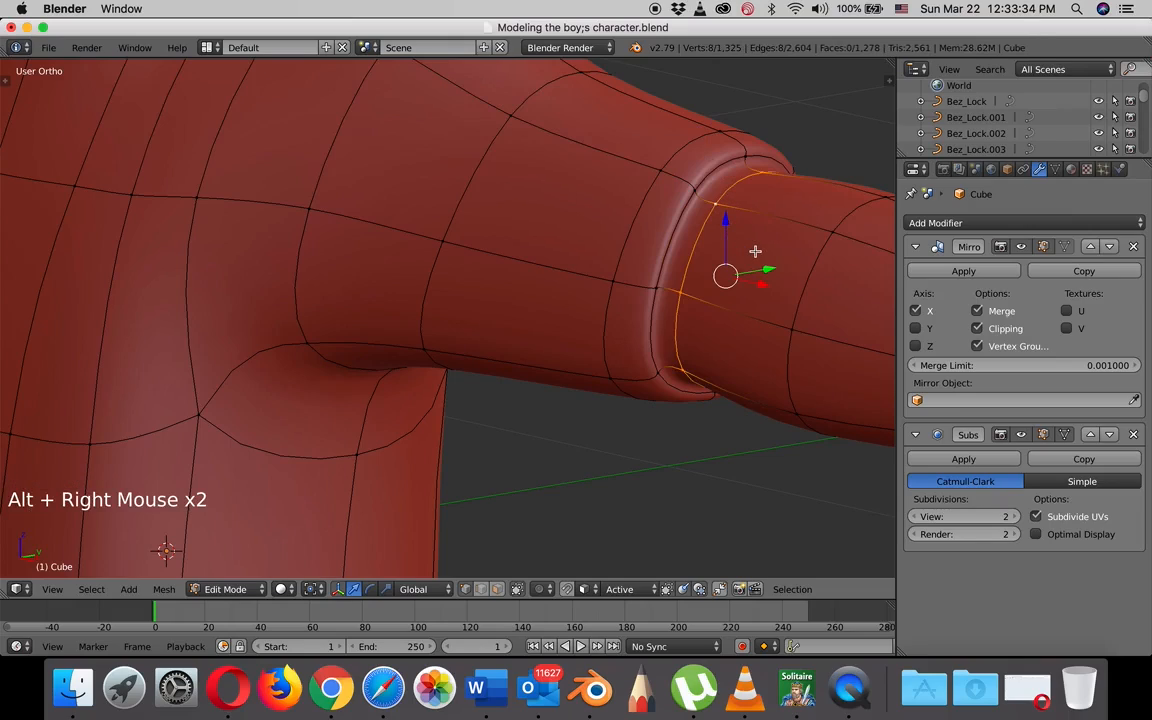
key("s")
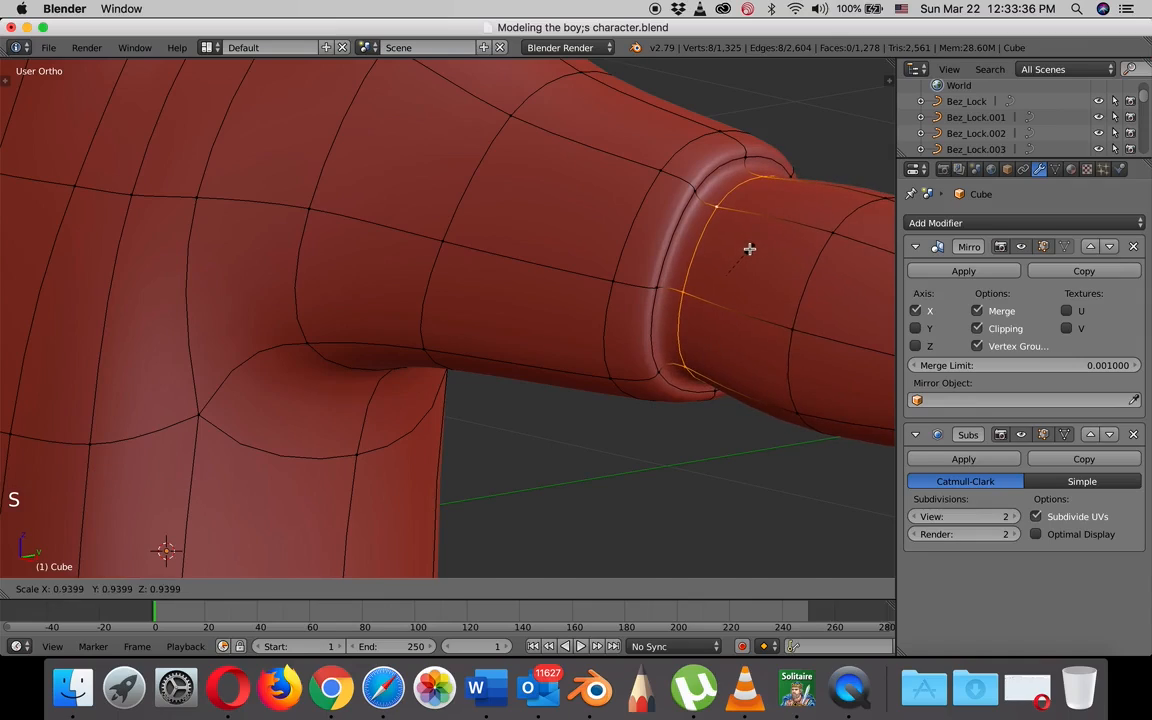
left_click(750, 251)
left_click_drag(759, 282, 728, 275)
In the front view, add an edge loop around the hips between the waist and the top of the legs.
scroll(728, 275, "down", 2)
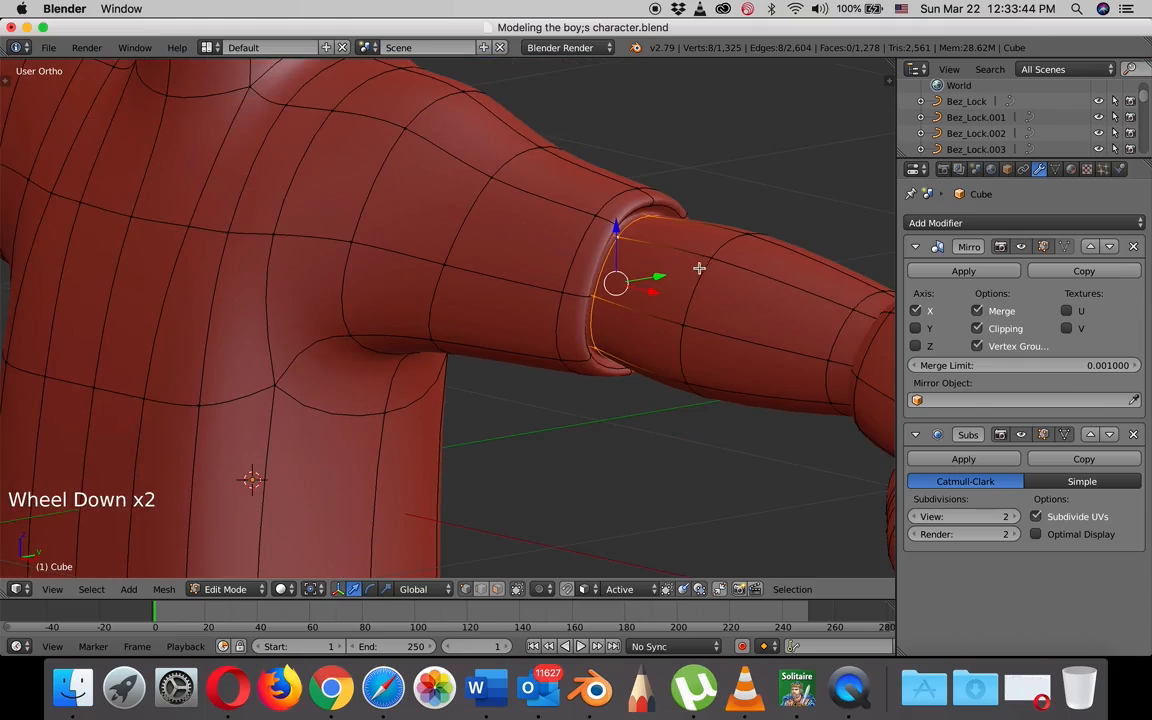
middle_click_drag(614, 262, 674, 183)
scroll(648, 255, "down", 4)
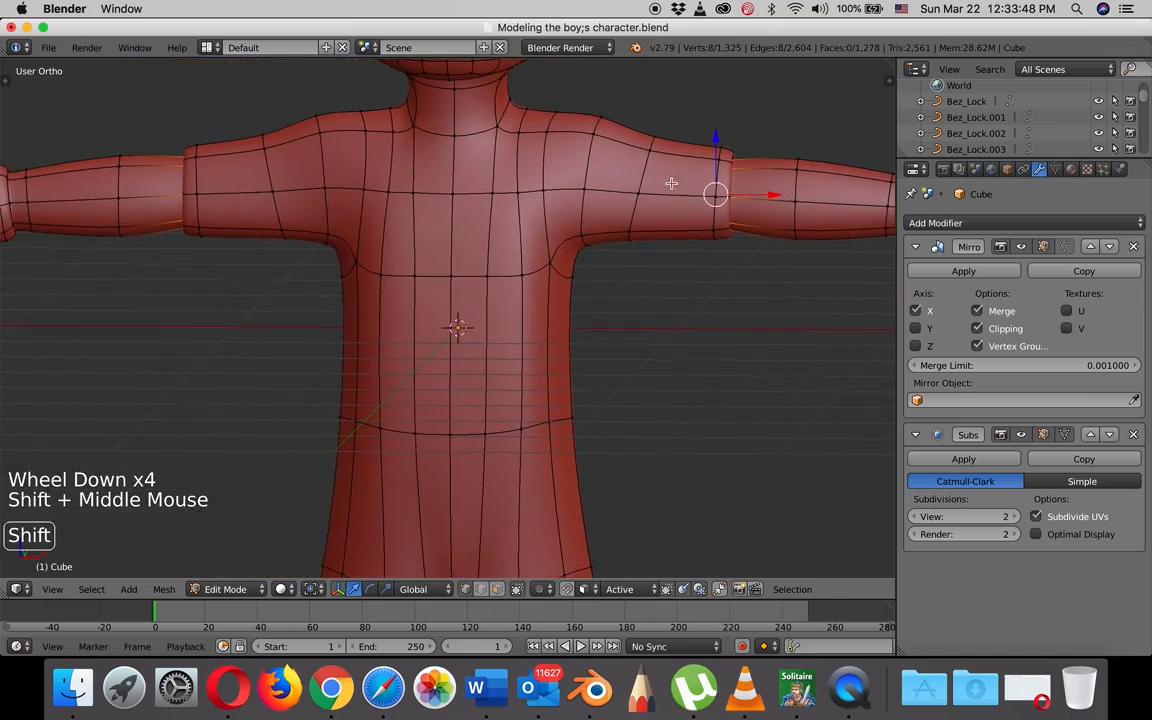
scroll(643, 231, "down", 3)
middle_click_drag(643, 231, 560, 234, "shift")
scroll(578, 247, "down", 5)
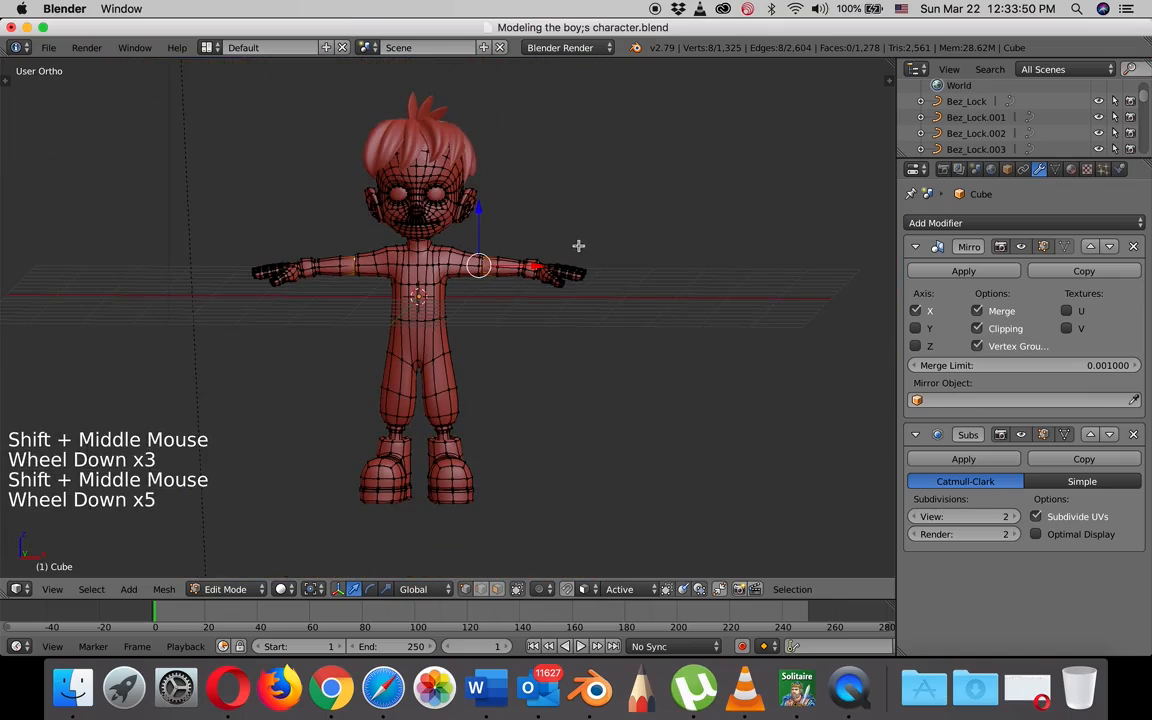
key("KP_1")
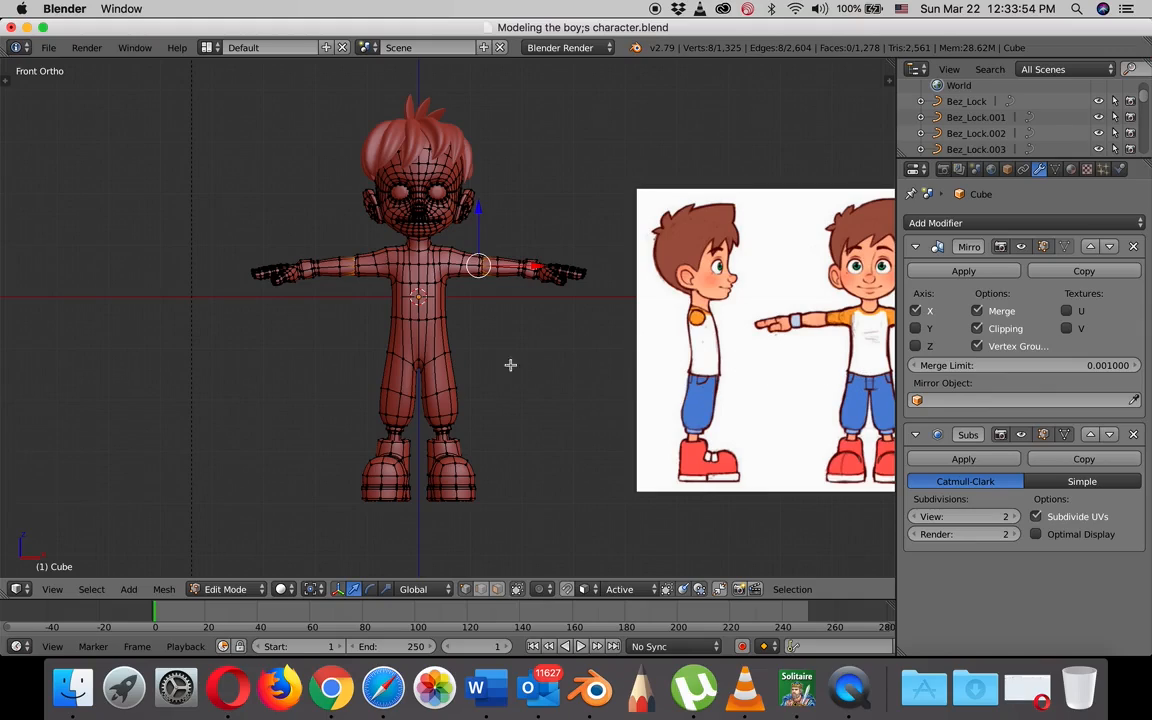
key("ctrl")
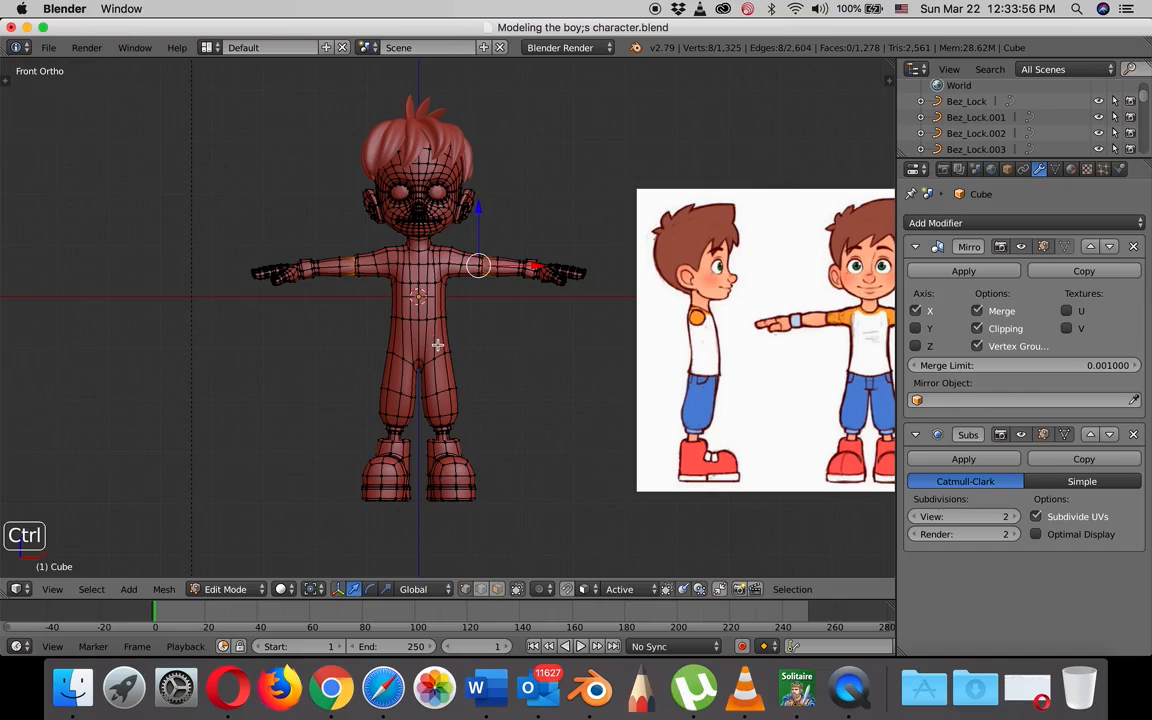
key("ctrl+r")
left_click(438, 345)
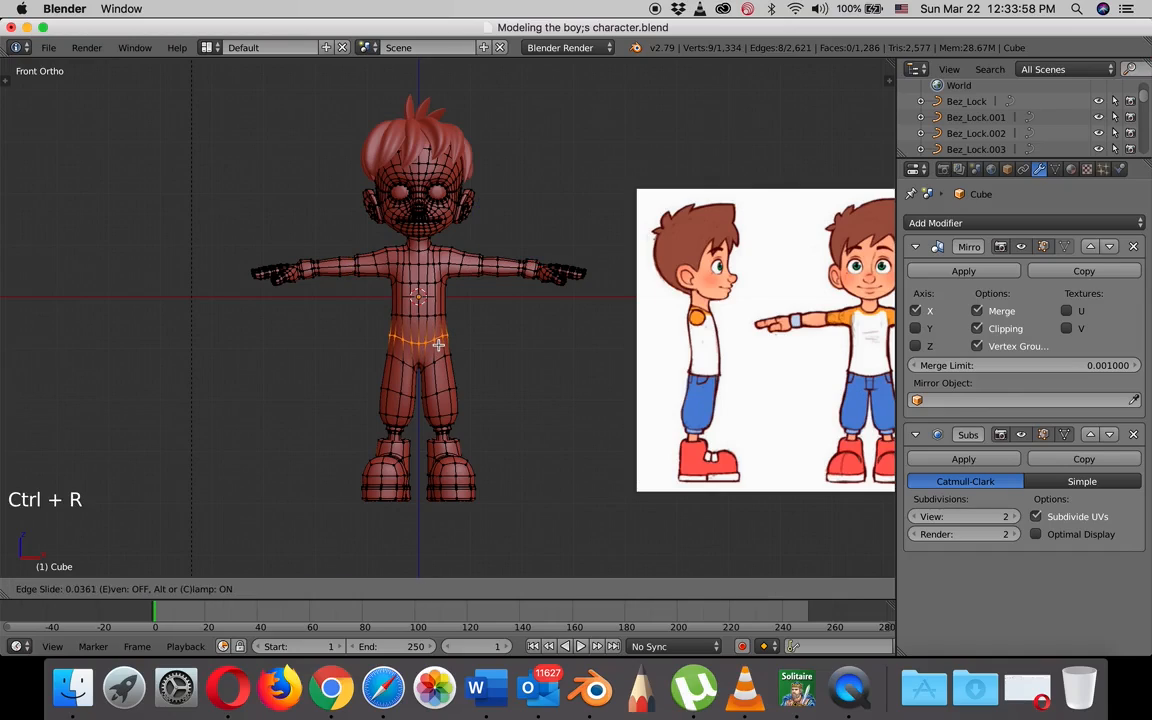
left_click(438, 345)
Scale the new hip edge loop up to about 1.14 to widen the shirt hem.
scroll(440, 342, "up", 6)
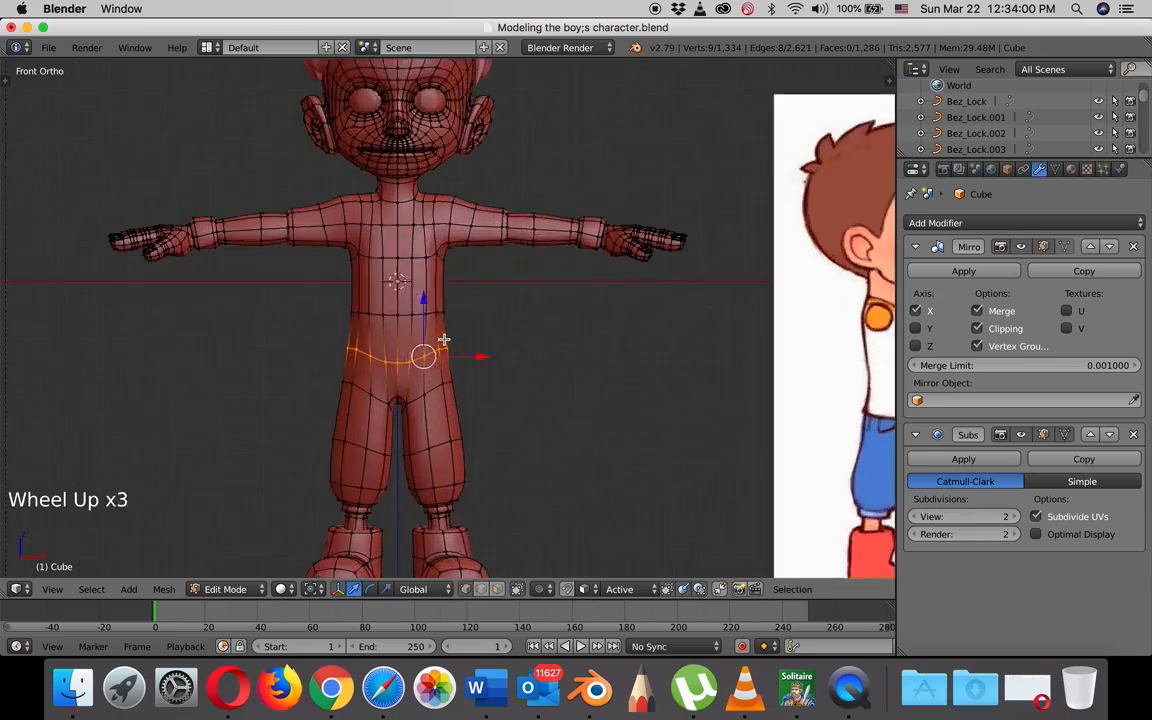
middle_click_drag(476, 380, 589, 321, "shift")
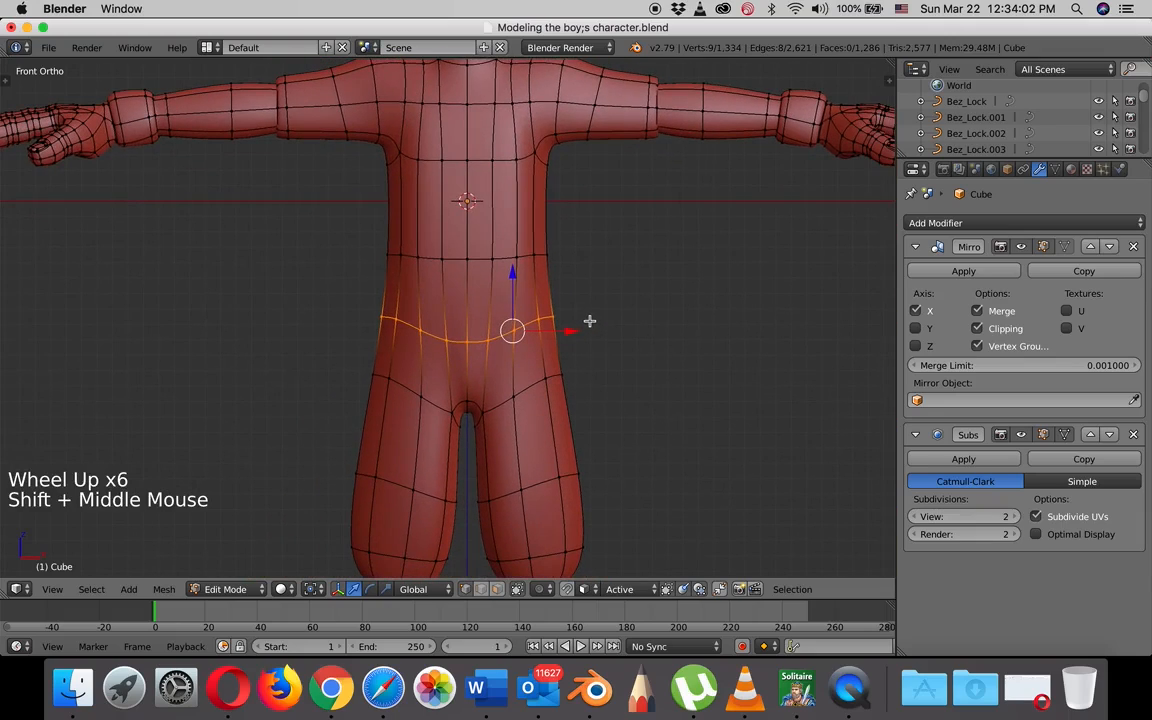
key("s")
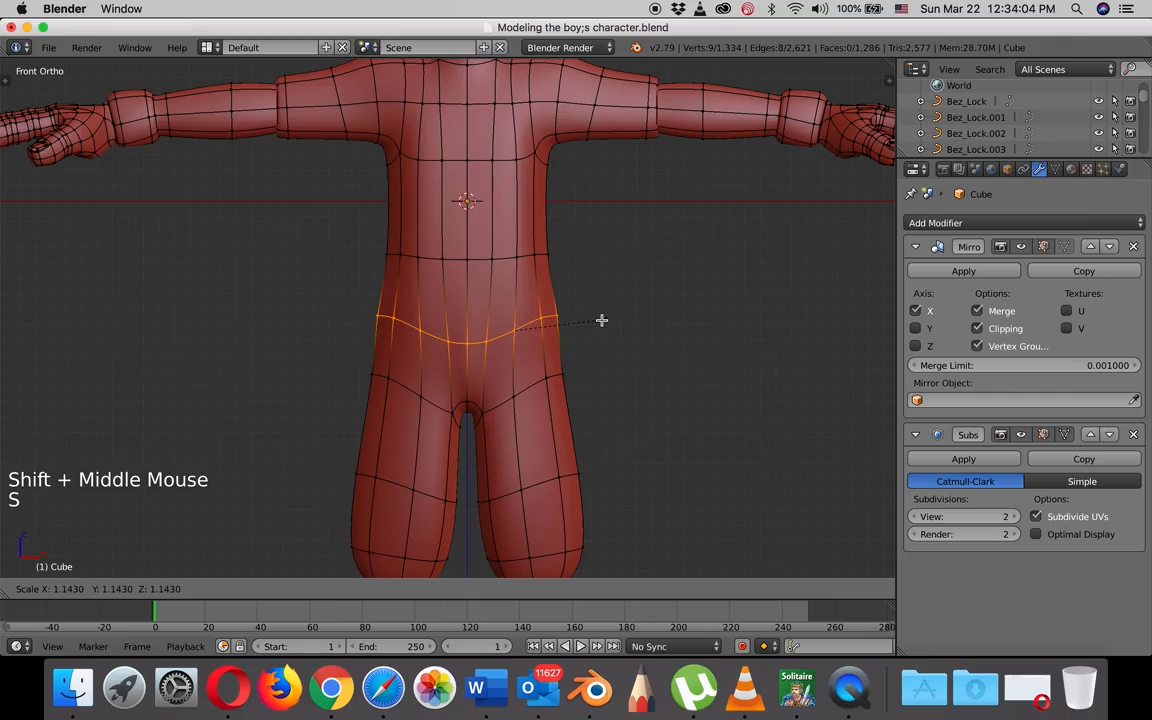
left_click(588, 326)
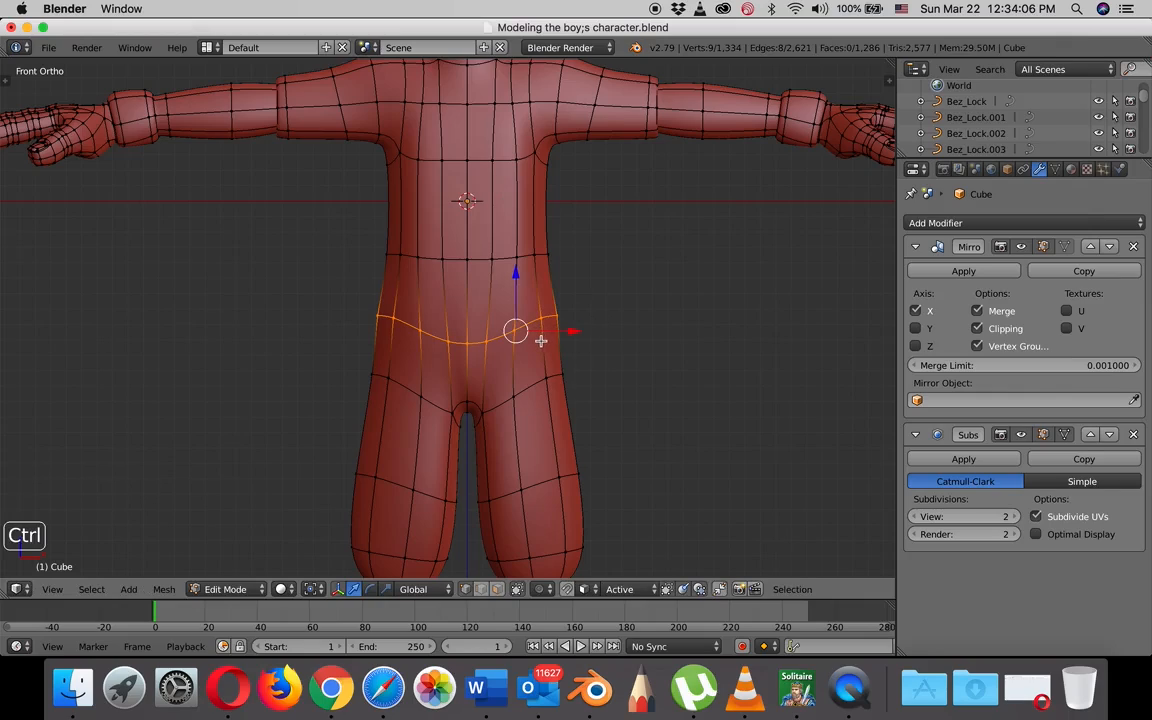
Add an edge loop just below the widened hem loop and scale it to about 0.80 to narrow it.
key("ctrl+r")
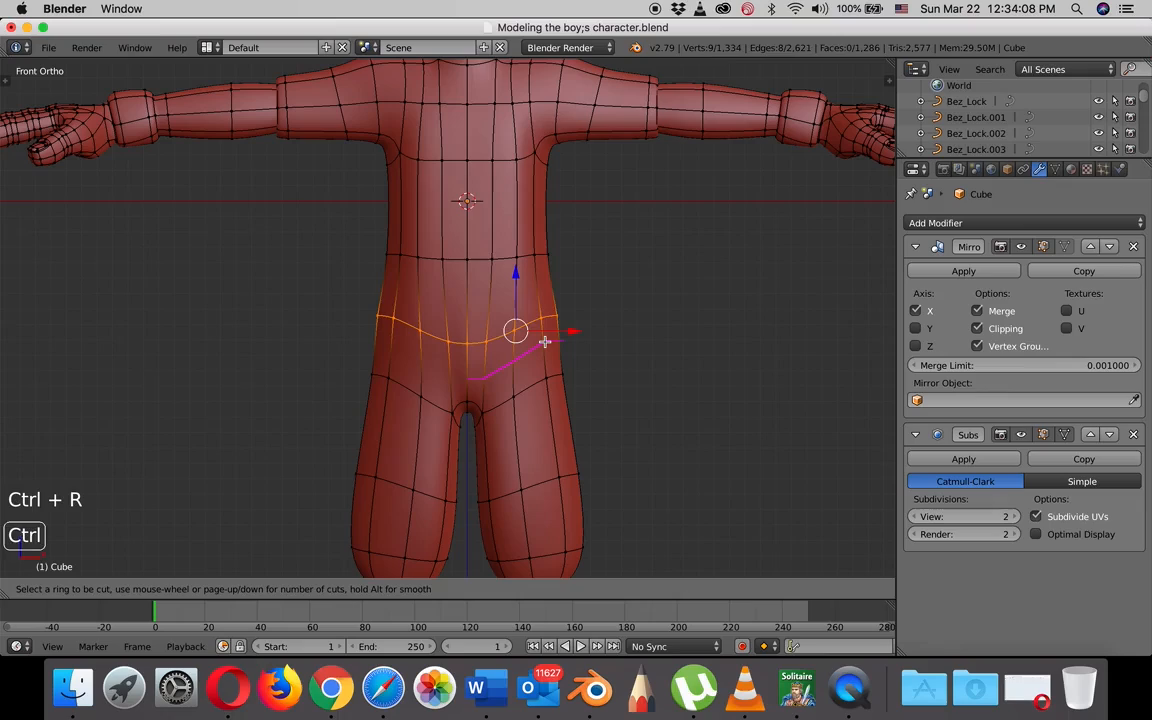
left_click(545, 340)
left_click(545, 306)
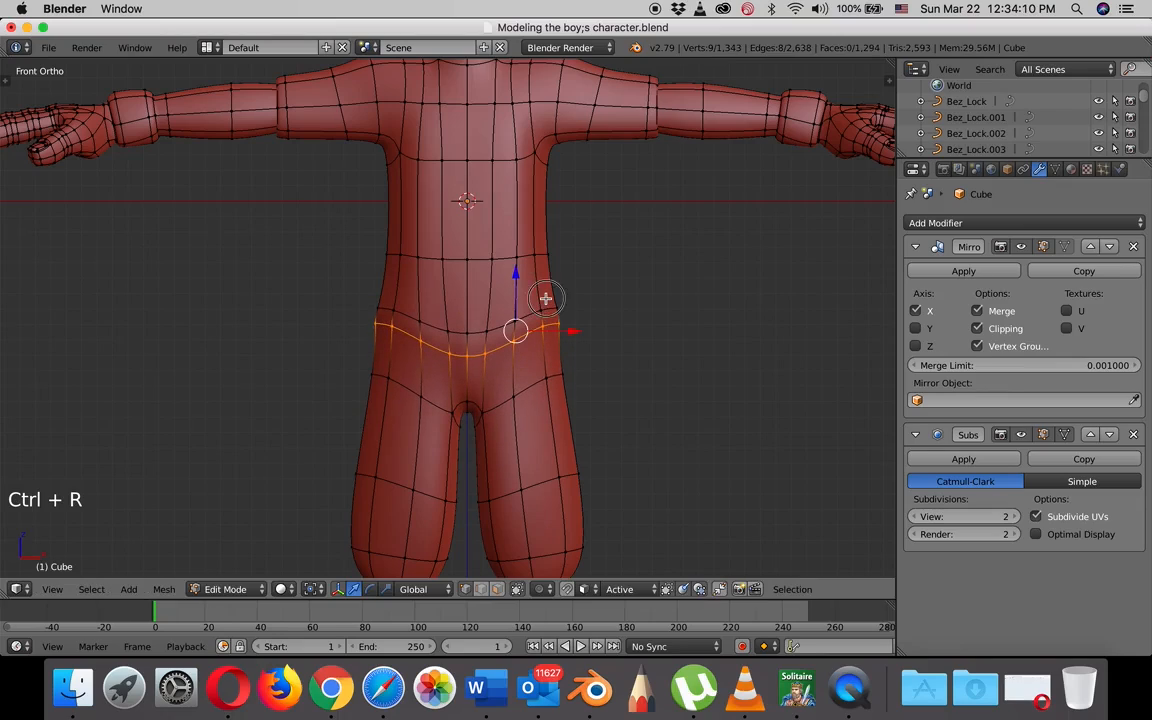
key("s")
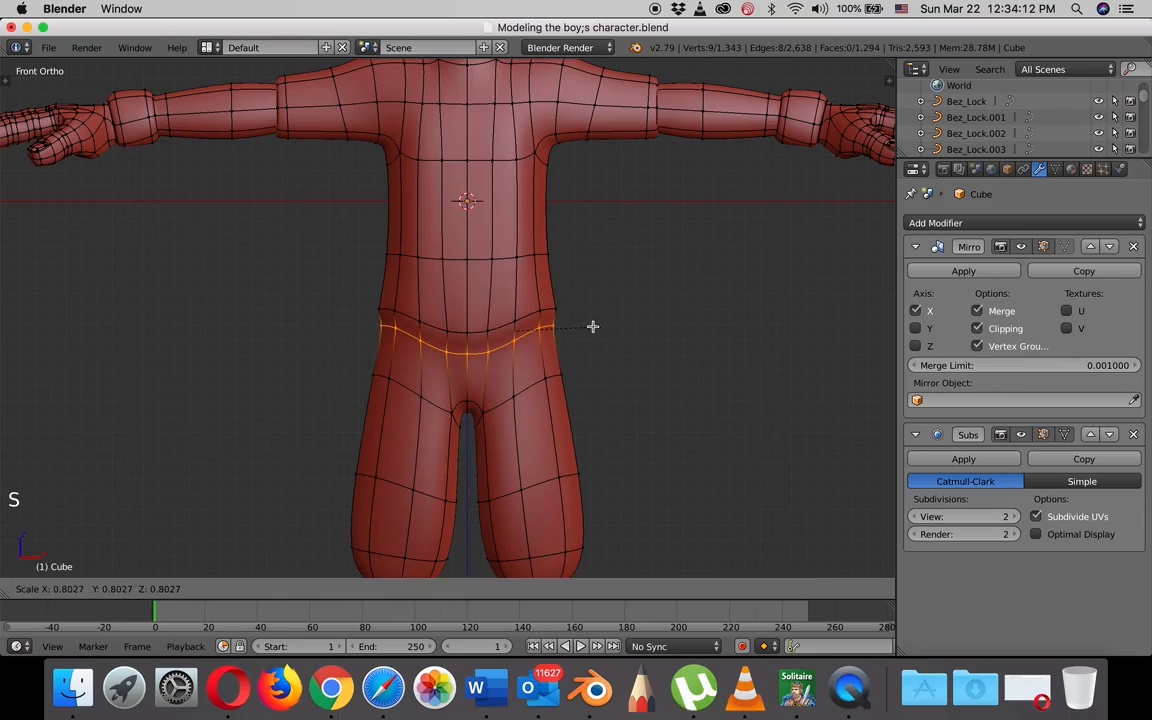
left_click(590, 326)
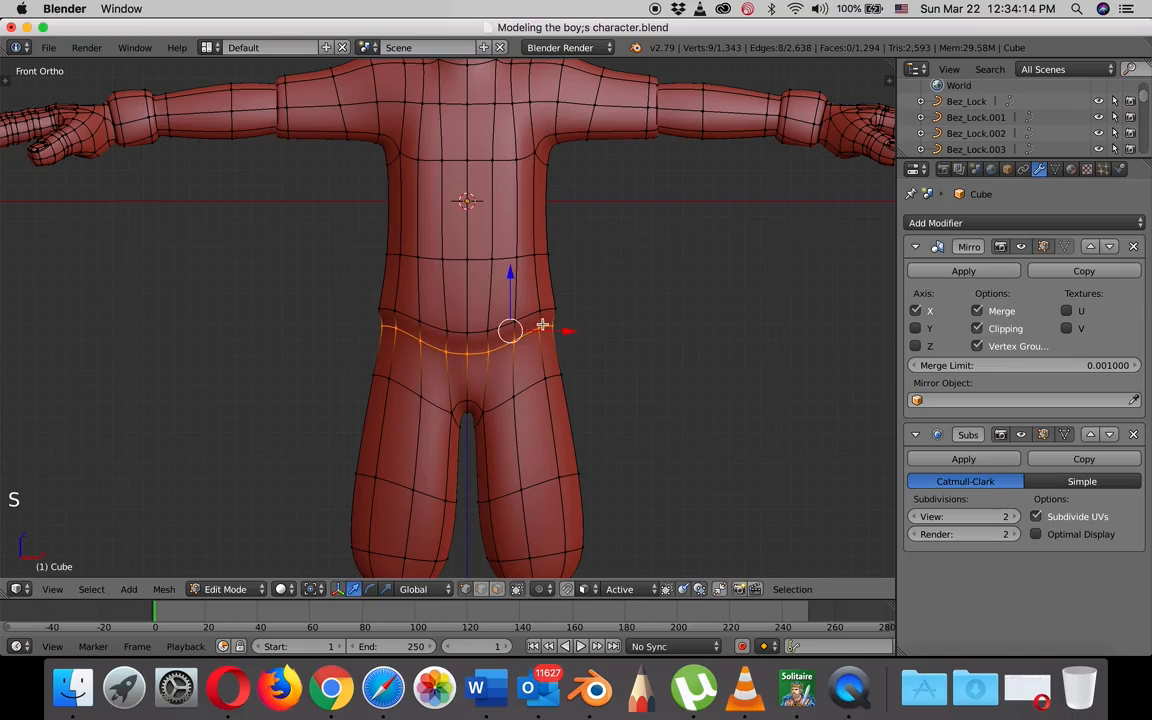
Add an edge loop between the widened hem loop and the narrowed loop below it to tighten the shirt's edge.
key("ctrl")
key("ctrl+r")
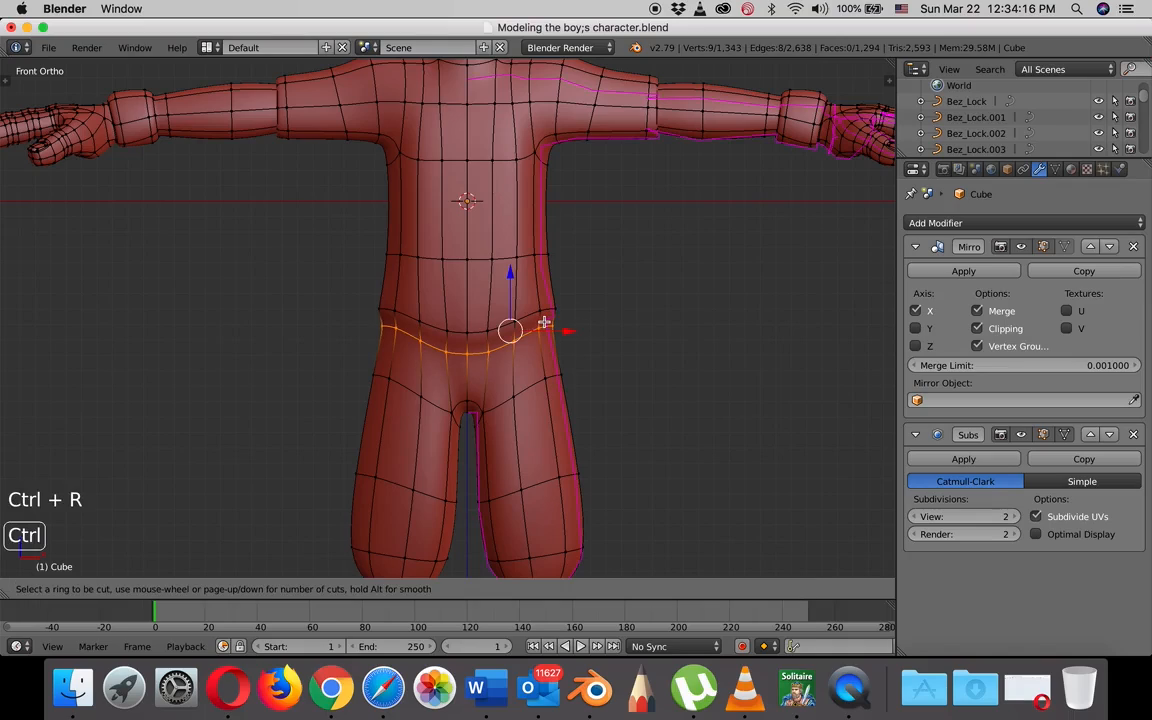
left_click(539, 320)
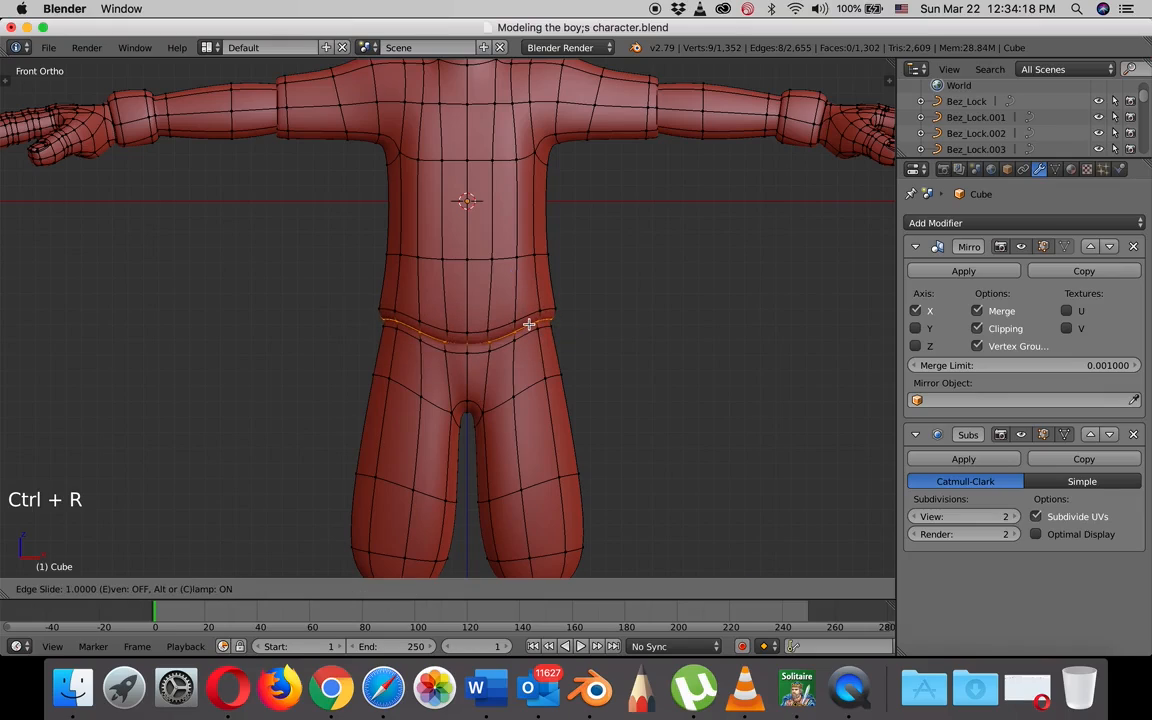
left_click(528, 324)
scroll(607, 339, "down", 2)
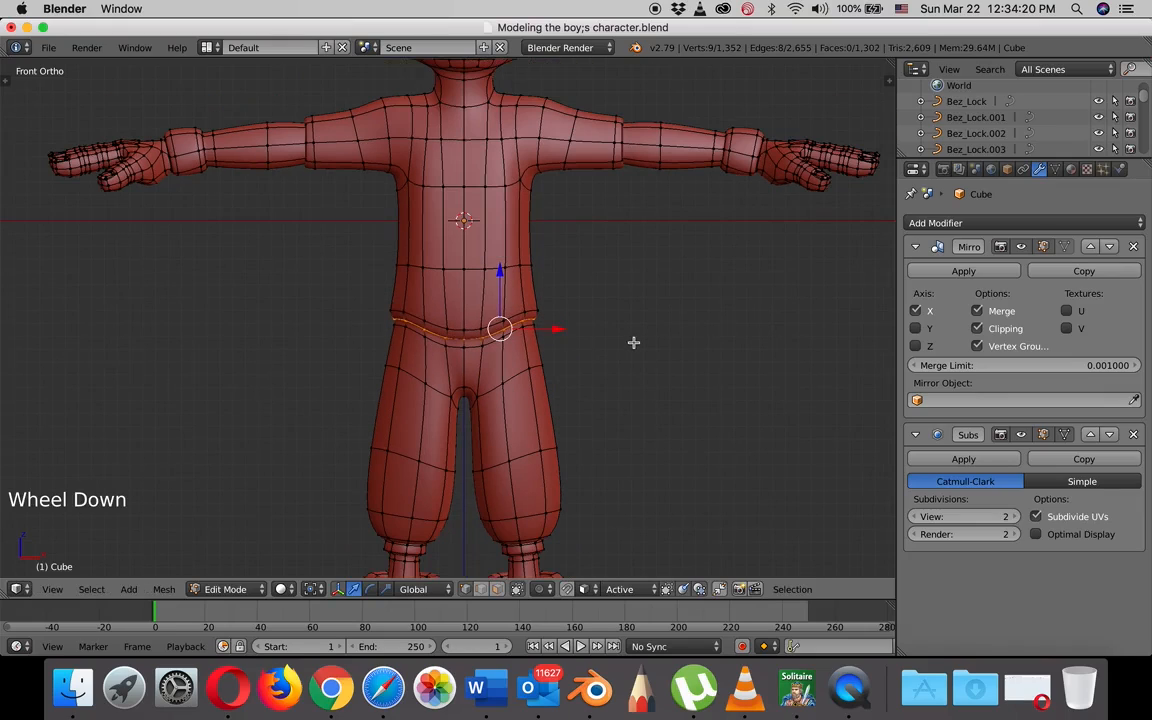
Select the six vertices at the centre of the hem's back, raise them along Z and adjust their depth along Y.
middle_click_drag(632, 339, 505, 329)
scroll(477, 340, "up", 5)
right_click(391, 321)
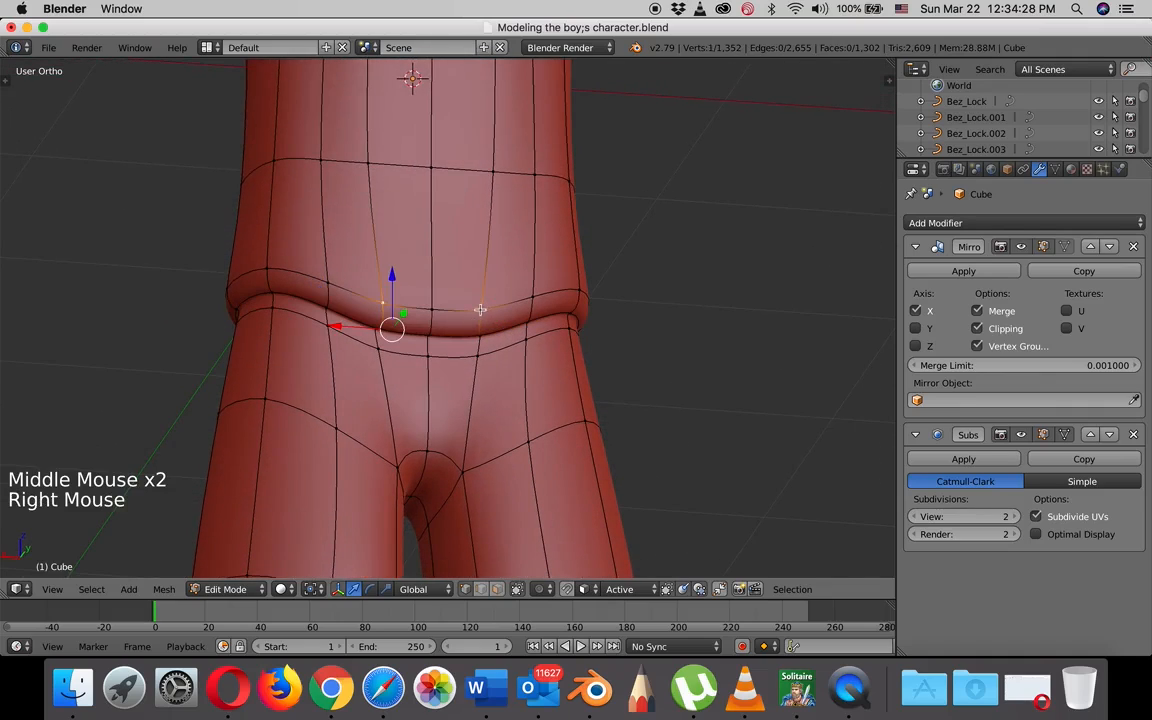
right_click(422, 319, "shift")
right_click(404, 329, "shift")
right_click(402, 330, "shift")
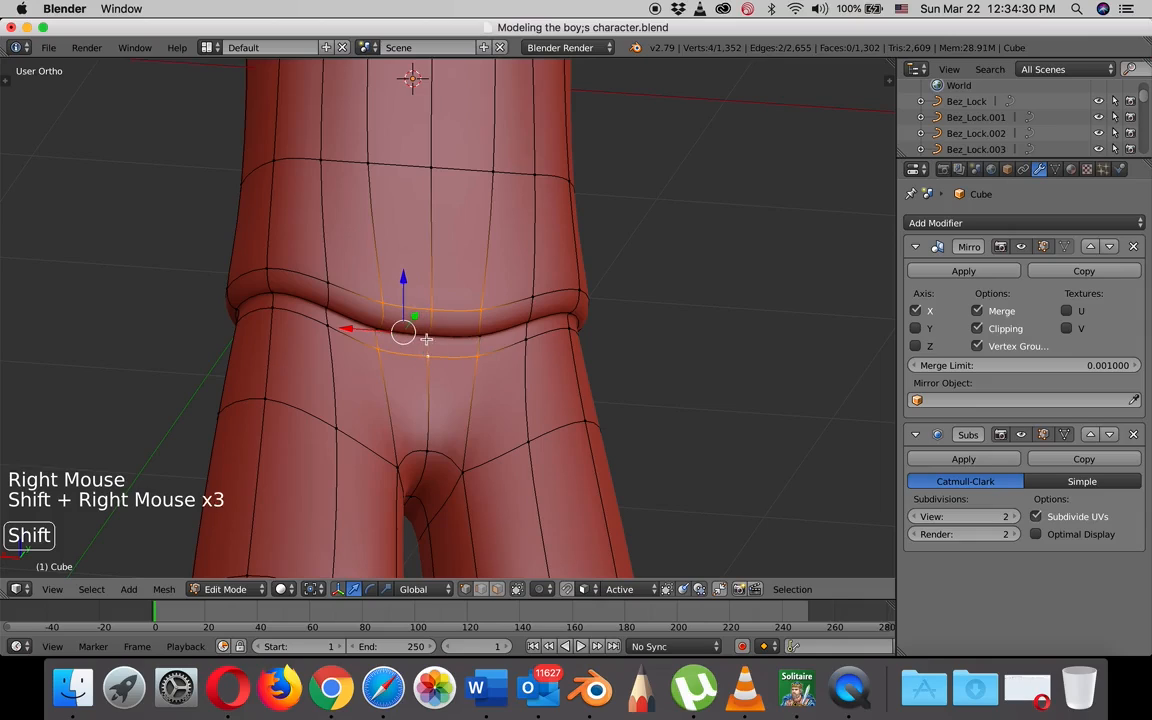
right_click(396, 331, "shift")
right_click(404, 330, "shift")
middle_click_drag(405, 330, 452, 368)
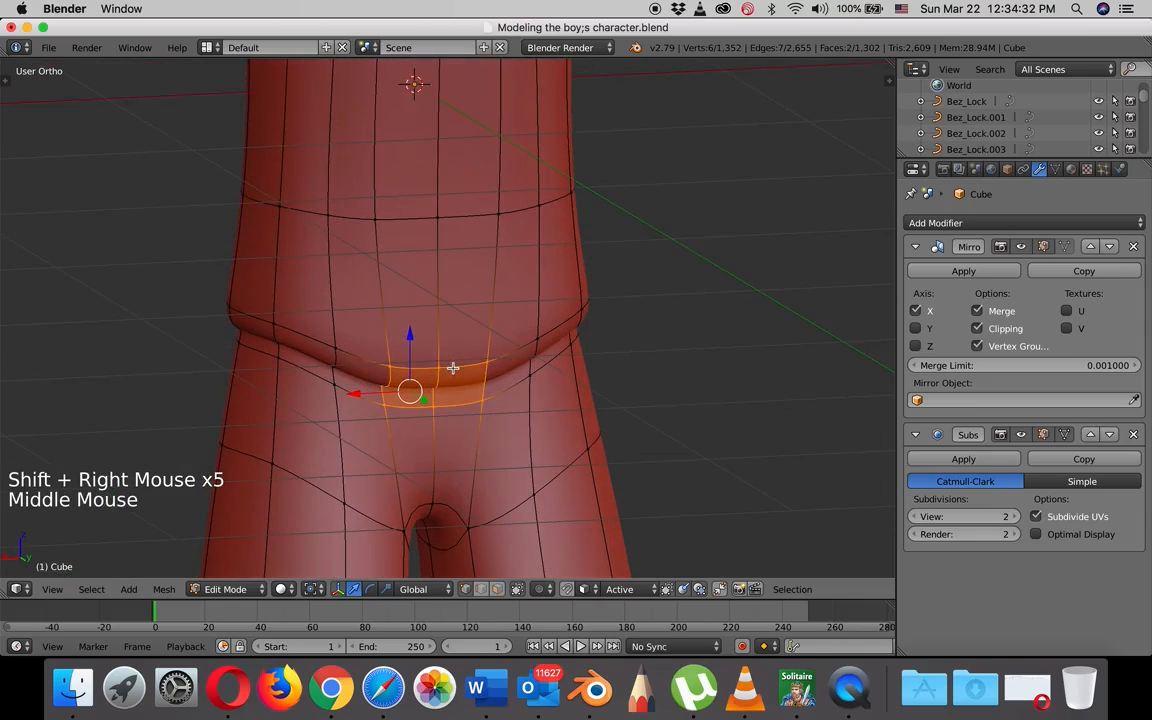
left_click_drag(413, 333, 413, 311)
middle_click_drag(413, 311, 548, 363)
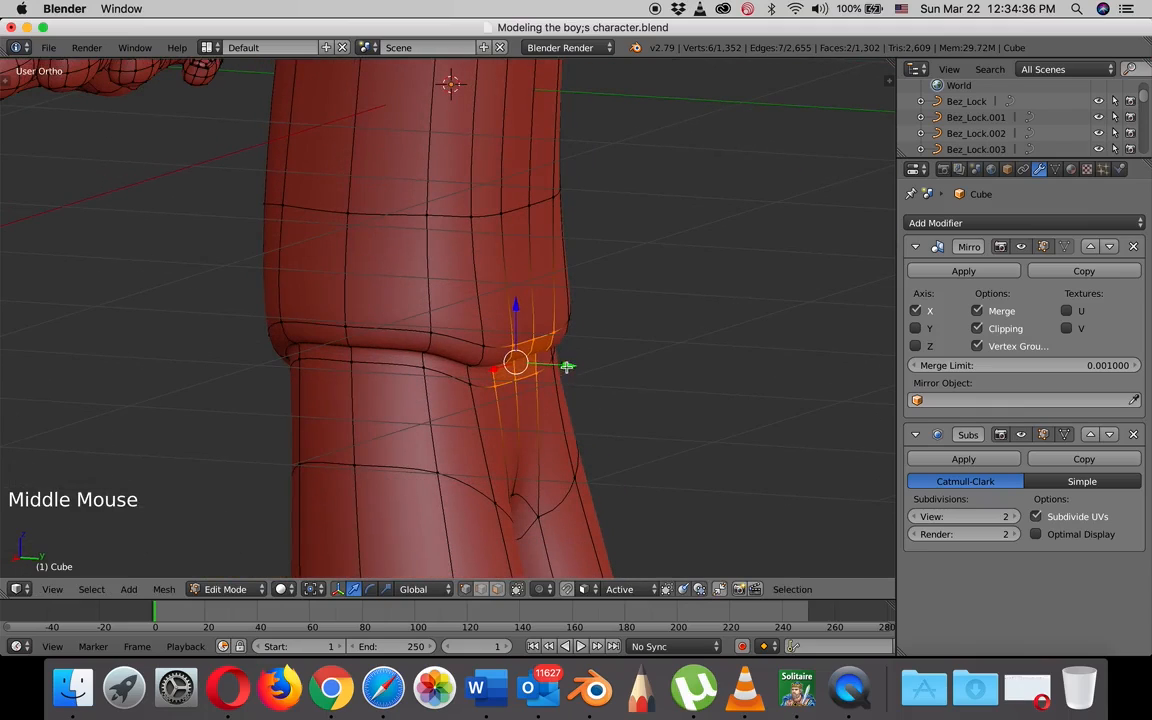
left_click_drag(566, 363, 548, 380)
Select the three hem vertices beside the raised centre section on the back of the shirt.
right_click(471, 368)
right_click(486, 348, "shift")
right_click(475, 382, "shift")
scroll(548, 380, "up", 2)
middle_click_drag(548, 380, 484, 363)
scroll(485, 360, "down", 4)
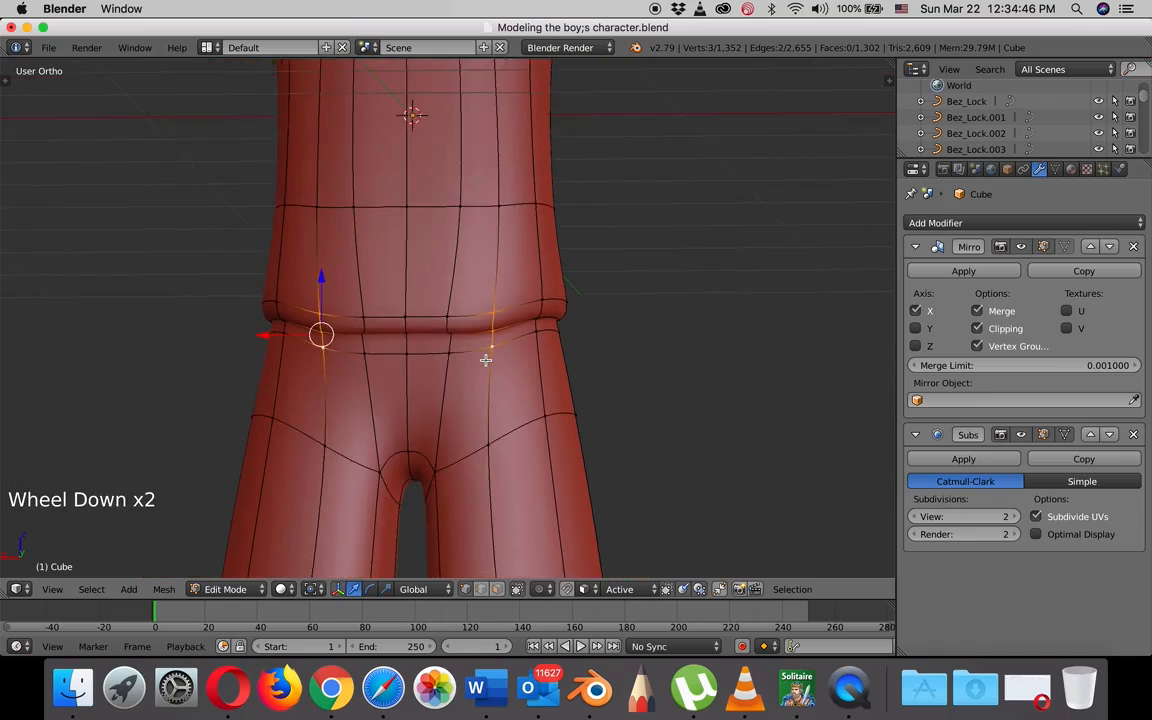
middle_click_drag(417, 342, 589, 355)
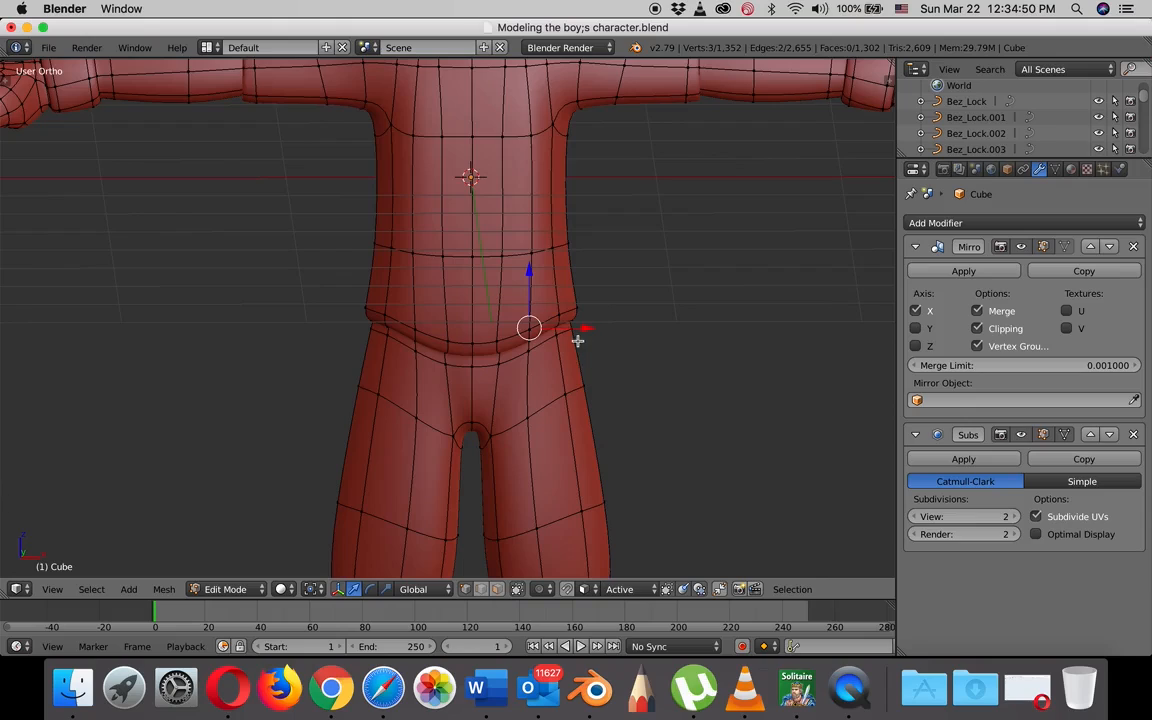
scroll(577, 335, "up", 2)
scroll(572, 325, "down", 2)
Knife a curved neckline across the front of the upper chest, from the shoulder vertex beside the neck to the centre line.
middle_click_drag(568, 306, 535, 396, "shift")
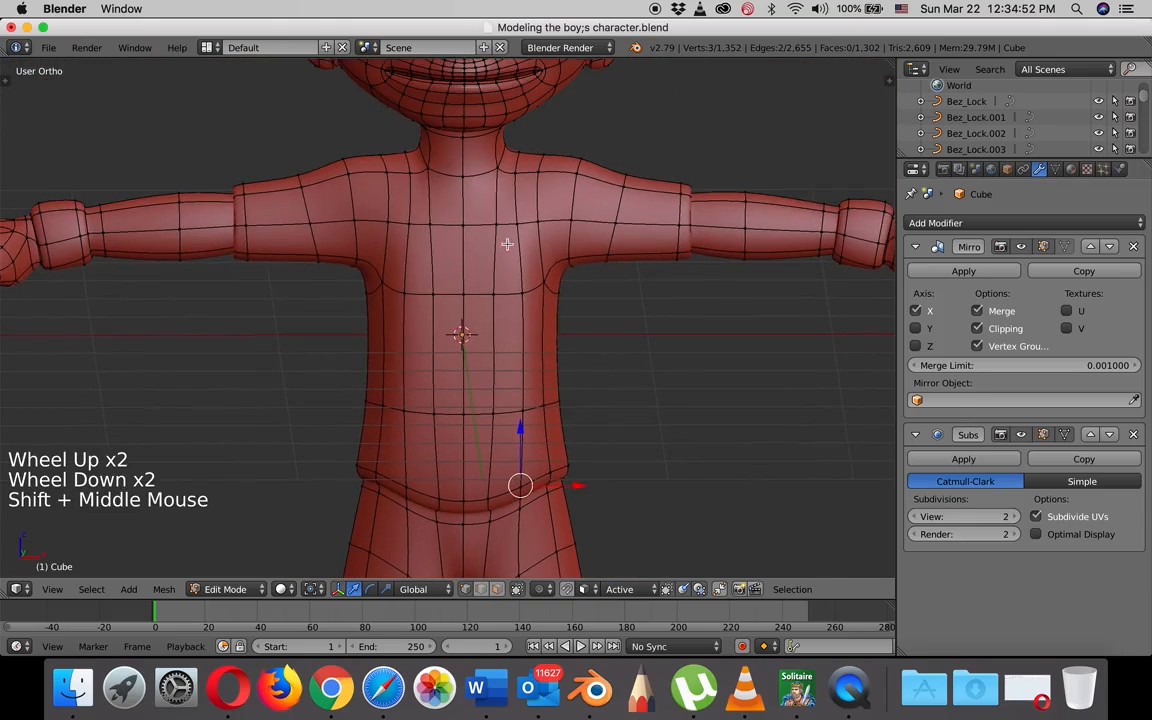
scroll(508, 238, "up", 3)
middle_click_drag(514, 182, 498, 383, "shift")
middle_click_drag(513, 267, 520, 286)
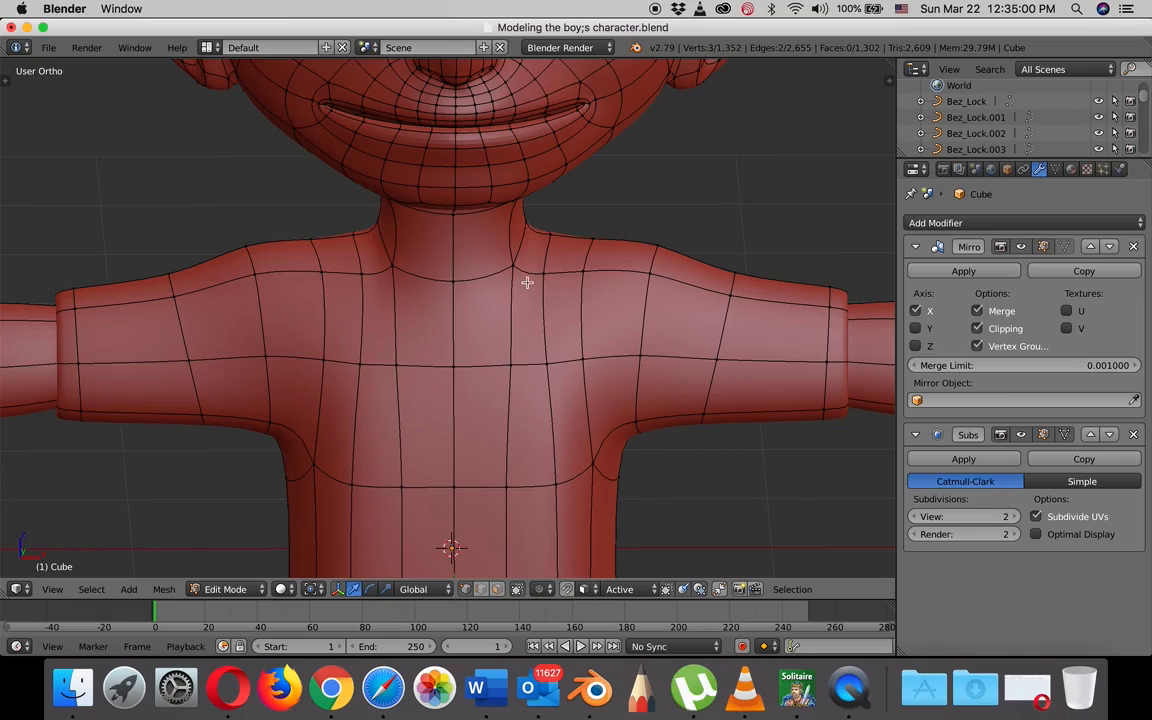
middle_click_drag(501, 291, 476, 225)
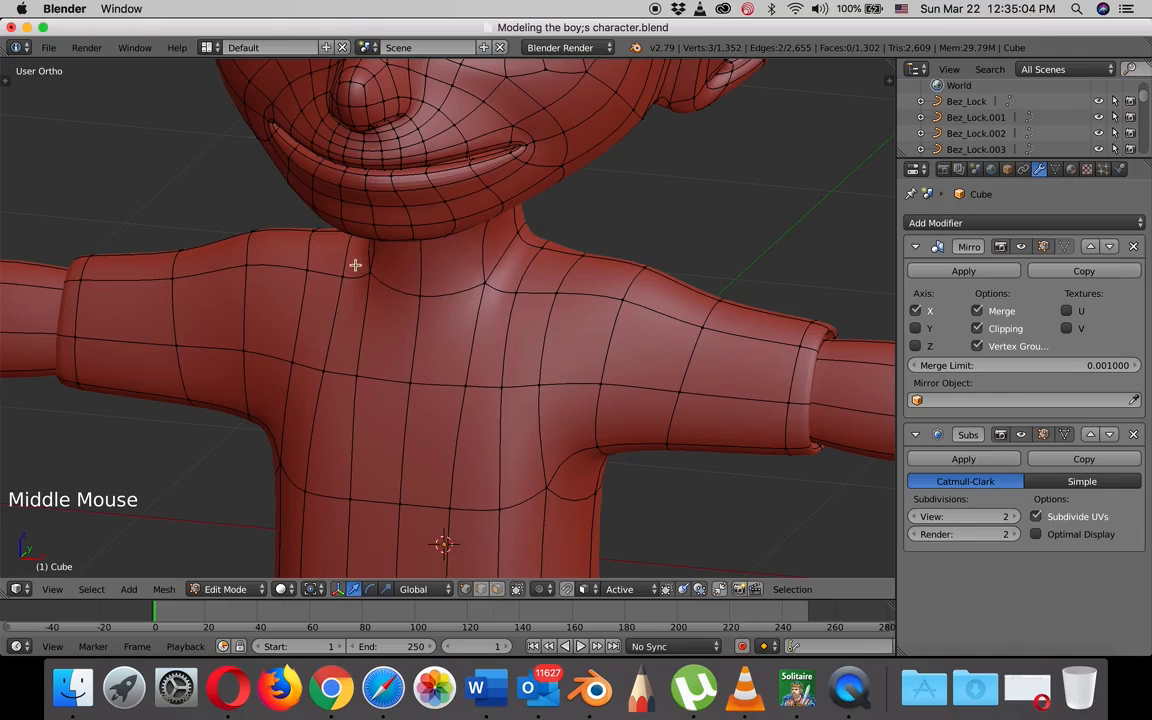
middle_click_drag(481, 329, 503, 309)
middle_click(498, 314)
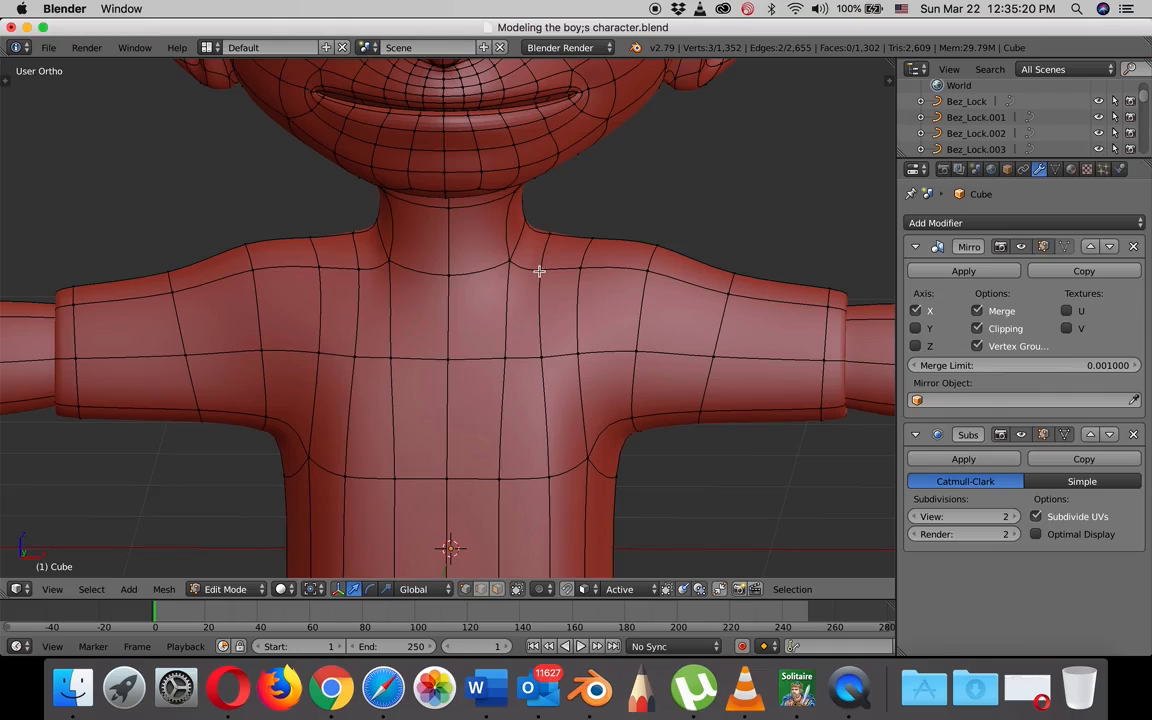
key("k")
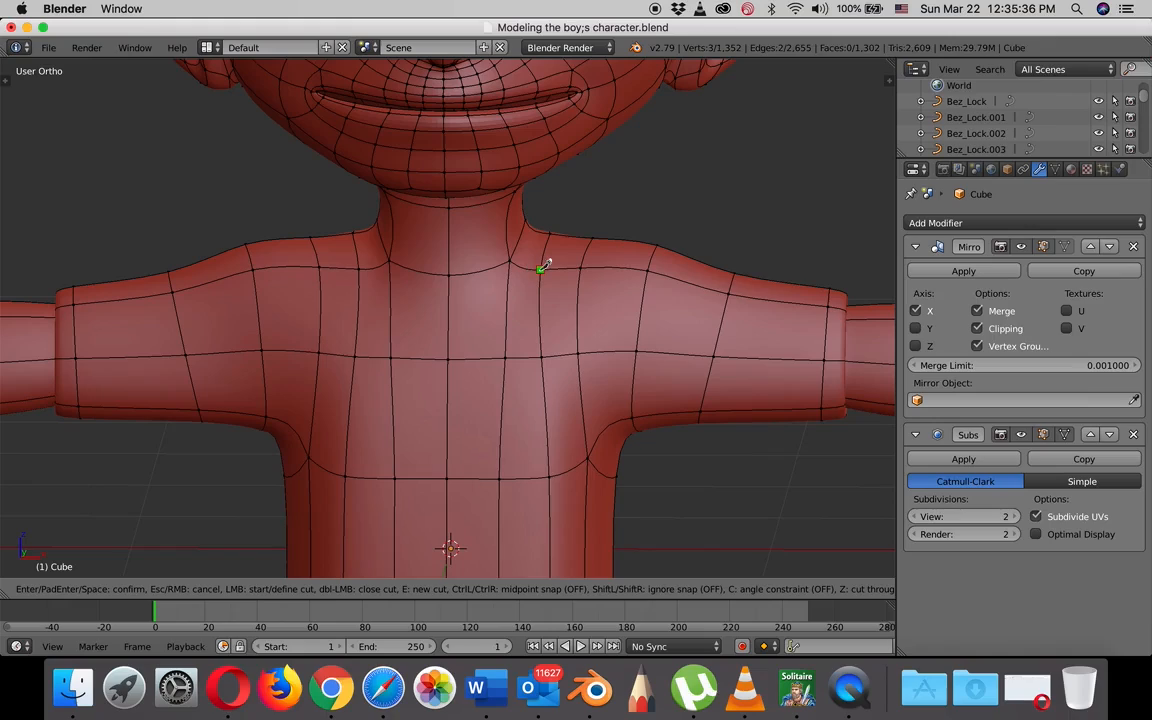
left_click(538, 271)
left_click(507, 300)
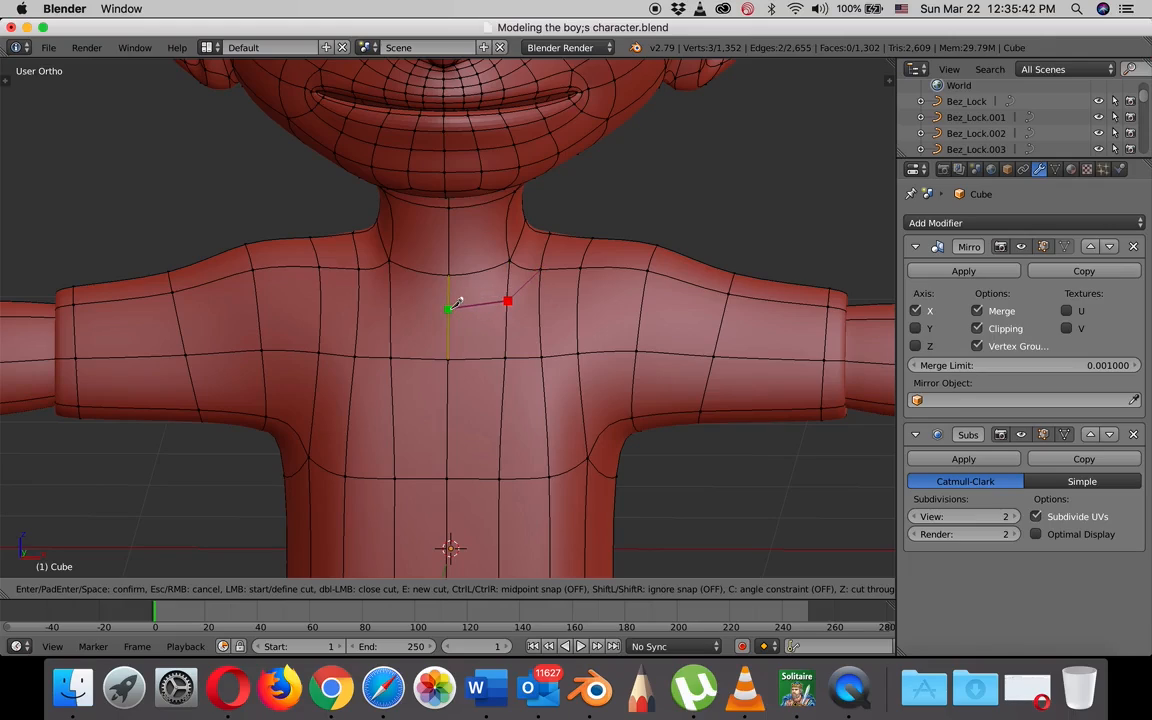
left_click(456, 302)
key("Return")
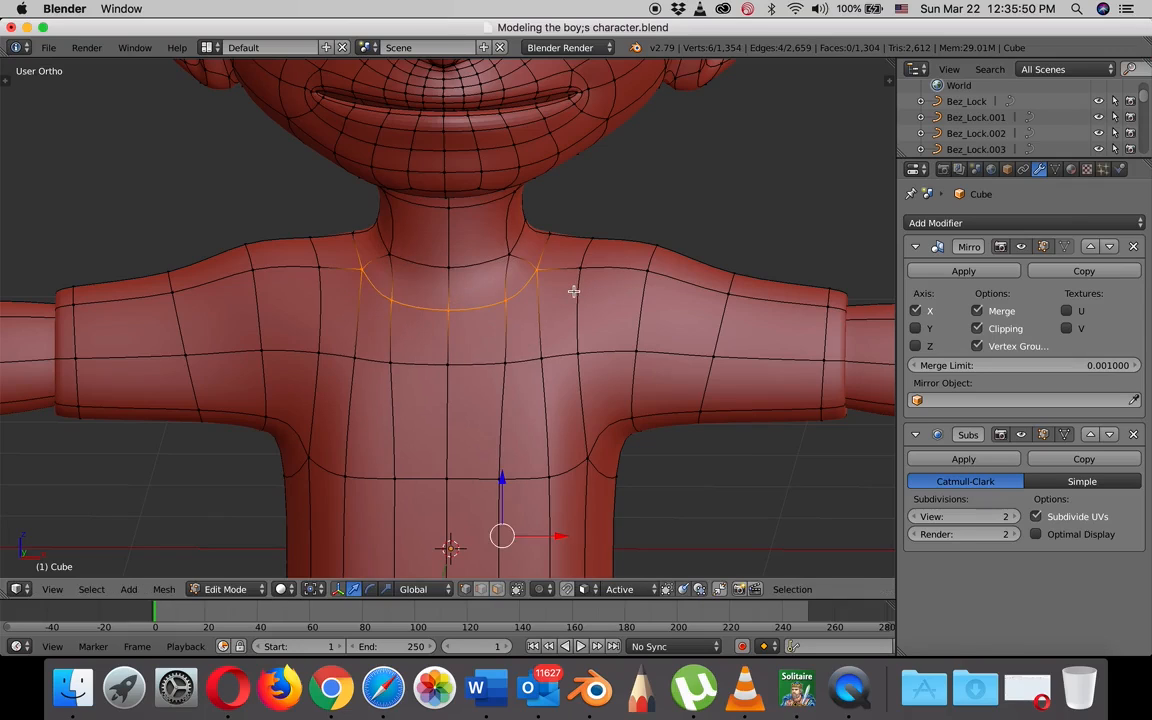
Knife a matching curved neckline across the upper back, from the shoulder vertex beside the neck to the centre line.
middle_click_drag(572, 292, 393, 288)
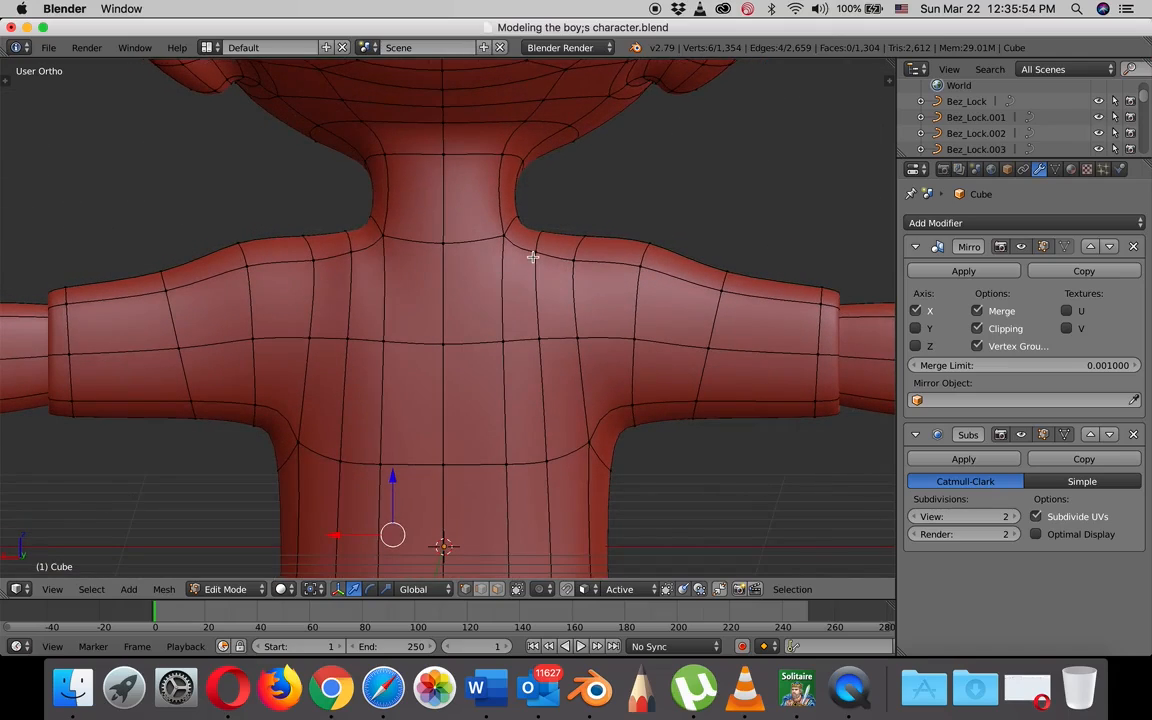
key("k")
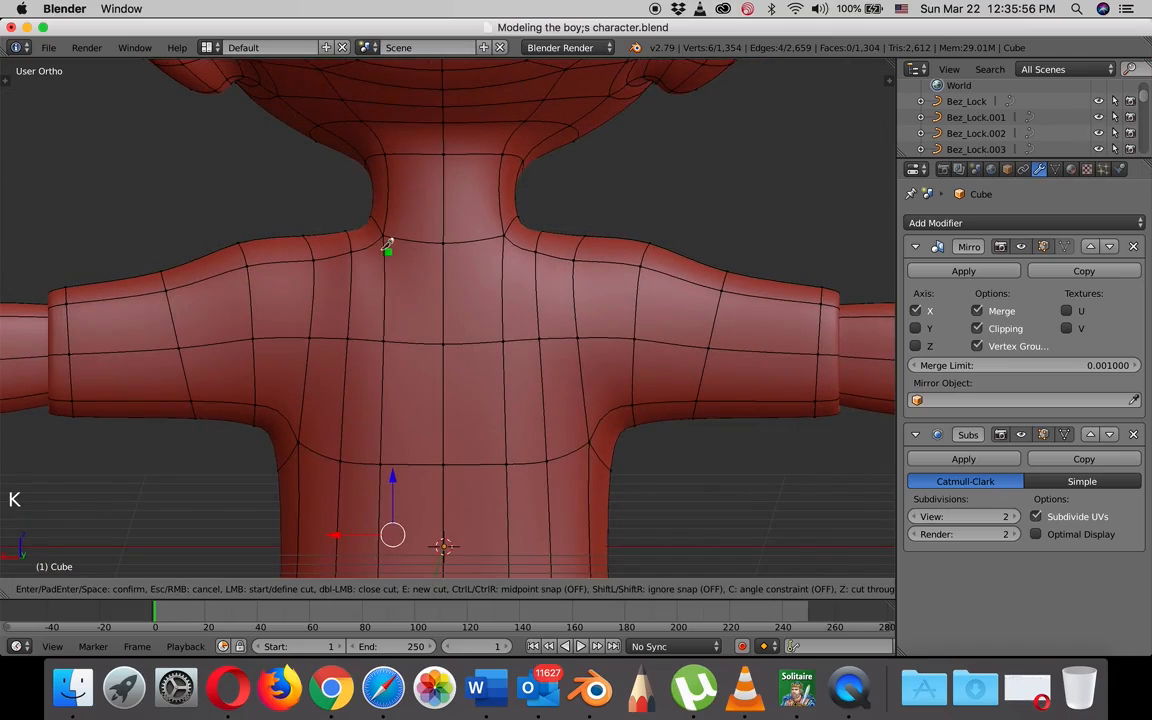
left_click(350, 250)
left_click(384, 277)
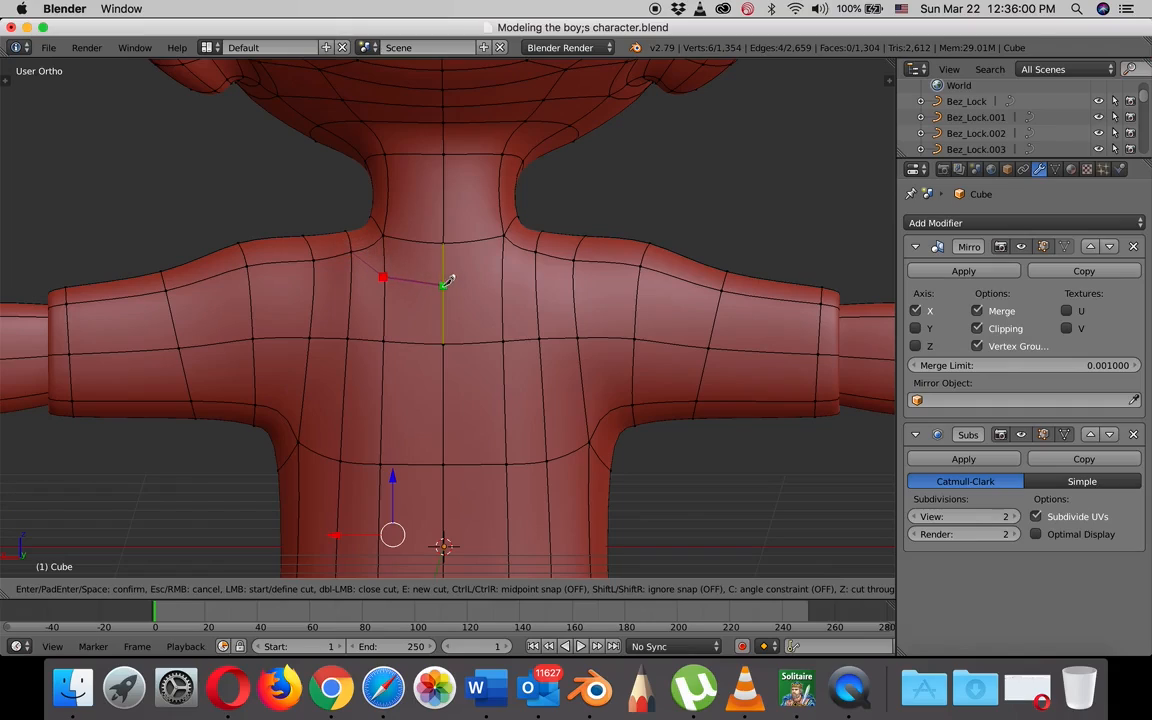
left_click(444, 287)
key("Return")
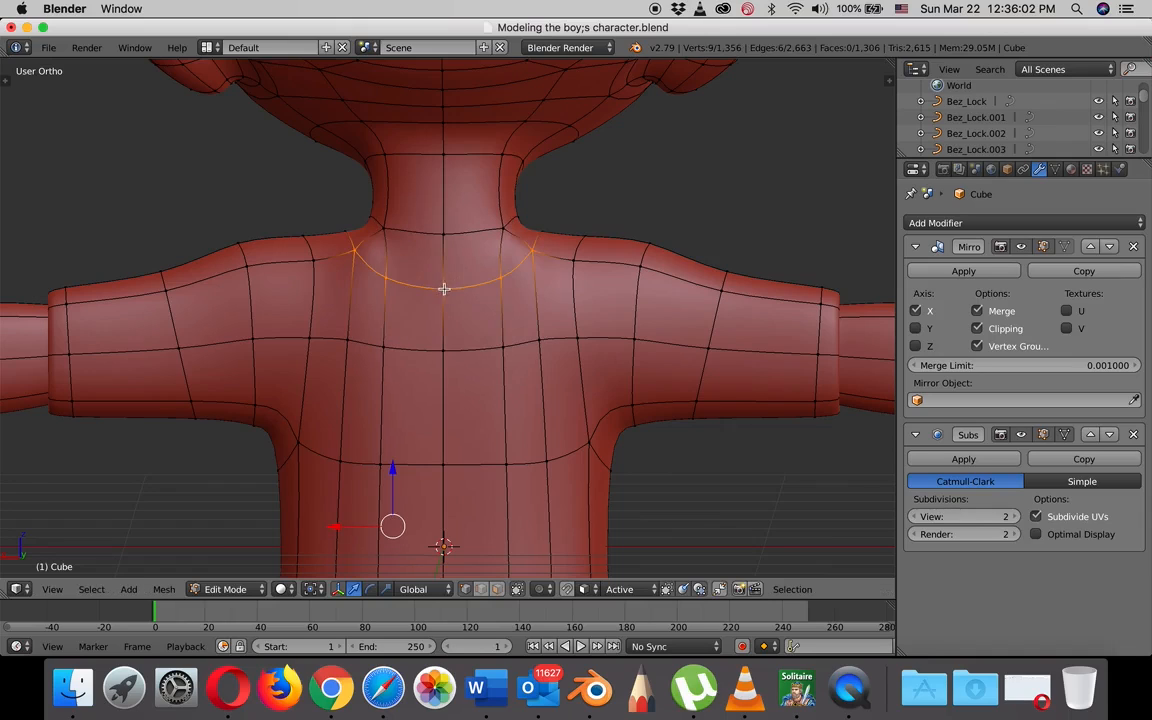
middle_click_drag(432, 273, 604, 283)
scroll(520, 290, "up", 2)
mouse_move(509, 298)
middle_mouse_down()
mouse_move(530, 288)
mouse_move(444, 307)
mouse_move(368, 301)
mouse_move(393, 311)
mouse_move(523, 289)
mouse_move(463, 314)
mouse_move(404, 309)
mouse_move(518, 294)
middle_mouse_up()
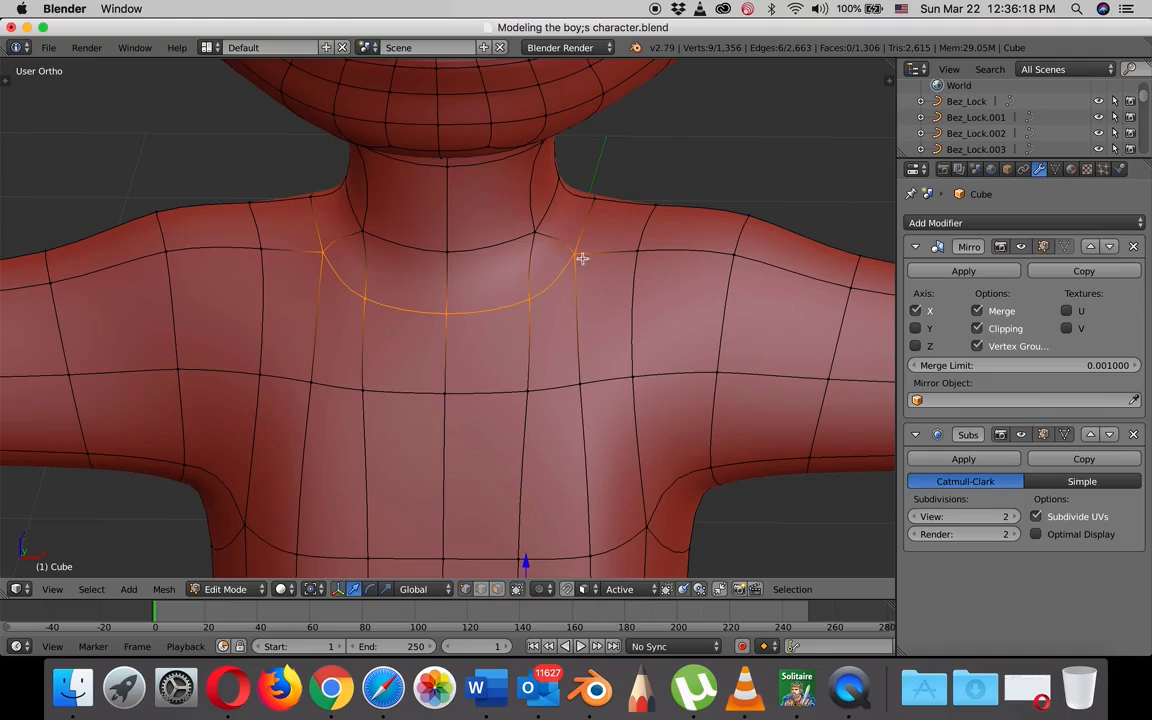
middle_click_drag(582, 259, 526, 285)
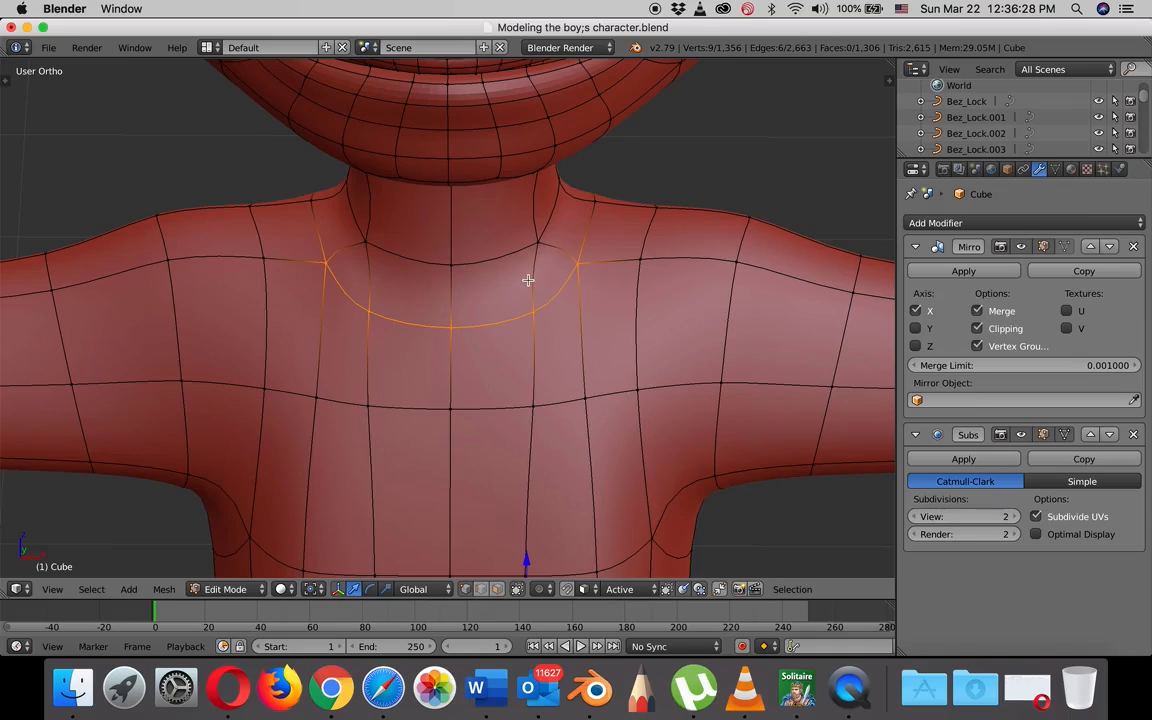
key("ctrl")
key("ctrl+r")
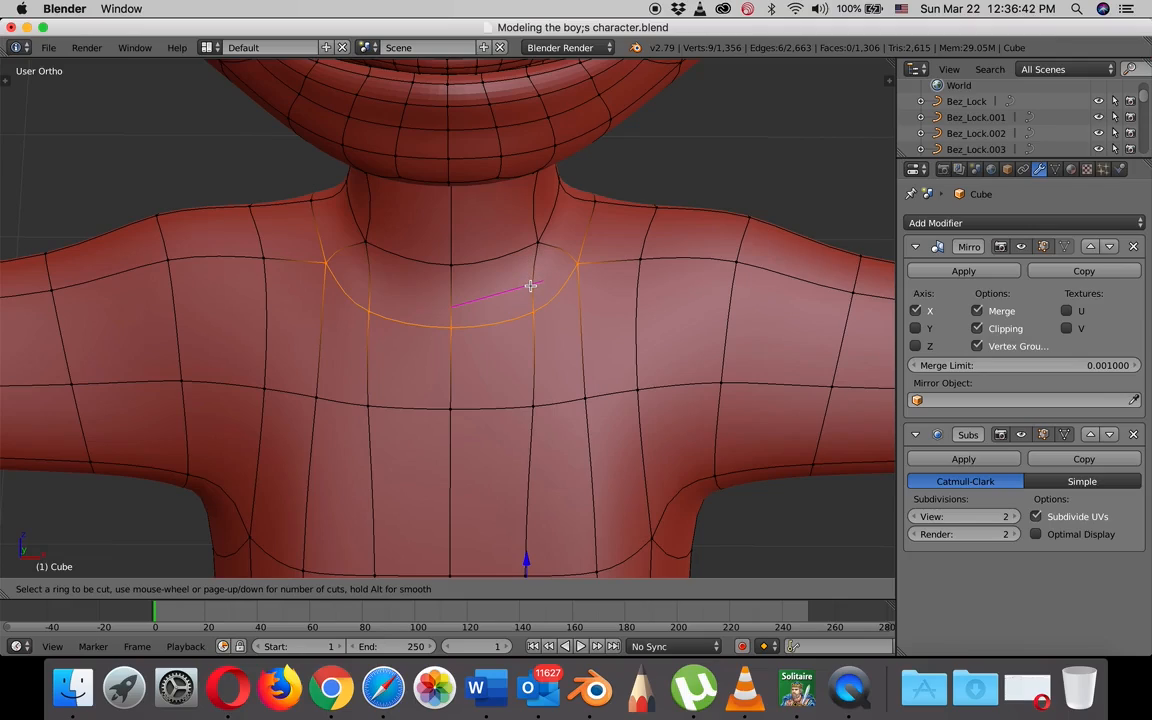
key("Escape")
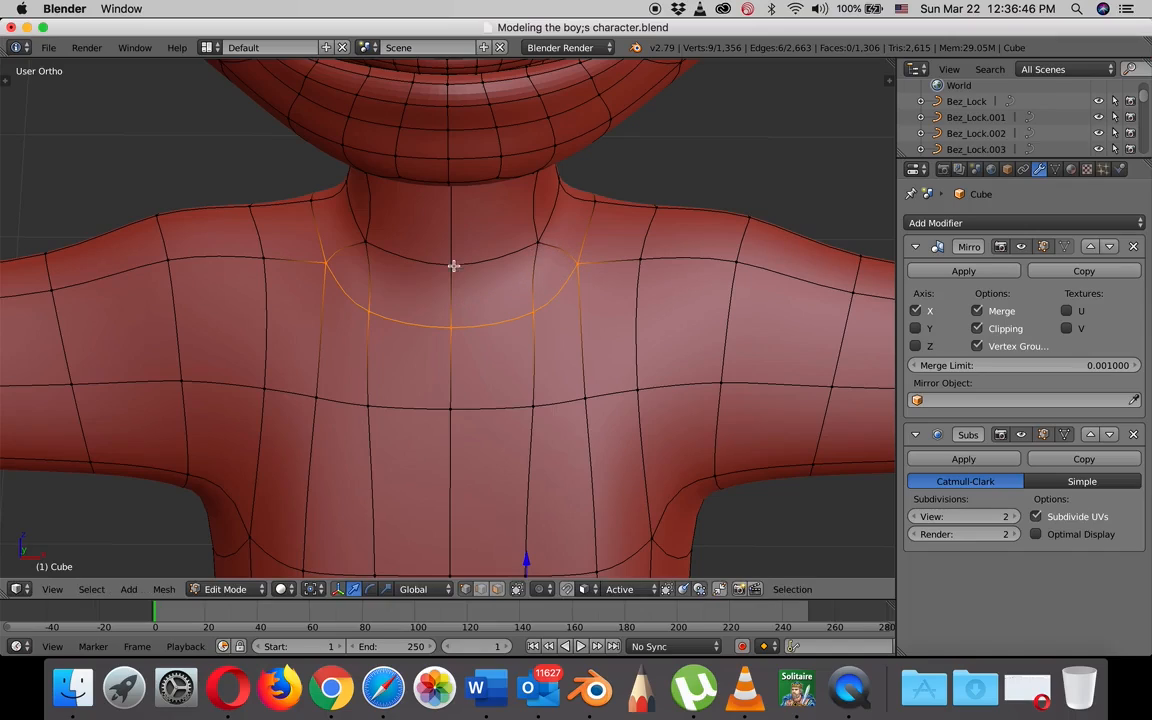
Select the five front vertices between the neck base and the neckline cut and fill them as a single face.
right_click(574, 263)
right_click(538, 243, "shift")
right_click(534, 311, "shift")
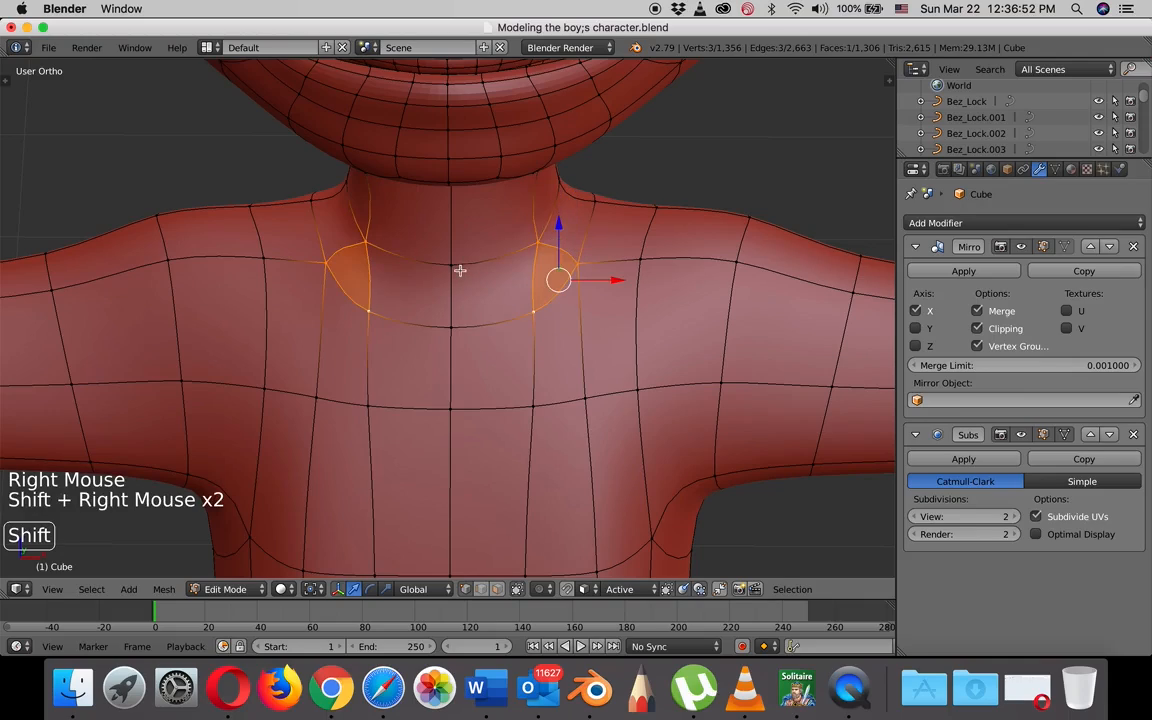
right_click(451, 325, "shift")
right_click(452, 267, "shift")
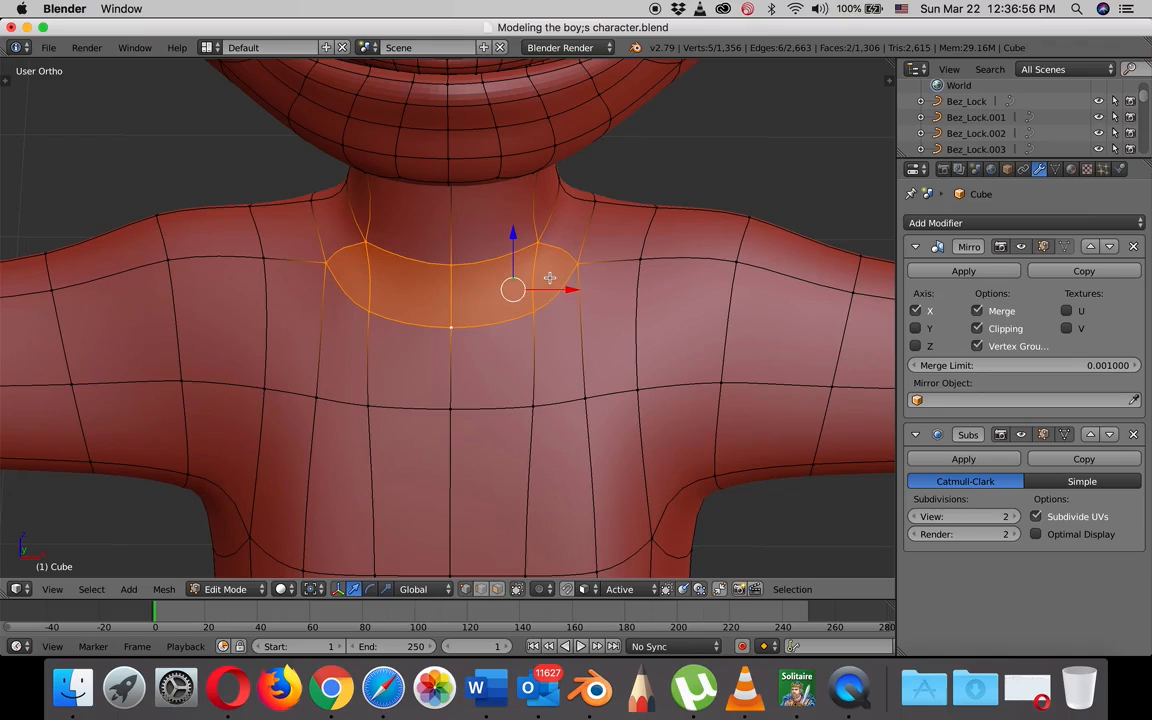
key("f")
Select the five back vertices between the neck base and the neckline cut and fill them as a single face.
middle_click_drag(561, 243, 437, 275)
right_click(561, 249)
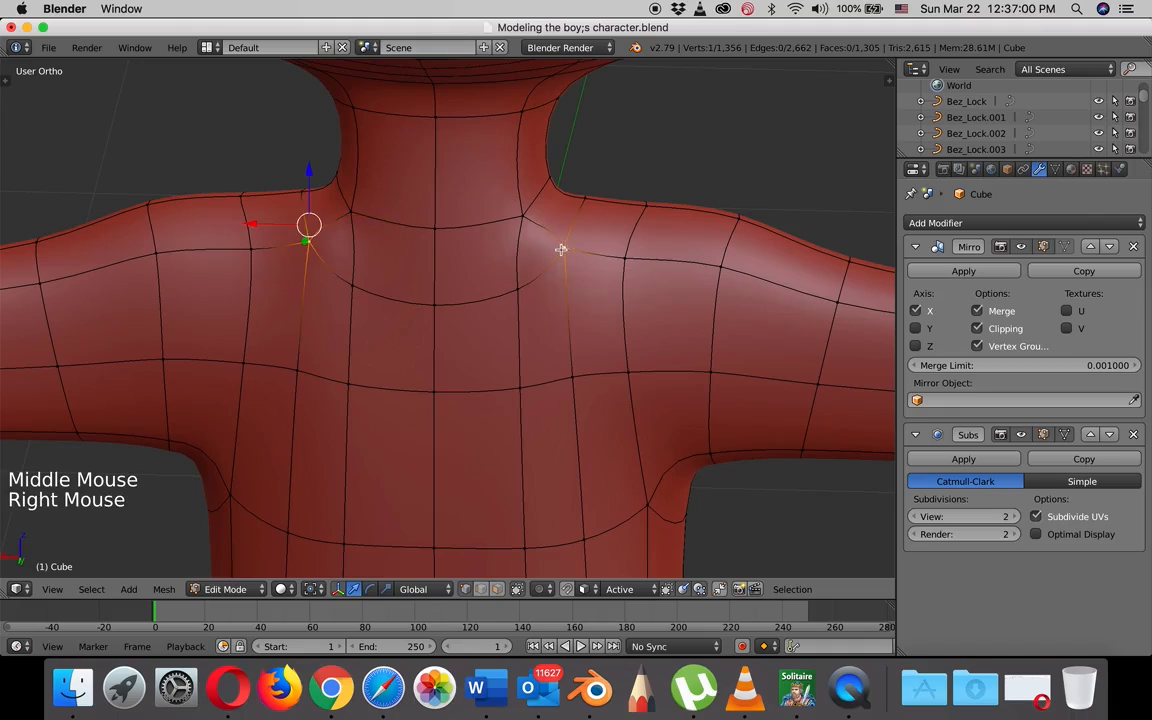
right_click(522, 215, "shift")
right_click(519, 287, "shift")
right_click(432, 229, "shift")
right_click(434, 299, "shift")
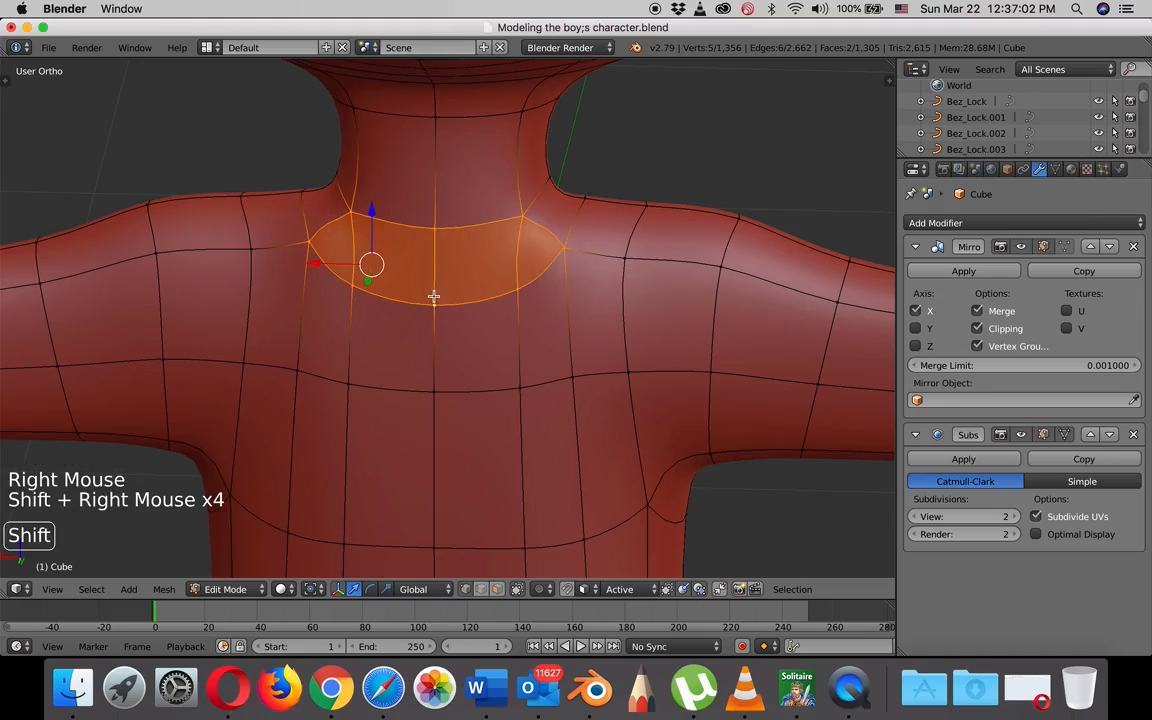
key("f")
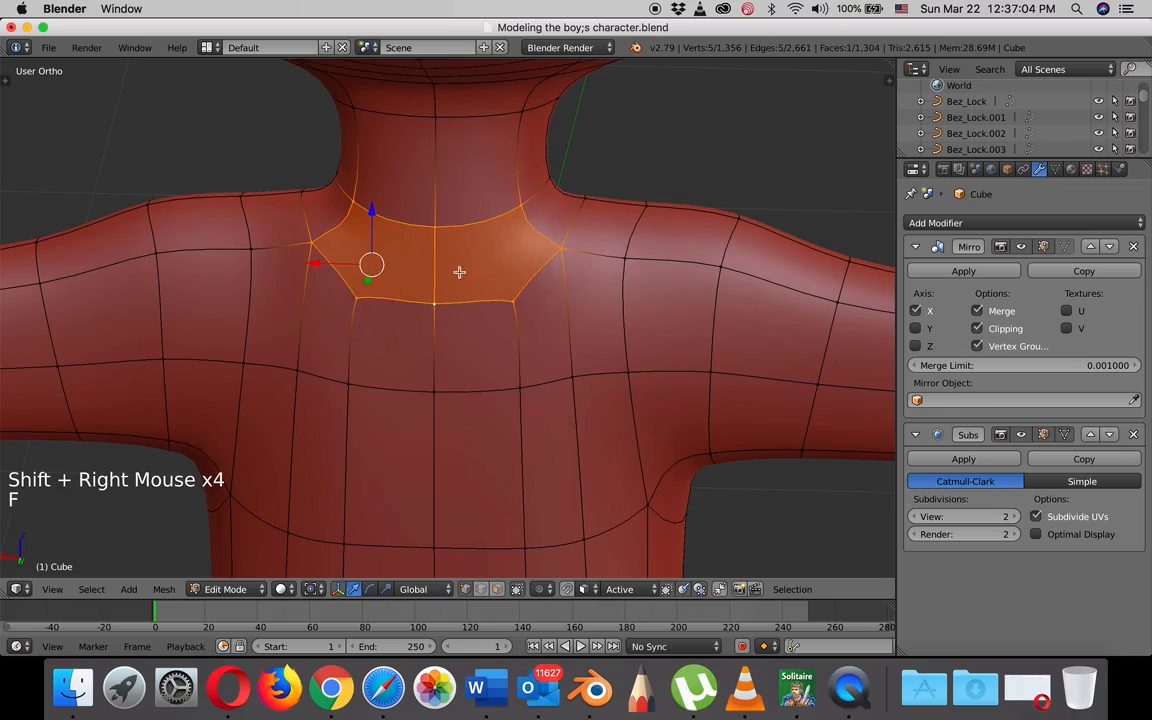
middle_click_drag(420, 266, 527, 247)
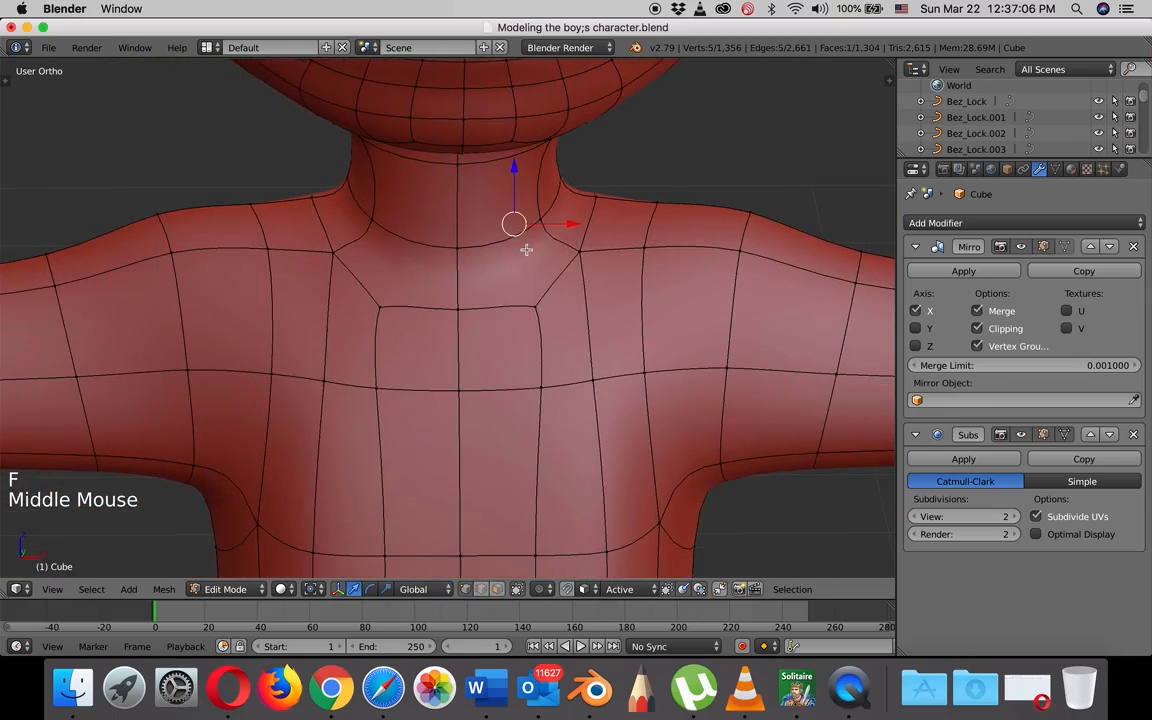
scroll(532, 247, "up", 2)
scroll(539, 250, "down", 1)
scroll(541, 255, "down", 1)
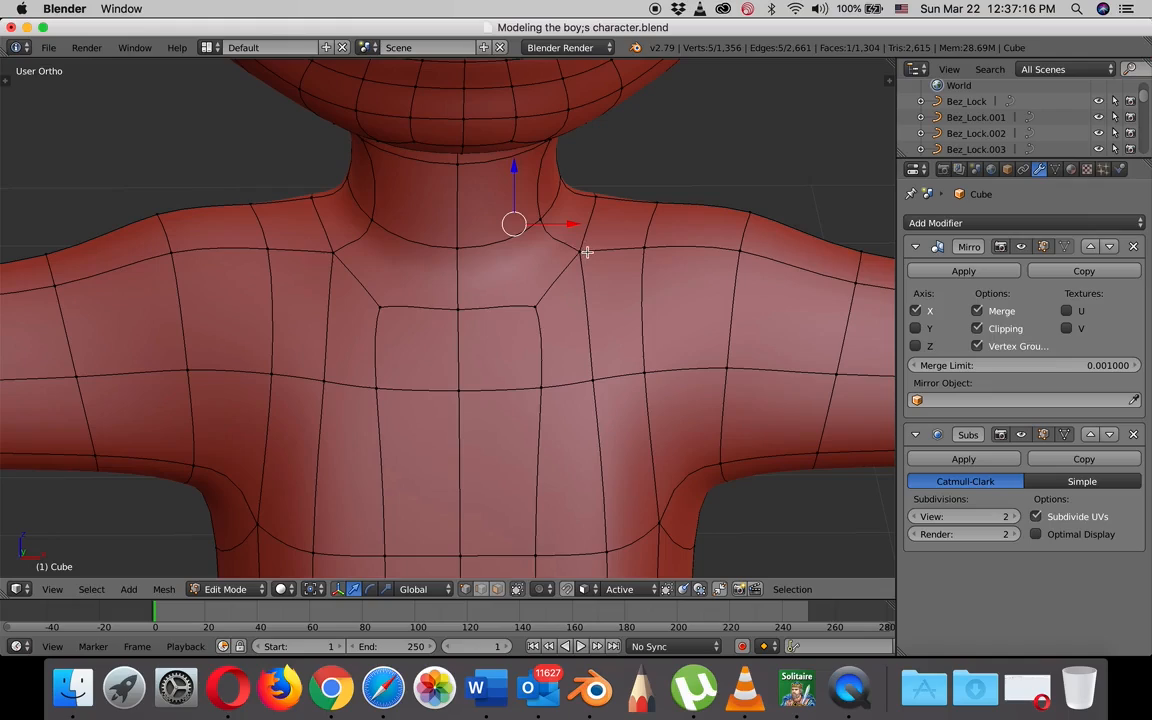
Knife a cut across the upper chest from the shoulder vertex beside the neck to the centre line, between neck base and neckline.
key("k")
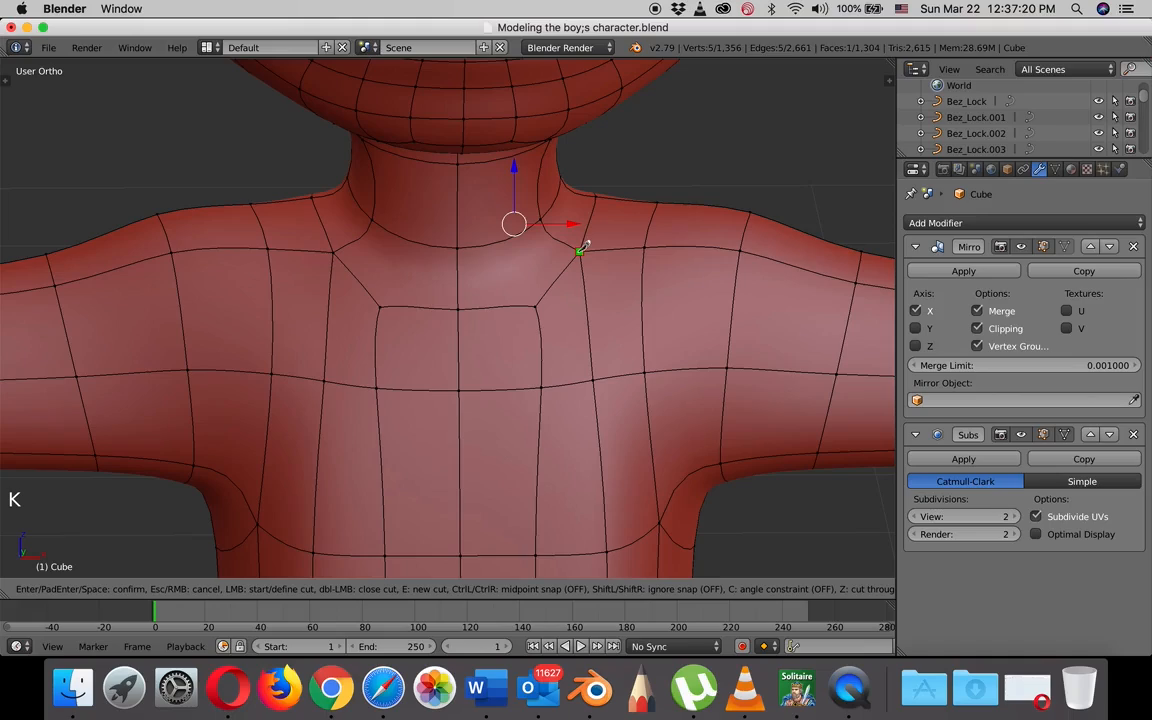
left_click(584, 248)
left_click(457, 279)
key("Return")
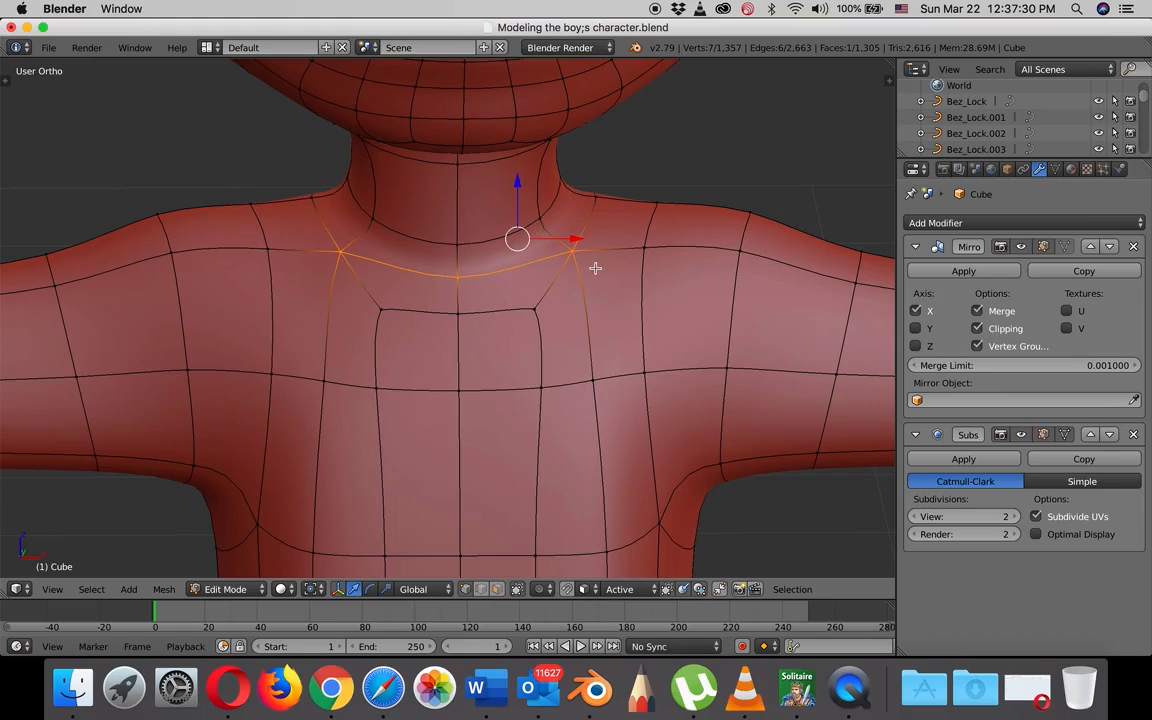
Knife a matching cut across the upper back from the shoulder vertex beside the neck to the centre line.
middle_click_drag(594, 267, 406, 270)
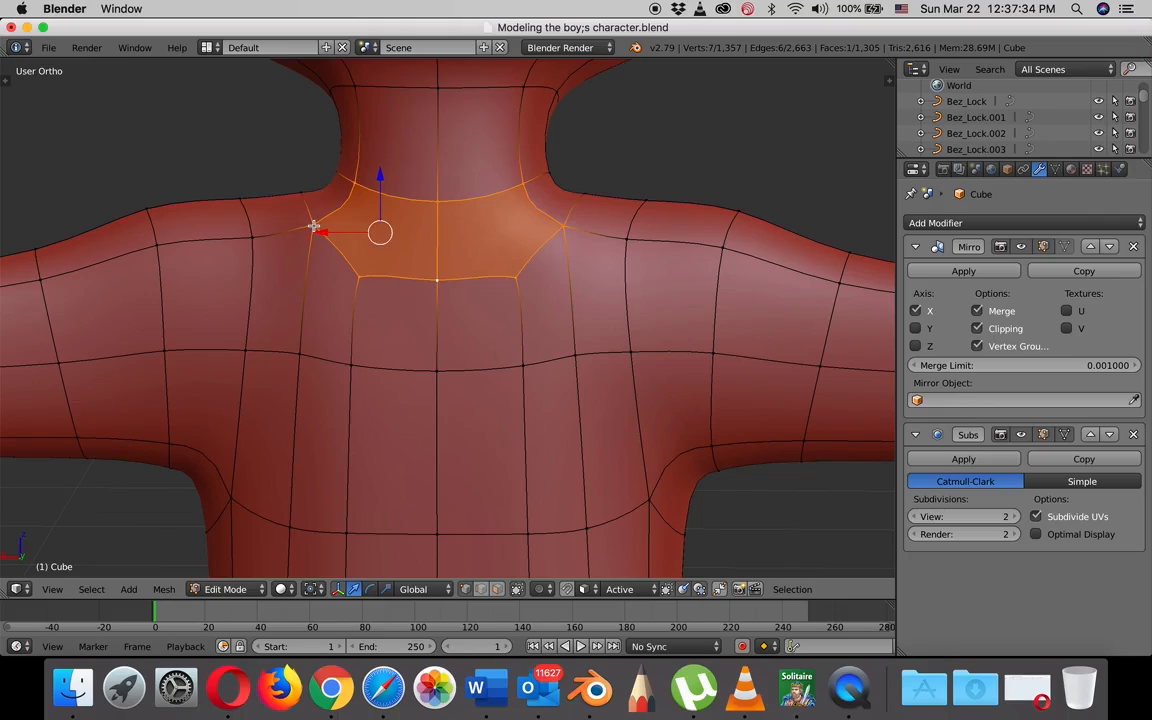
key("k")
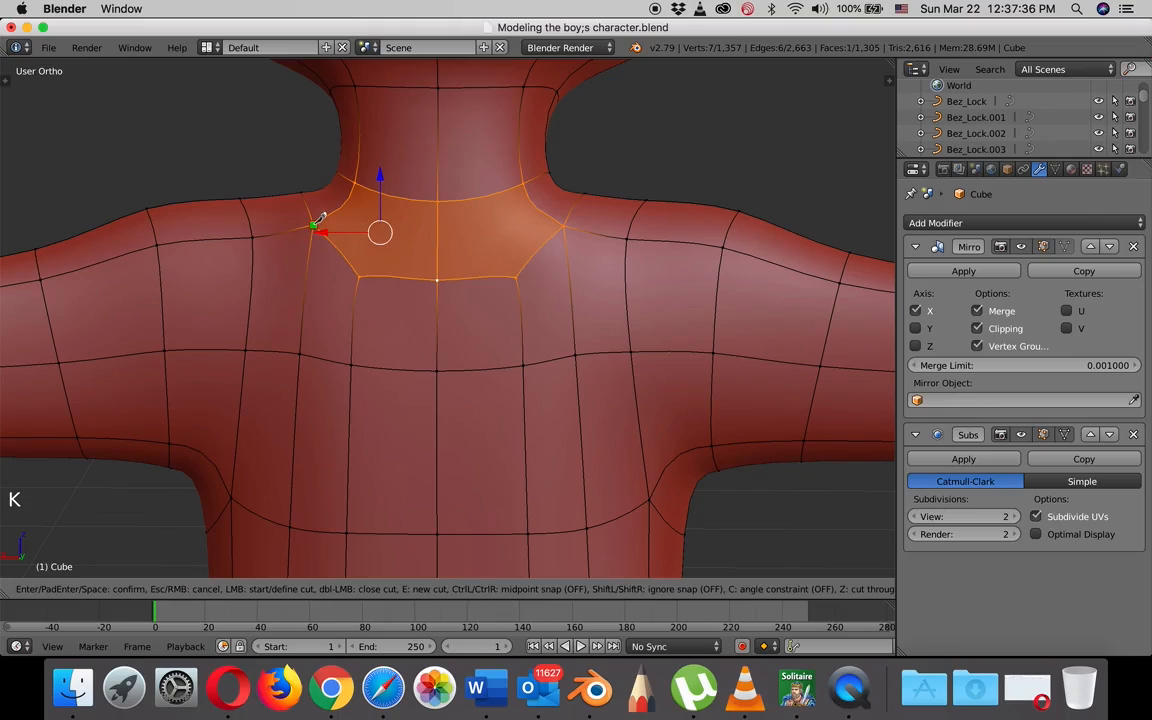
left_click(314, 224)
left_click(437, 249)
key("Return")
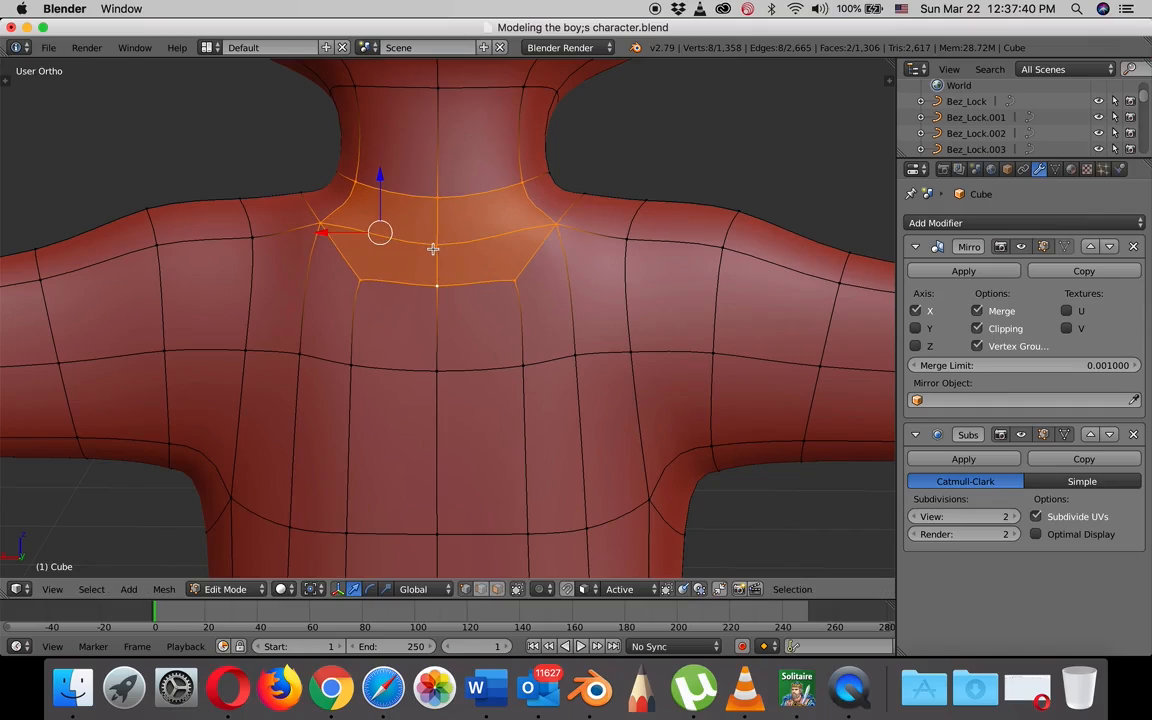
Add a loop cut between the neck base and the new cut, sliding it fully against the neck base.
middle_click_drag(351, 222, 545, 247)
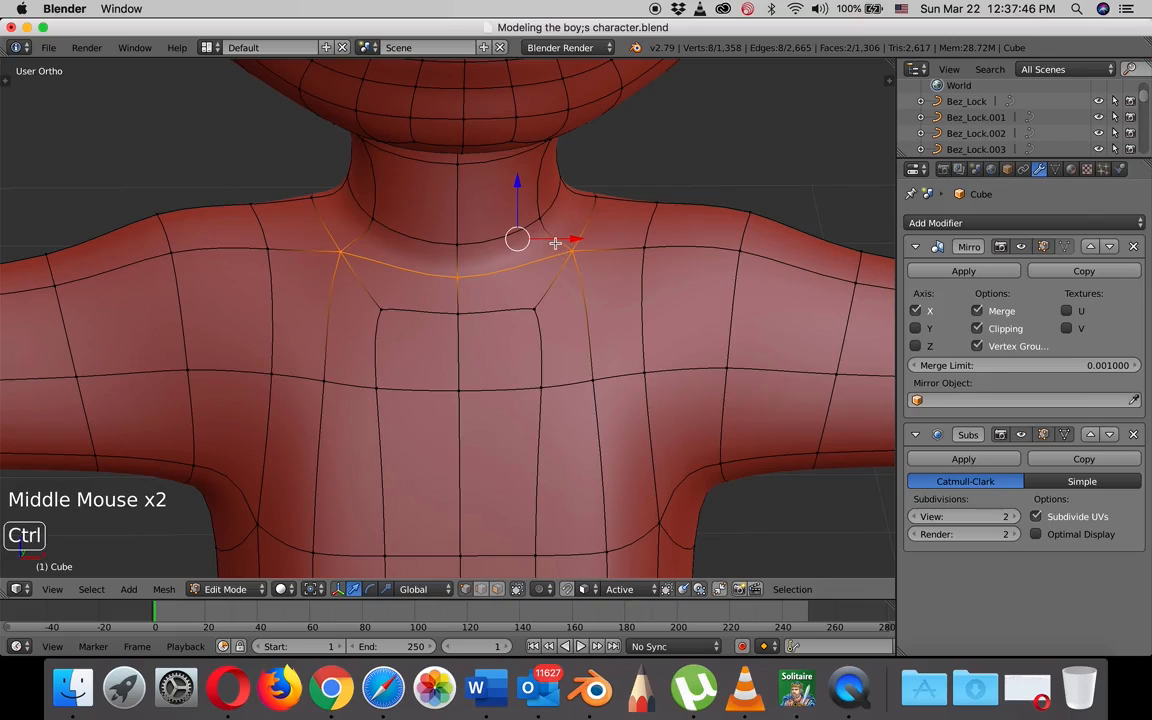
key("ctrl+r")
left_click(552, 243)
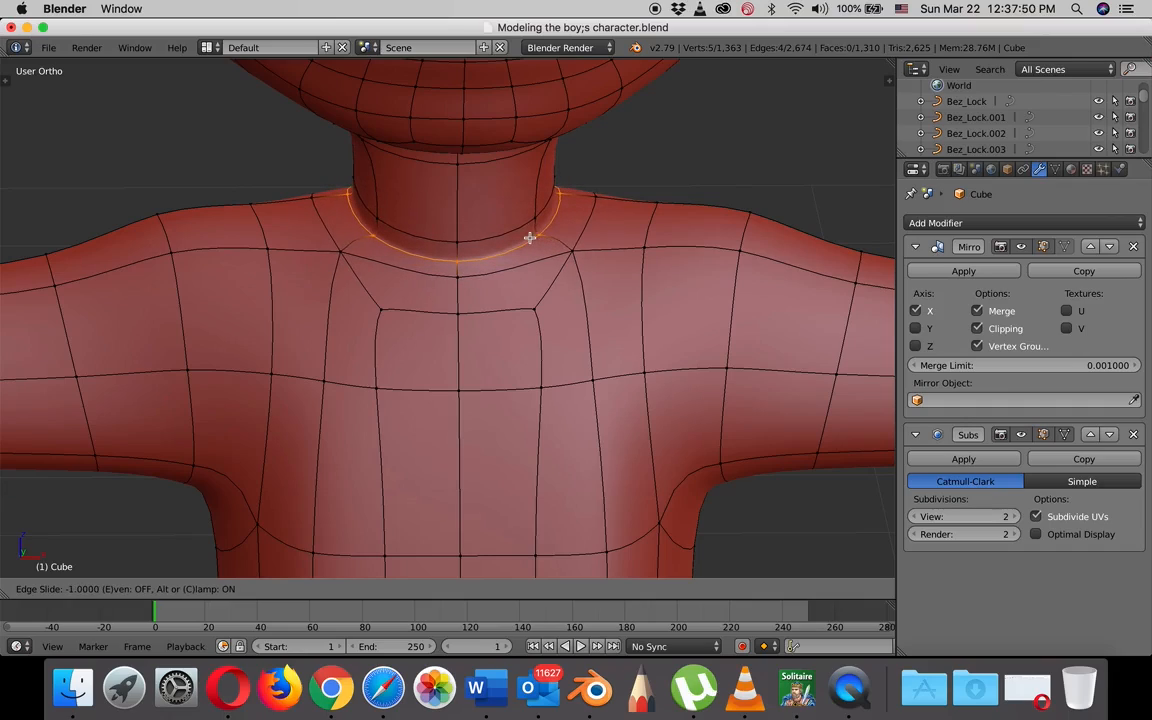
left_click(517, 237)
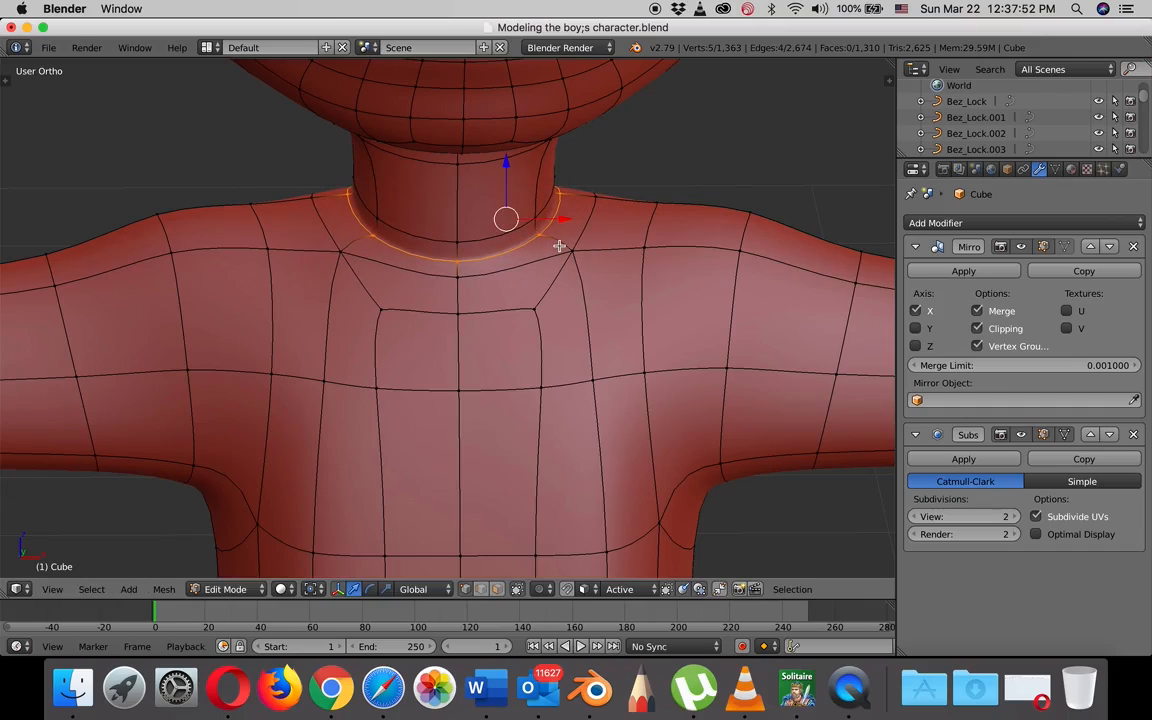
Add a second loop cut tight outside the neck base loop, then raise it and shift it slightly outward.
key("ctrl+r")
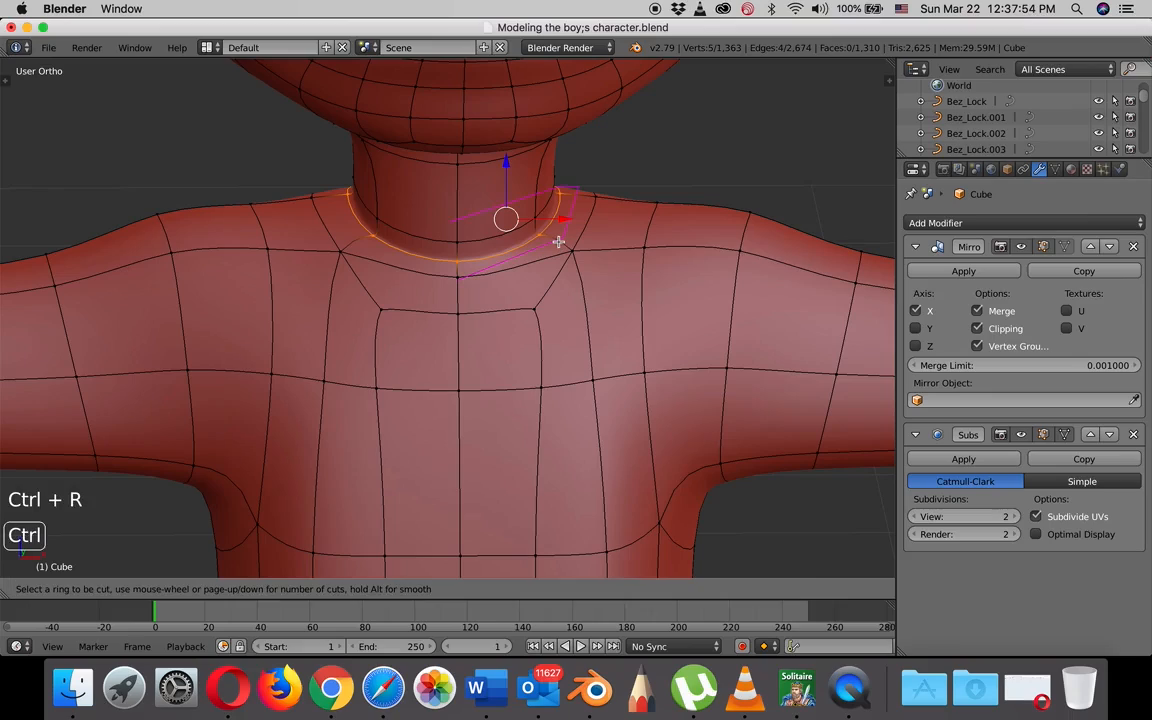
left_click(555, 240)
left_click(547, 239)
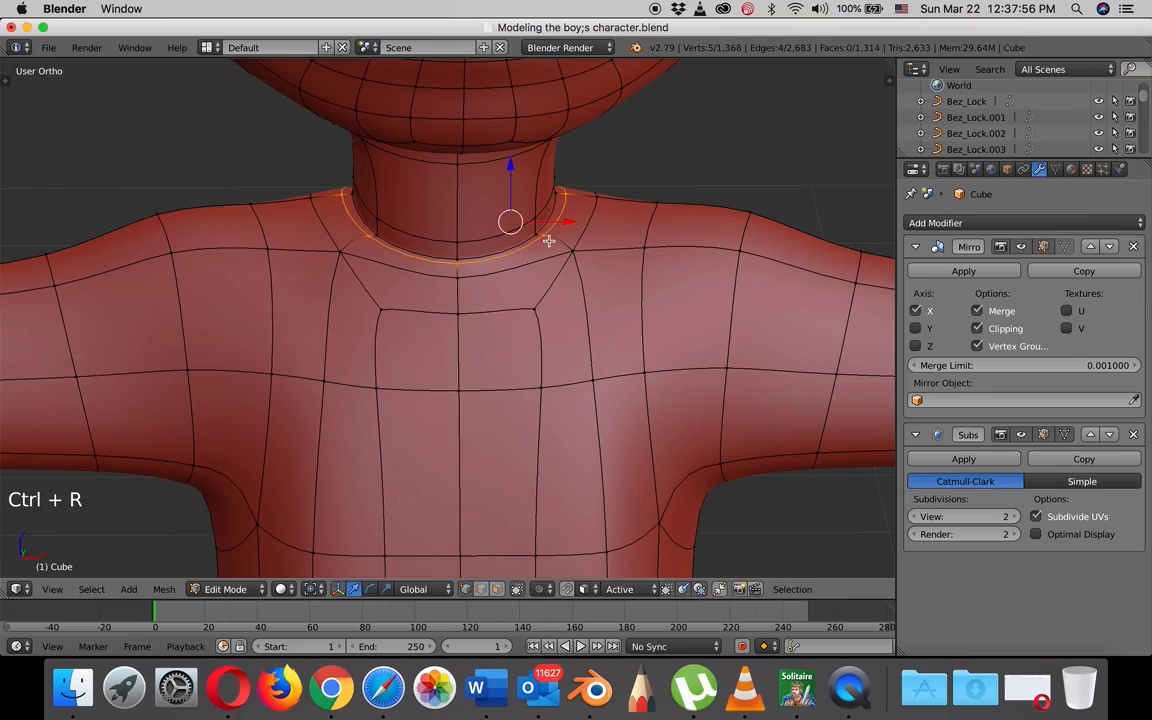
left_click_drag(507, 175, 510, 162)
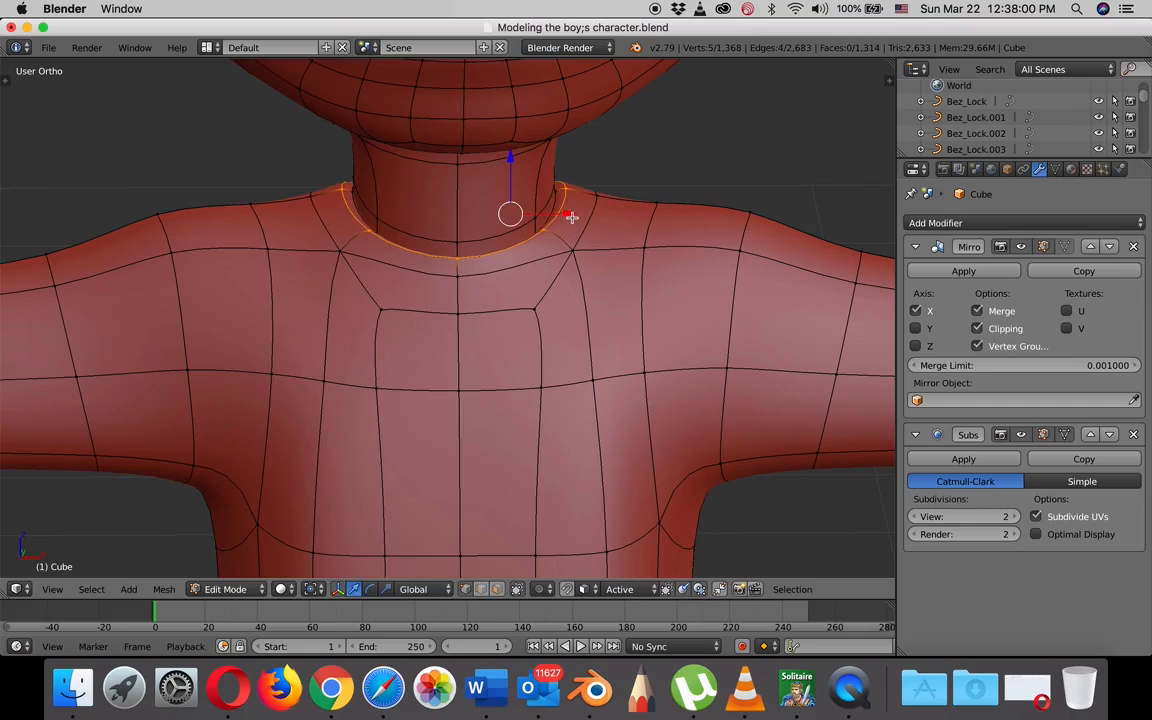
left_click_drag(572, 215, 577, 217)
middle_click_drag(600, 238, 504, 279)
key("Tab")
middle_click_drag(560, 273, 635, 257)
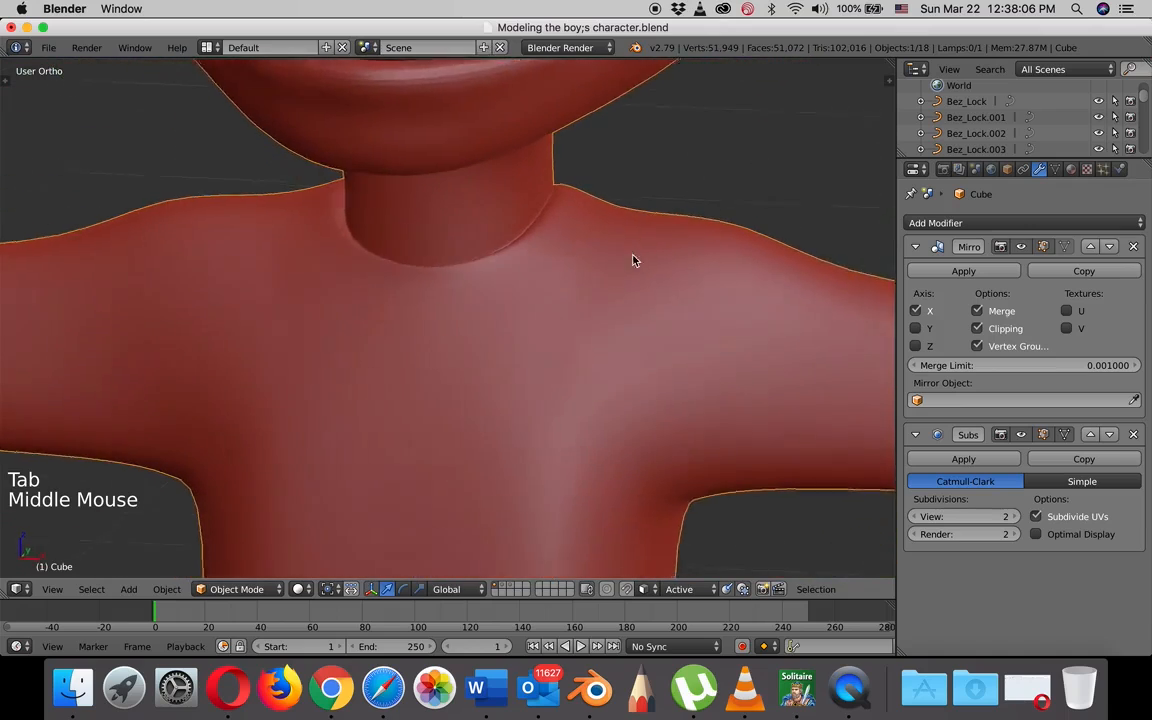
key("Tab")
middle_click_drag(548, 260, 567, 268)
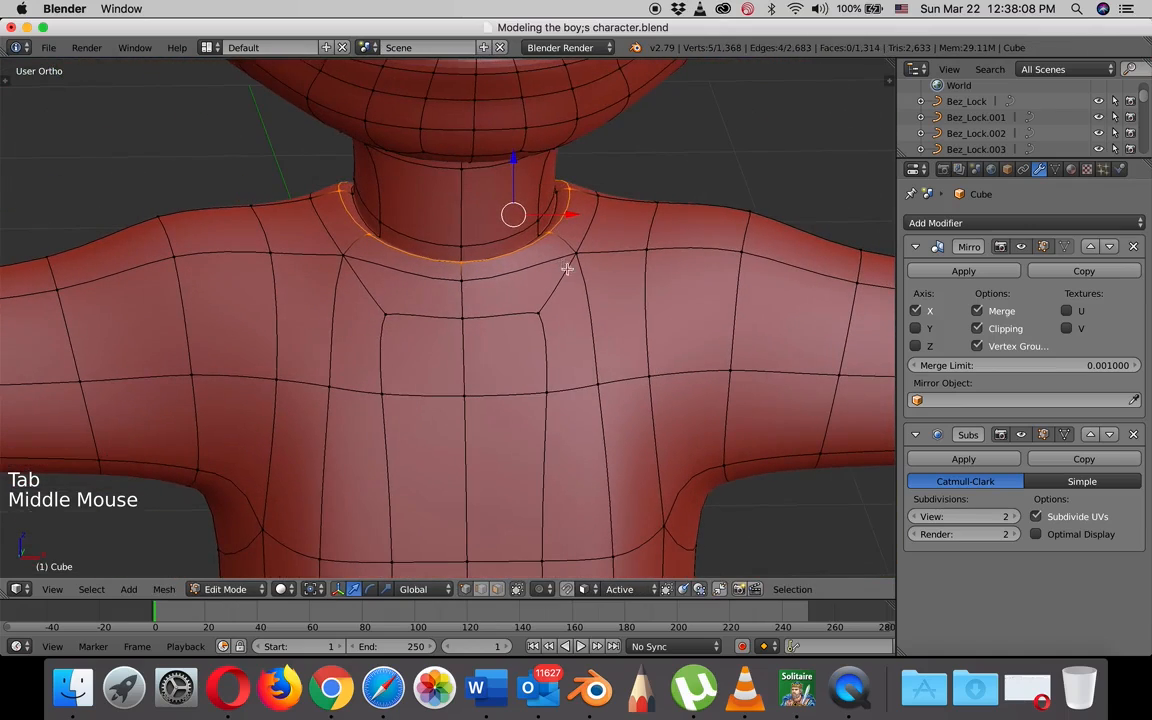
Lower the front centre vertex of the collar edge and move its front and top shoulder vertices slightly outward.
right_click(461, 290)
left_click_drag(460, 244, 460, 270)
mouse_move(527, 270)
middle_mouse_down()
mouse_move(542, 285)
mouse_move(522, 278)
middle_mouse_up()
right_click(522, 282)
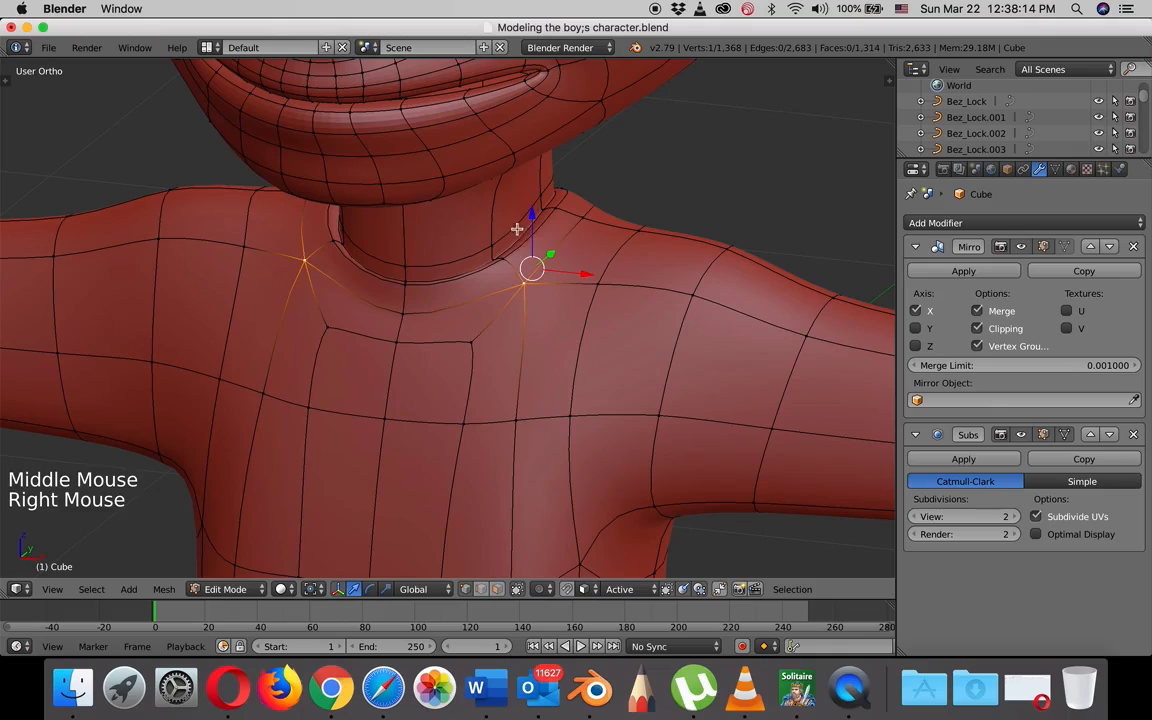
left_click_drag(585, 272, 590, 270)
right_click(586, 216)
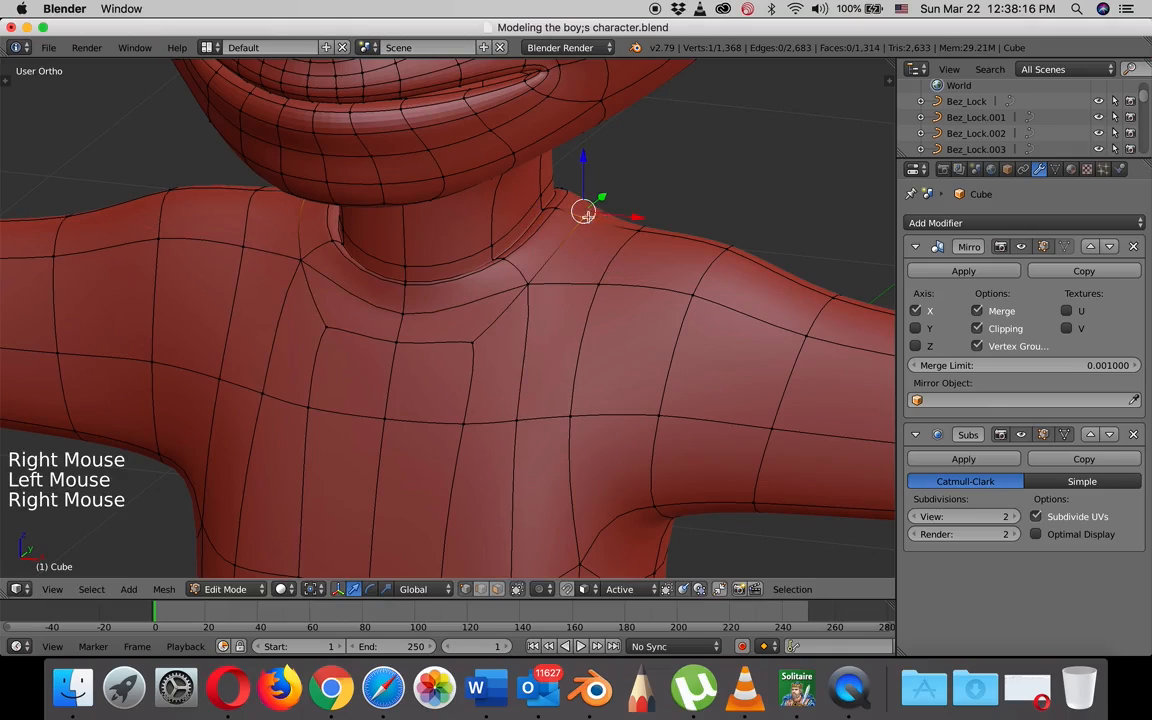
left_click_drag(635, 217, 656, 224)
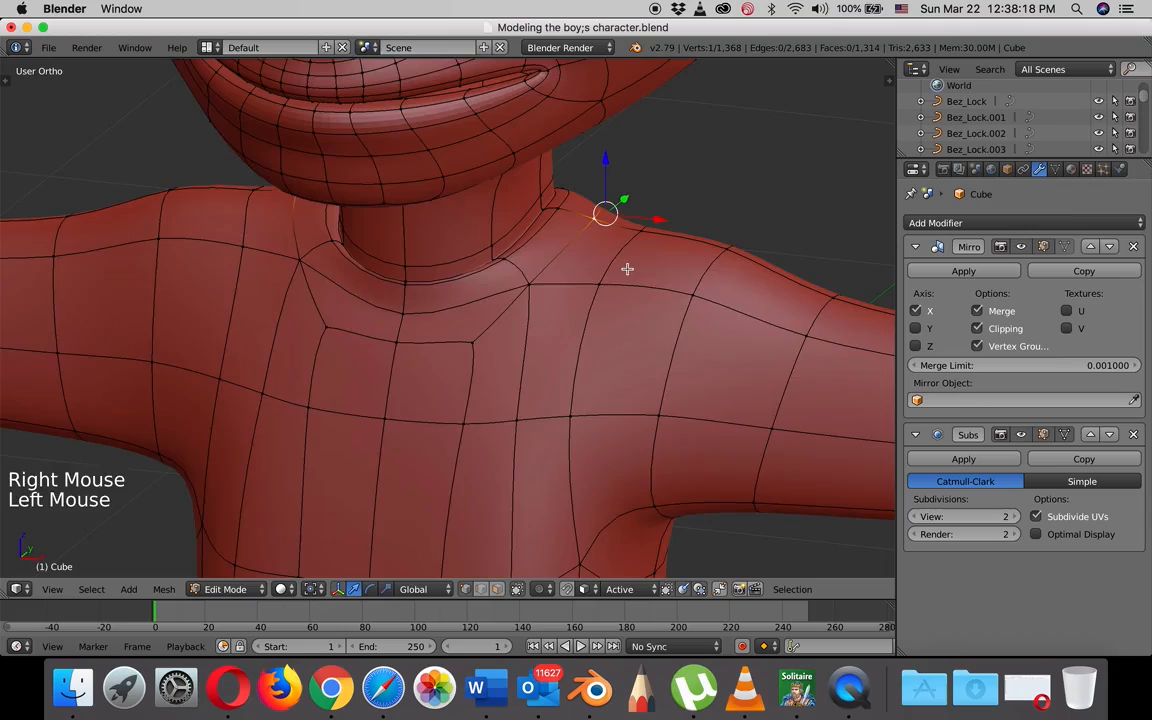
Reshape the collar edge on the back by lowering its centre vertex and moving the back shoulder vertex outward.
middle_click_drag(625, 267, 355, 306)
right_click(350, 330)
mouse_move(377, 328)
left_mouse_down()
mouse_move(365, 332)
mouse_move(375, 330)
left_mouse_up()
middle_click_drag(375, 330, 468, 283)
right_click(467, 286)
left_click_drag(465, 239, 463, 273)
right_click(345, 261)
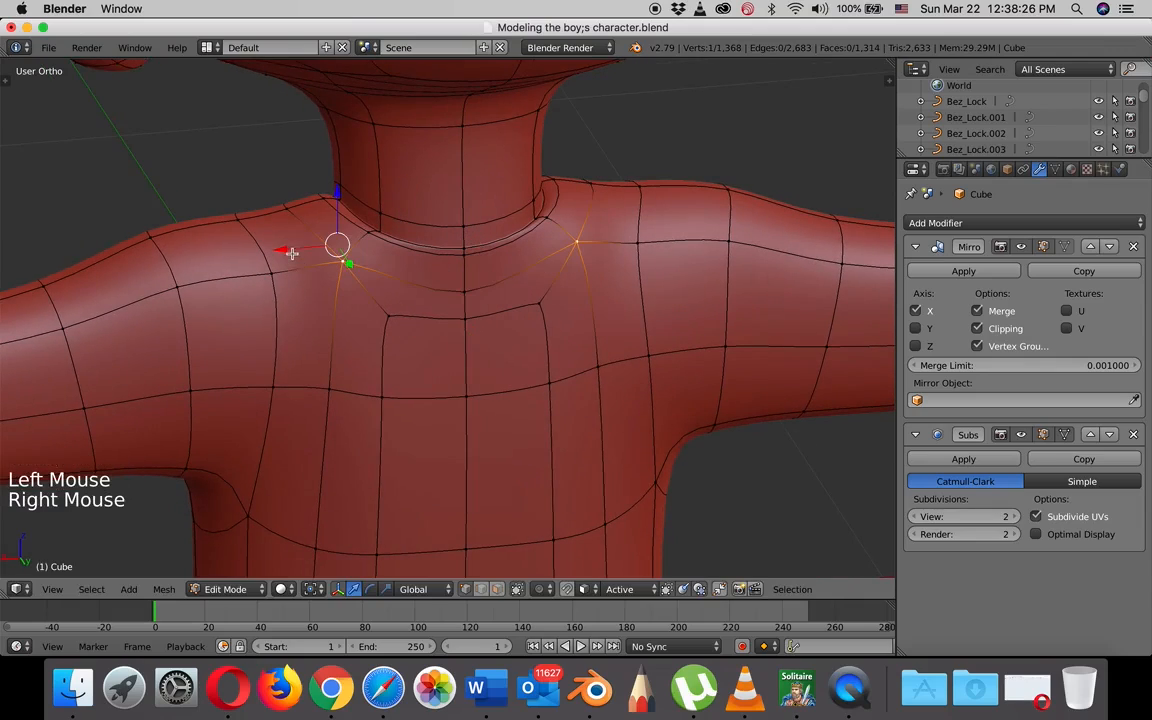
left_click_drag(285, 250, 265, 255)
middle_click_drag(477, 272, 465, 257)
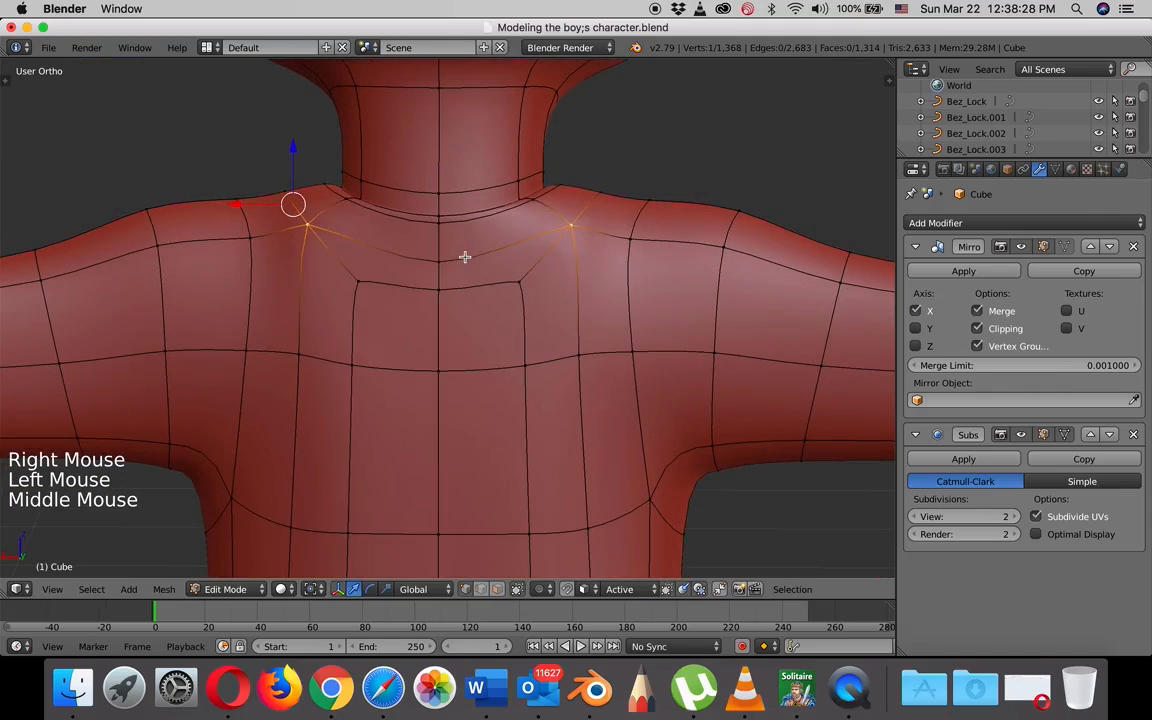
right_click(437, 259)
left_click_drag(437, 240, 437, 244)
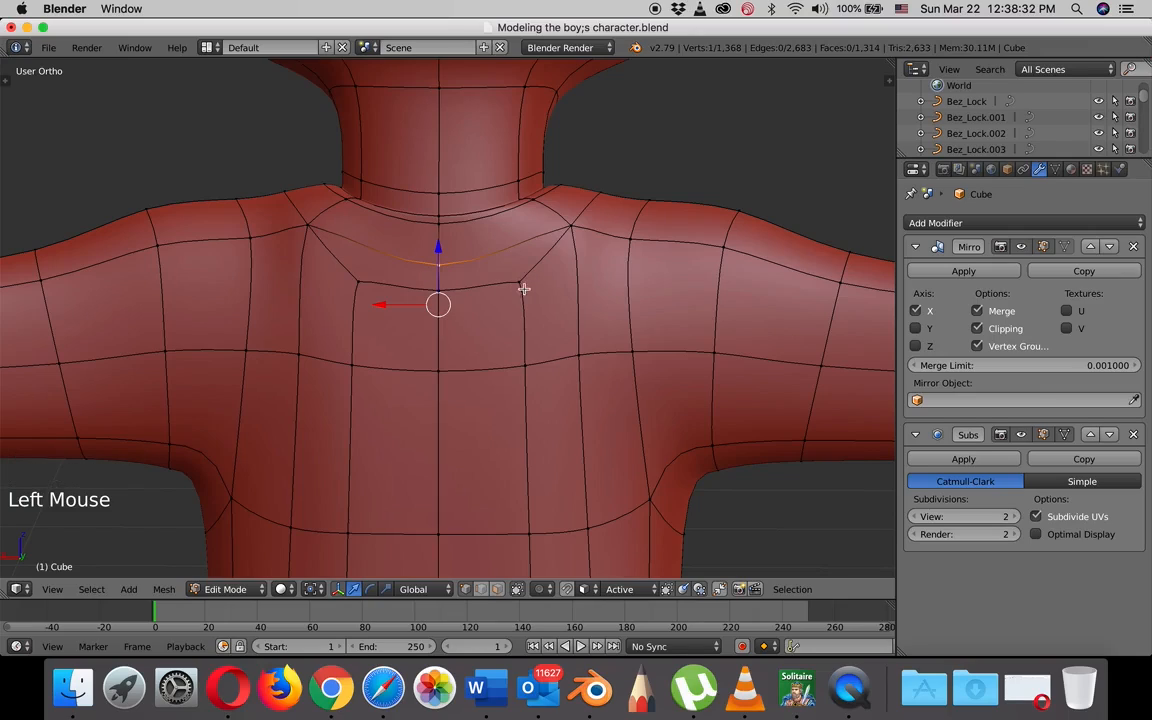
Lower the corner and centre vertices of the edge row just below the collar on the back.
right_click(357, 282)
right_click(438, 290, "shift")
mouse_move(390, 216)
left_mouse_down()
mouse_move(388, 249)
mouse_move(388, 239)
left_mouse_up()
middle_click_drag(388, 239, 545, 243)
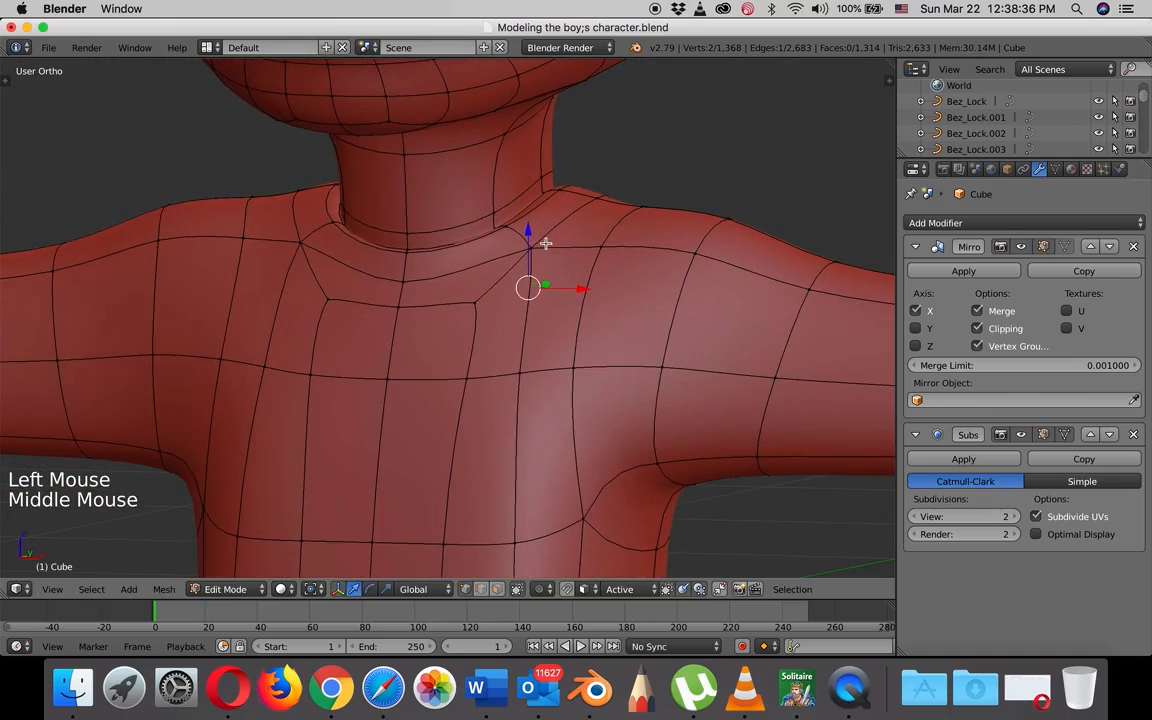
Lower the centre and corner vertices of the edge row below the collar on the chest and pull them slightly forward.
right_click(400, 305)
right_click(472, 302, "shift")
left_click_drag(443, 236, 443, 259)
middle_click_drag(447, 276, 422, 339)
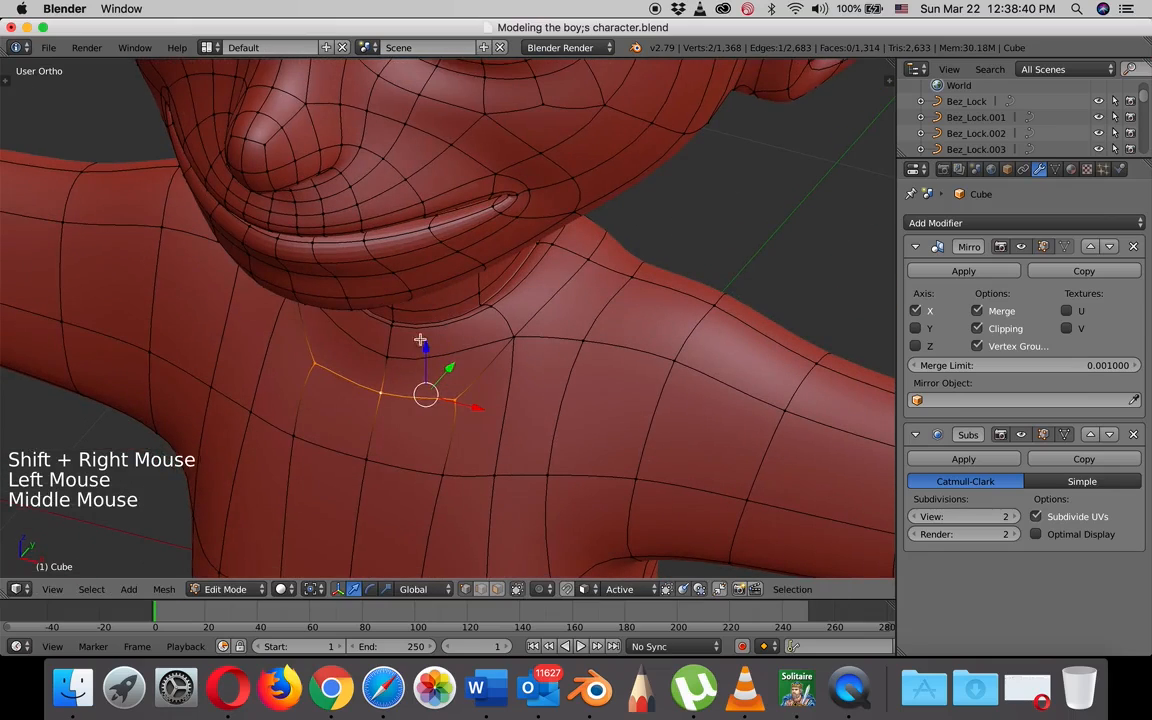
left_click_drag(452, 369, 450, 370)
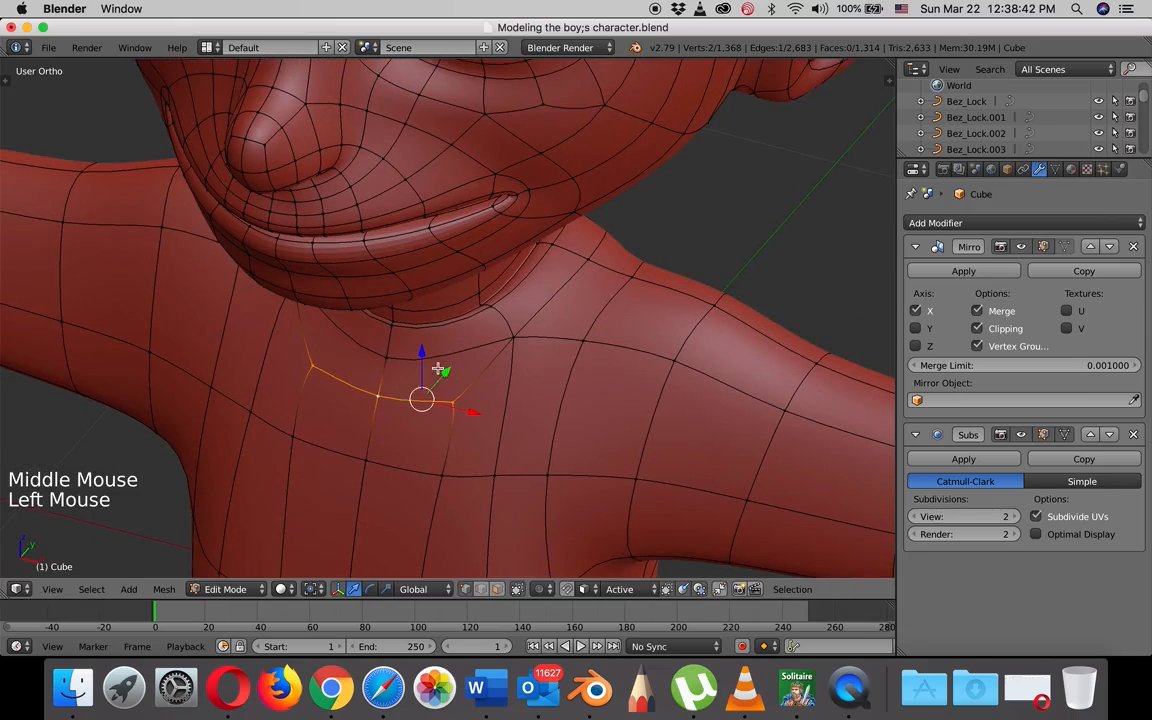
middle_click_drag(450, 370, 469, 347)
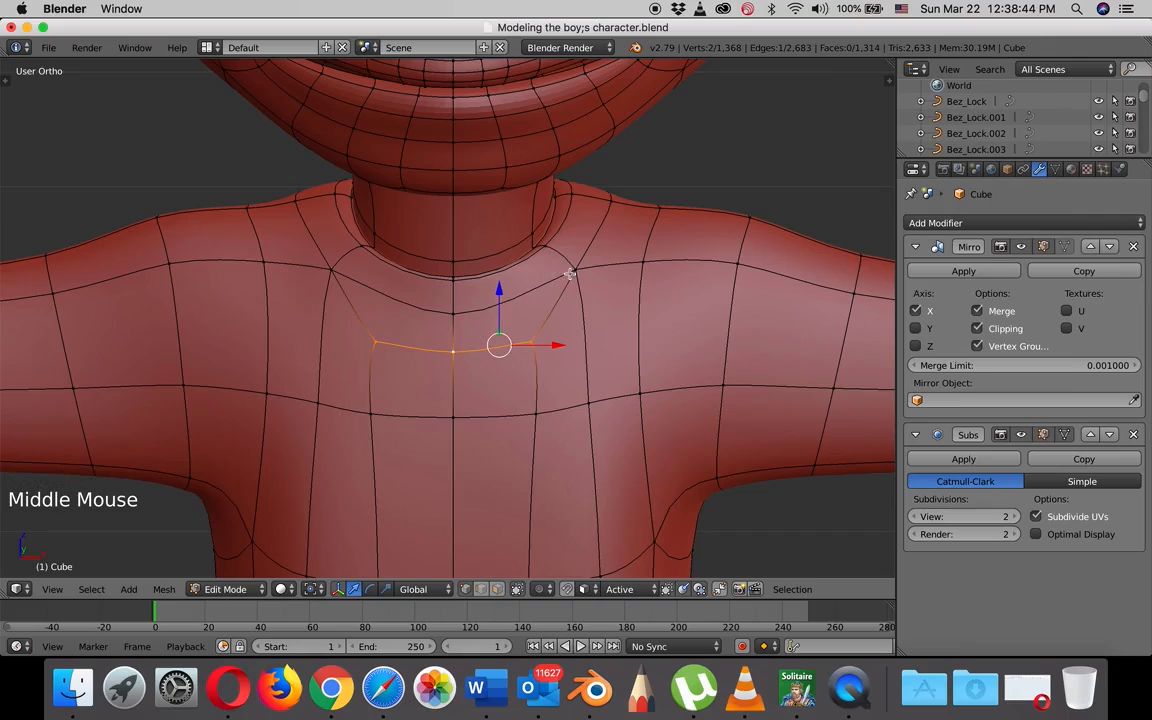
Add a loop cut around the collar band, slide it fully toward the outer collar edge and raise it slightly.
key("ctrl")
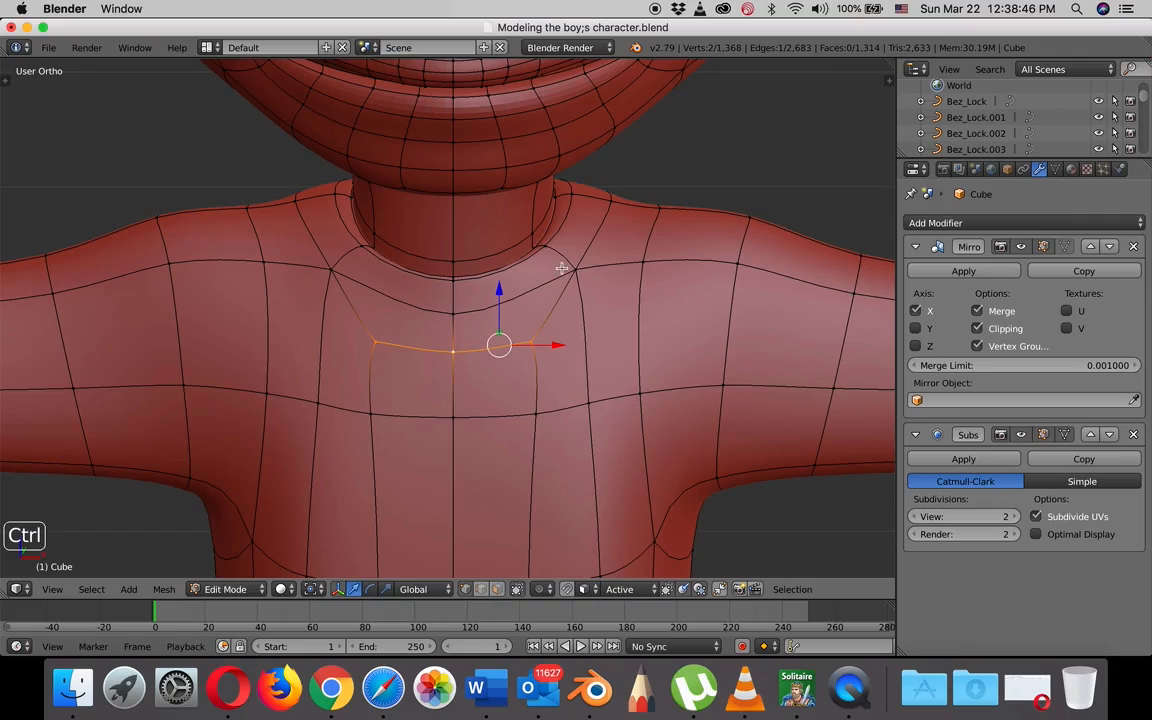
key("ctrl+r")
left_click(567, 265)
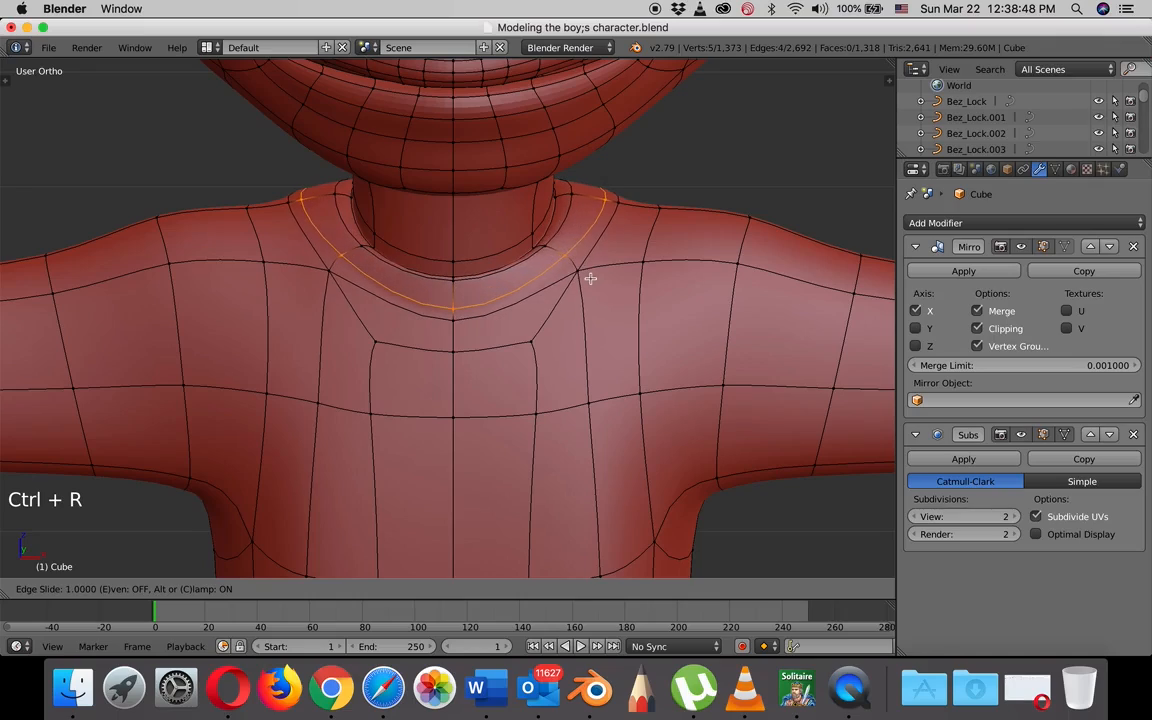
left_click(603, 285)
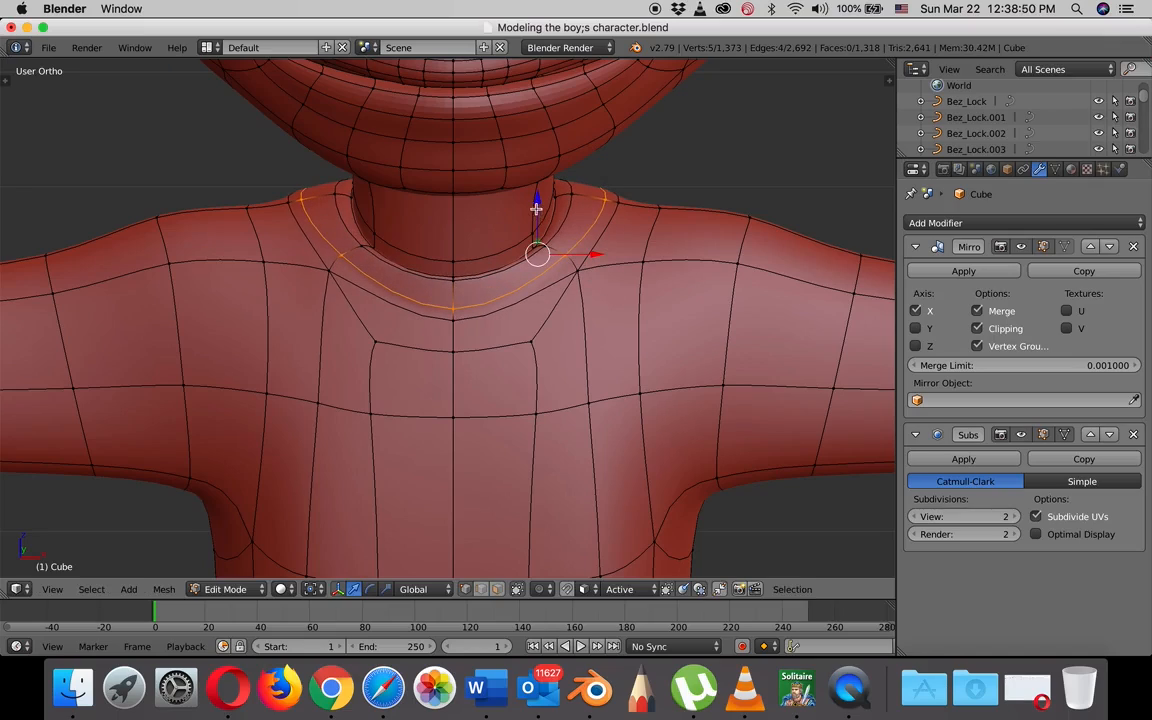
left_click_drag(537, 200, 541, 197)
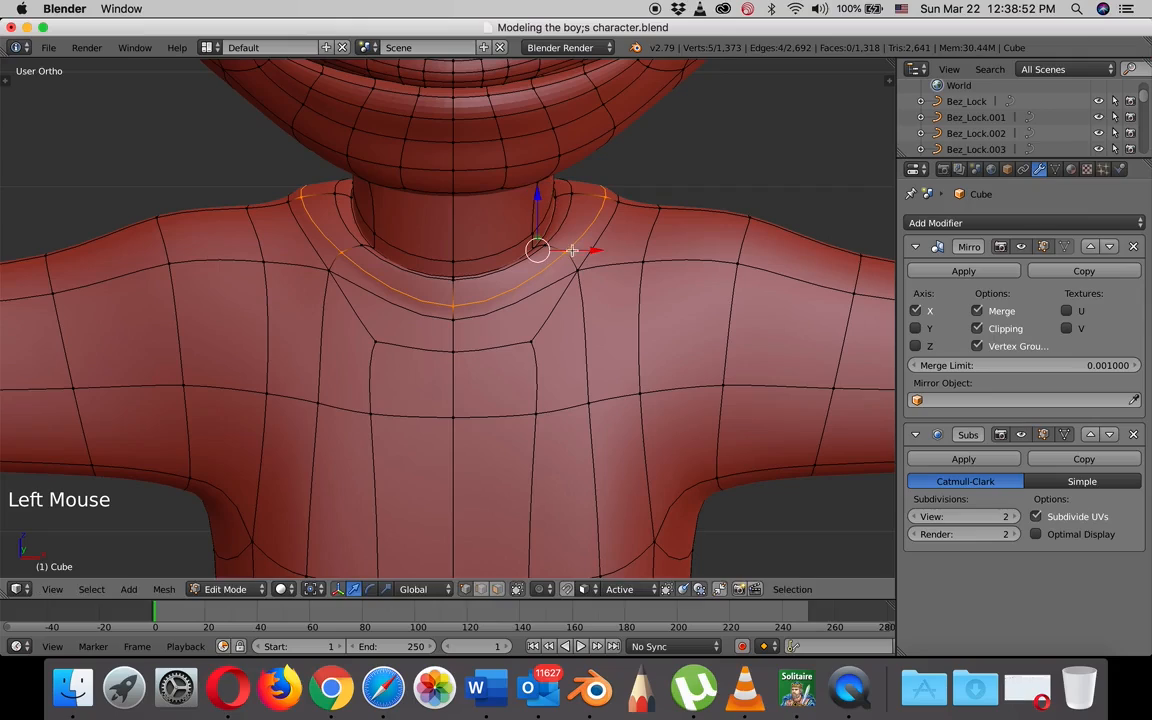
Add another loop cut slid fully to the outer collar edge, then scale it to about 0.96.
key("ctrl+r")
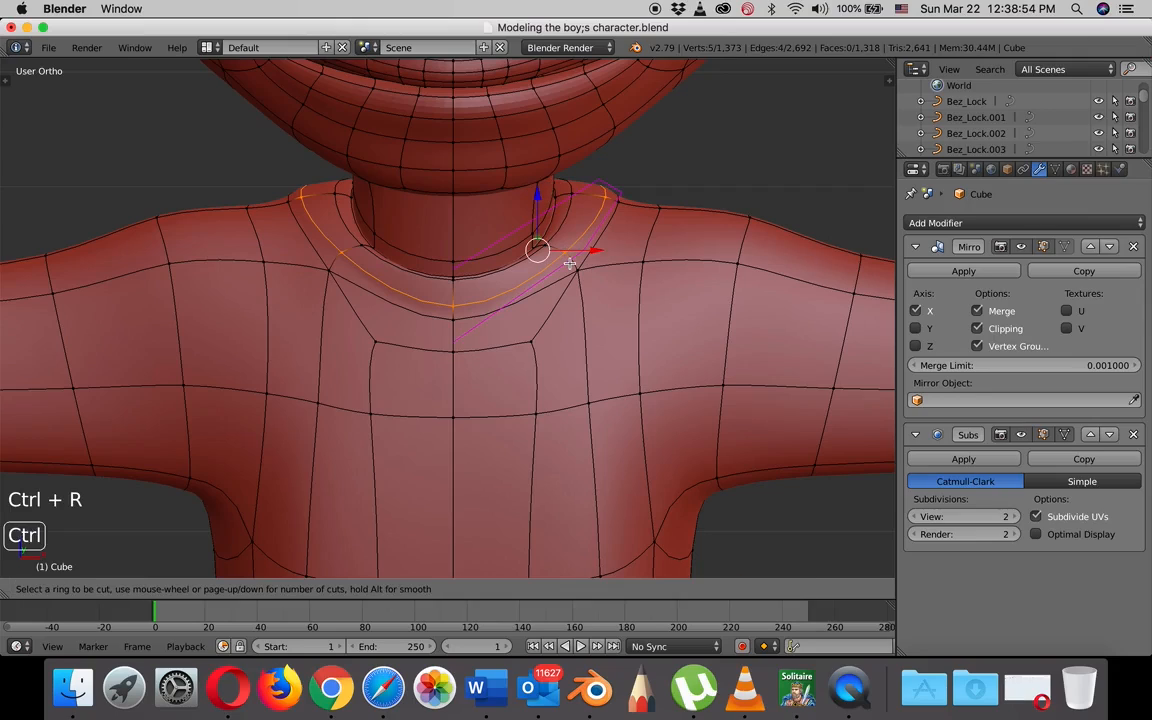
left_click(569, 260)
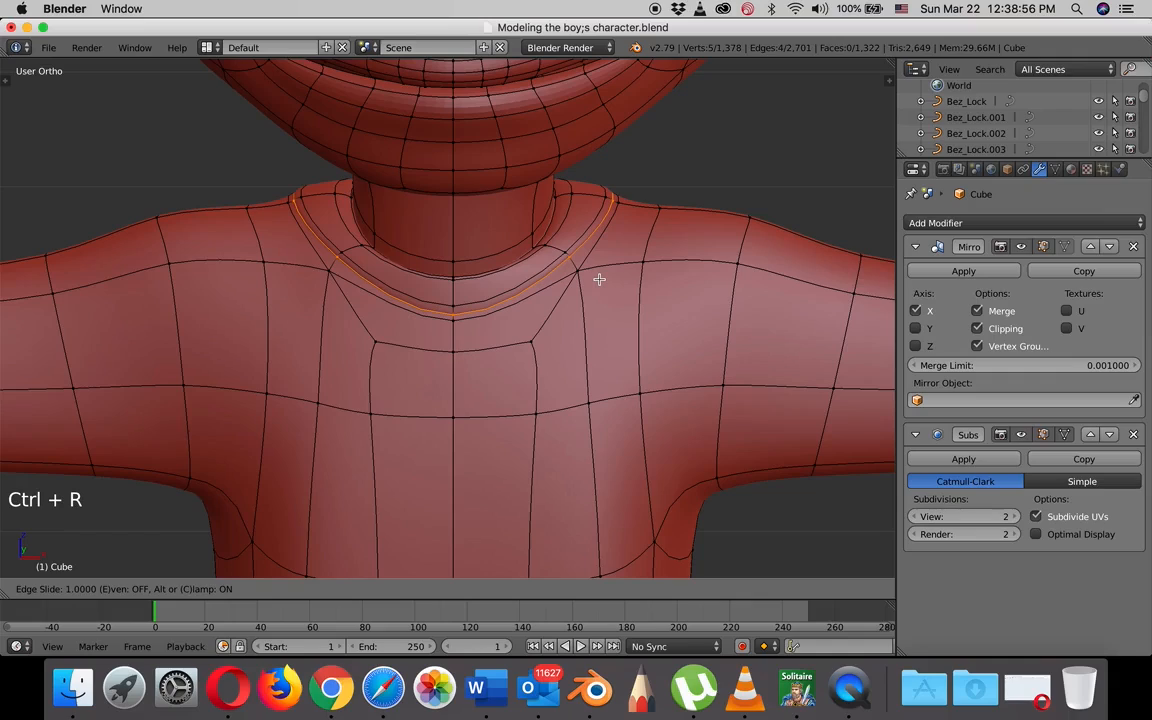
left_click(599, 279)
key("s")
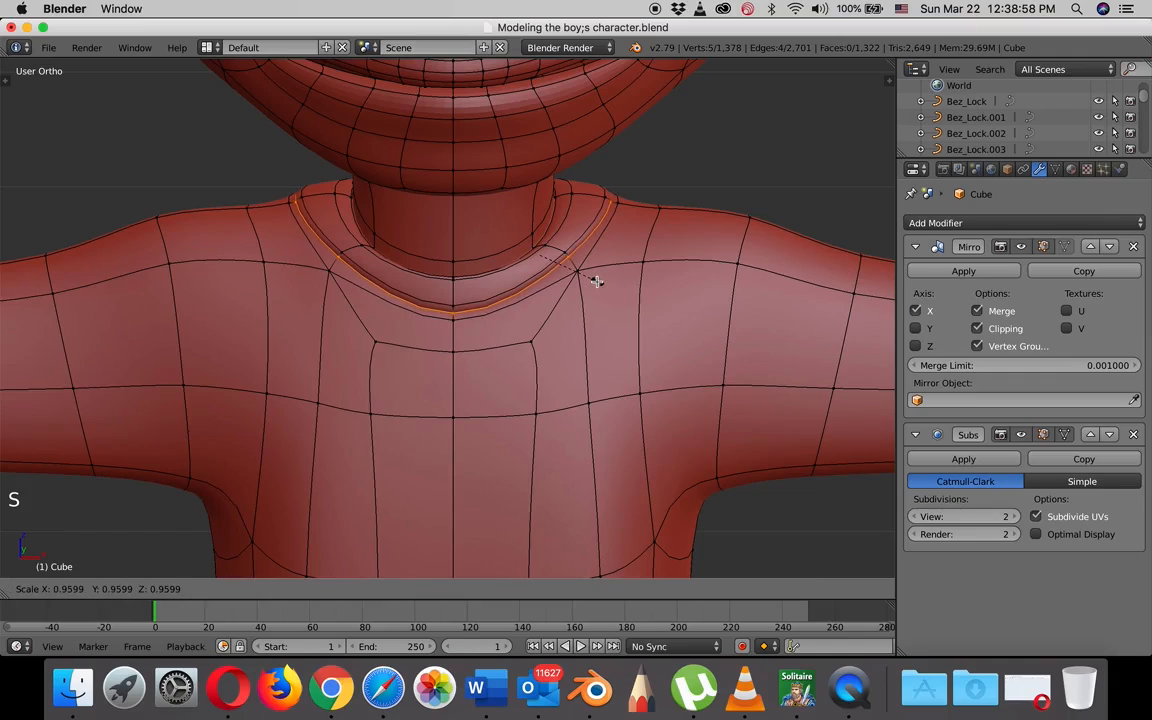
left_click(597, 281)
key("Tab")
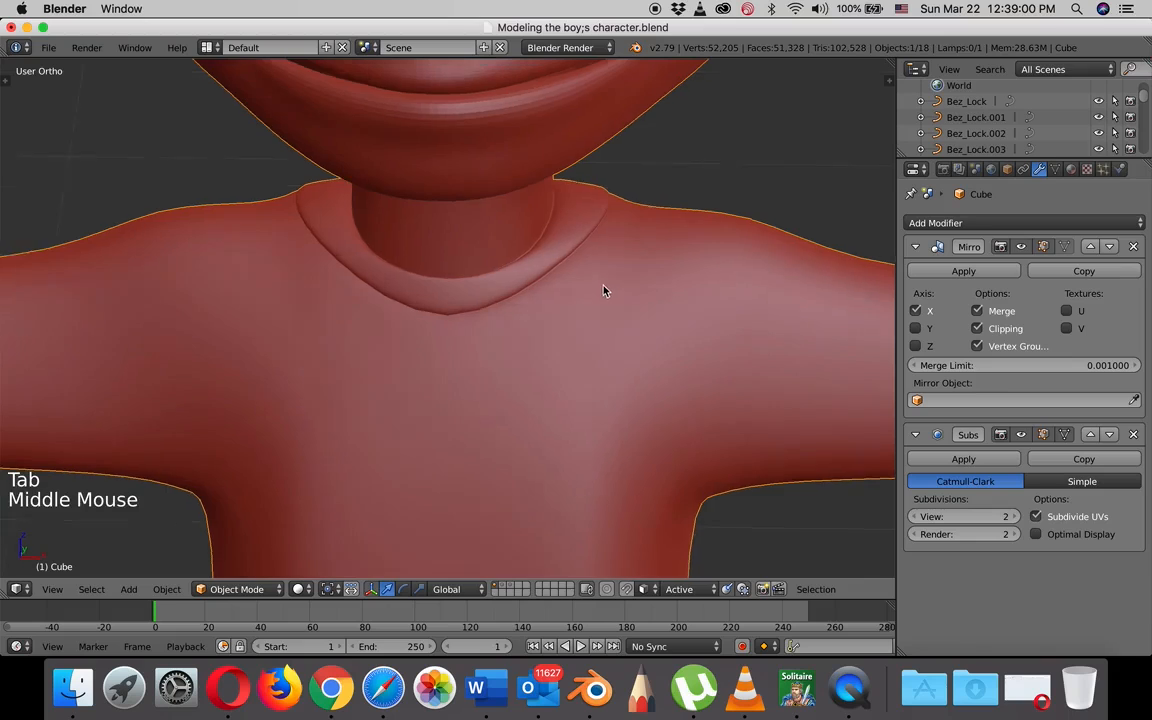
mouse_move(607, 288)
middle_mouse_down()
mouse_move(478, 298)
mouse_move(423, 287)
mouse_move(605, 287)
middle_mouse_up()
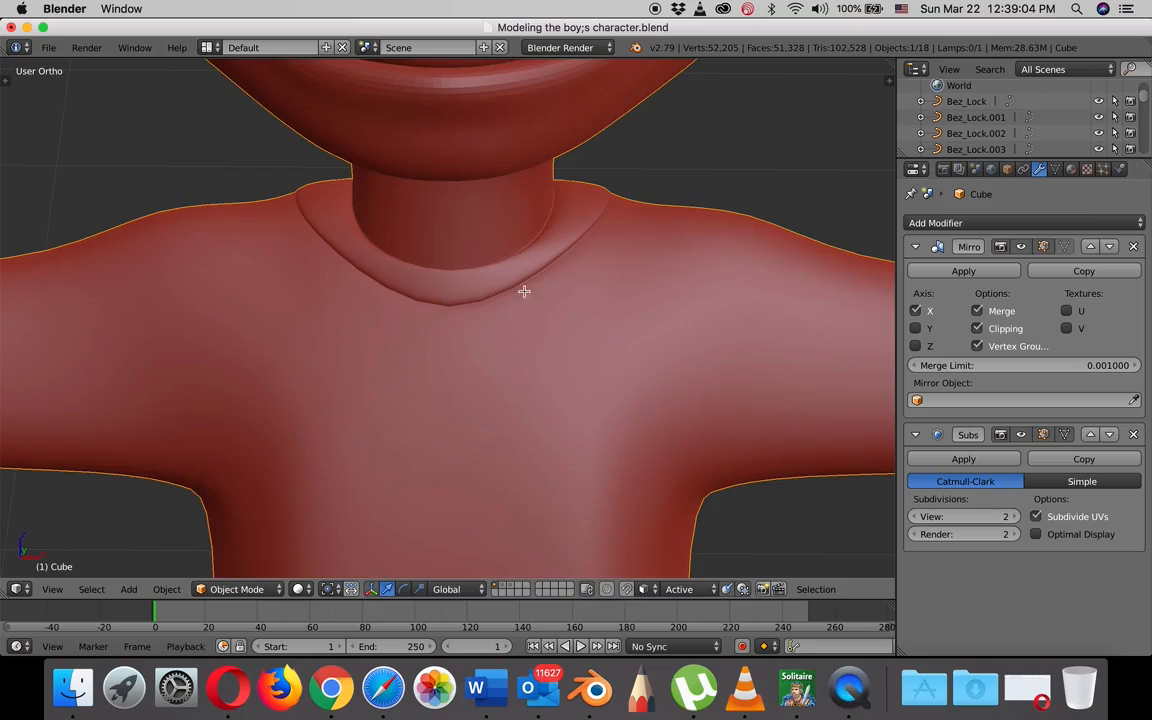
Shift the corner vertices of the collar's front outer edge rows slightly outward from the neck.
key("Tab")
middle_click_drag(525, 291, 510, 300)
scroll(489, 314, "up", 4)
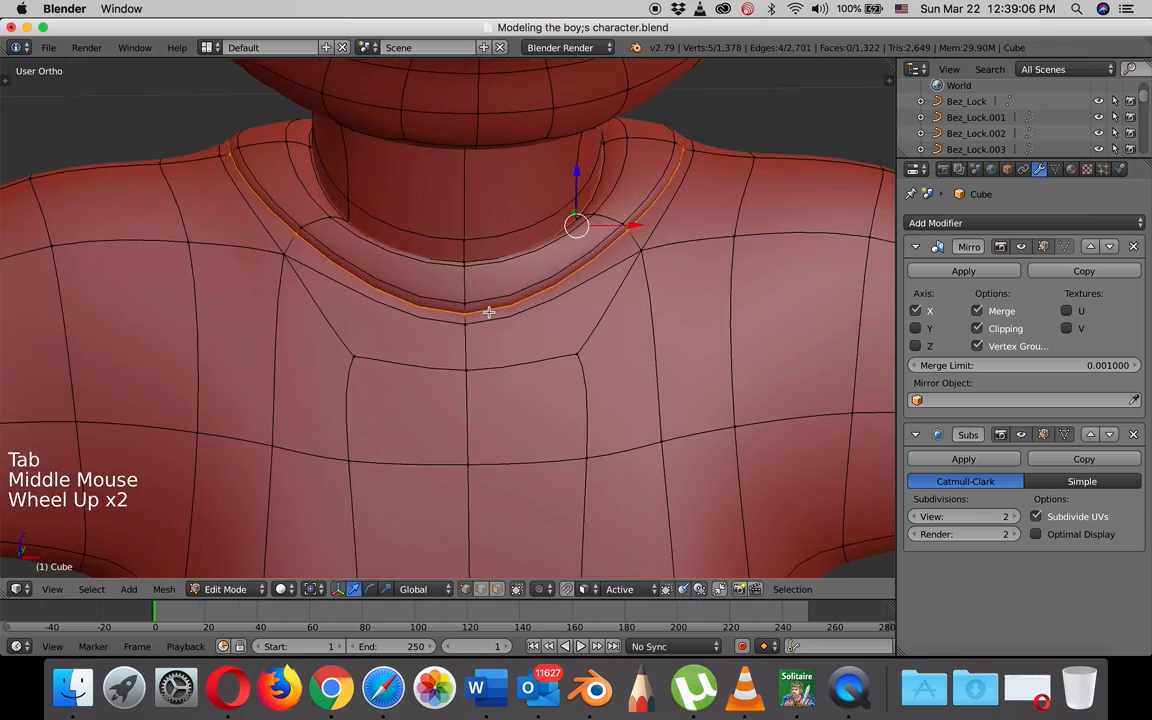
scroll(560, 311, "down", 3)
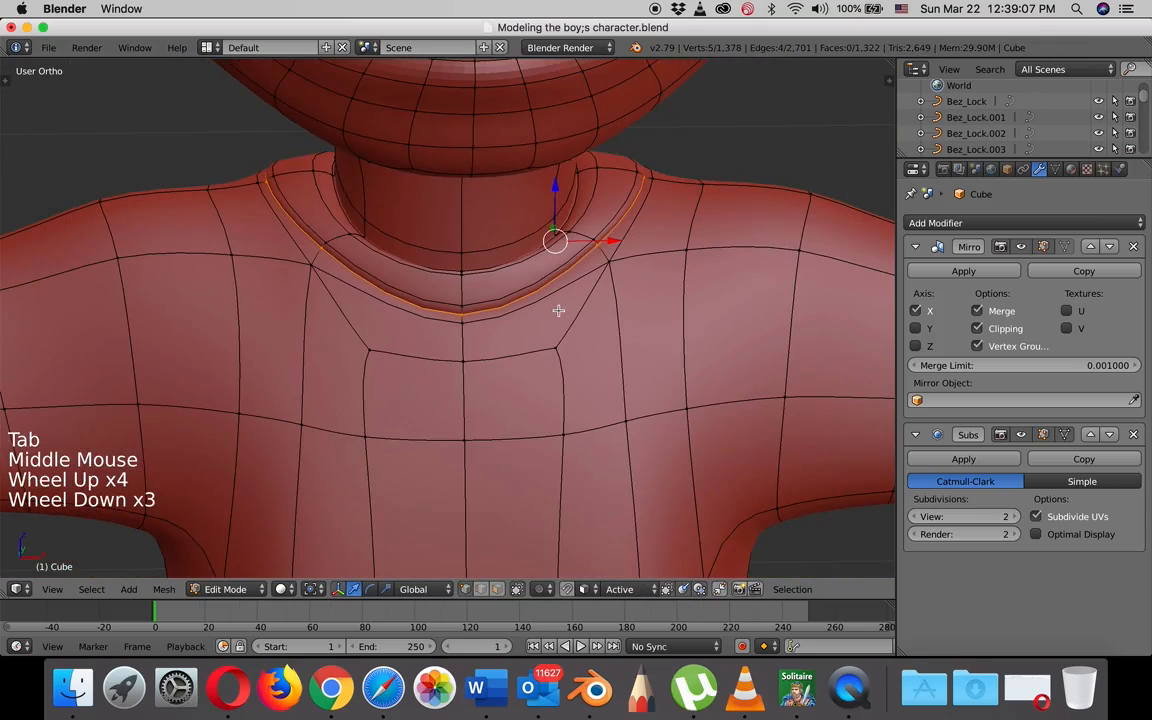
right_click(609, 264)
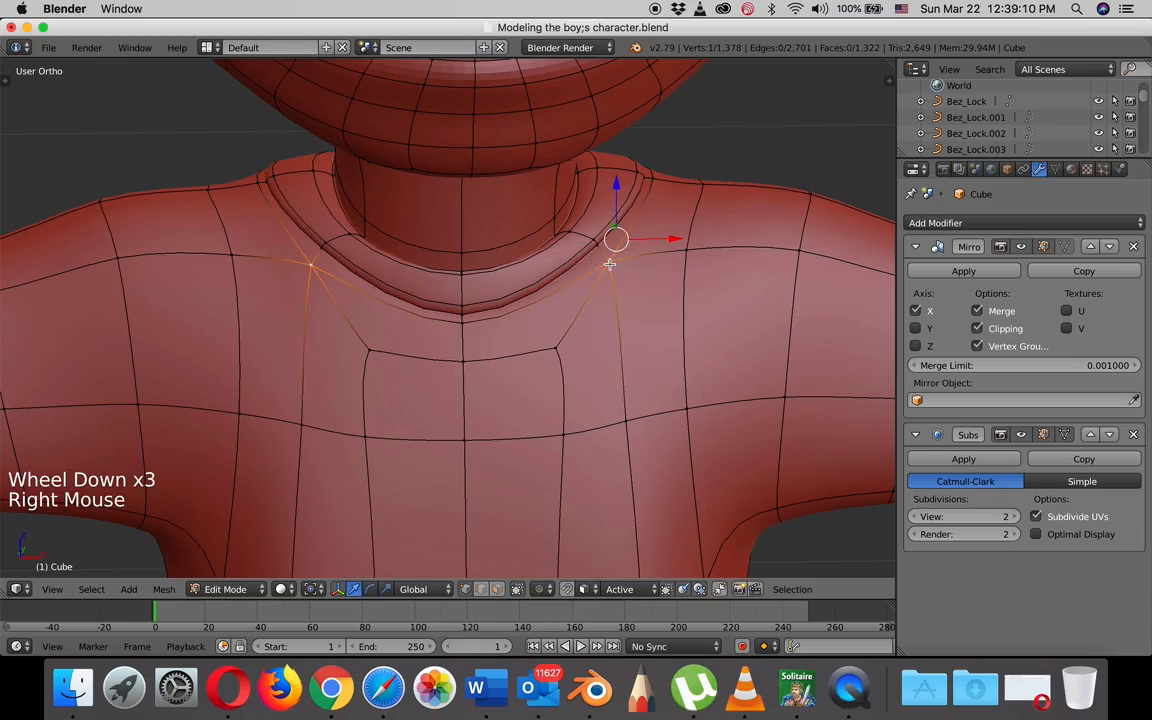
right_click(596, 241, "shift")
right_click(596, 241, "shift")
right_click(607, 240, "shift")
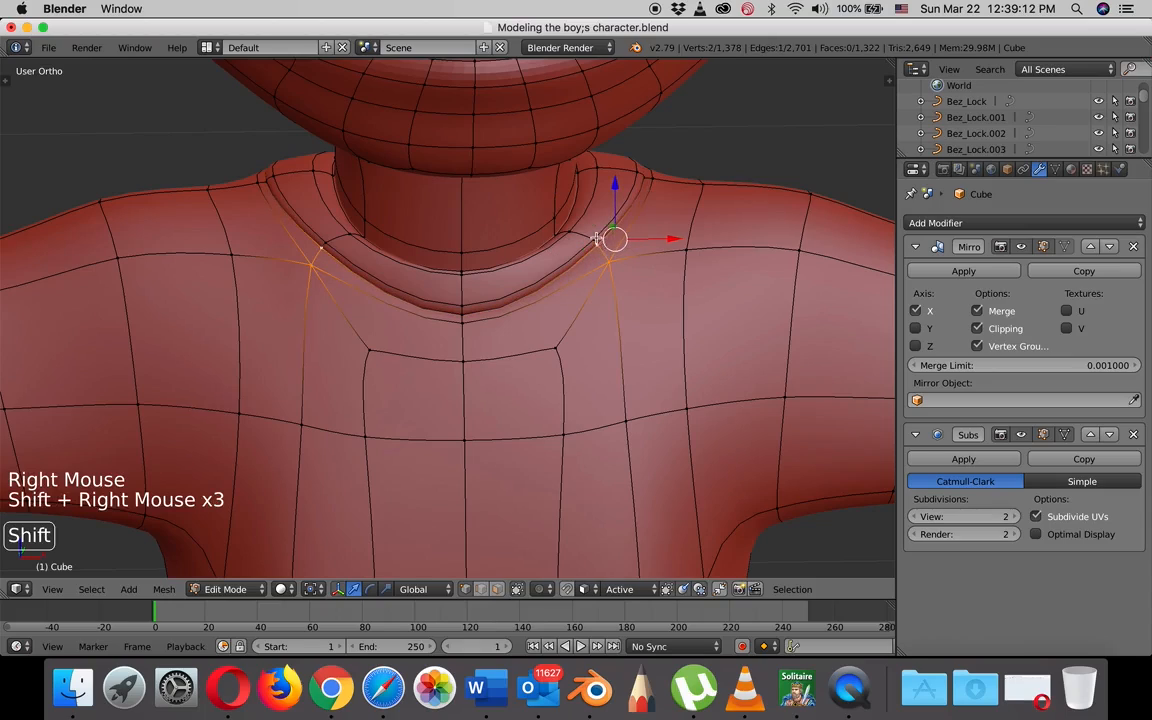
right_click(612, 240, "shift")
left_click_drag(673, 239, 685, 245)
middle_click_drag(625, 234, 570, 305)
left_click(589, 214)
left_click(561, 316)
left_click_drag(561, 316, 557, 325)
Pull the three centre vertices of the collar's outer edge rows on the chest slightly forward.
right_click(370, 361)
right_click(366, 372, "shift")
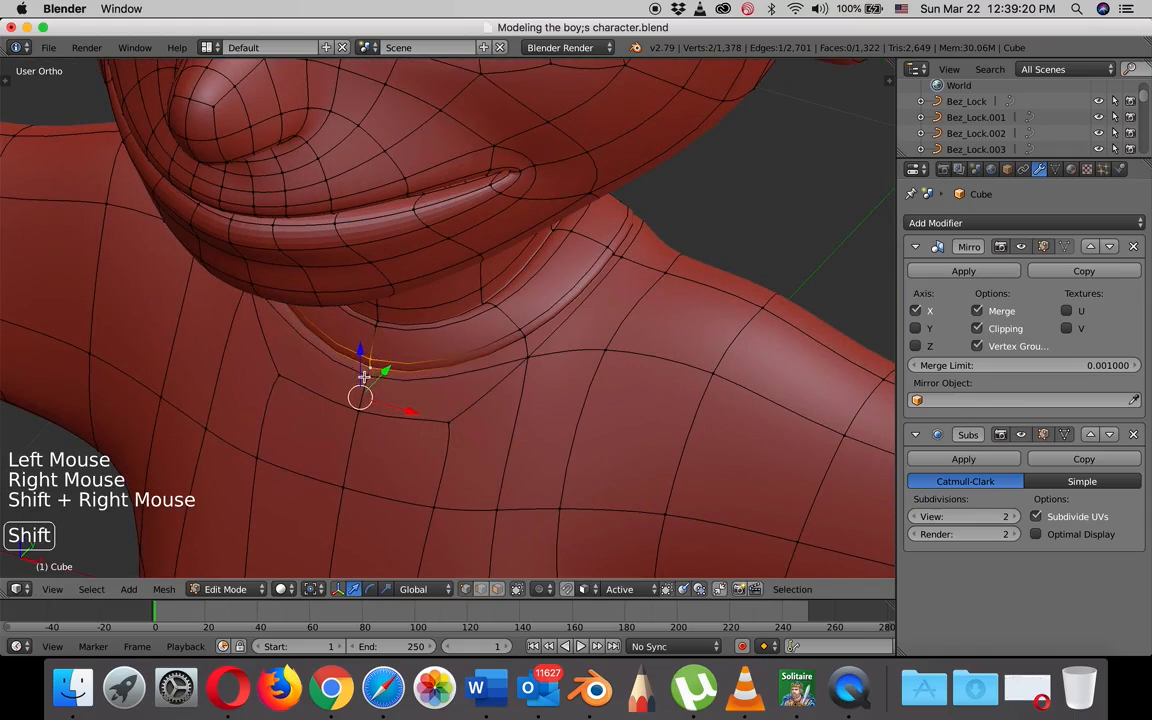
right_click(378, 373, "shift")
left_click_drag(382, 371, 356, 366)
Lower the three corner vertices of the collar's outer edge rows on the back slightly.
middle_click_drag(392, 357, 427, 307)
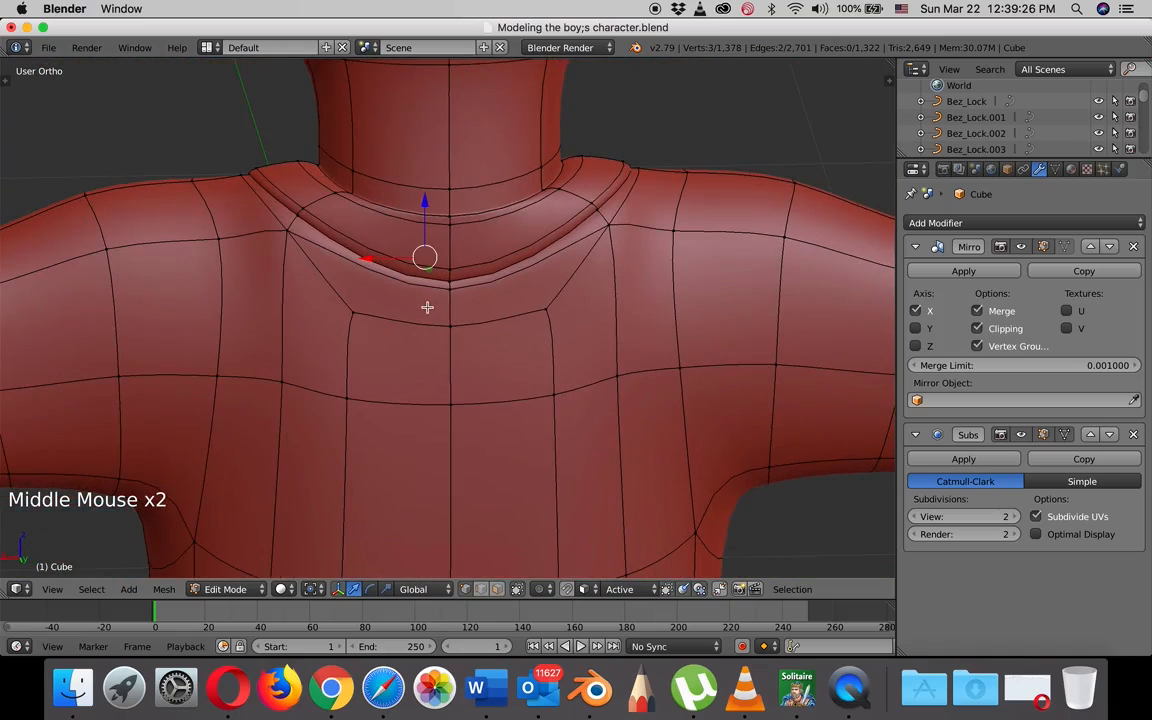
right_click(609, 226)
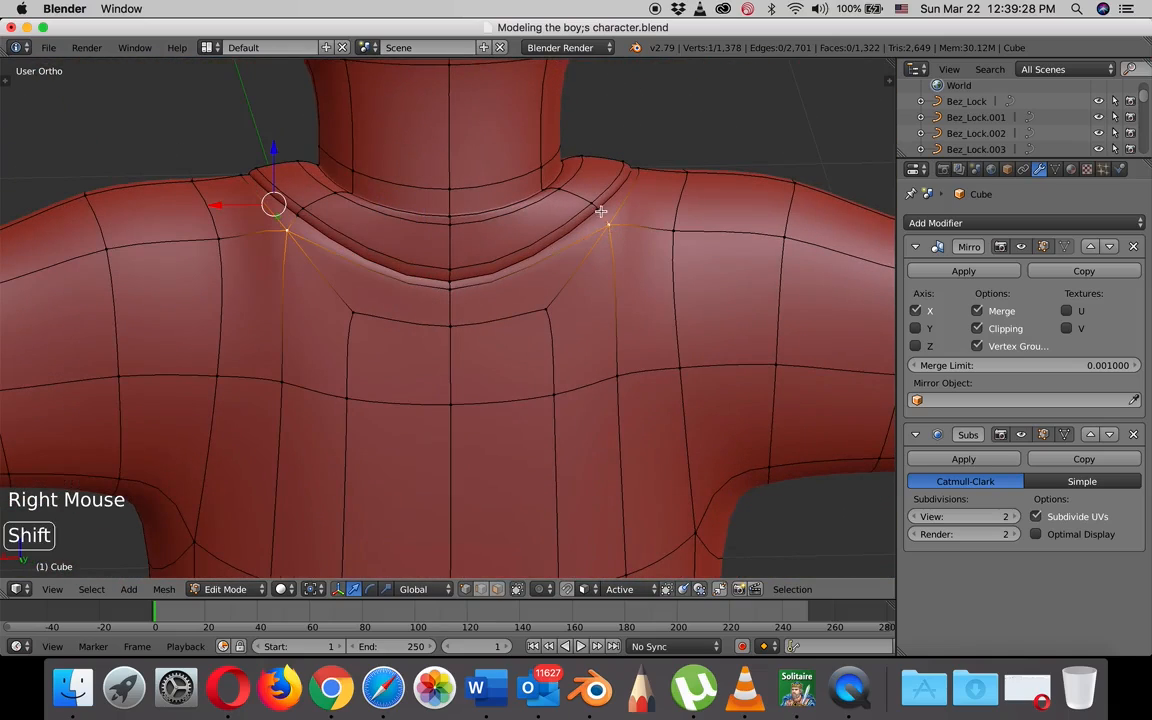
right_click(591, 201, "shift")
right_click(591, 203, "shift")
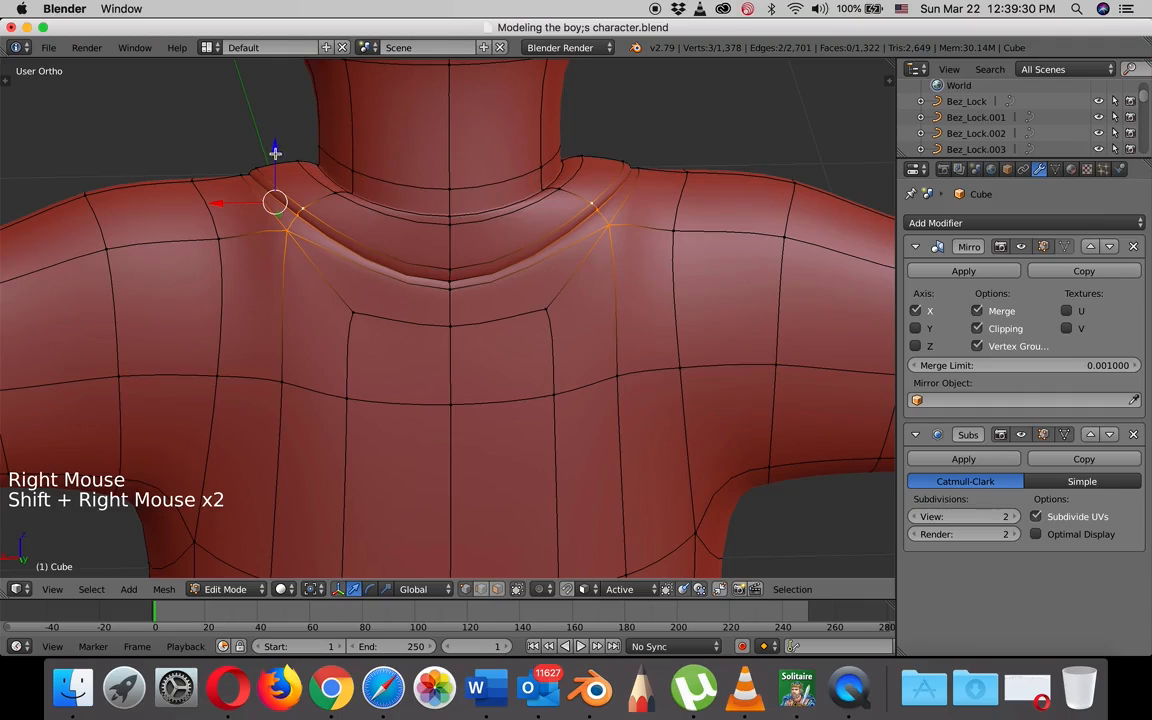
left_click_drag(275, 152, 272, 165)
middle_click_drag(272, 165, 354, 254)
left_click_drag(398, 286, 399, 283)
Adjust the centre vertices of the collar's outer edge rows on the back along their depth and raise them slightly.
right_click(513, 288)
right_click(516, 303, "shift")
right_click(517, 306, "shift")
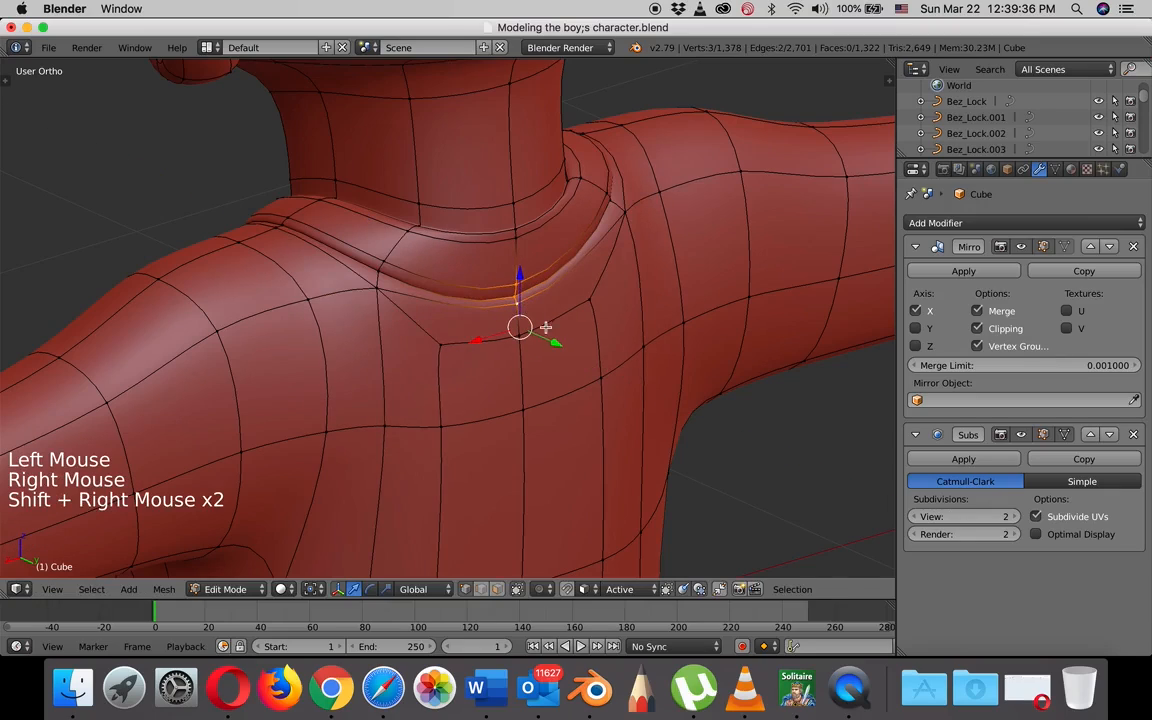
left_click_drag(553, 339, 525, 252)
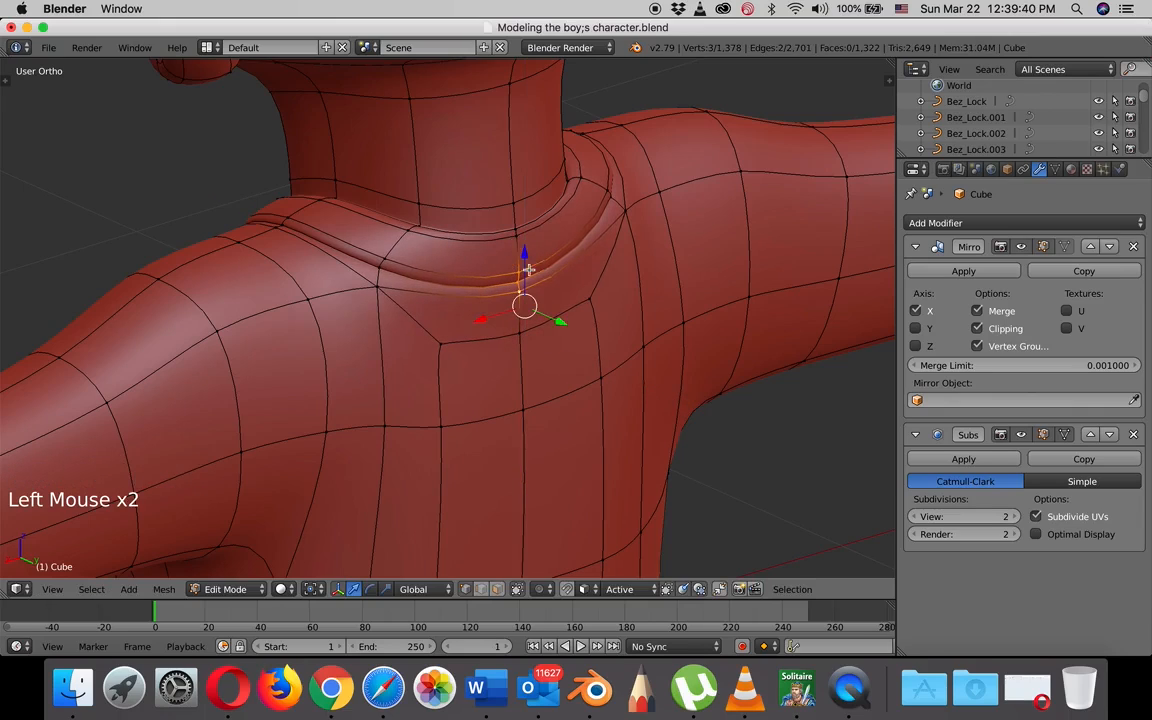
Examine the reshaped collar and the overall shirt and body proportions from the front.
middle_click_drag(525, 252, 378, 260)
scroll(376, 260, "down", 6)
scroll(416, 272, "down", 3)
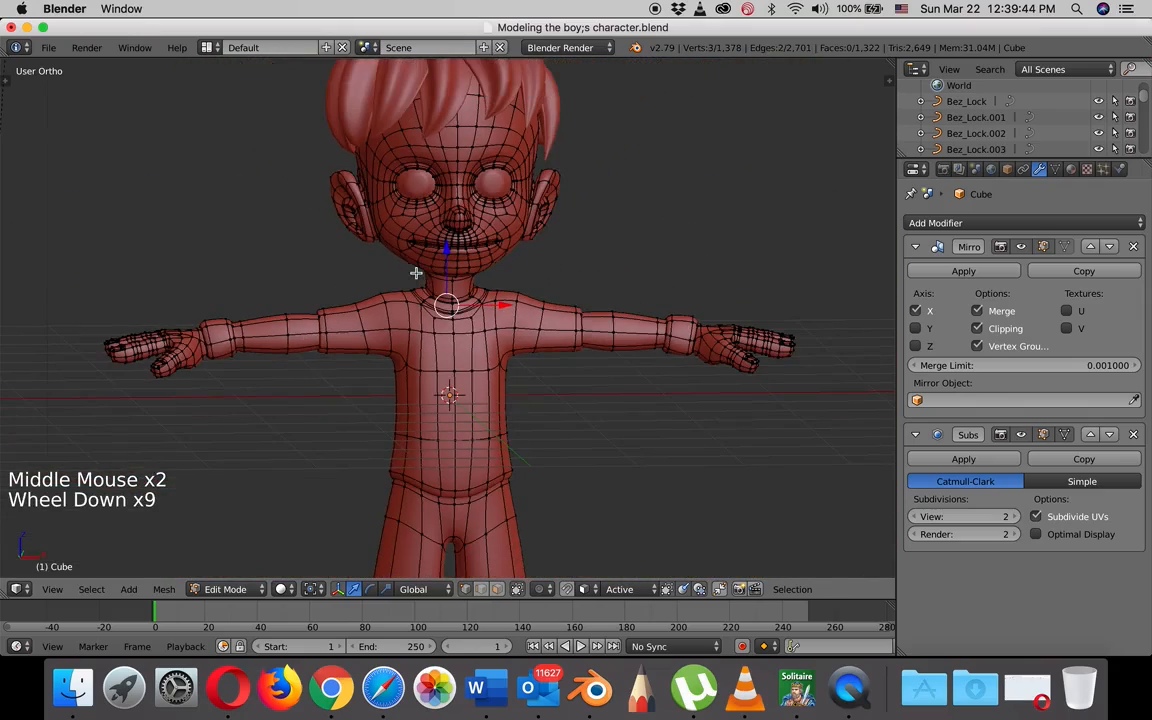
scroll(417, 270, "up", 4)
middle_click_drag(549, 290, 410, 255)
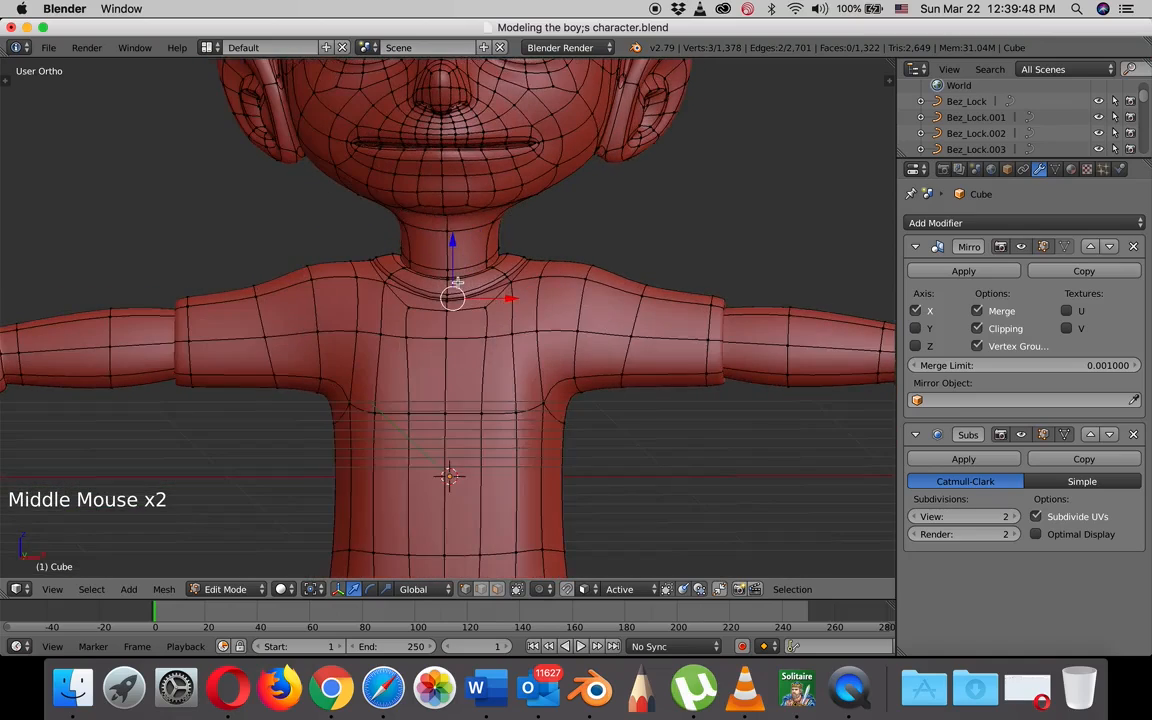
scroll(456, 285, "down", 5)
middle_click_drag(460, 330, 482, 291, "shift")
scroll(470, 249, "down", 2)
scroll(466, 253, "up", 4)
scroll(466, 253, "up", 1)
scroll(482, 291, "up", 2)
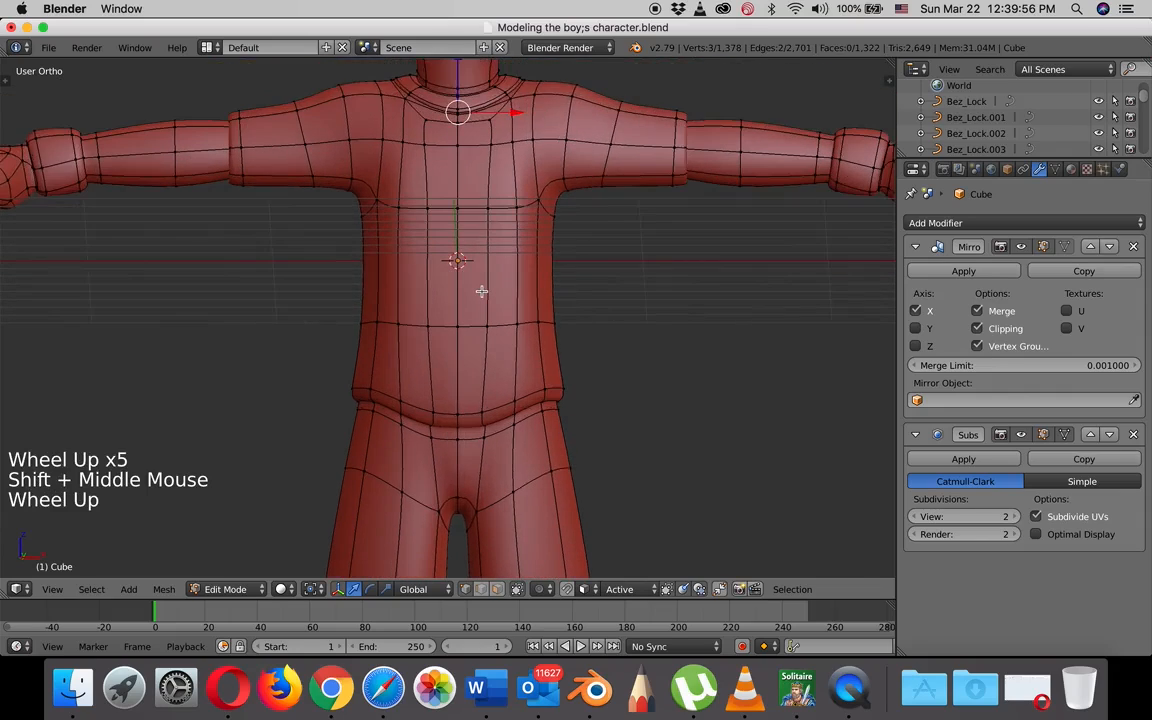
Extrude the faces between the shirt hem and crotch at the front, scale them to about 0.94 and move them slightly outward along X.
middle_click_drag(465, 368, 514, 305, "shift")
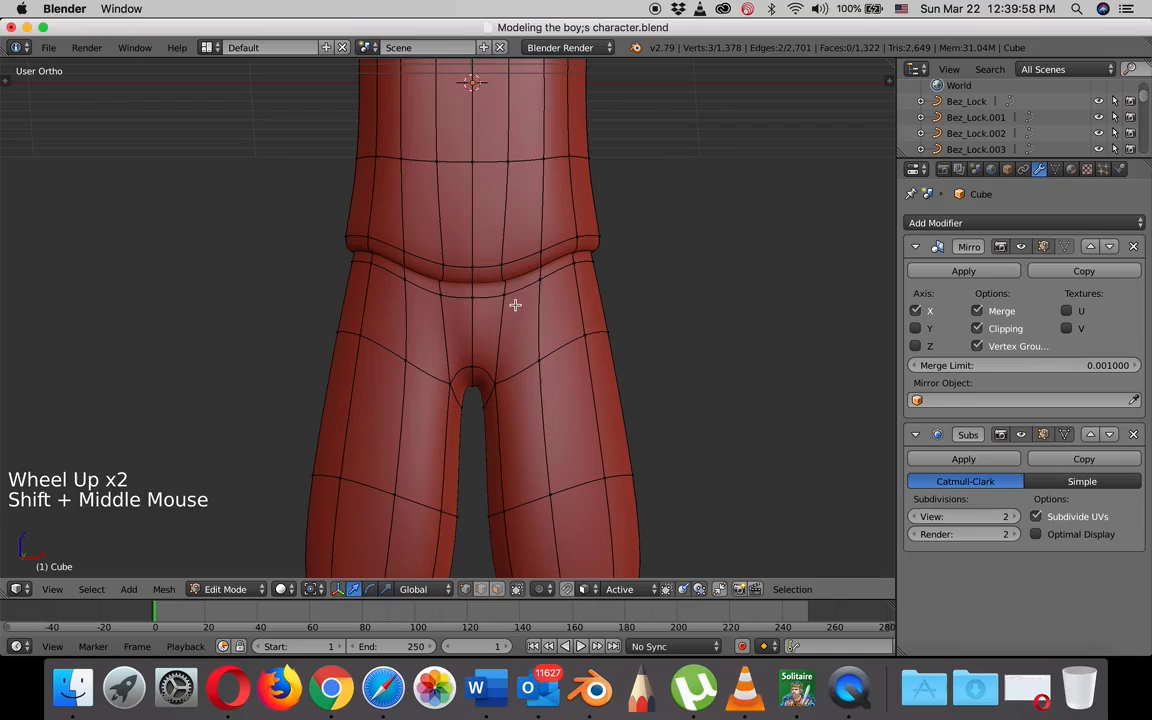
right_click(506, 292)
right_click(445, 292, "shift")
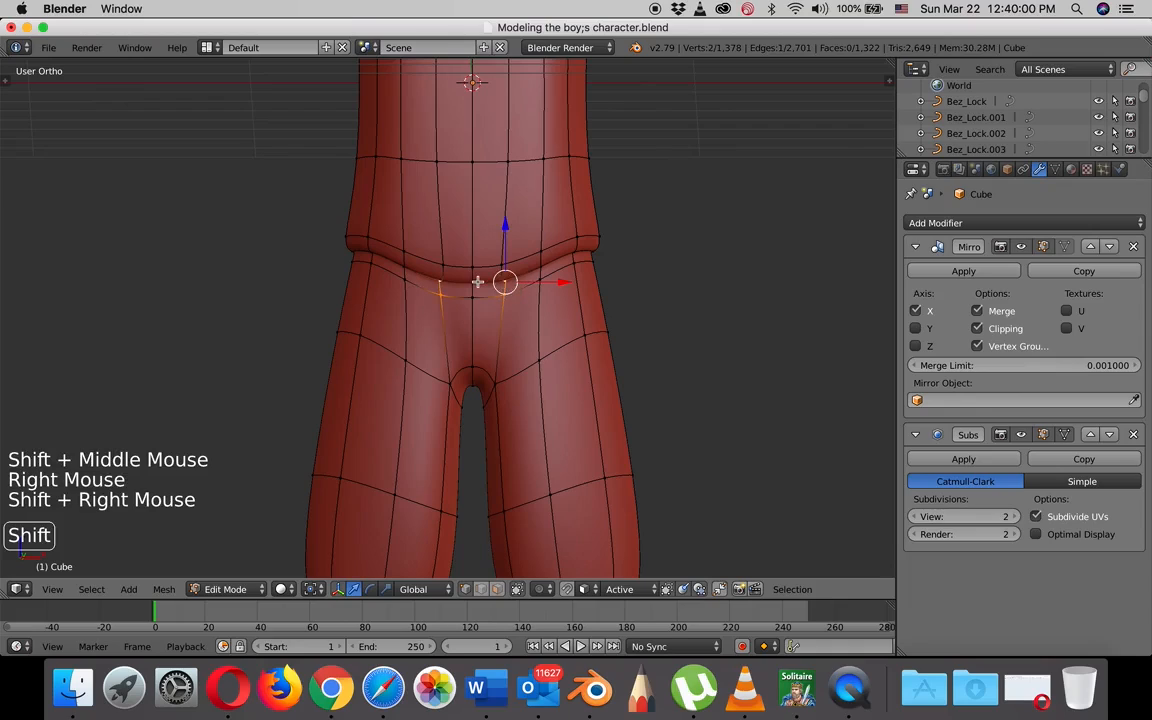
right_click(472, 299, "shift")
middle_click_drag(486, 298, 440, 245)
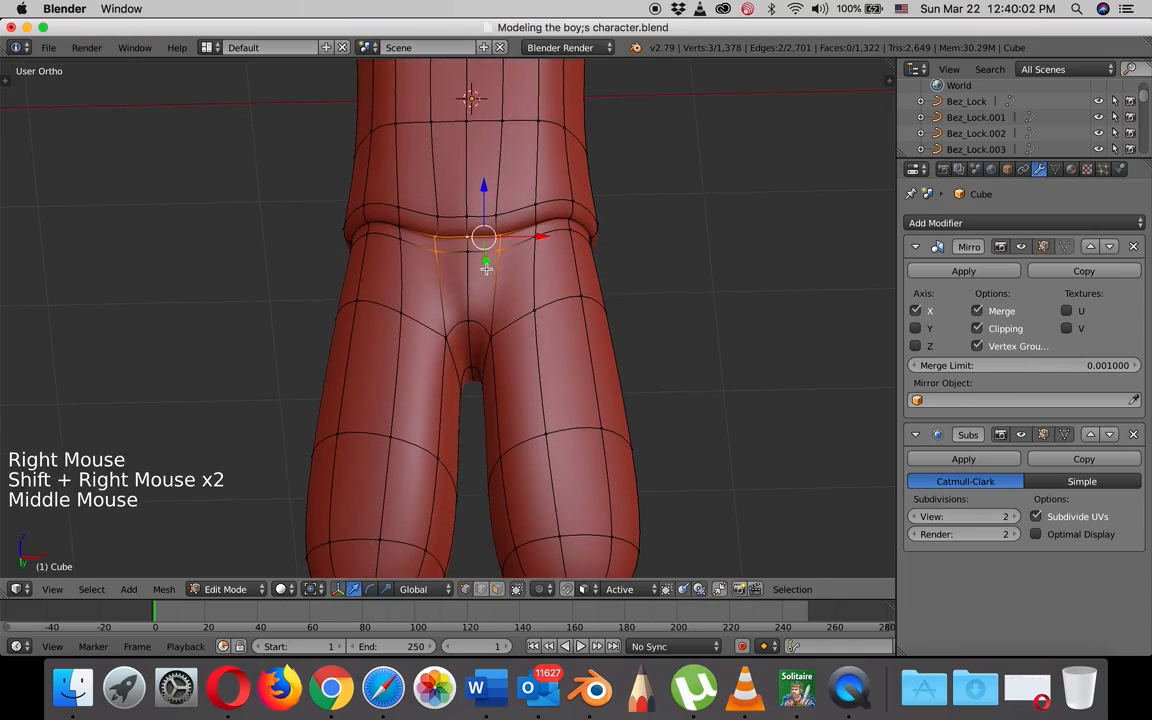
right_click(468, 250, "shift")
right_click(466, 326, "shift")
right_click(494, 323, "shift")
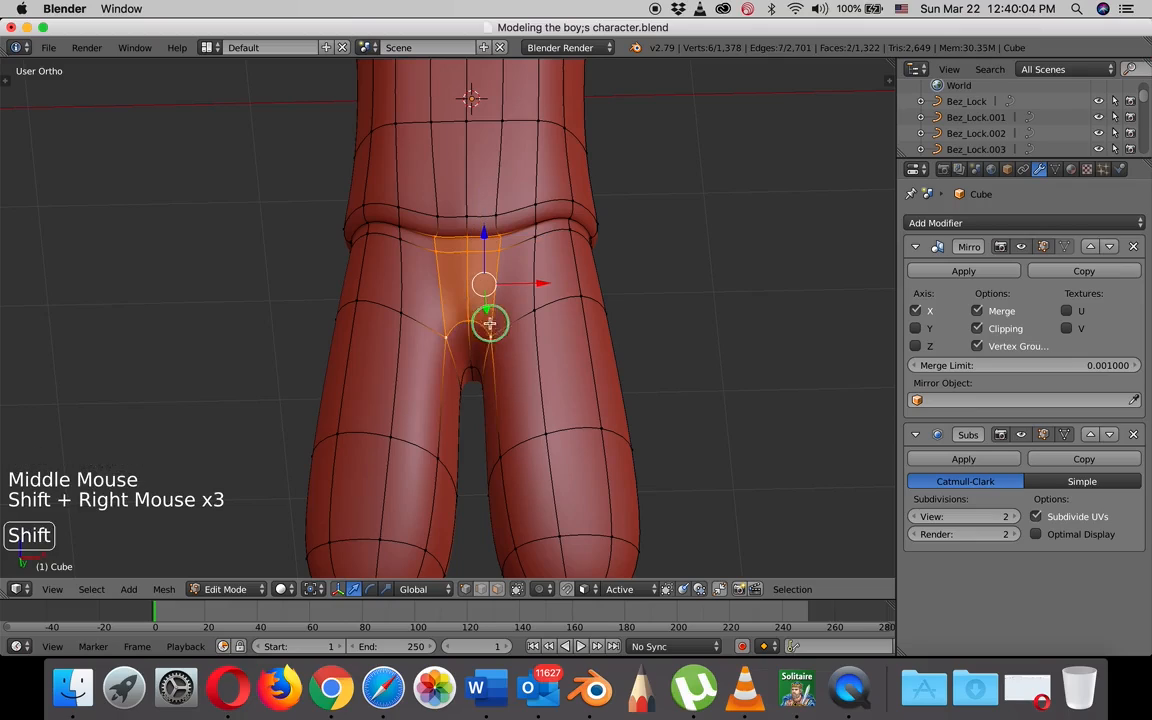
middle_click_drag(514, 298, 510, 318)
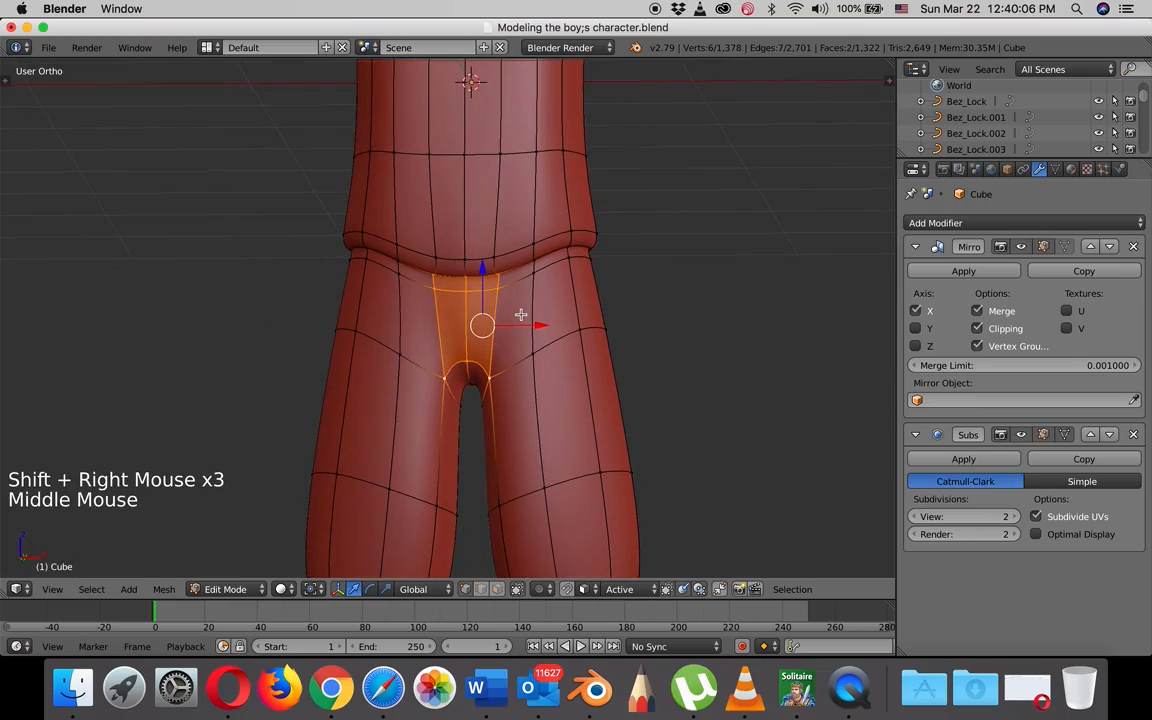
key("e")
key("s")
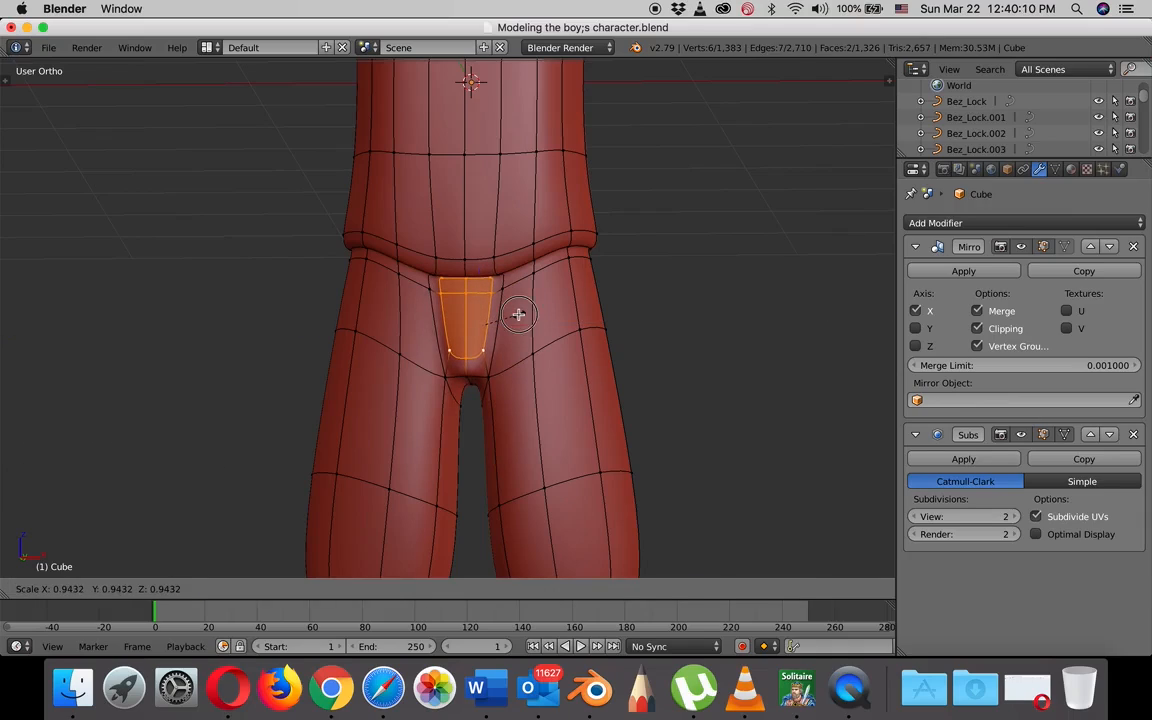
left_click(518, 315)
left_click_drag(537, 324, 541, 322)
key("Tab")
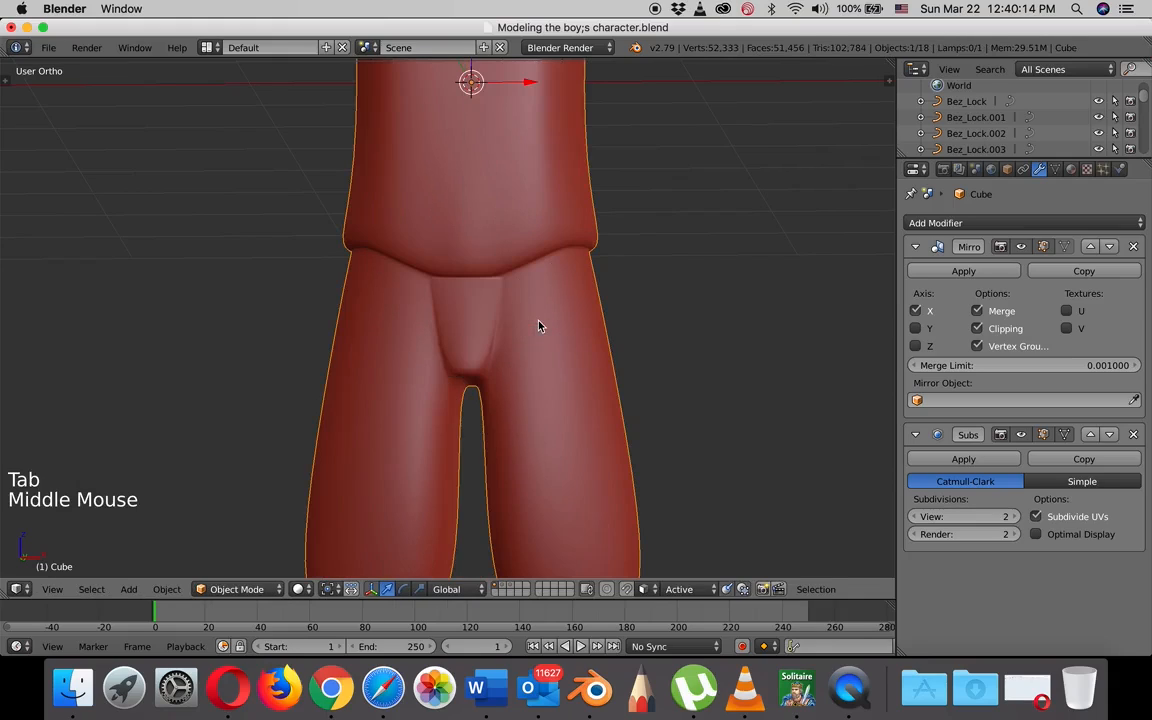
mouse_move(541, 322)
middle_mouse_down()
mouse_move(474, 337)
mouse_move(458, 329)
mouse_move(550, 323)
middle_mouse_up()
key("Tab")
Turn off Matcap shading for the viewport and show the character beside its front reference image.
scroll(540, 315, "down", 4)
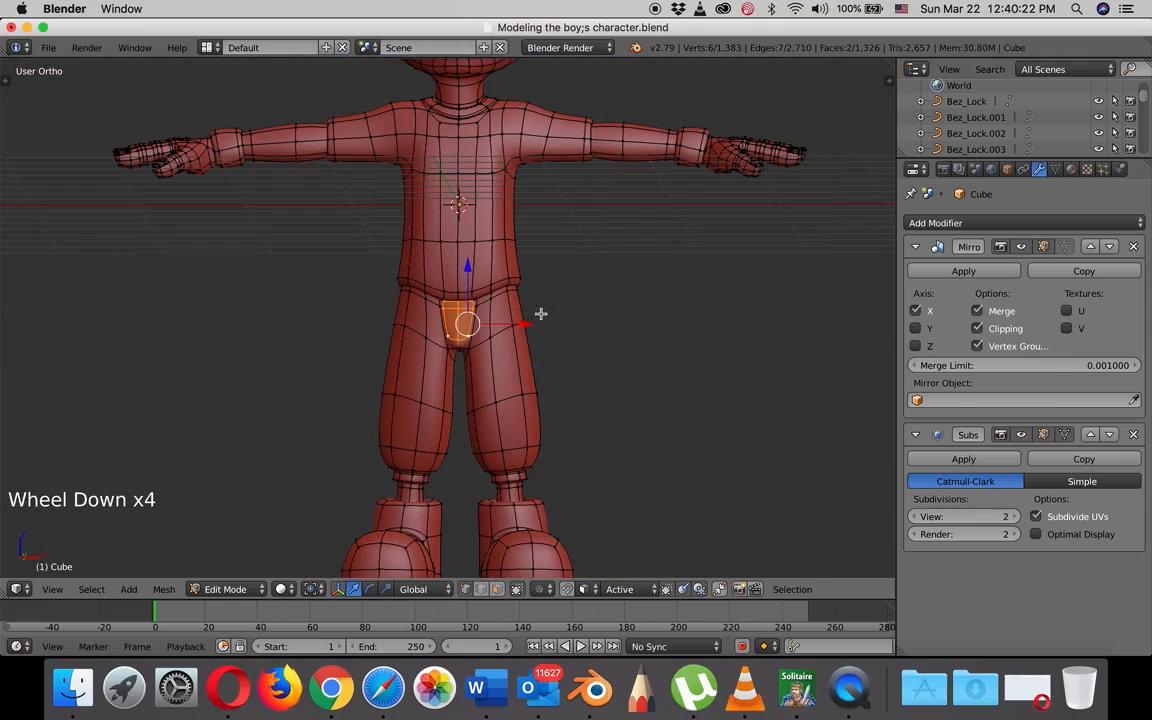
middle_click_drag(512, 272, 490, 294, "shift")
scroll(498, 310, "down", 3)
scroll(484, 302, "up", 2)
scroll(492, 303, "down", 2)
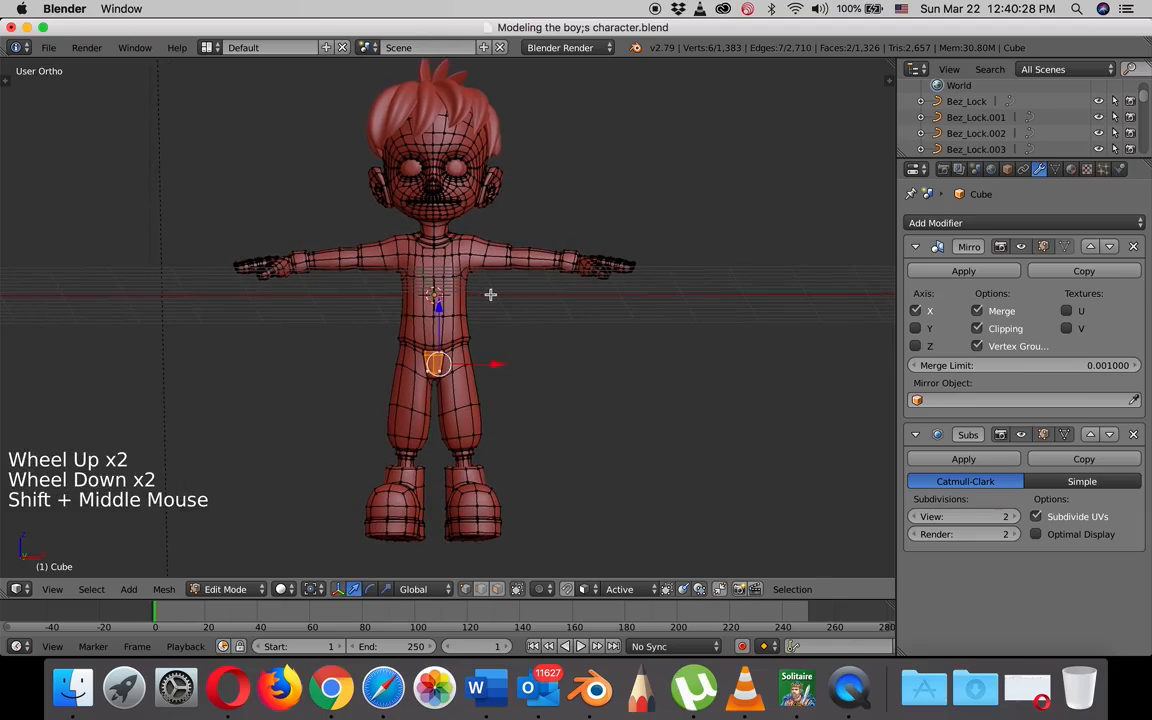
key("KP_1")
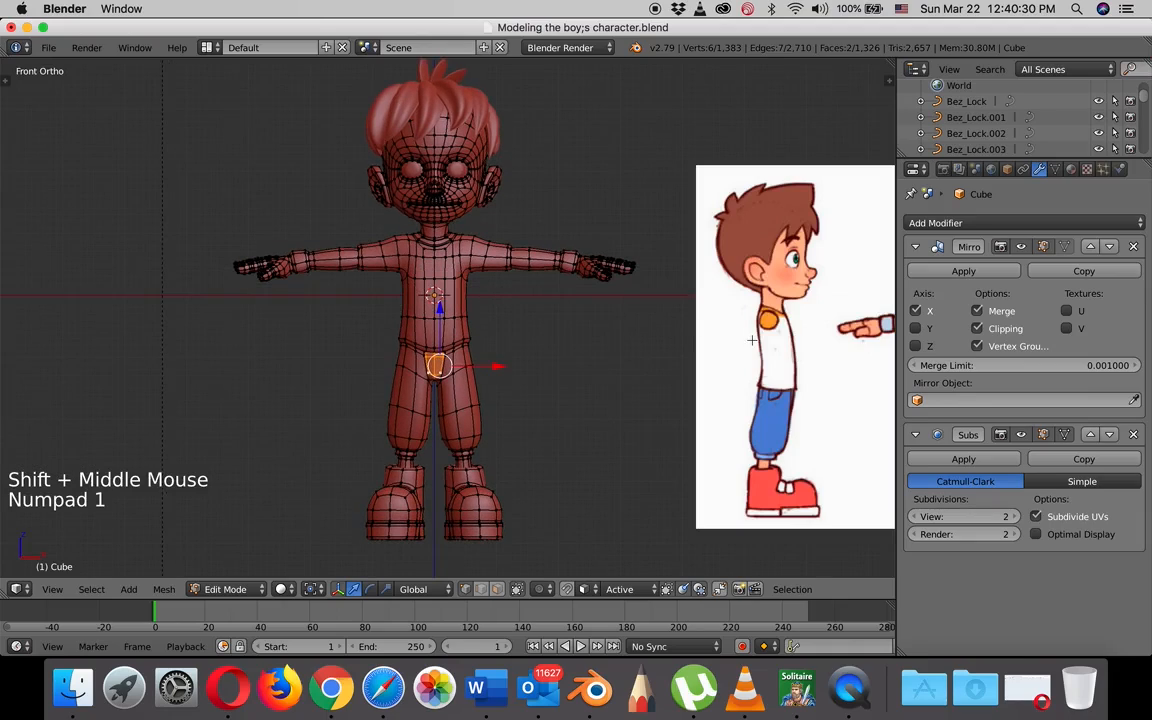
key("n")
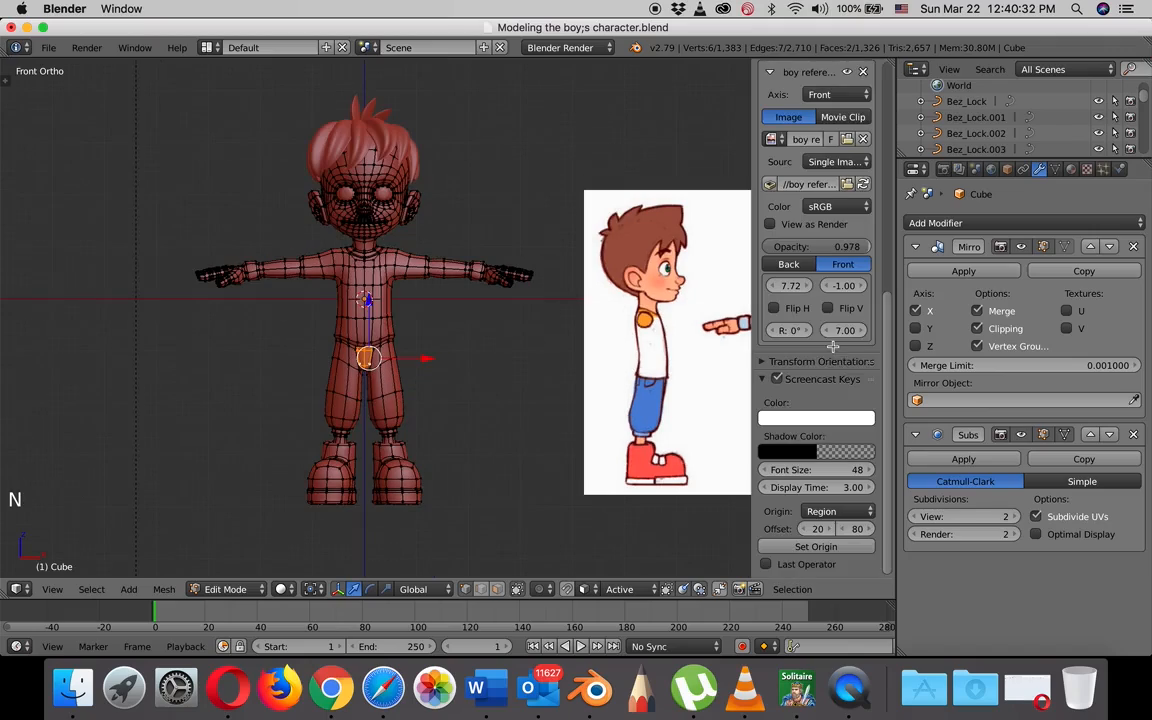
scroll(823, 404, "up", 17)
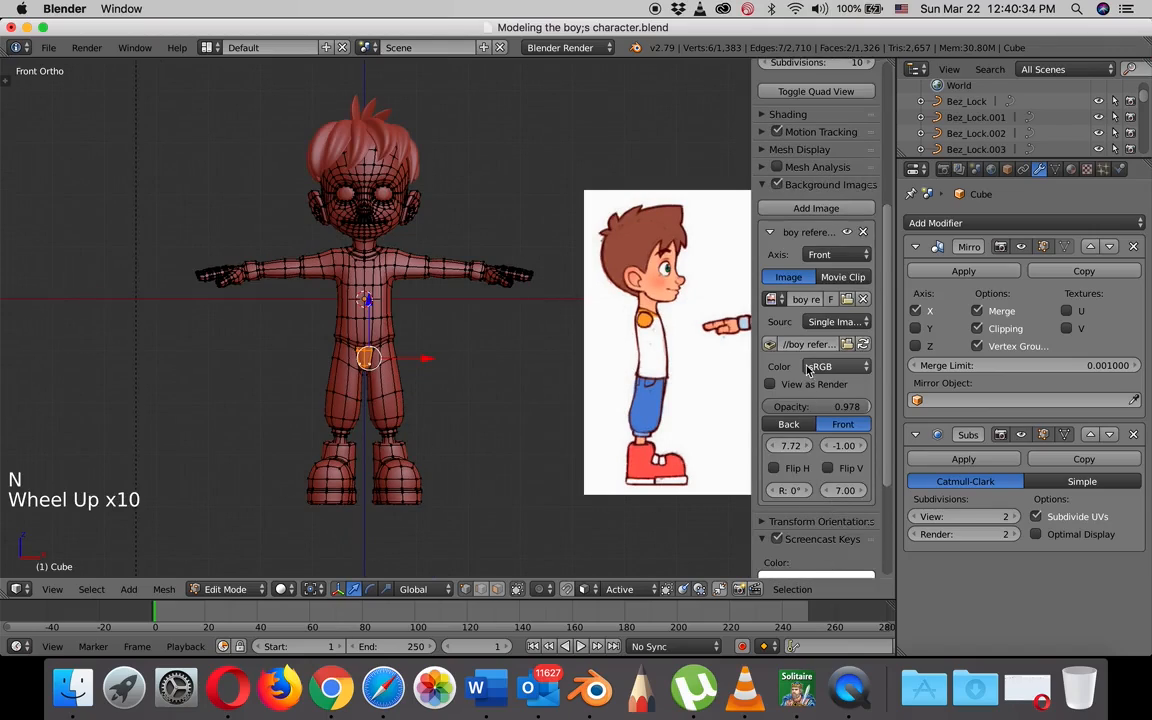
left_click(762, 226)
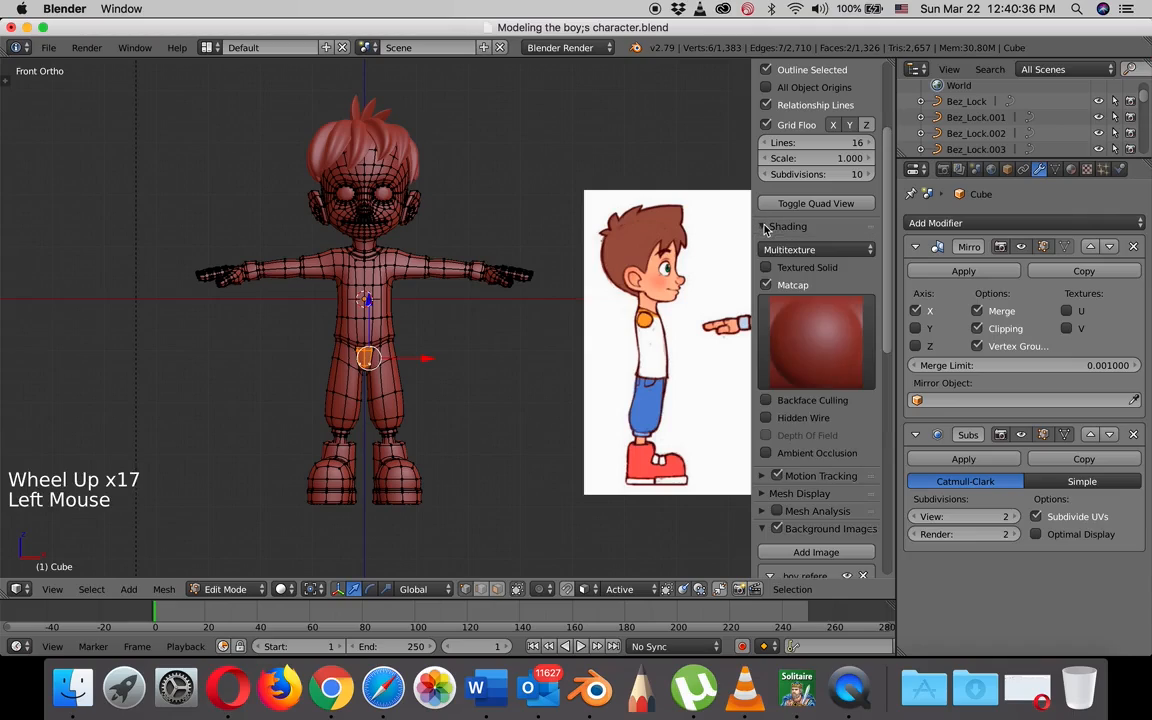
left_click(765, 286)
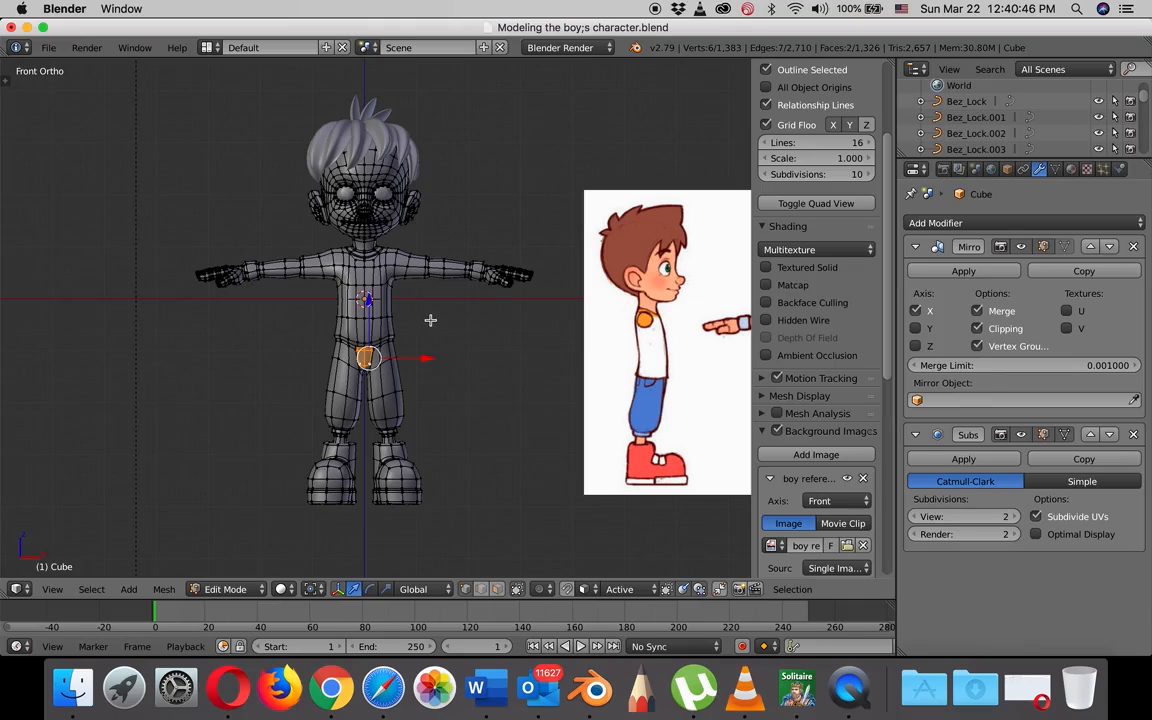
Add a new material to the body object and set its diffuse colour to a light peach skin tone at full brightness.
scroll(430, 320, "up", 4)
middle_click_drag(441, 308, 468, 329, "shift")
scroll(489, 308, "up", 1)
scroll(489, 308, "down", 1)
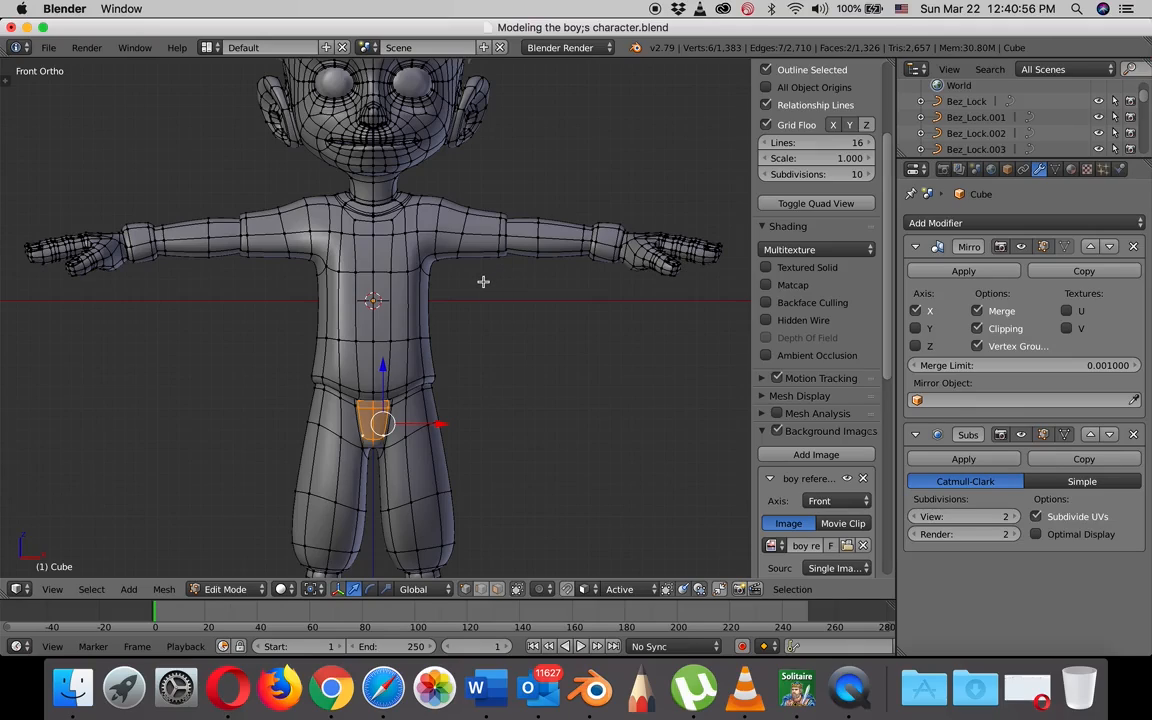
key("Tab")
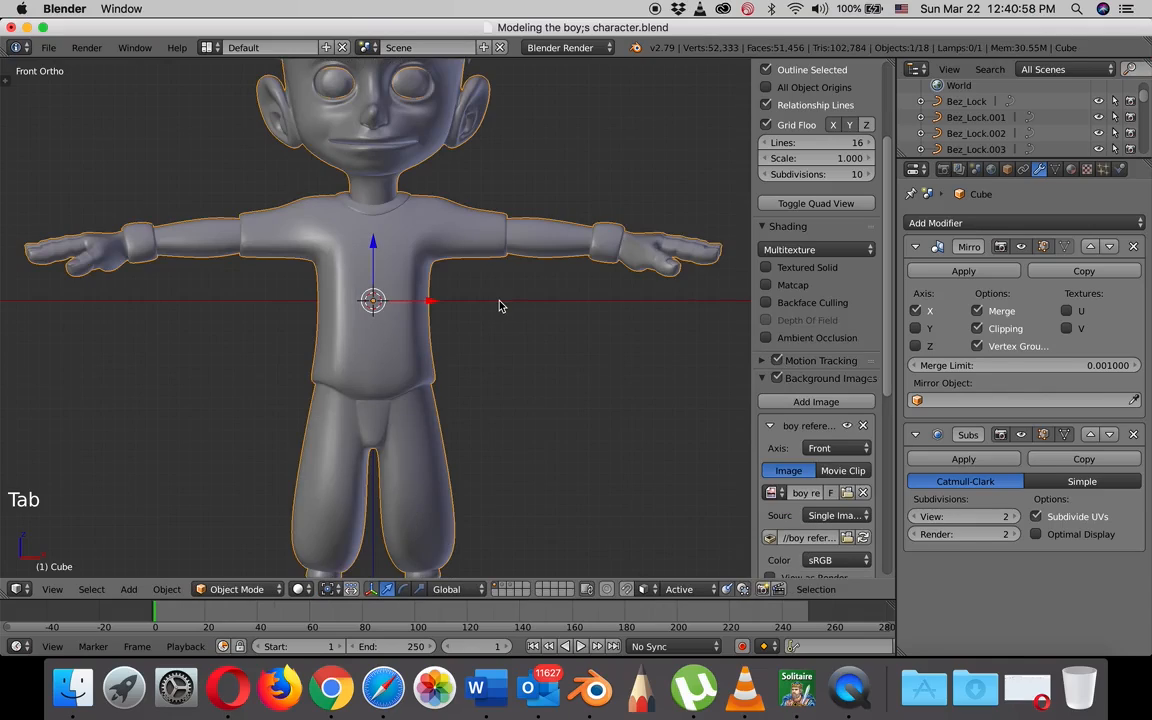
scroll(500, 306, "down", 3)
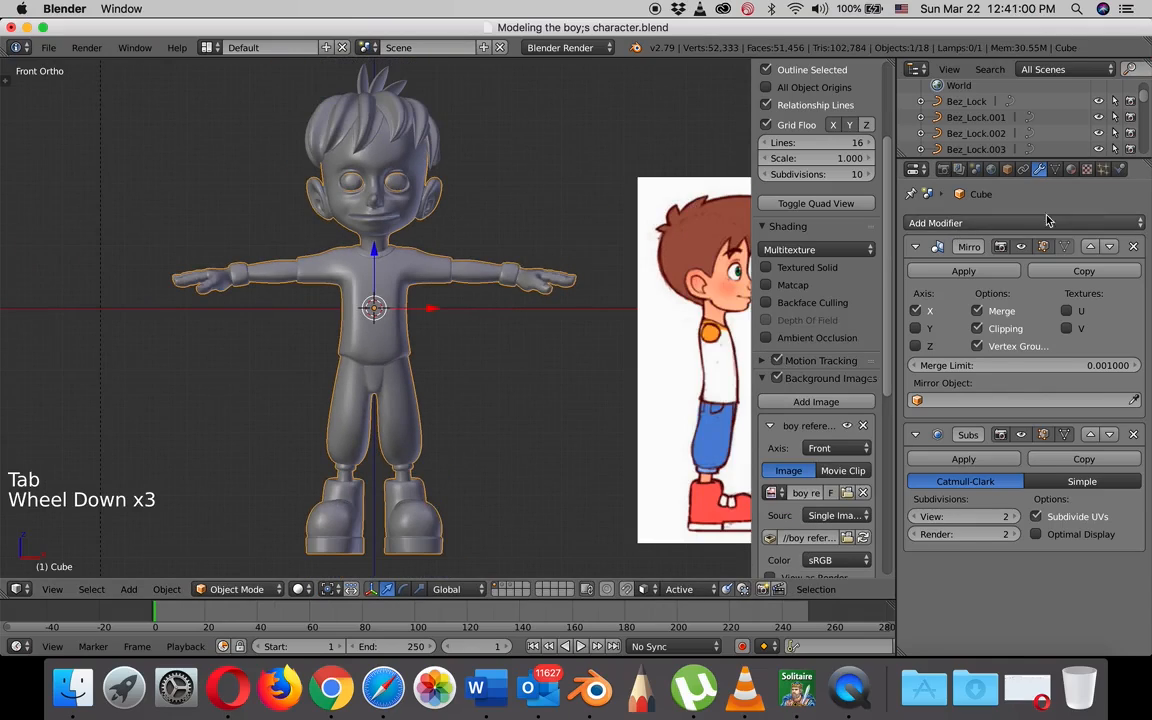
left_click(1071, 170)
left_click(998, 268)
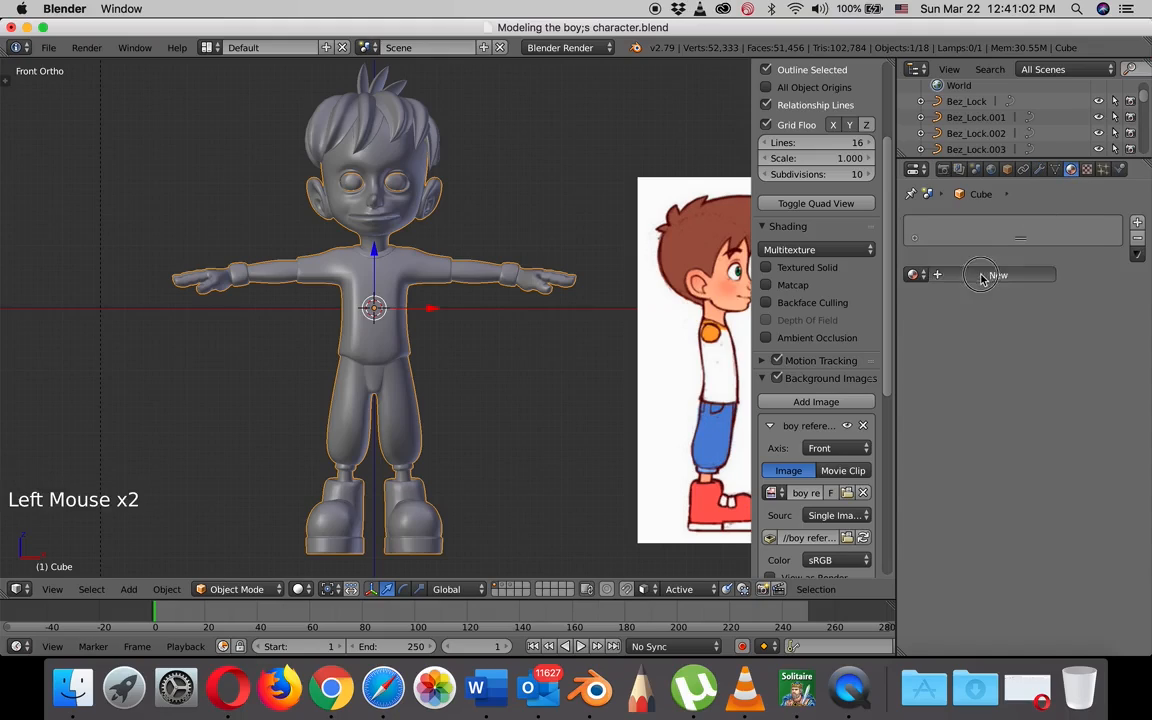
left_click(954, 468)
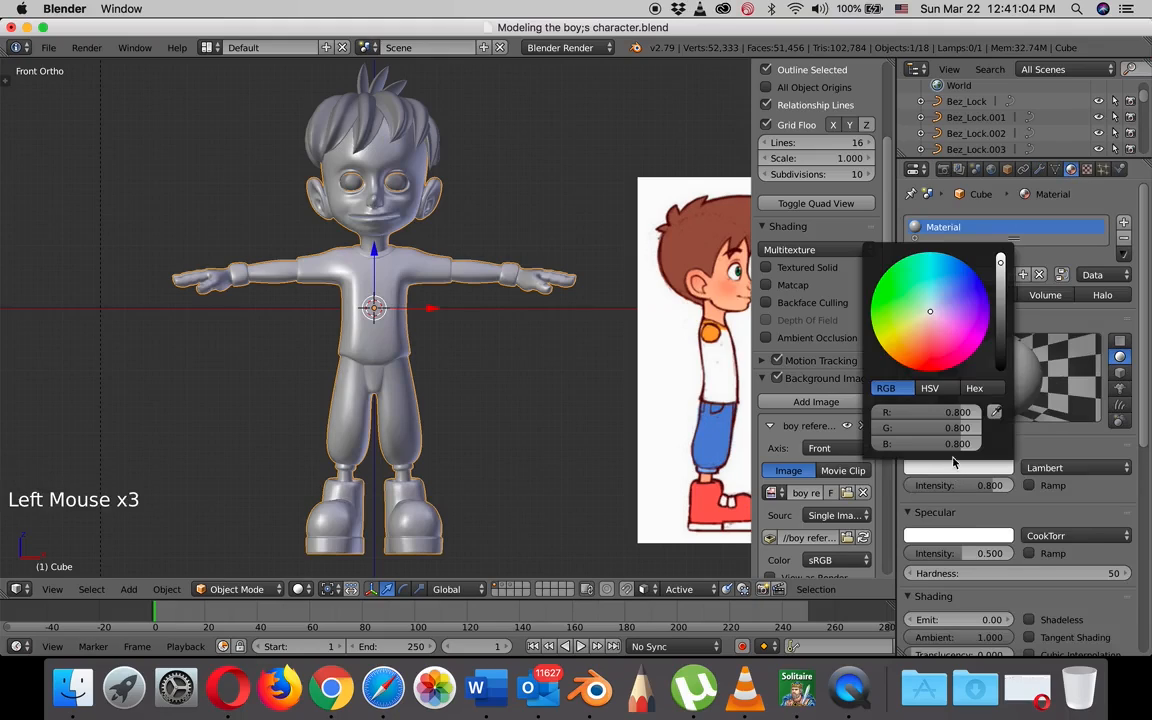
left_click_drag(928, 310, 919, 333)
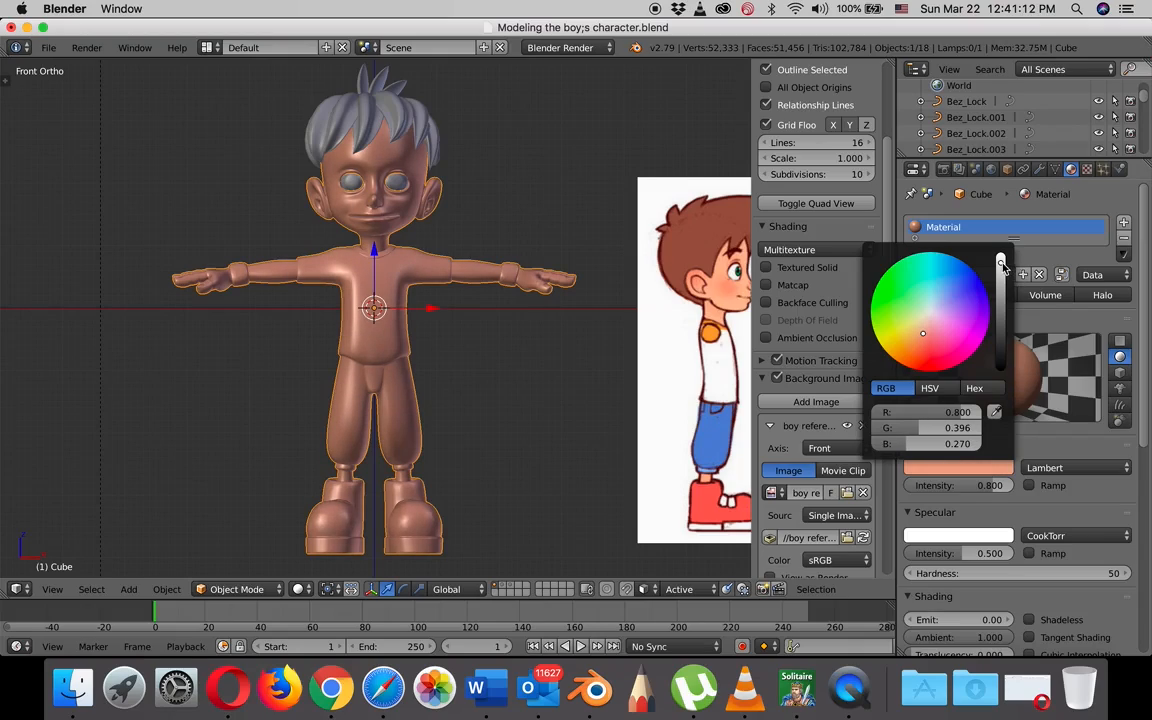
left_click_drag(1000, 260, 1000, 254)
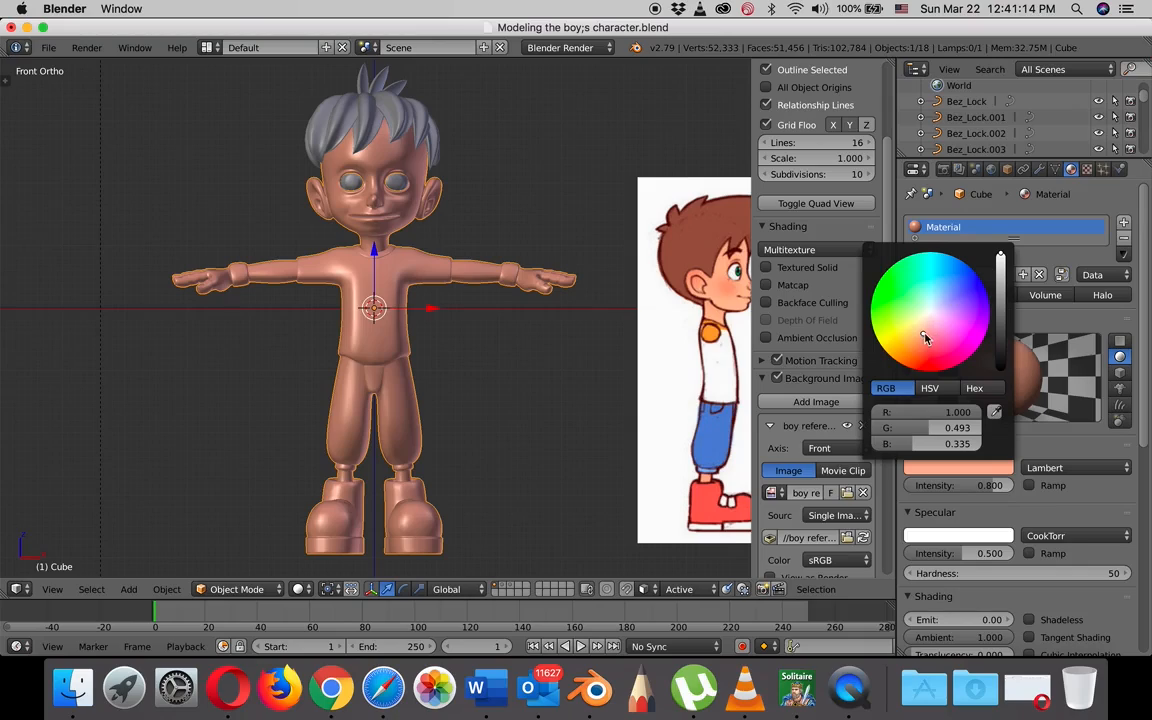
left_click_drag(921, 331, 919, 334)
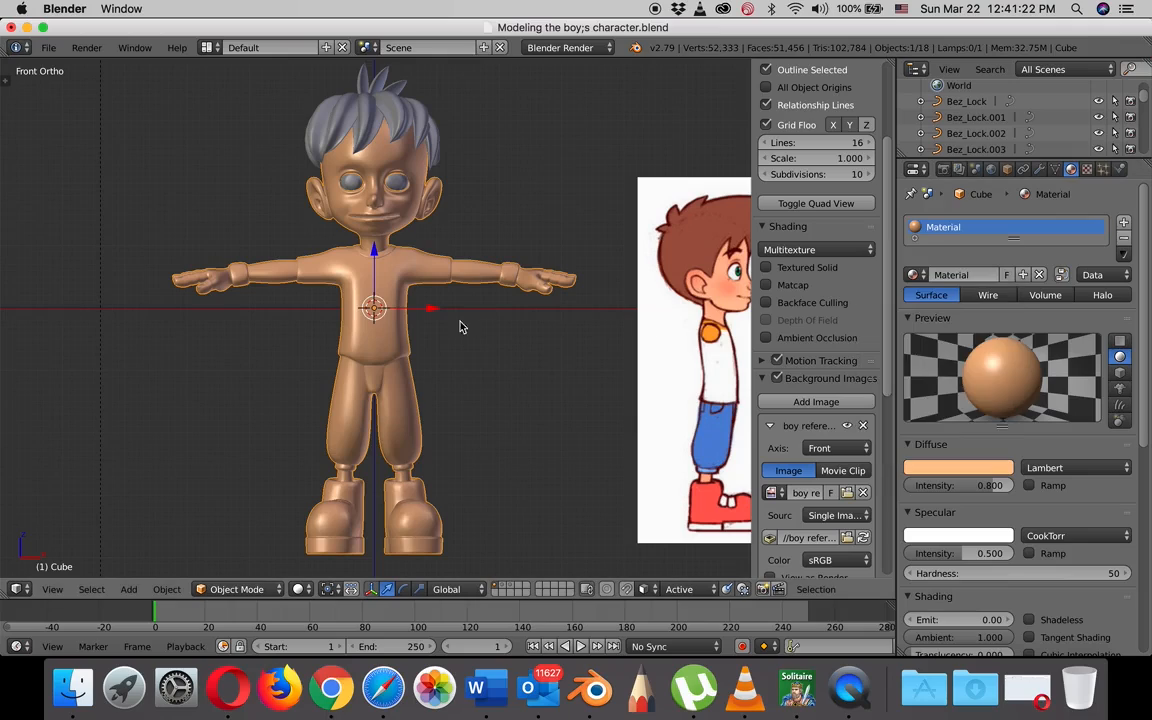
Select the trouser faces on both legs of the body mesh, front and back, in wireframe display.
scroll(395, 303, "up", 3)
scroll(398, 300, "down", 4)
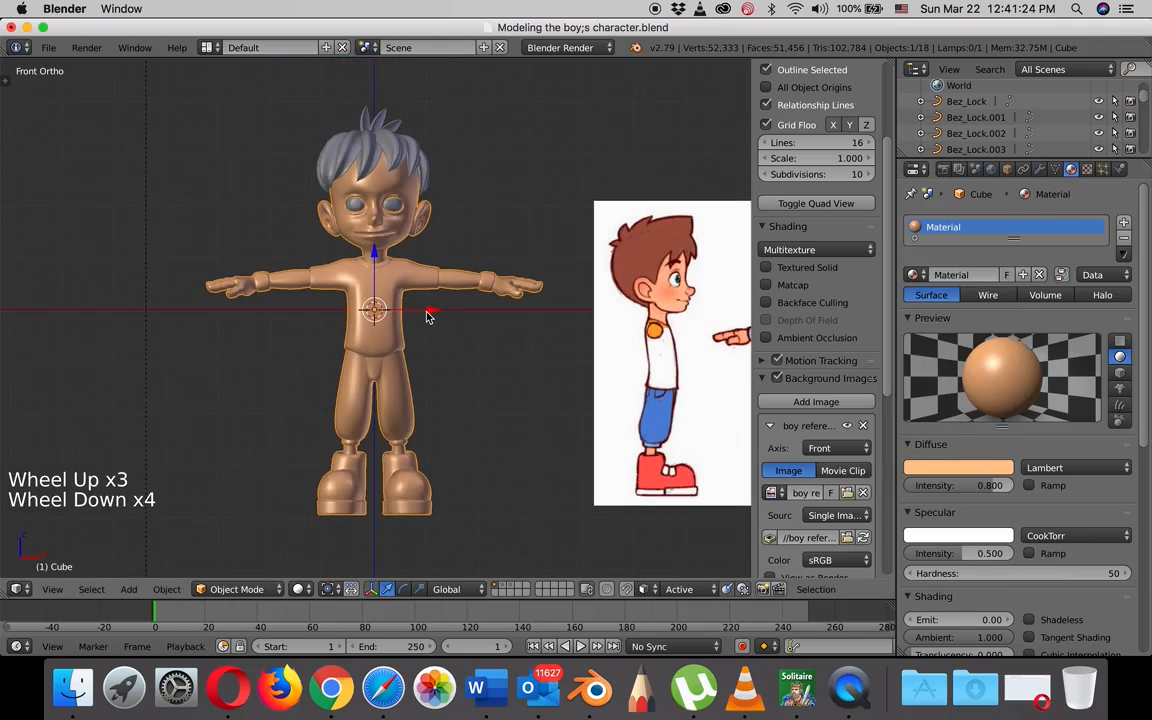
scroll(428, 318, "up", 3)
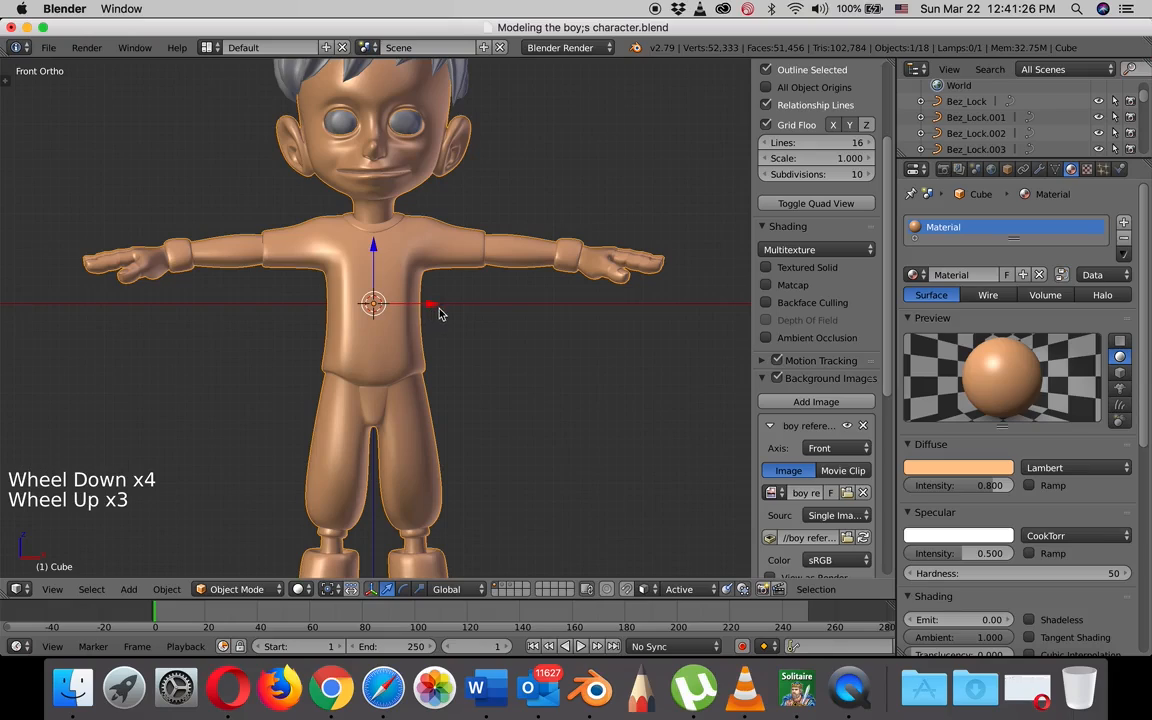
scroll(466, 303, "down", 2)
scroll(466, 303, "up", 2)
key("Tab")
scroll(464, 300, "up", 1)
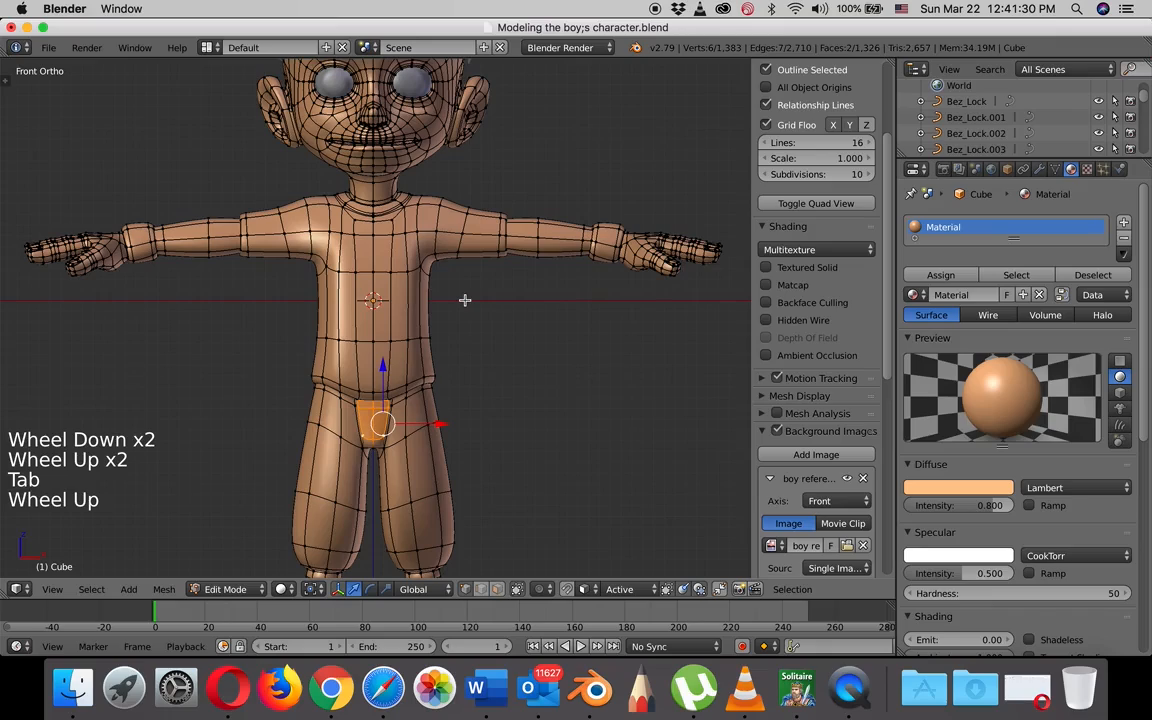
key("z")
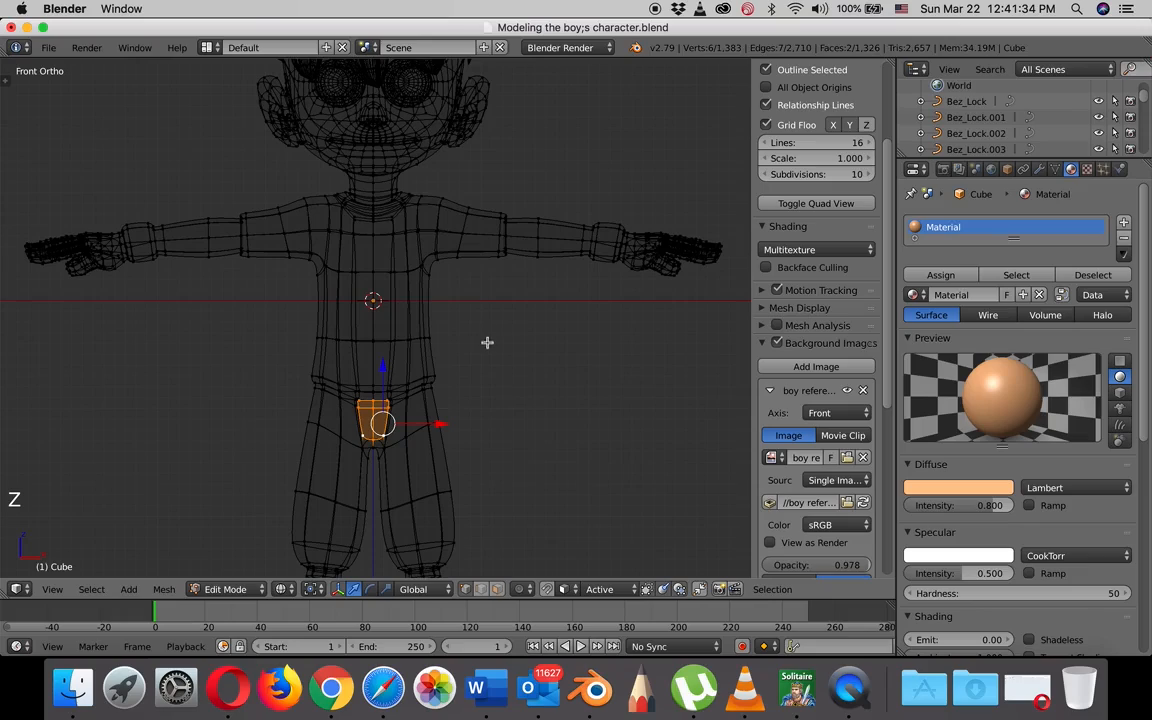
middle_click_drag(484, 363, 486, 211, "shift")
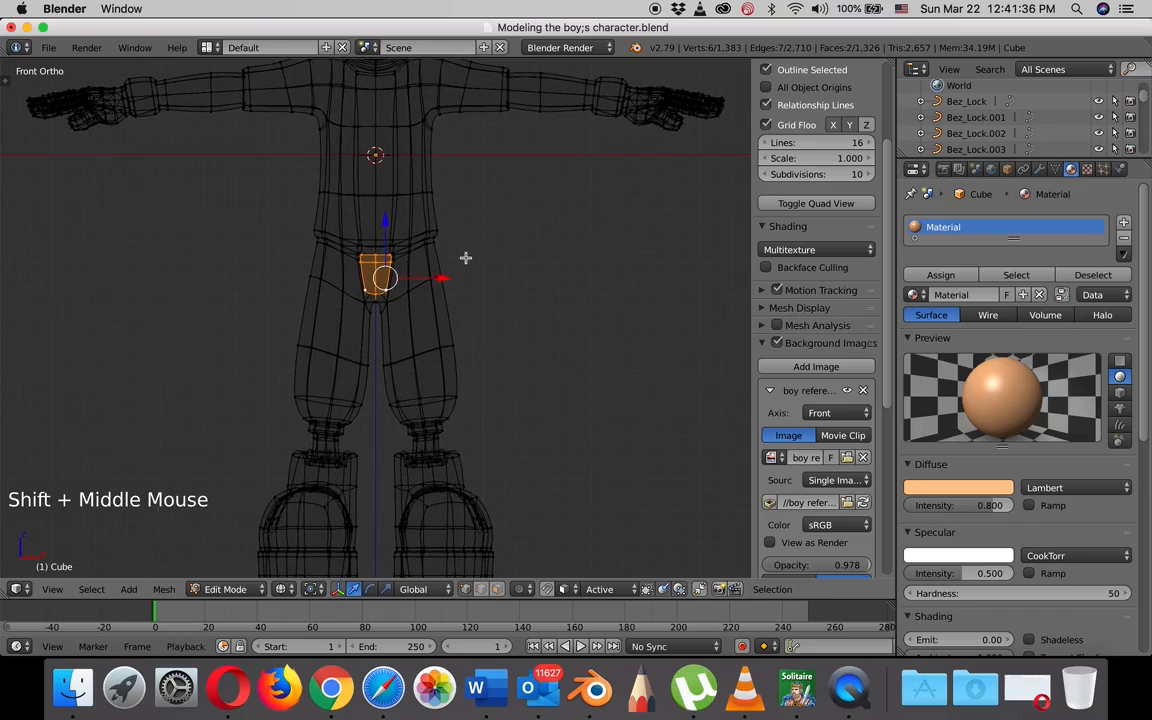
key("c")
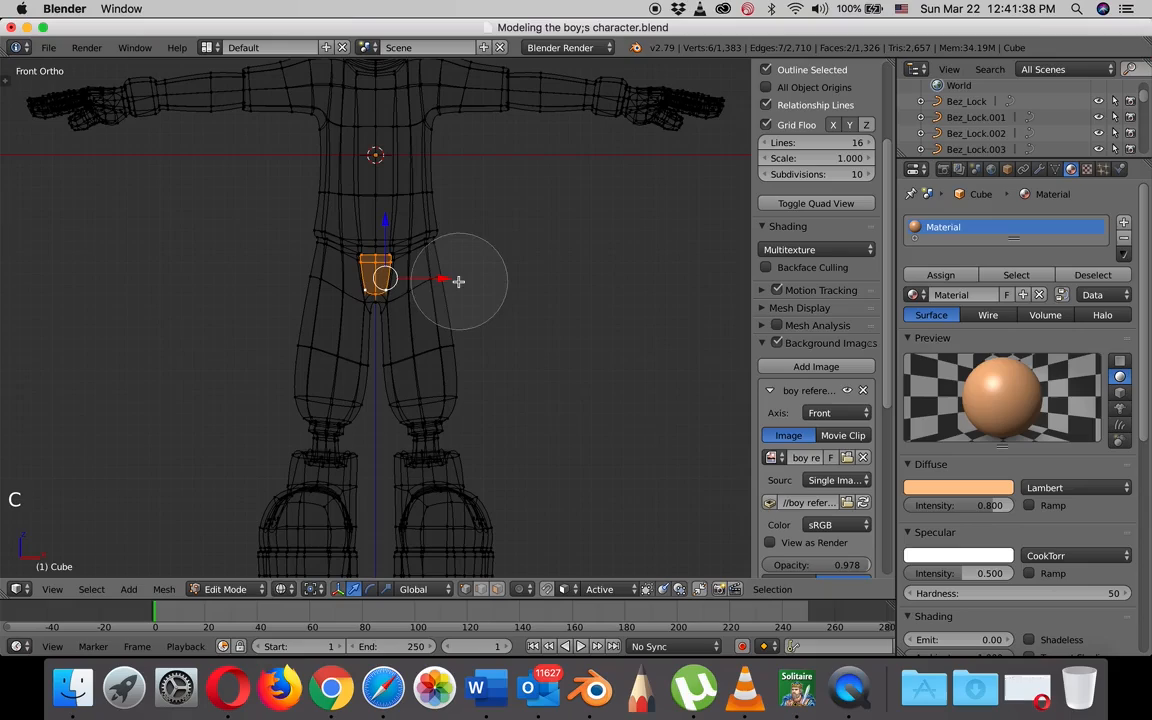
mouse_move(443, 260)
left_mouse_down()
mouse_move(395, 238)
mouse_move(358, 248)
mouse_move(392, 326)
mouse_move(399, 383)
mouse_move(375, 370)
mouse_move(437, 404)
mouse_move(418, 413)
mouse_move(370, 375)
mouse_move(455, 398)
mouse_move(405, 290)
mouse_move(368, 290)
mouse_move(305, 250)
mouse_move(370, 272)
mouse_move(385, 250)
mouse_move(340, 250)
mouse_move(300, 335)
mouse_move(370, 381)
left_mouse_up()
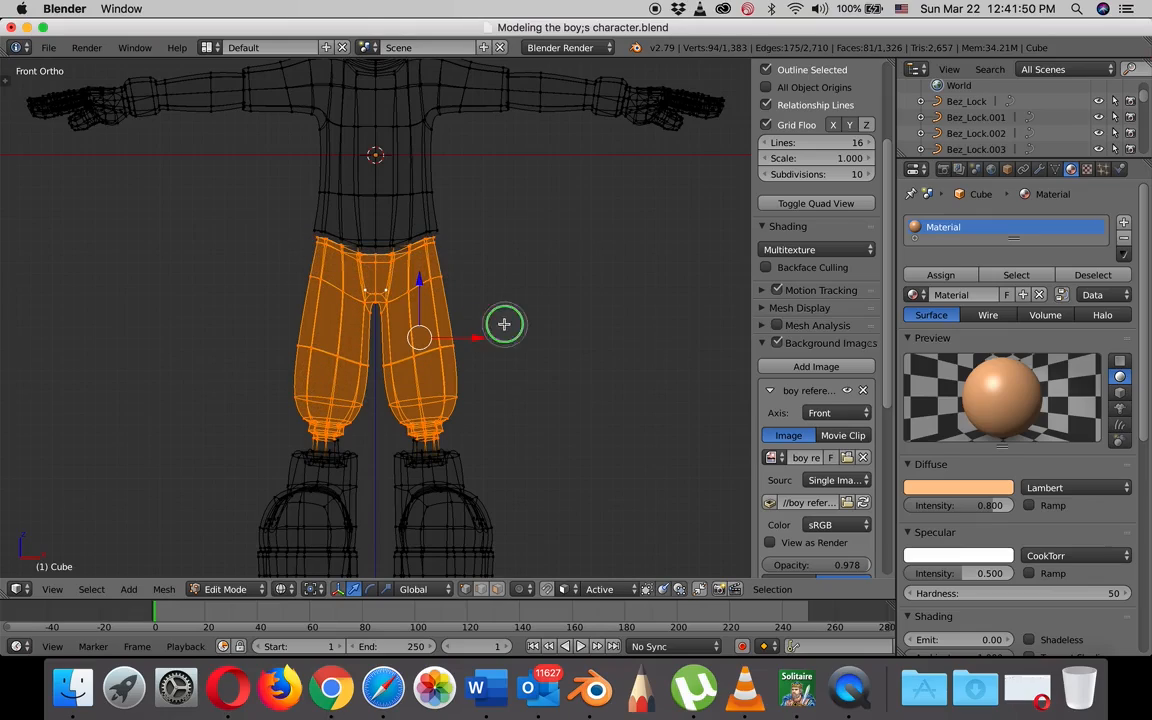
Add the missed faces just below the shirt hem at the back of the trousers to the selection.
key("z")
scroll(509, 258, "up", 5)
middle_click_drag(509, 258, 357, 218)
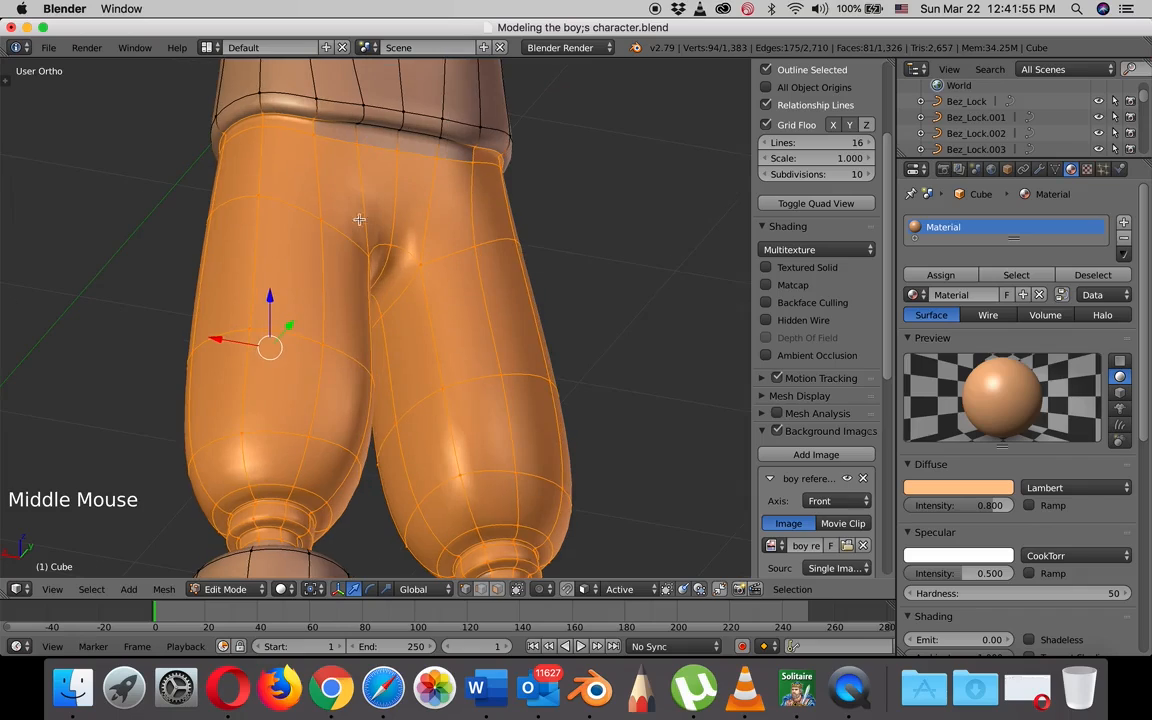
right_click(430, 138, "shift")
right_click(407, 143, "shift")
Remove the ankle faces below the trouser cuffs on both legs from the selection.
middle_click_drag(411, 372, 382, 374)
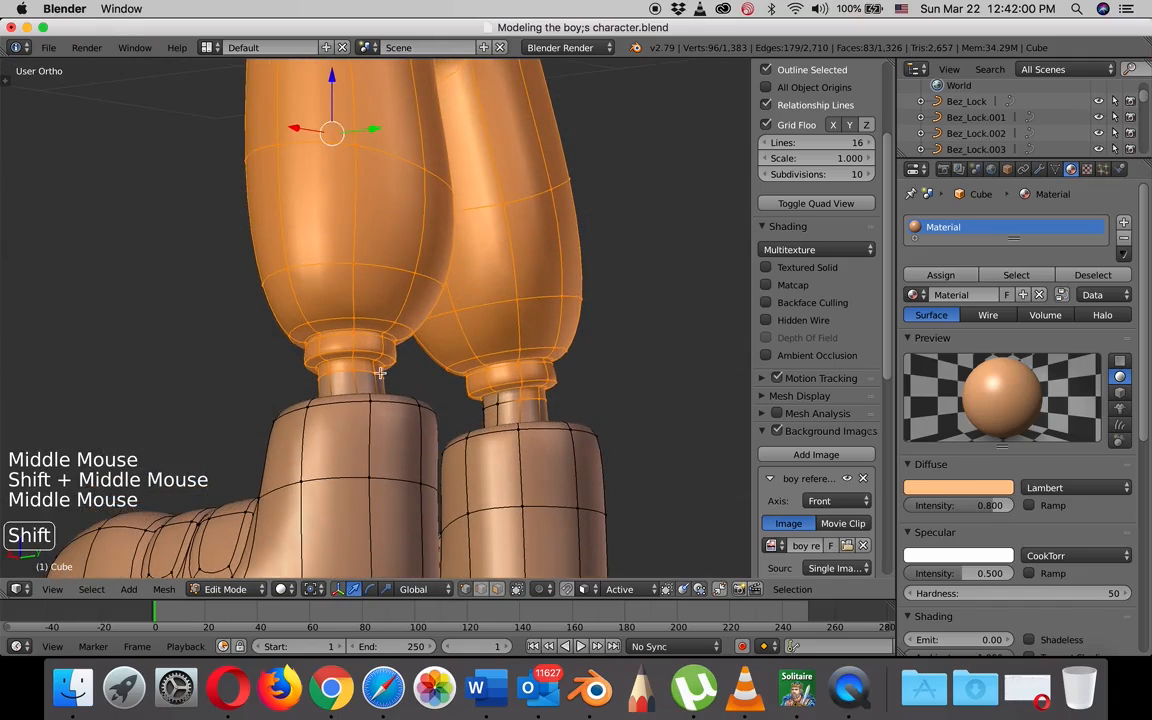
right_click(372, 374, "shift")
right_click(345, 372, "shift")
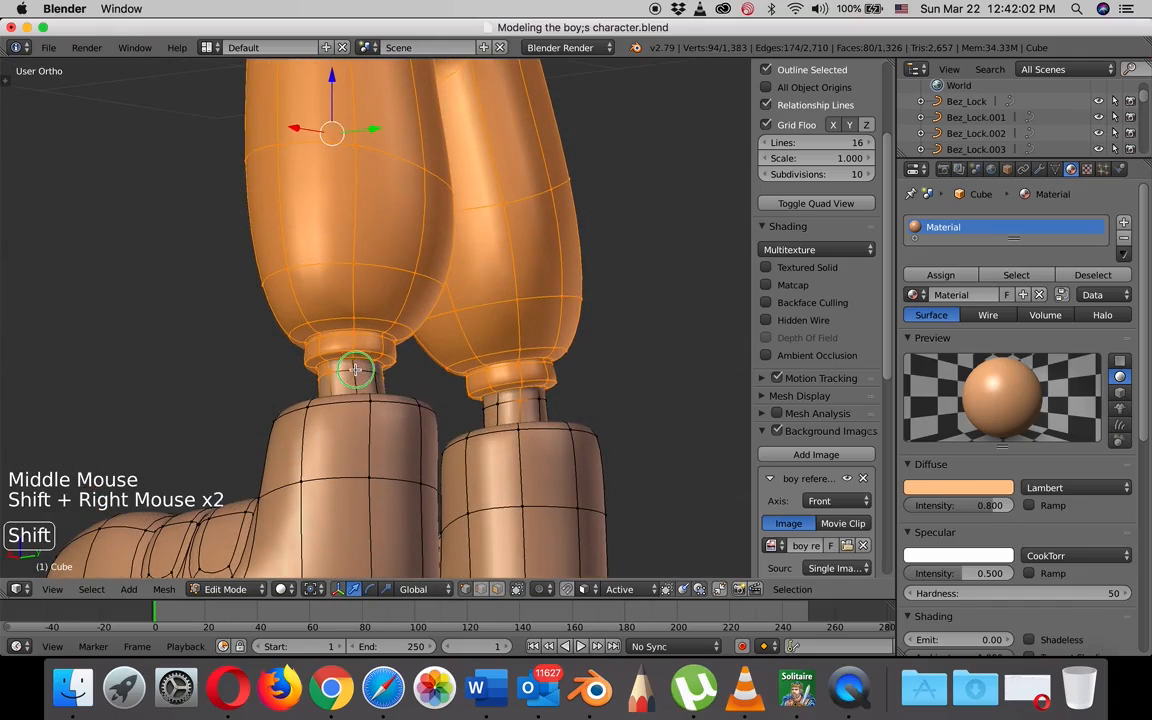
right_click(325, 372, "shift")
middle_click(325, 372)
middle_click_drag(325, 373, 505, 411)
right_click(527, 409, "shift")
right_click(540, 411, "shift")
right_click(527, 414, "shift")
middle_click(535, 415)
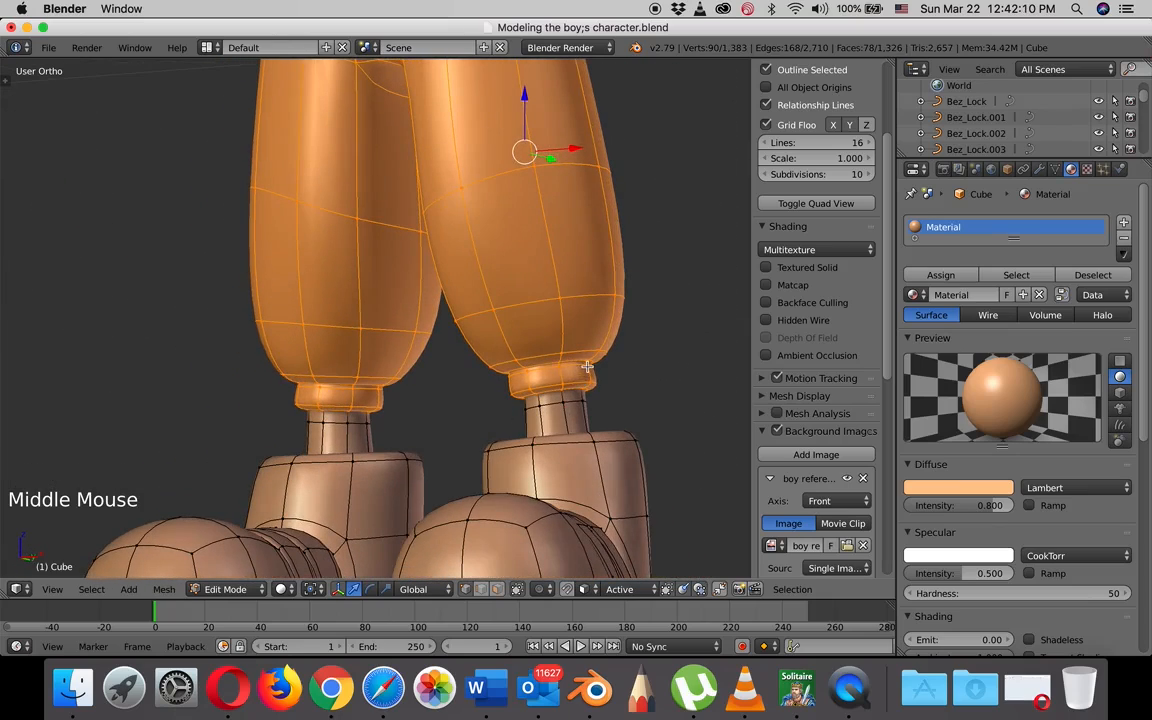
Deselect the narrow cuff band faces around the bottom of both trouser legs.
right_click(588, 365, "shift")
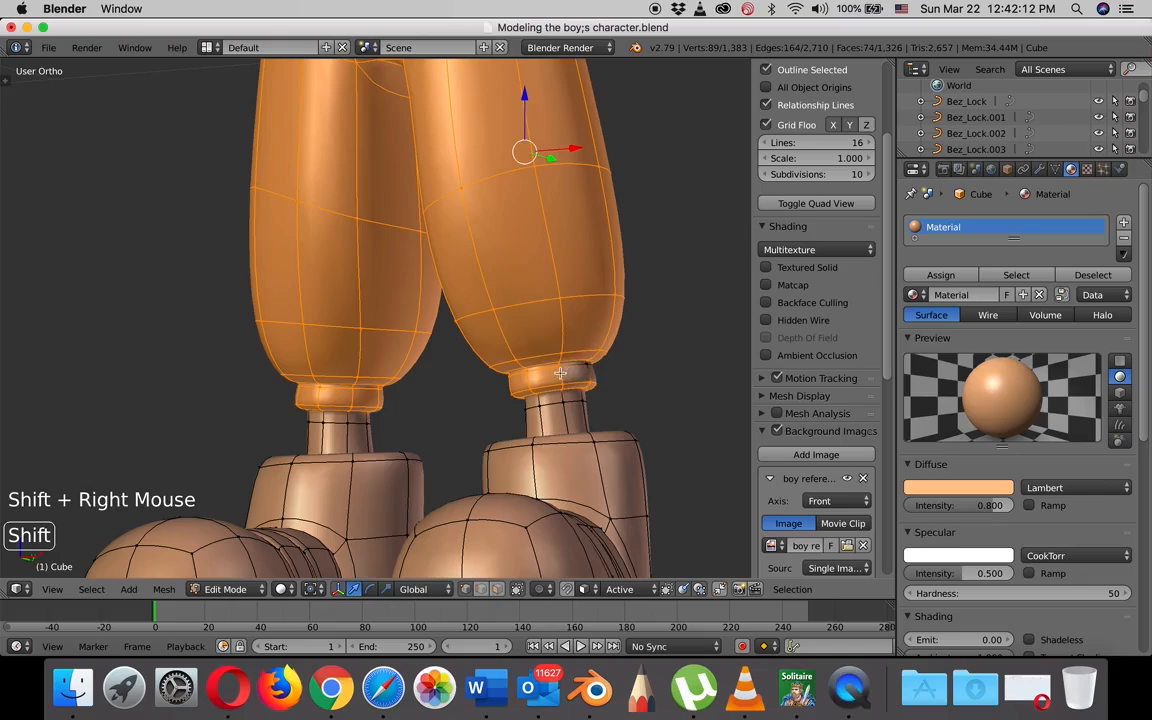
key("z")
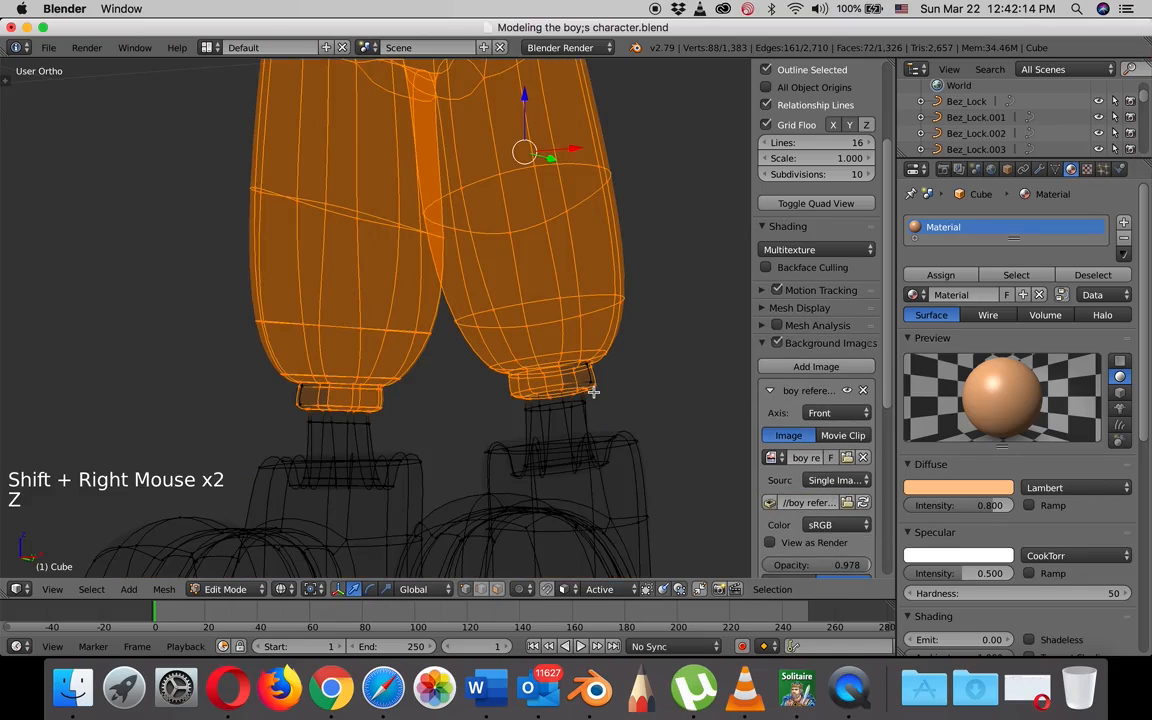
key("c")
mouse_move(591, 386)
middle_mouse_down()
mouse_move(548, 404)
mouse_move(494, 399)
mouse_move(545, 385)
middle_mouse_up()
key("z")
right_click(560, 375, "shift")
right_click(528, 382, "shift")
right_click(429, 405, "shift")
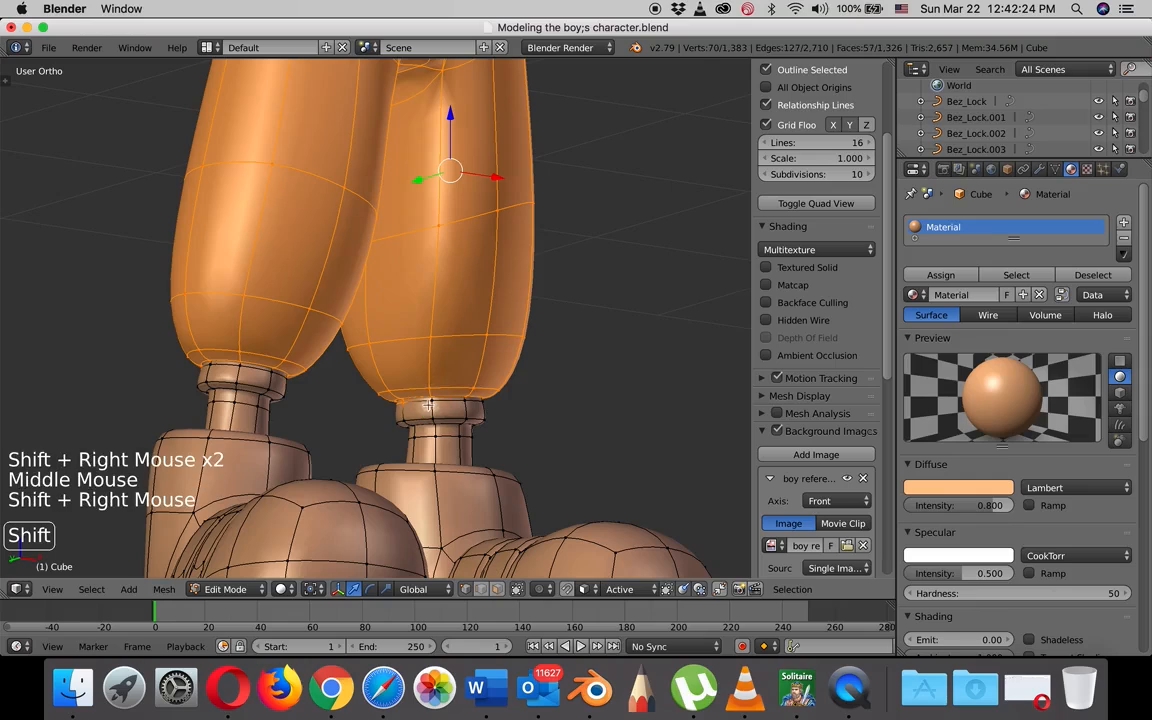
middle_click_drag(406, 405, 520, 410)
right_click(198, 371, "shift")
right_click(158, 370, "shift")
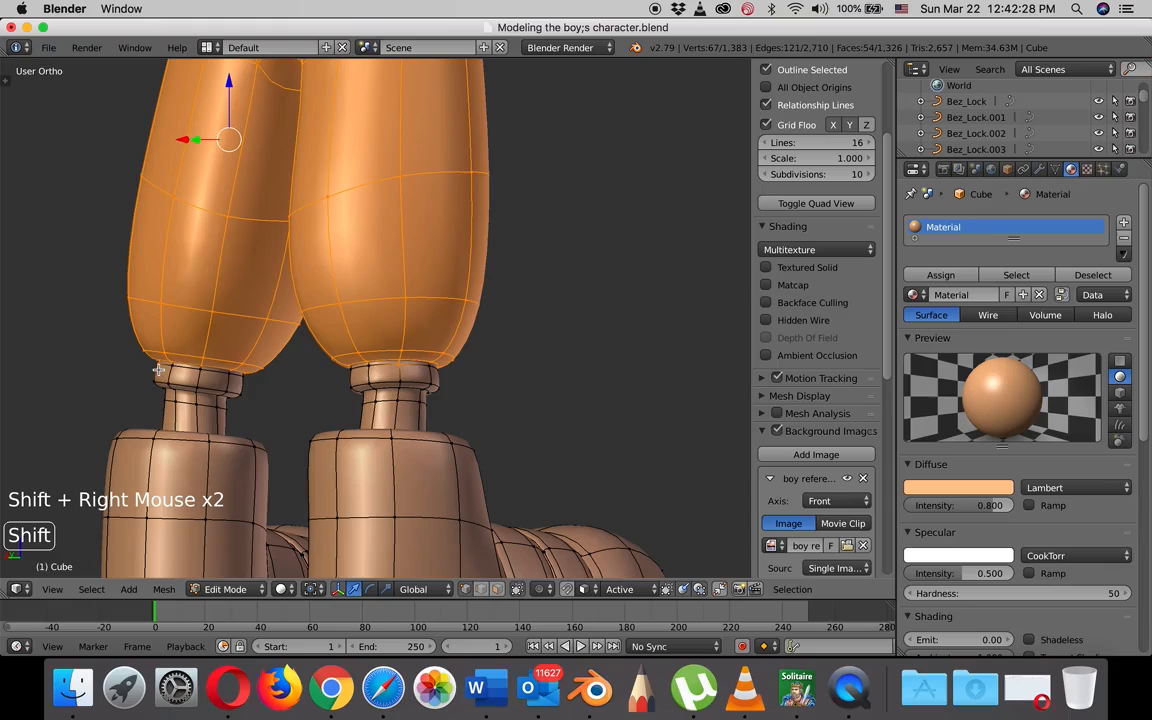
Assign the selected trouser faces to a new vertex group named Pants, and test it by deselecting everything and reselecting the group.
middle_click_drag(181, 368, 426, 341)
scroll(424, 354, "down", 2)
scroll(424, 355, "down", 1)
scroll(497, 323, "down", 1)
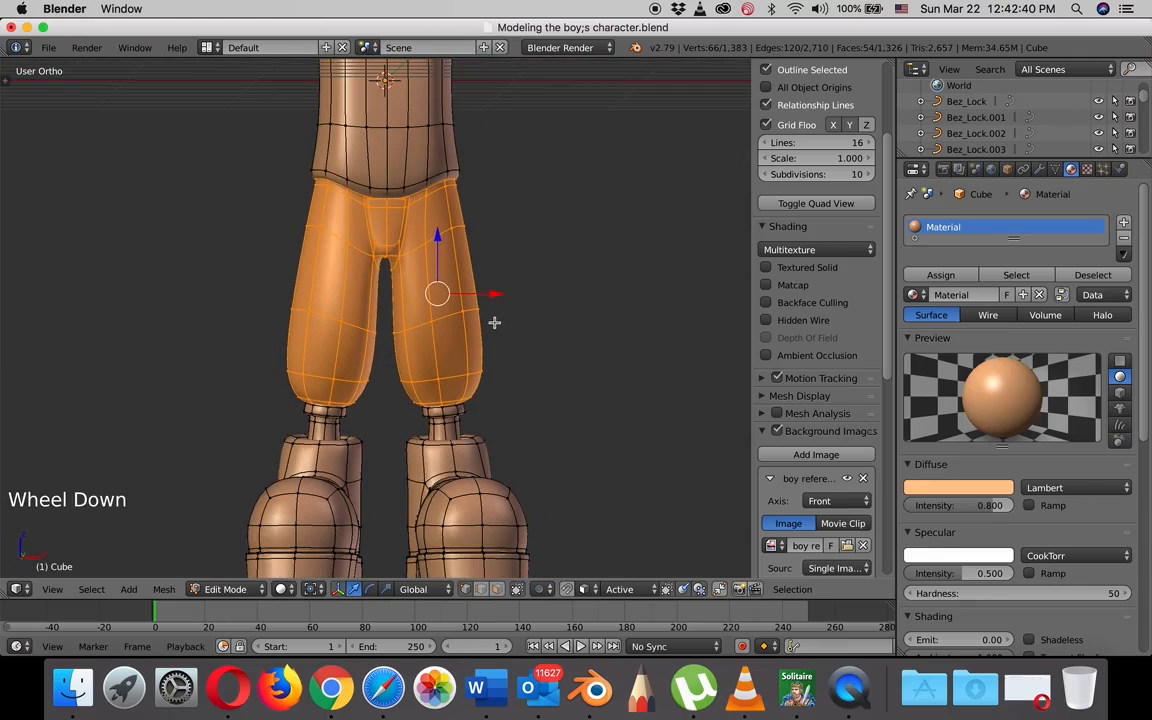
mouse_move(536, 320)
middle_mouse_down("shift")
mouse_move(519, 324)
mouse_move(540, 316)
mouse_move(532, 331)
middle_mouse_up("shift")
scroll(537, 314, "down", 2)
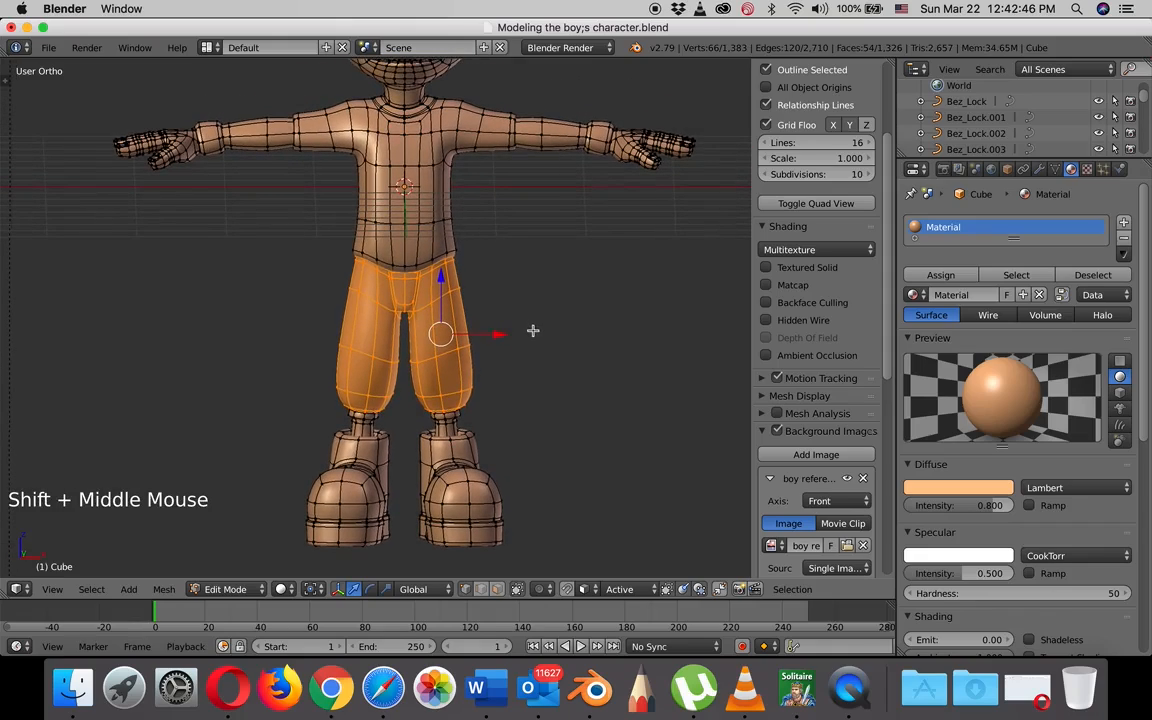
left_click(1055, 170)
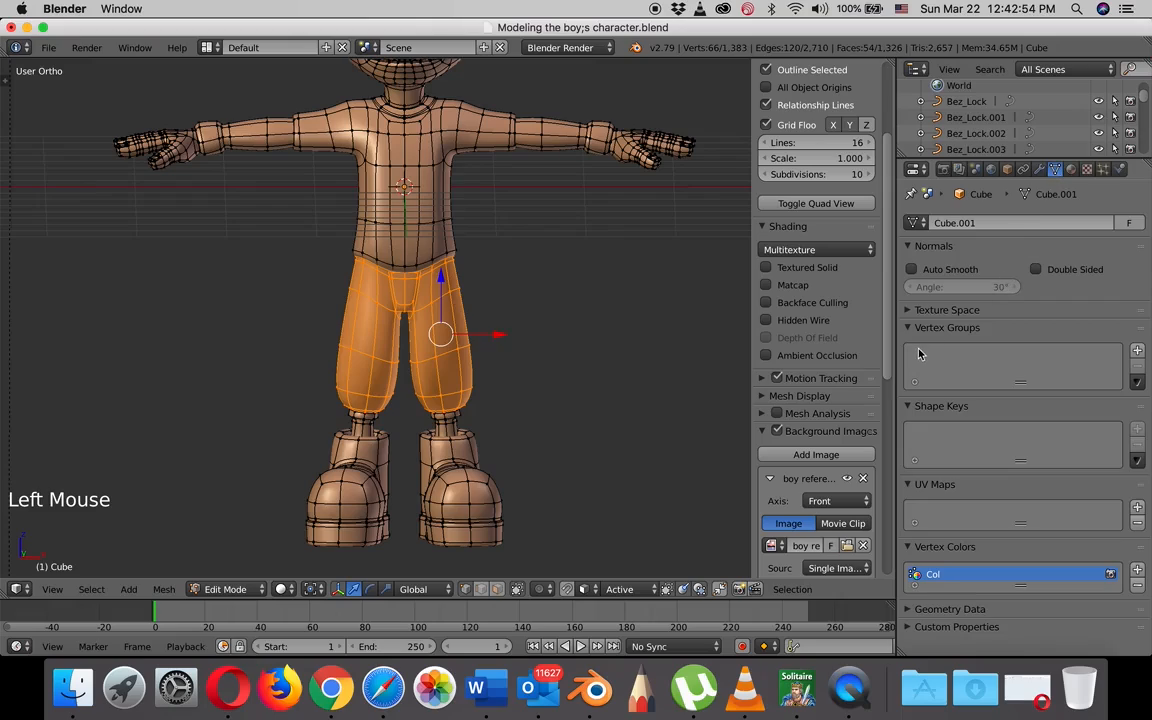
left_click(1137, 352)
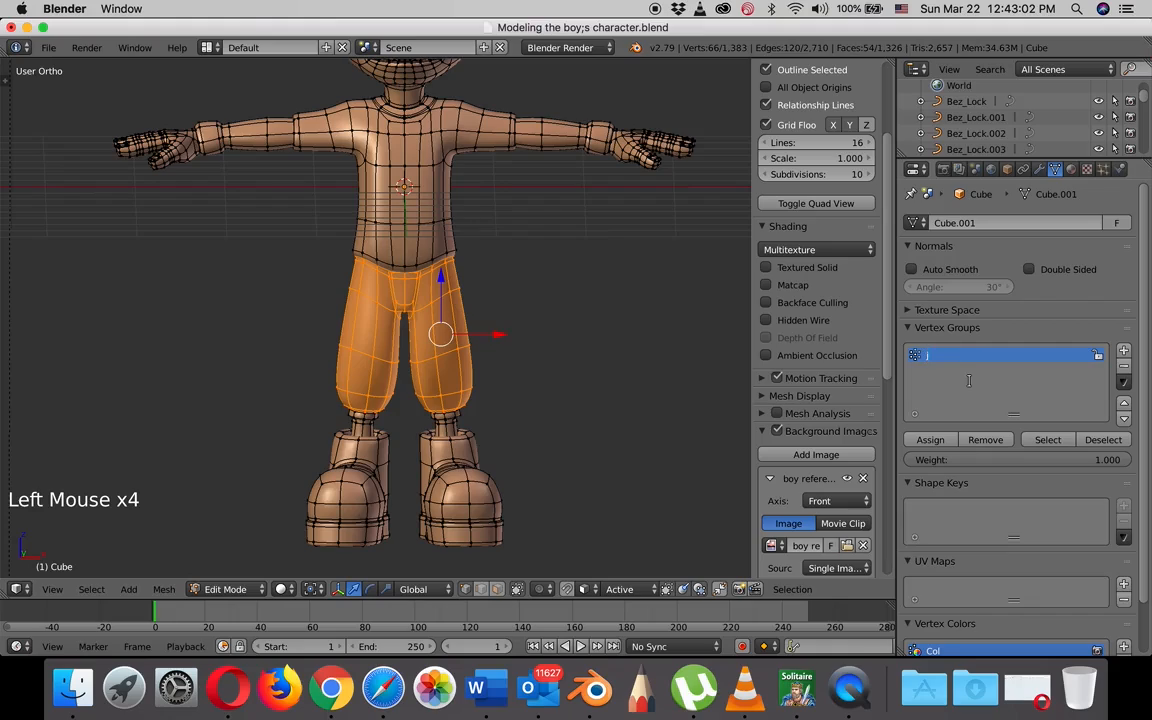
type("Pants")
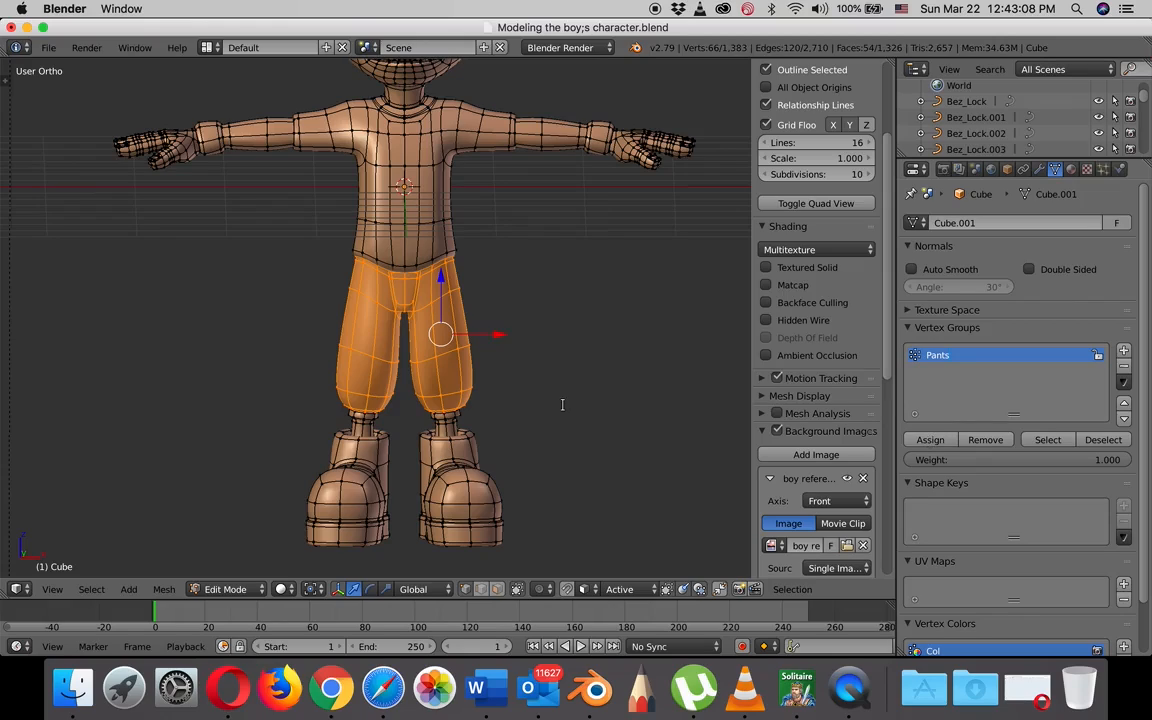
left_click(936, 443)
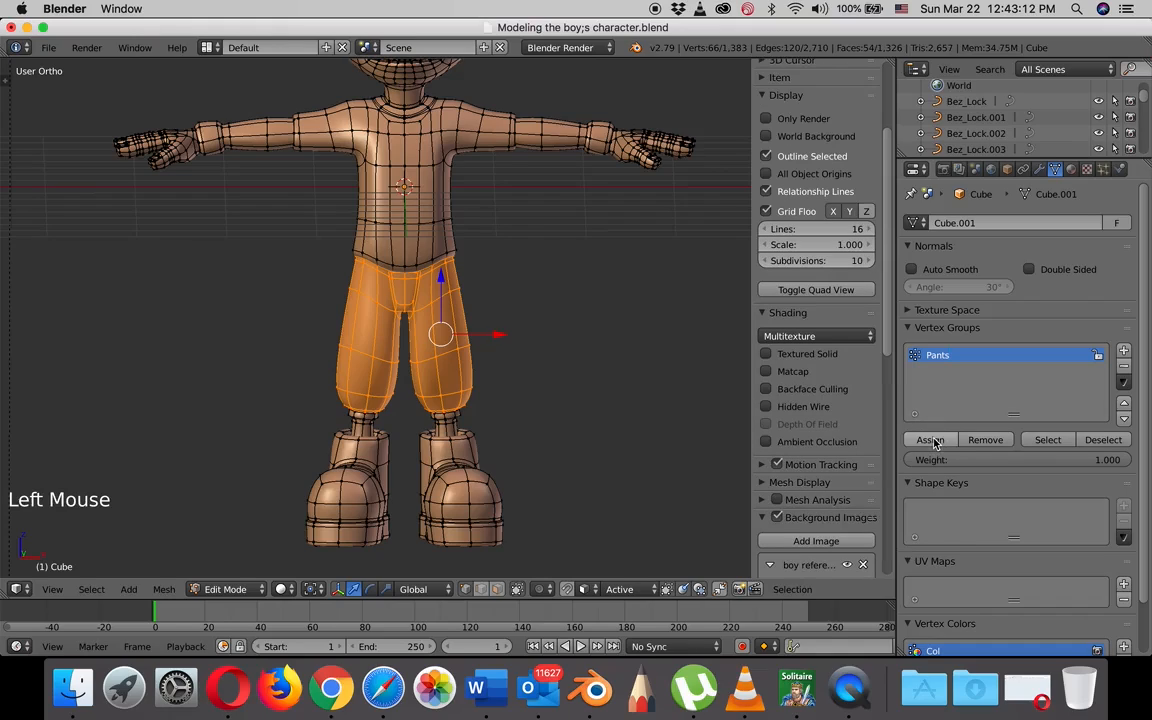
left_click(936, 443)
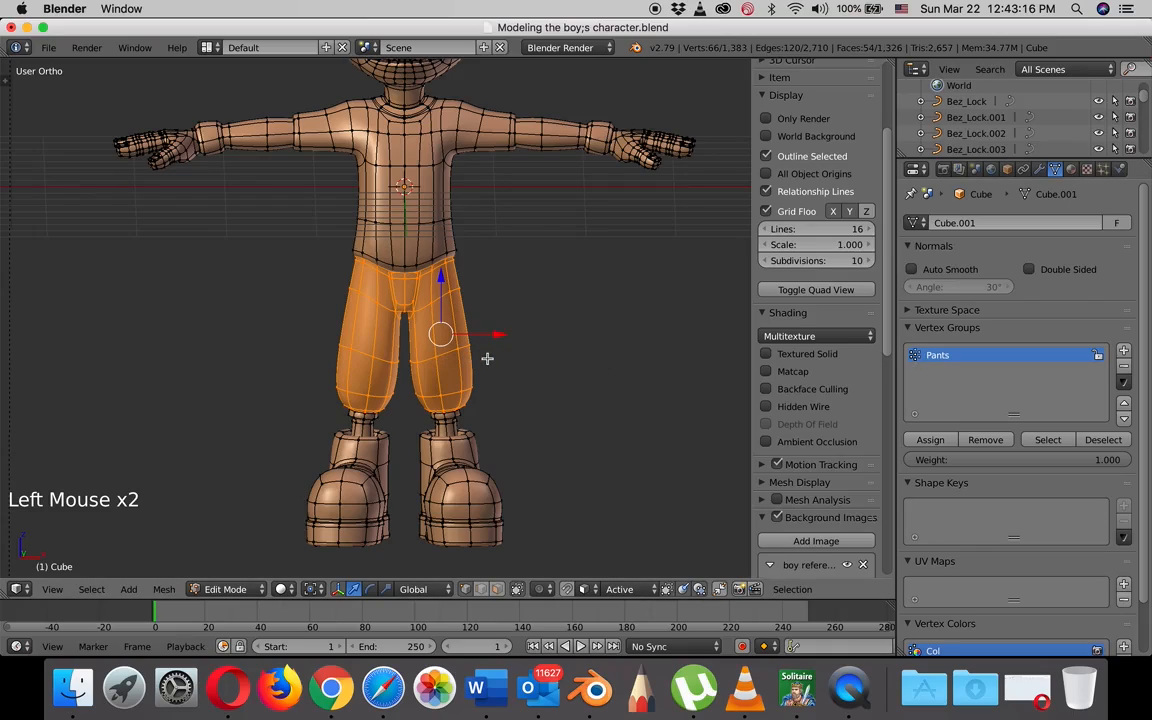
key("a")
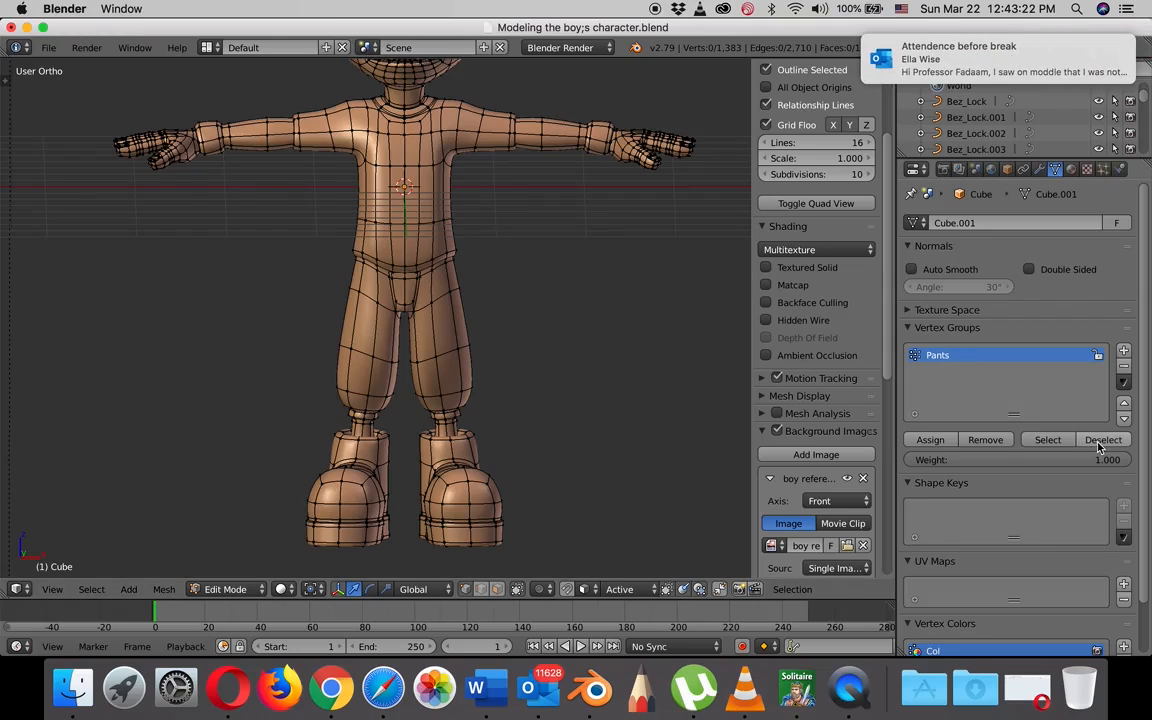
left_click(1048, 441)
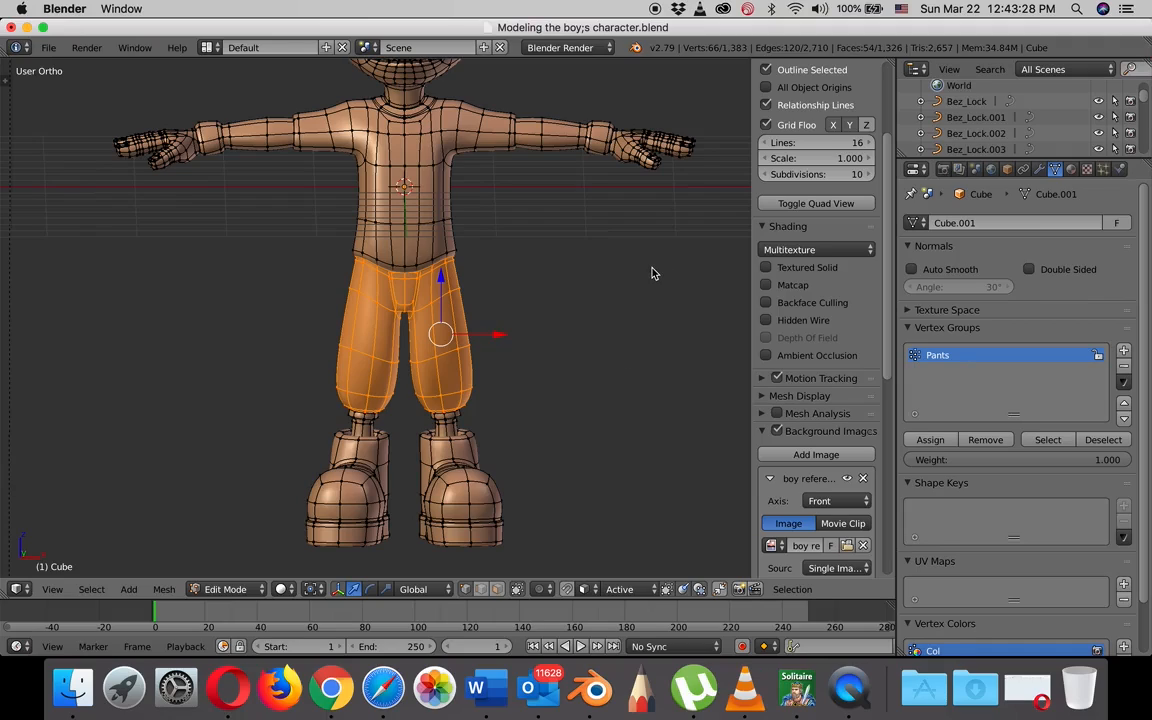
Add a second material to the body with a bright blue diffuse colour and assign it to the selected trouser faces.
left_click(1071, 170)
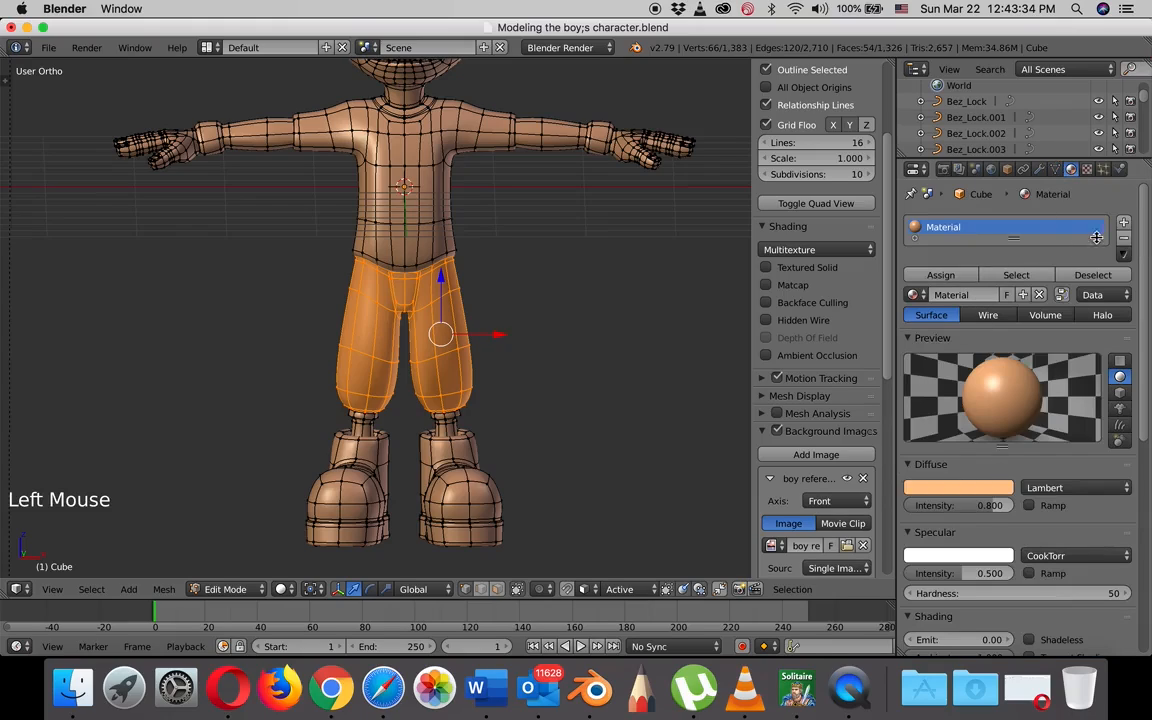
left_click(1124, 226)
left_click(968, 331)
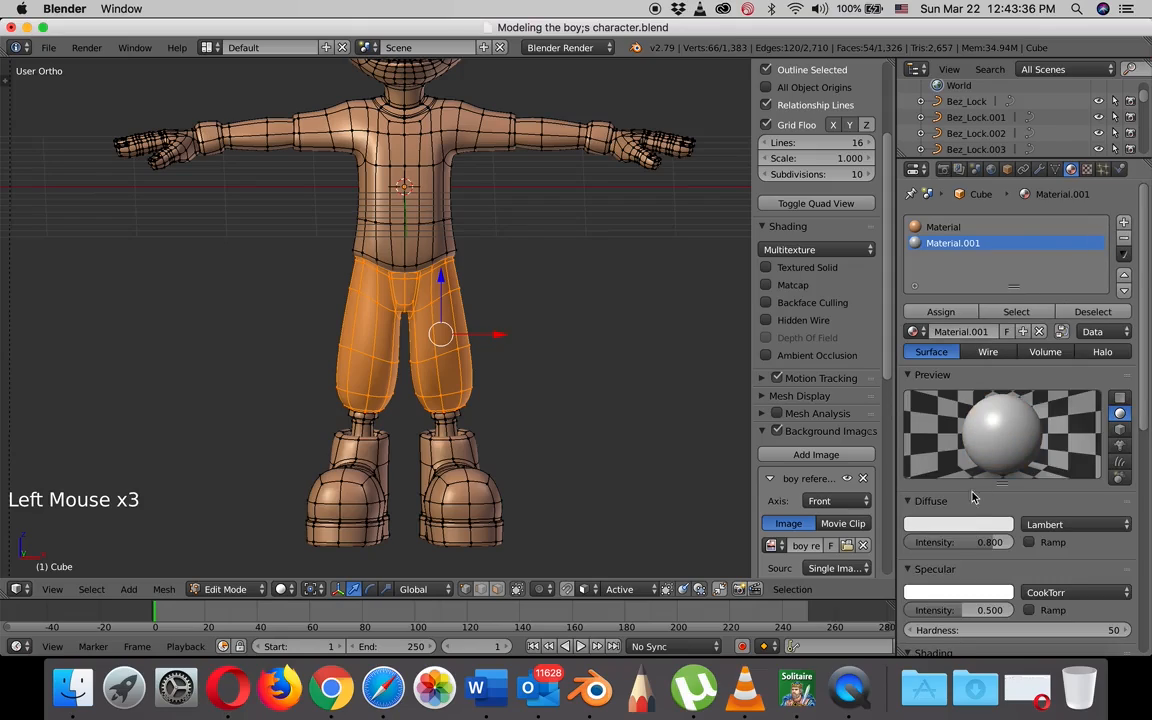
left_click(960, 527)
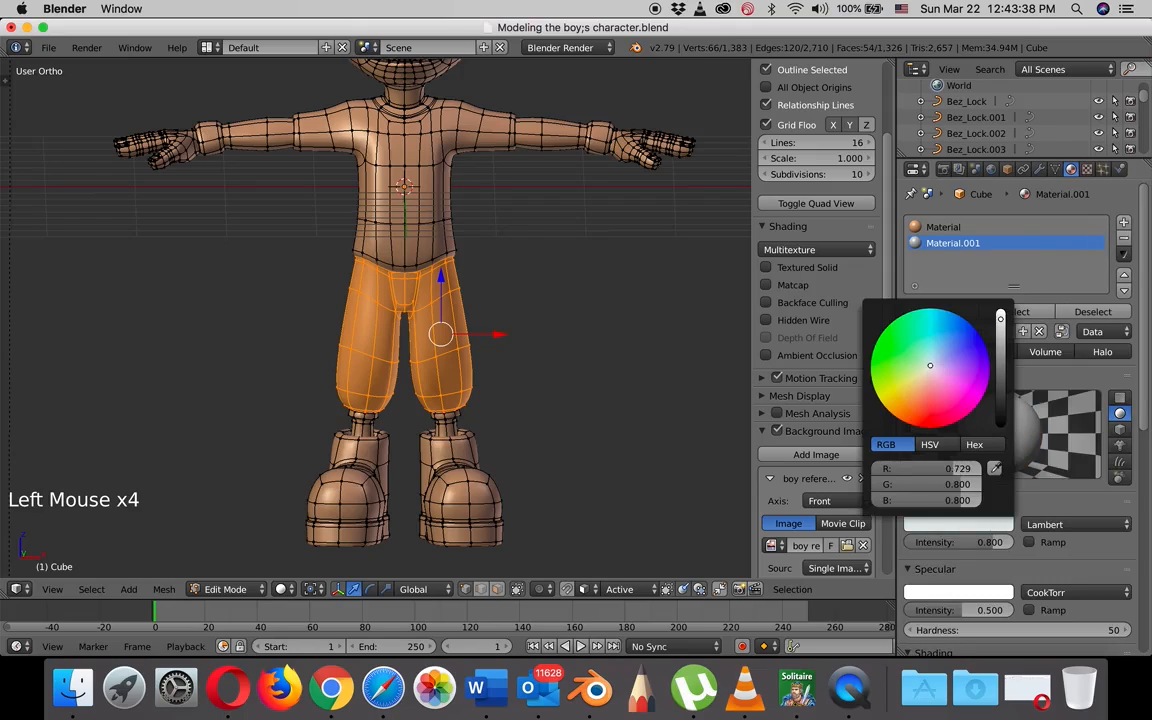
left_click_drag(930, 365, 947, 335)
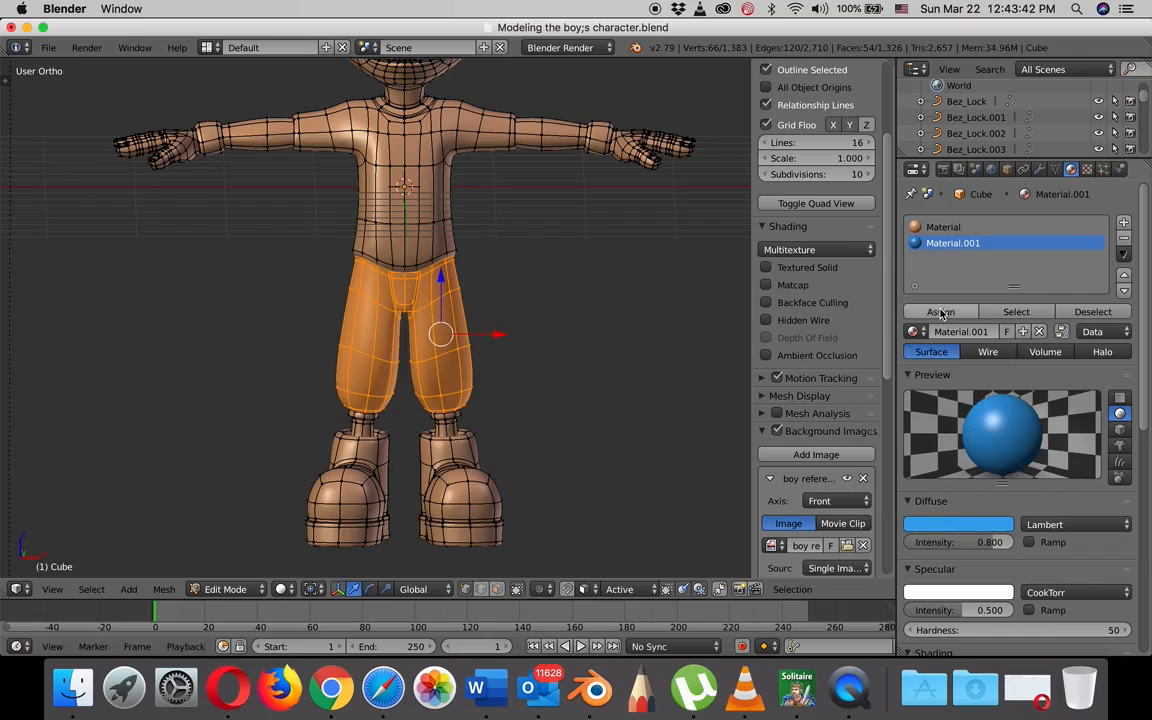
left_click(940, 311)
scroll(534, 318, "down", 2)
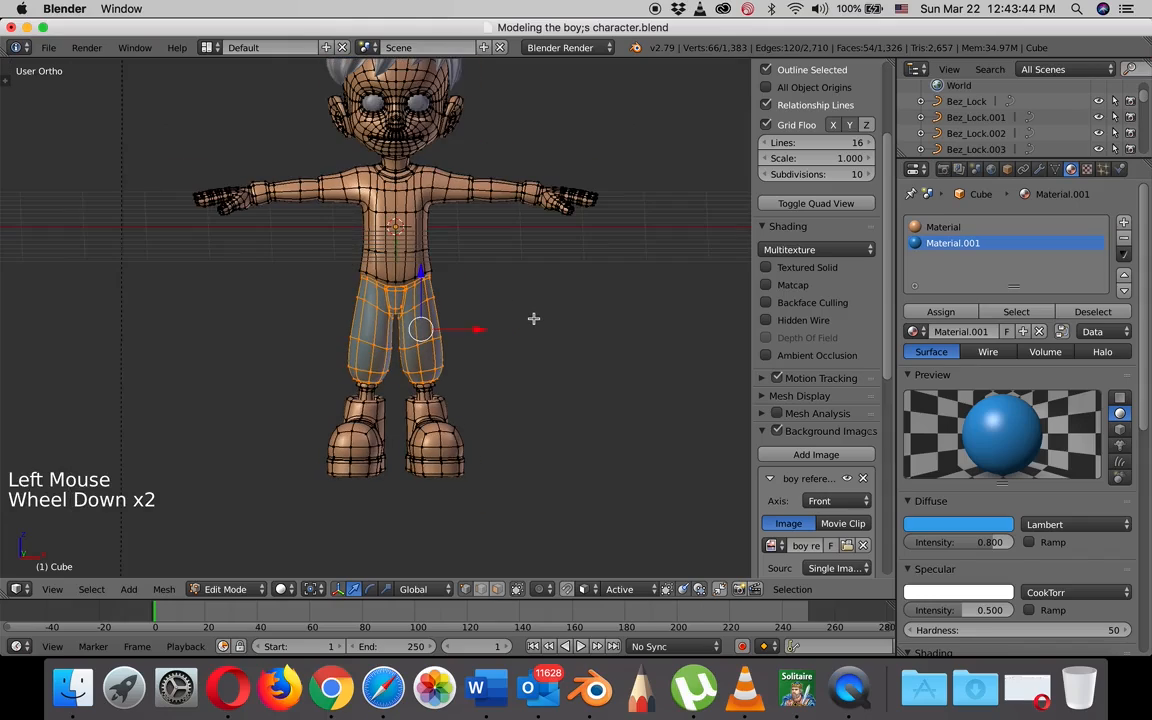
Compare the blue trousers with the reference drawing from the front in Object Mode.
key("Tab")
middle_click_drag(566, 329, 416, 354, "shift")
key("KP_1")
scroll(432, 352, "down", 2)
scroll(432, 352, "up", 4)
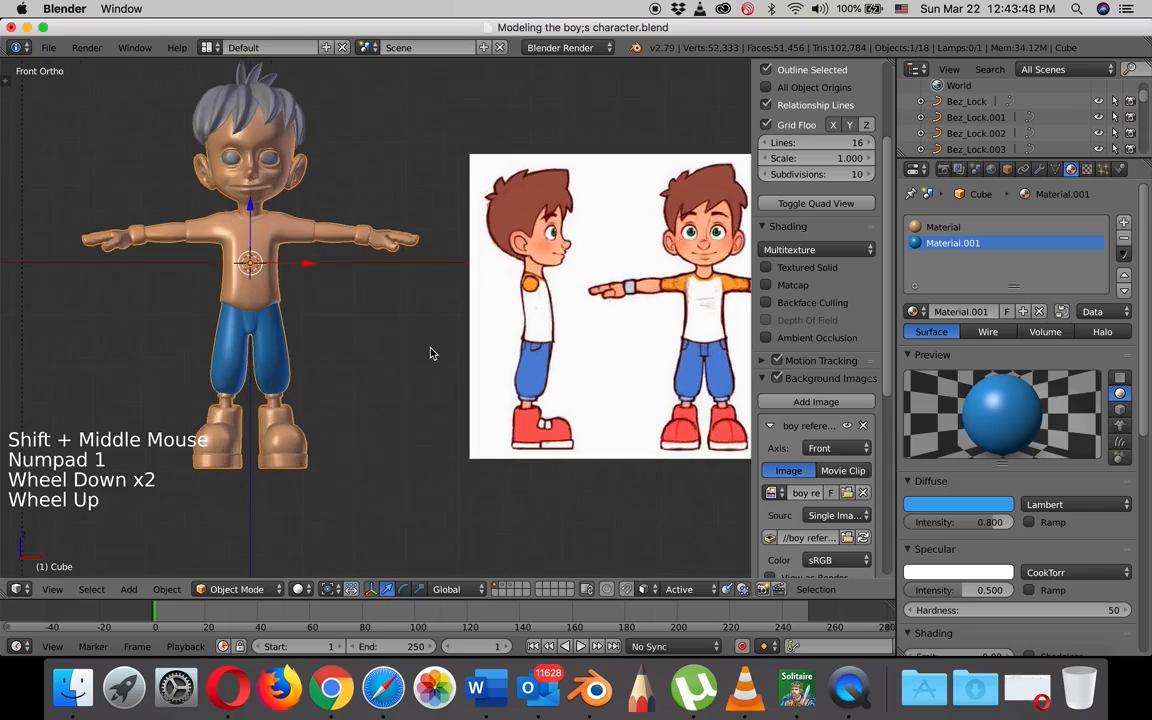
key("KP_1")
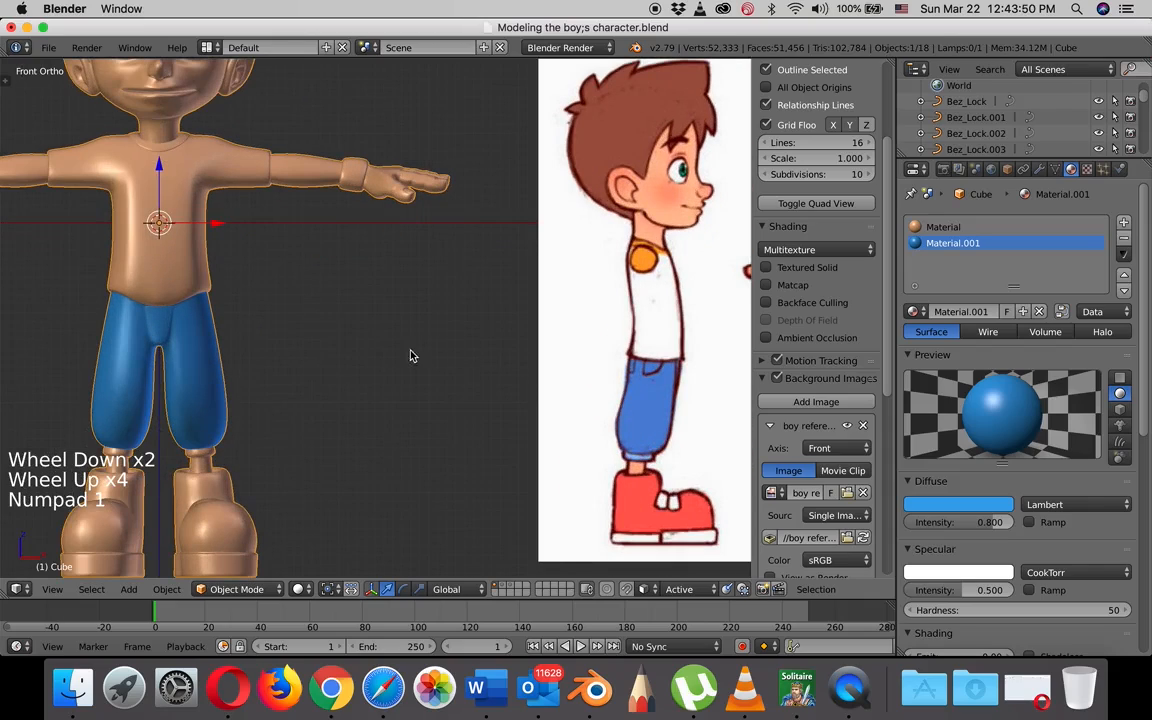
middle_click_drag(380, 347, 560, 329, "shift")
scroll(548, 329, "down", 2)
scroll(504, 305, "up", 2)
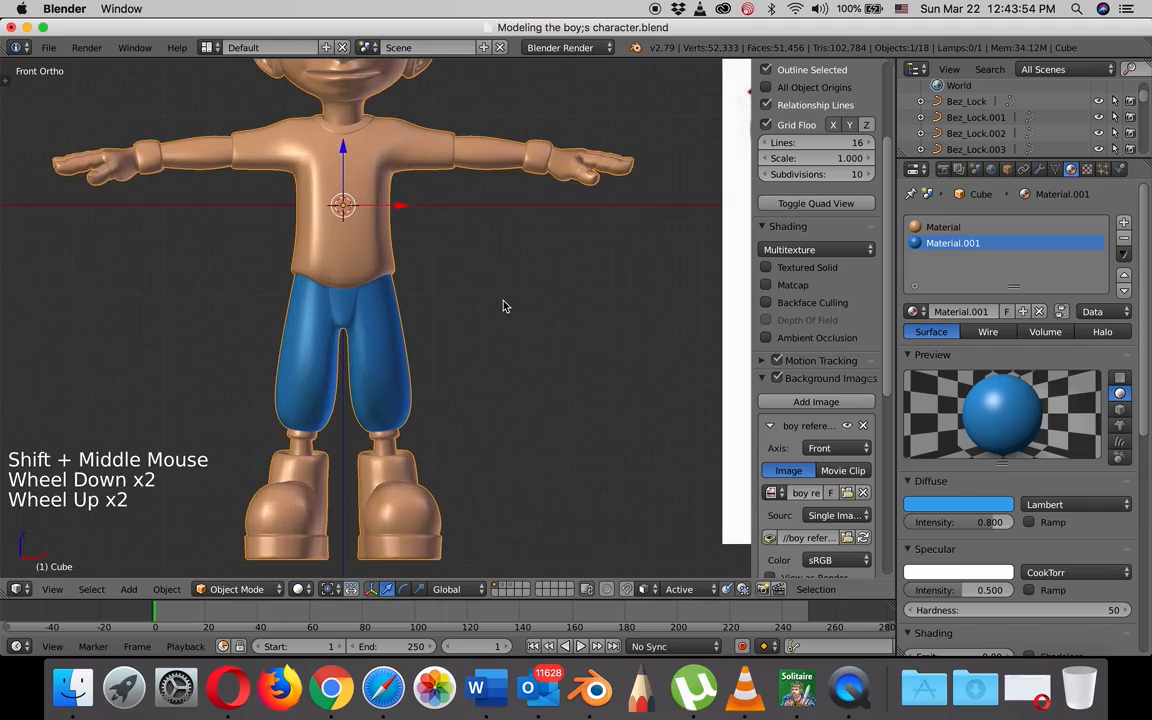
Clear the selection in Edit Mode and circle-select the whole T-shirt, including sleeves and collar, through the wireframe from the front.
key("Tab")
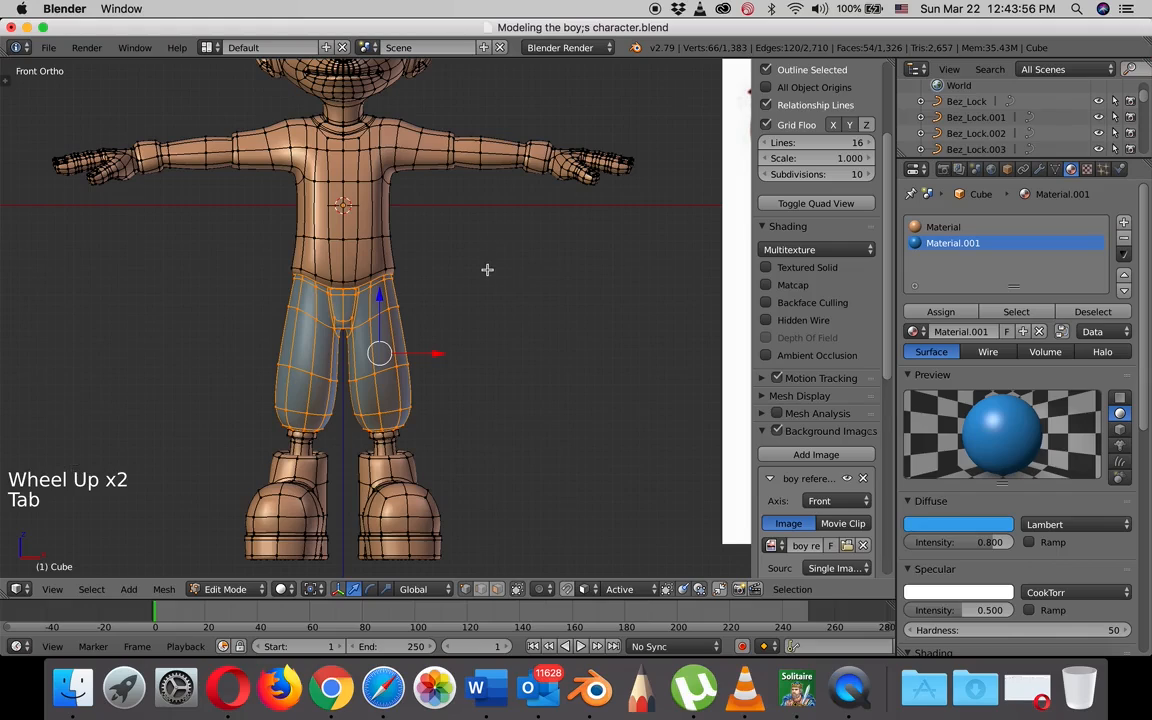
key("a")
middle_click_drag(463, 249, 517, 301, "shift")
scroll(496, 280, "up", 2)
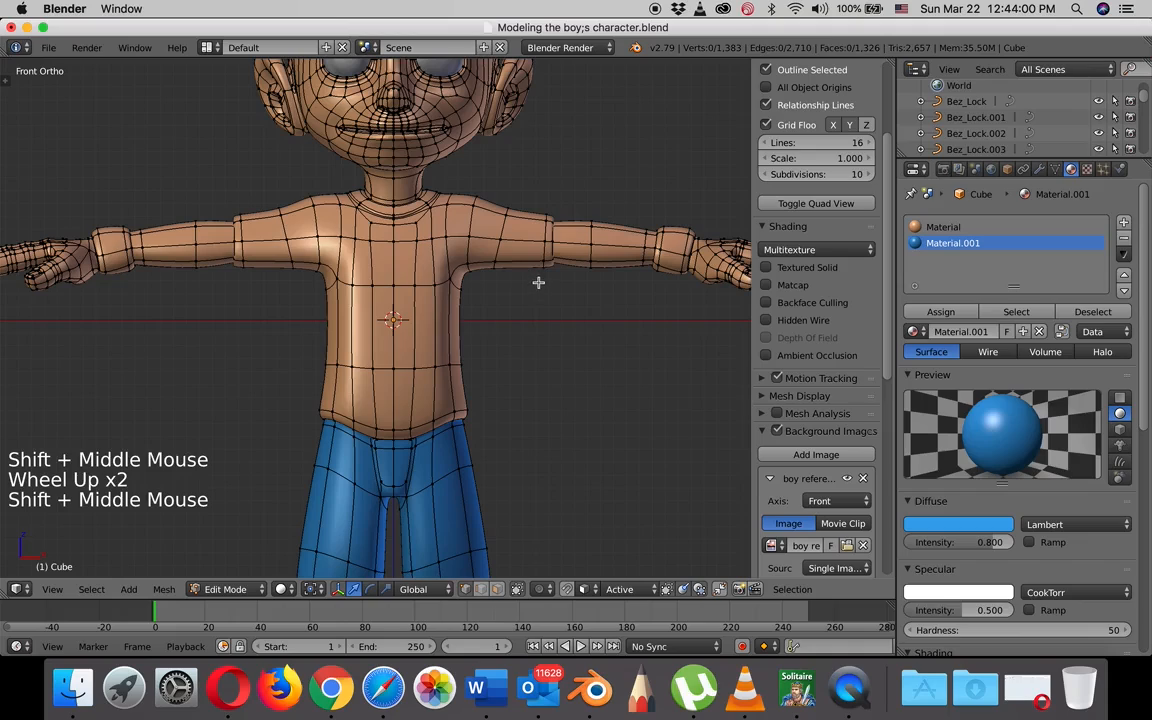
scroll(563, 284, "down", 1)
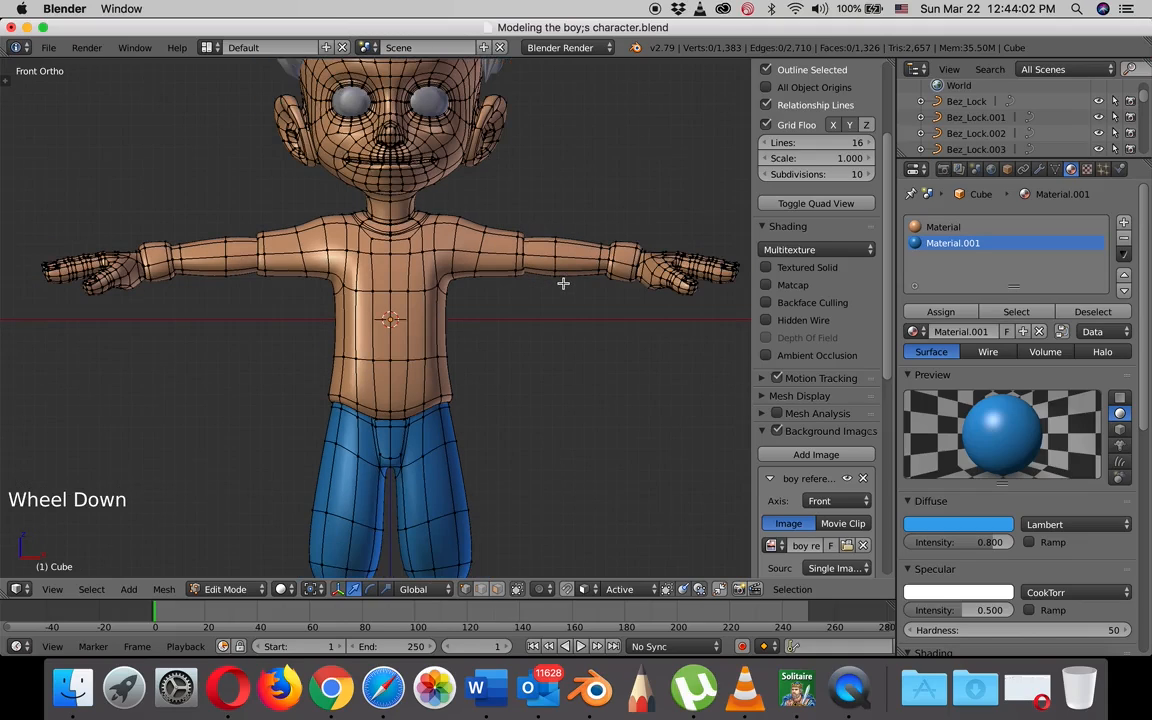
scroll(563, 284, "down", 2)
scroll(552, 302, "up", 4)
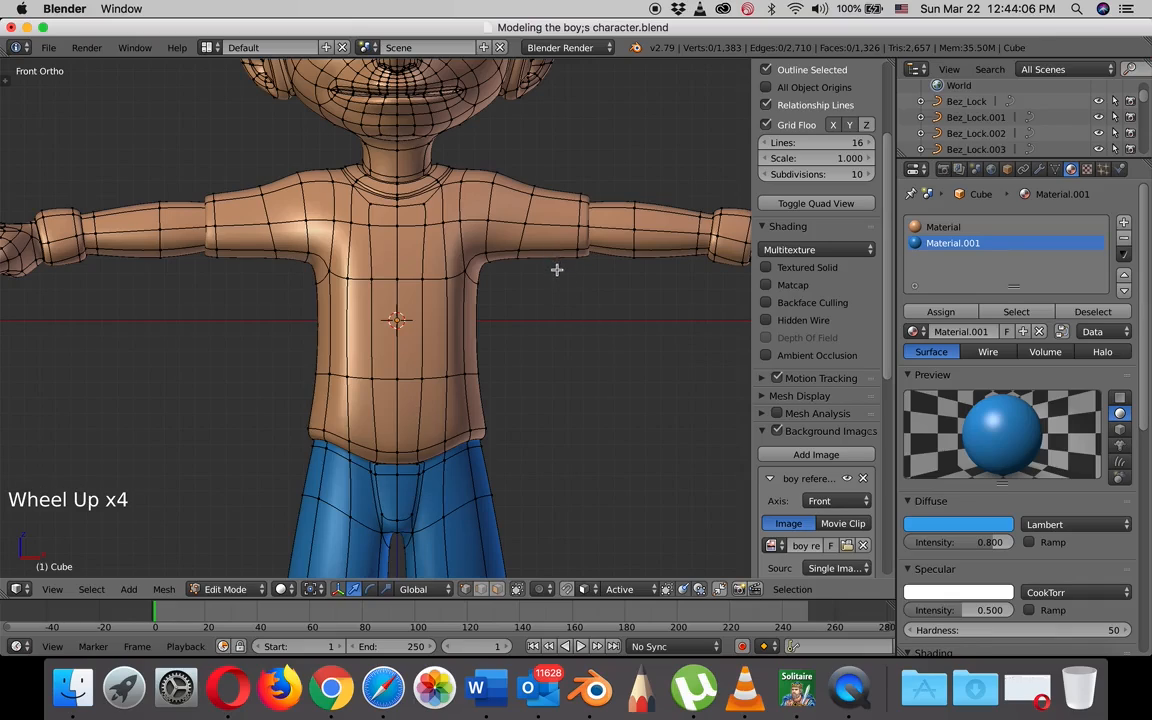
key("z")
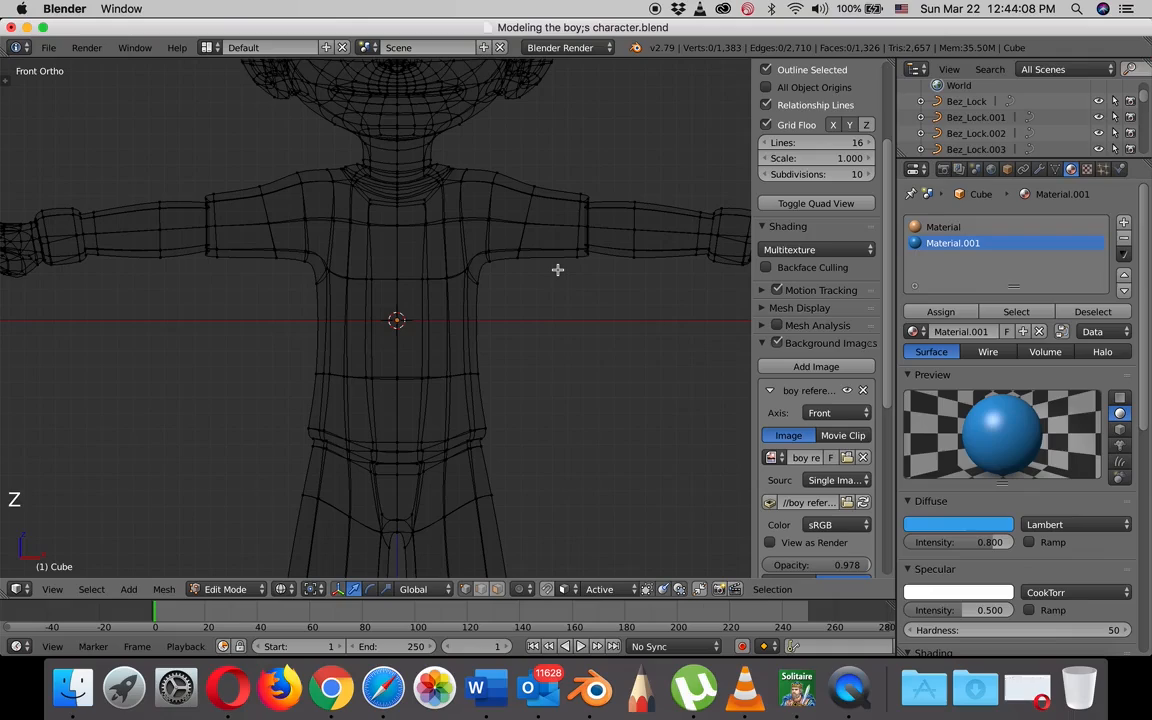
key("c")
mouse_move(563, 265)
left_mouse_down()
mouse_move(568, 204)
mouse_move(527, 186)
mouse_move(412, 176)
mouse_move(365, 192)
mouse_move(530, 236)
mouse_move(429, 260)
mouse_move(396, 301)
mouse_move(455, 372)
mouse_move(327, 386)
mouse_move(350, 417)
mouse_move(419, 432)
mouse_move(486, 415)
mouse_move(420, 440)
mouse_move(386, 442)
mouse_move(301, 345)
mouse_move(297, 283)
left_mouse_up()
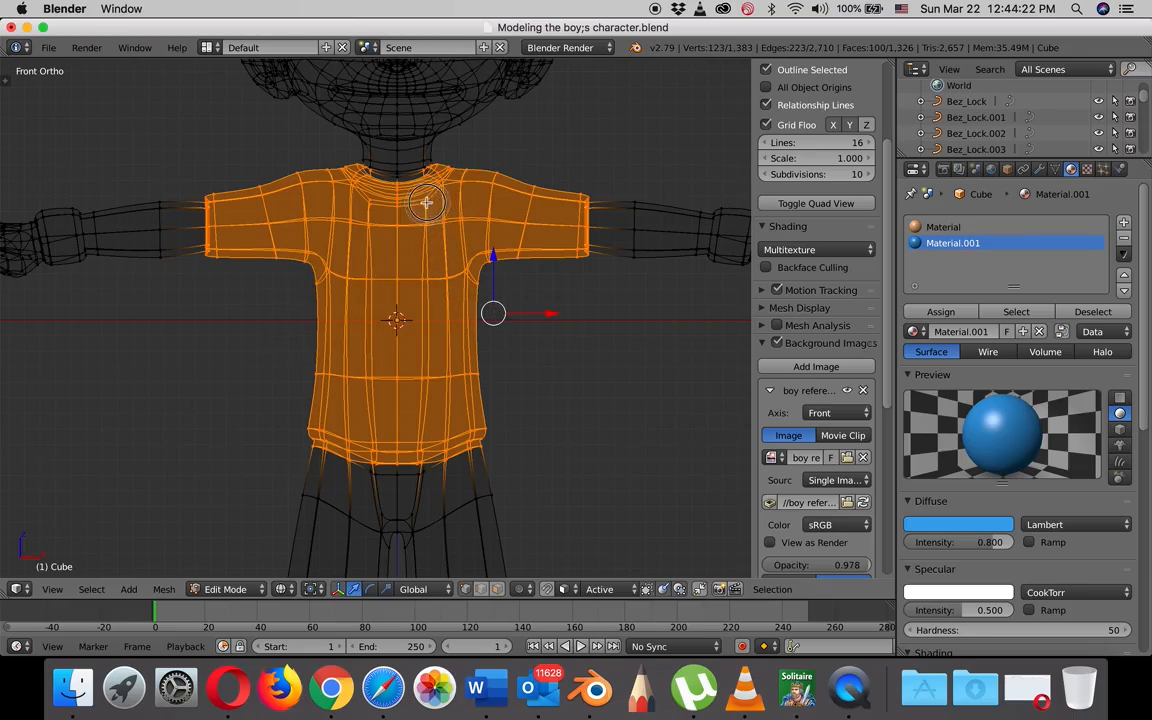
mouse_move(426, 203)
left_mouse_down()
mouse_move(350, 176)
mouse_move(457, 277)
left_mouse_up()
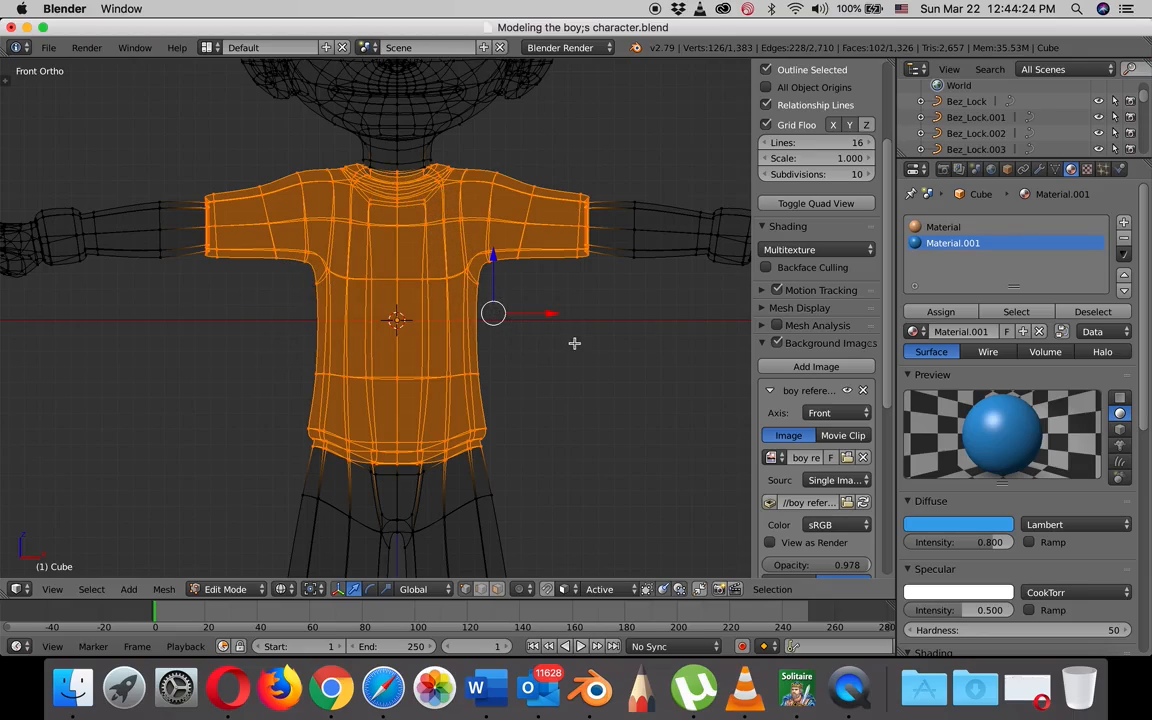
key("z")
Correct the selected faces around the neck, front and back, so the selection follows the shirt collar.
middle_click_drag(571, 342, 435, 241)
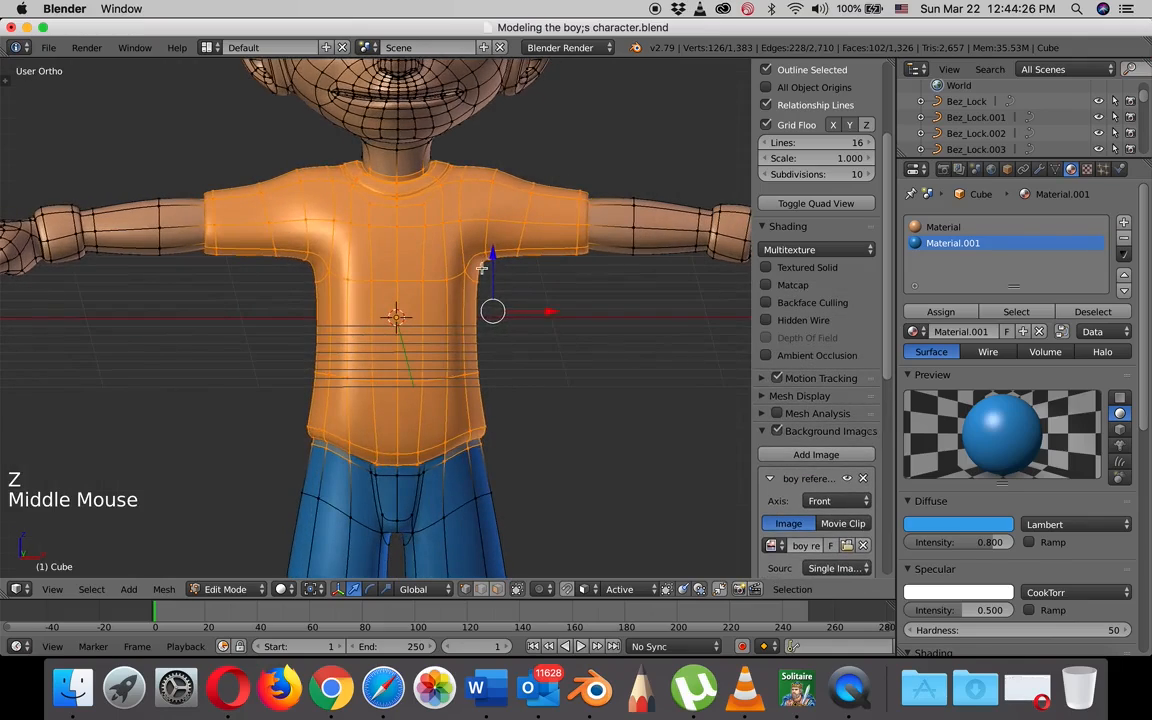
scroll(465, 162, "up", 4)
middle_click_drag(465, 162, 330, 376, "shift")
right_click(465, 265, "shift")
right_click(456, 299, "shift")
right_click(426, 286, "shift")
right_click(312, 373, "shift")
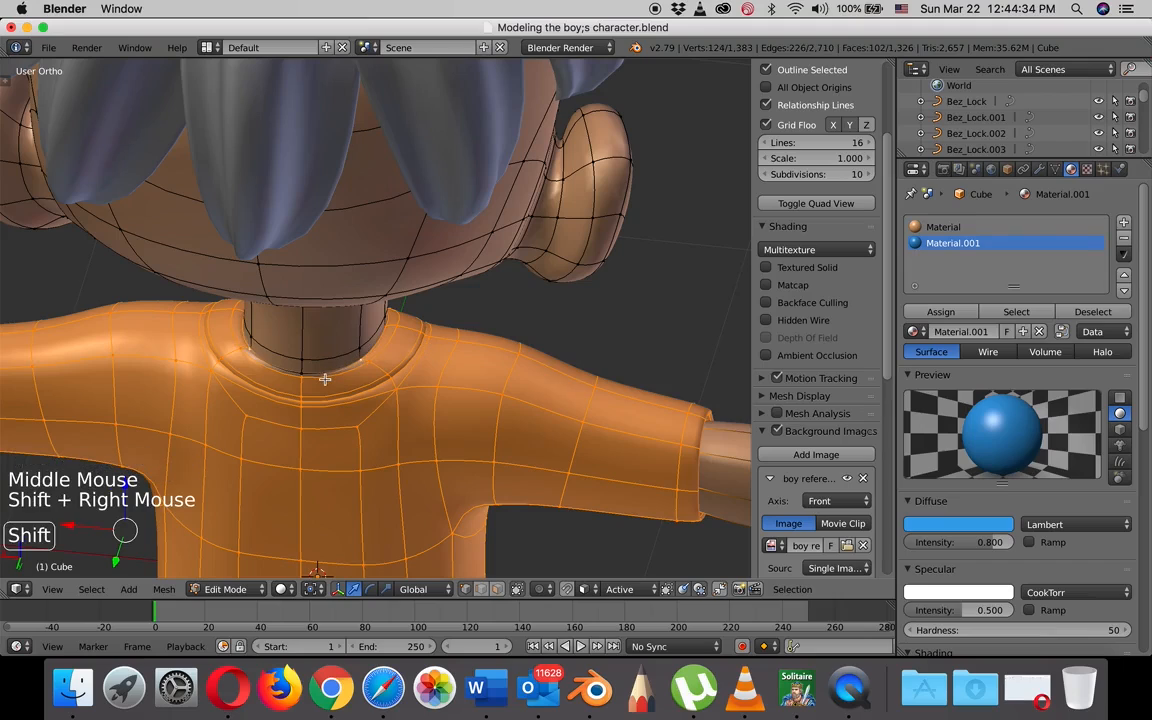
middle_click_drag(335, 376, 522, 362)
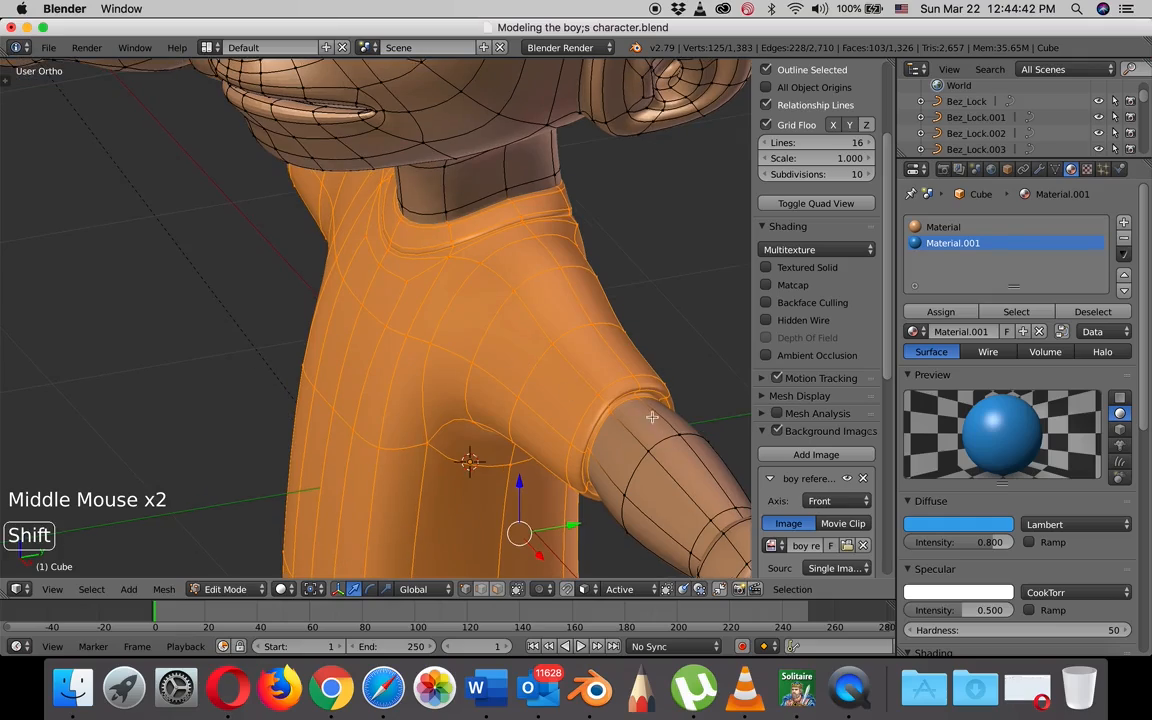
Deselect the stray arm faces just inside both sleeve openings.
right_click(613, 413, "shift")
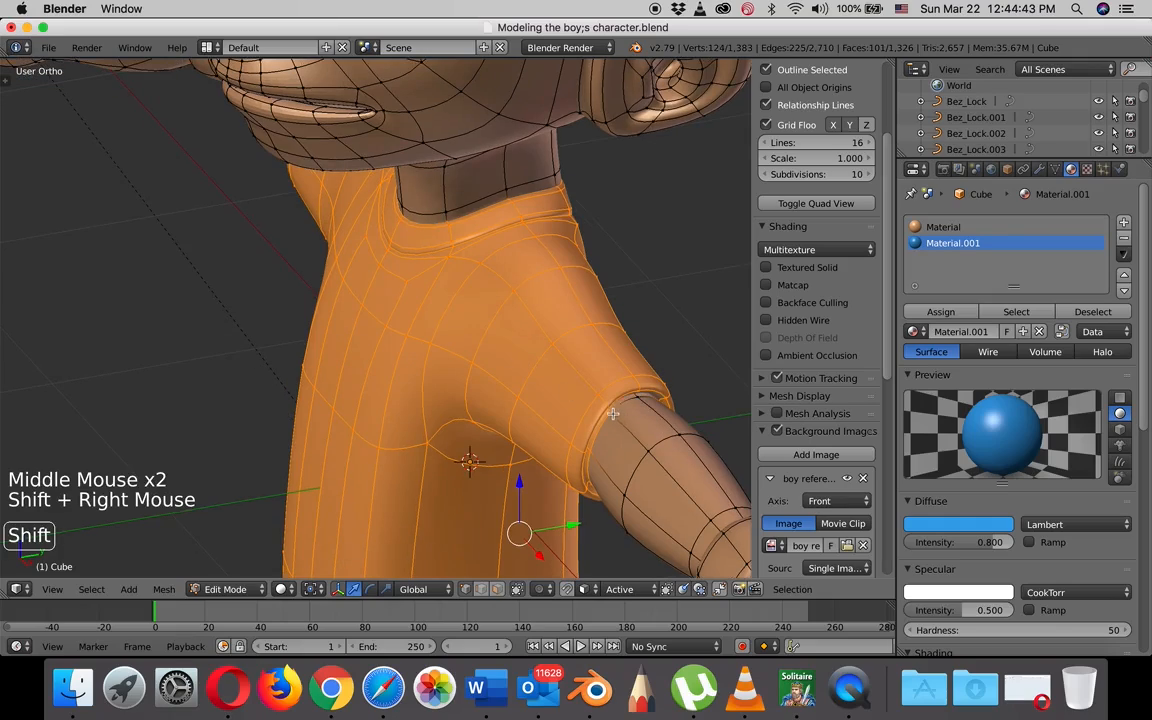
right_click(590, 480, "shift")
middle_click_drag(615, 481, 449, 352)
right_click(409, 288, "shift")
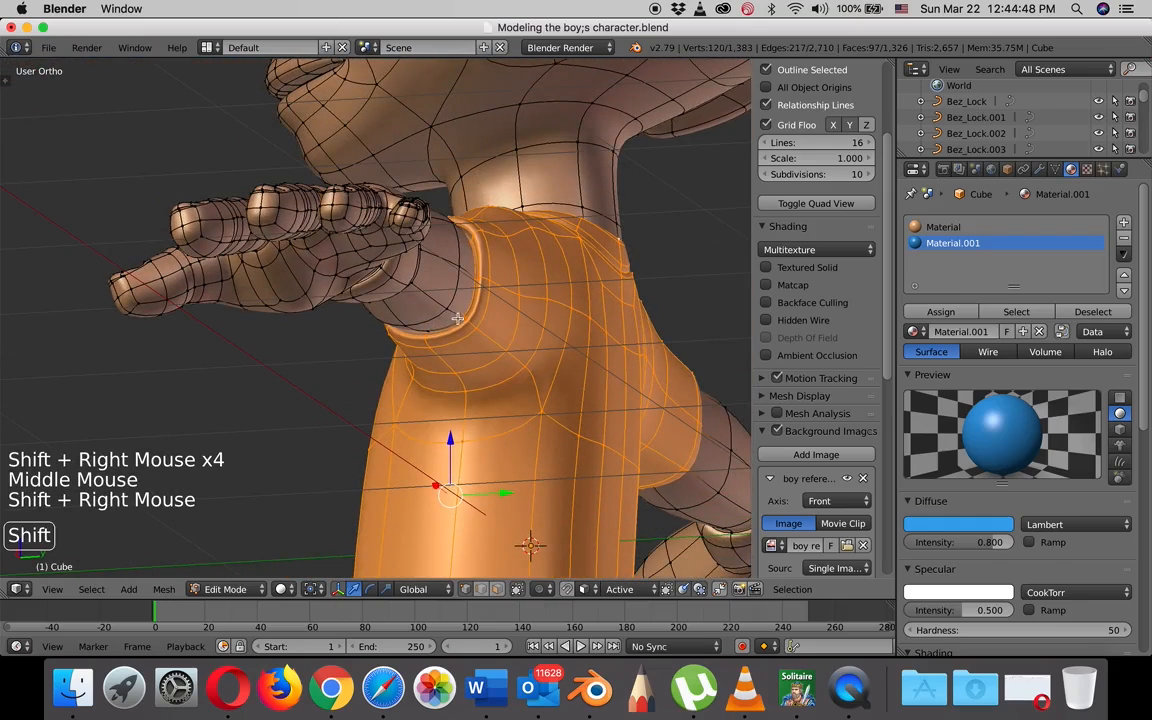
right_click(420, 262, "shift")
right_click(425, 247, "shift")
middle_click_drag(425, 247, 480, 331)
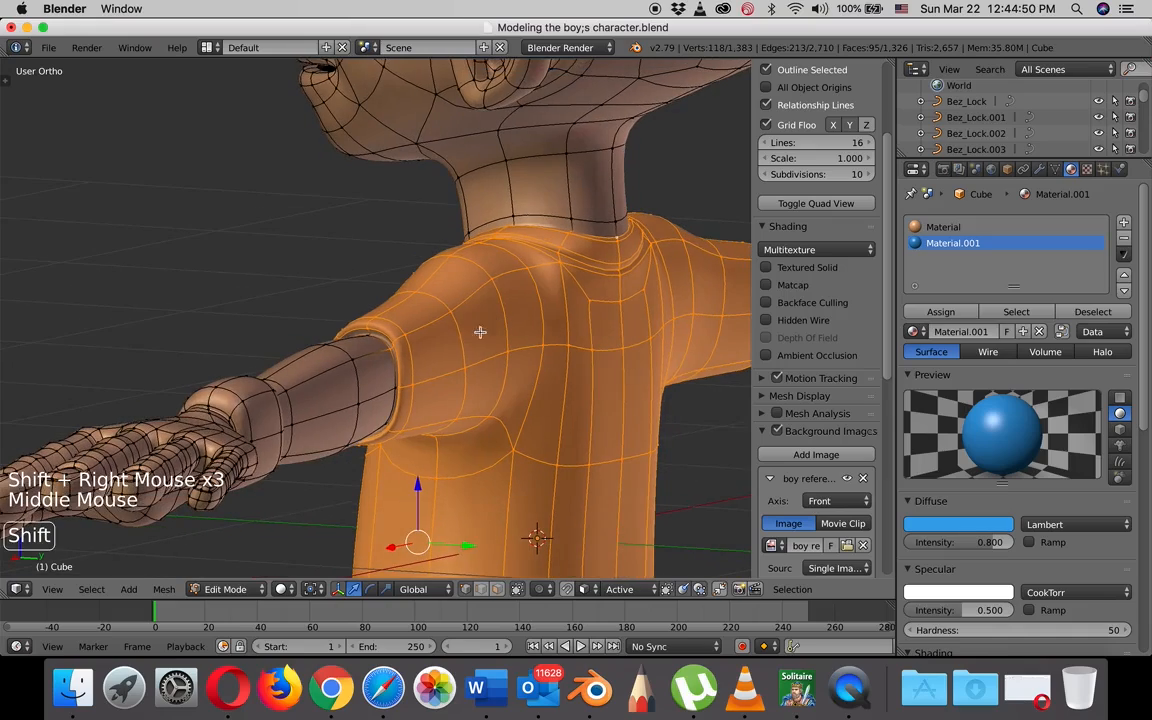
right_click(390, 356, "shift")
Deselect the trouser faces just below the shirt hem at the front and back.
middle_click_drag(398, 368, 488, 322)
scroll(527, 386, "down", 3)
right_click(455, 466, "shift")
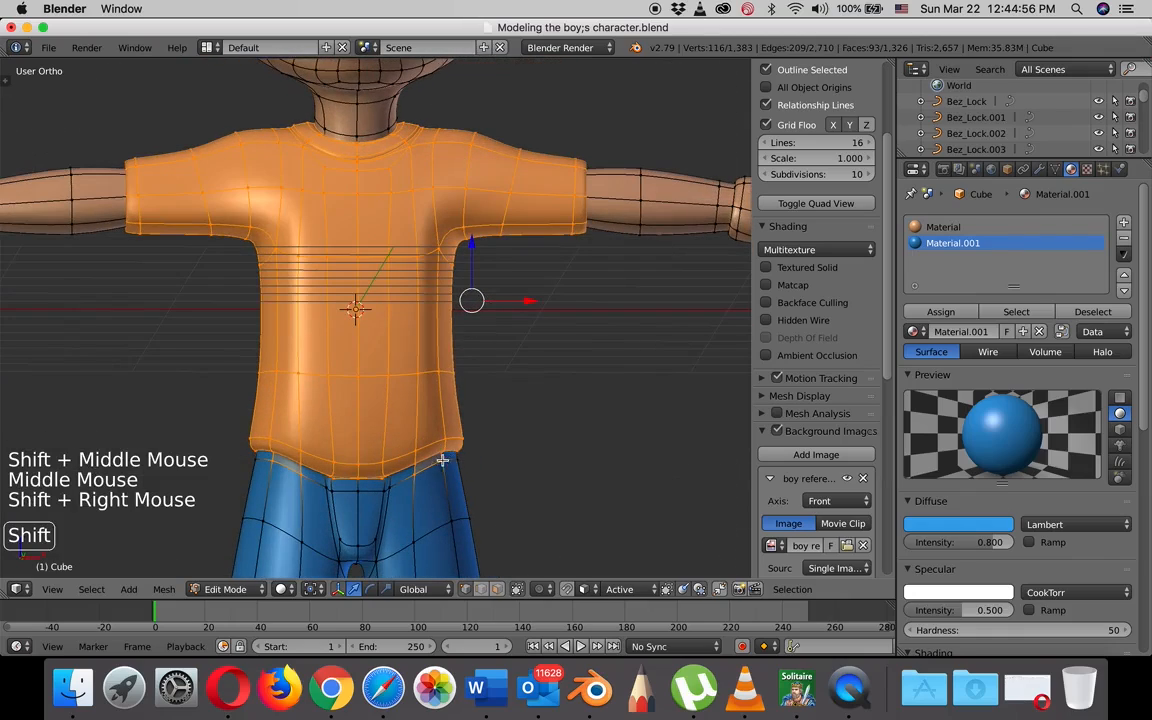
right_click(419, 475, "shift")
right_click(383, 482, "shift")
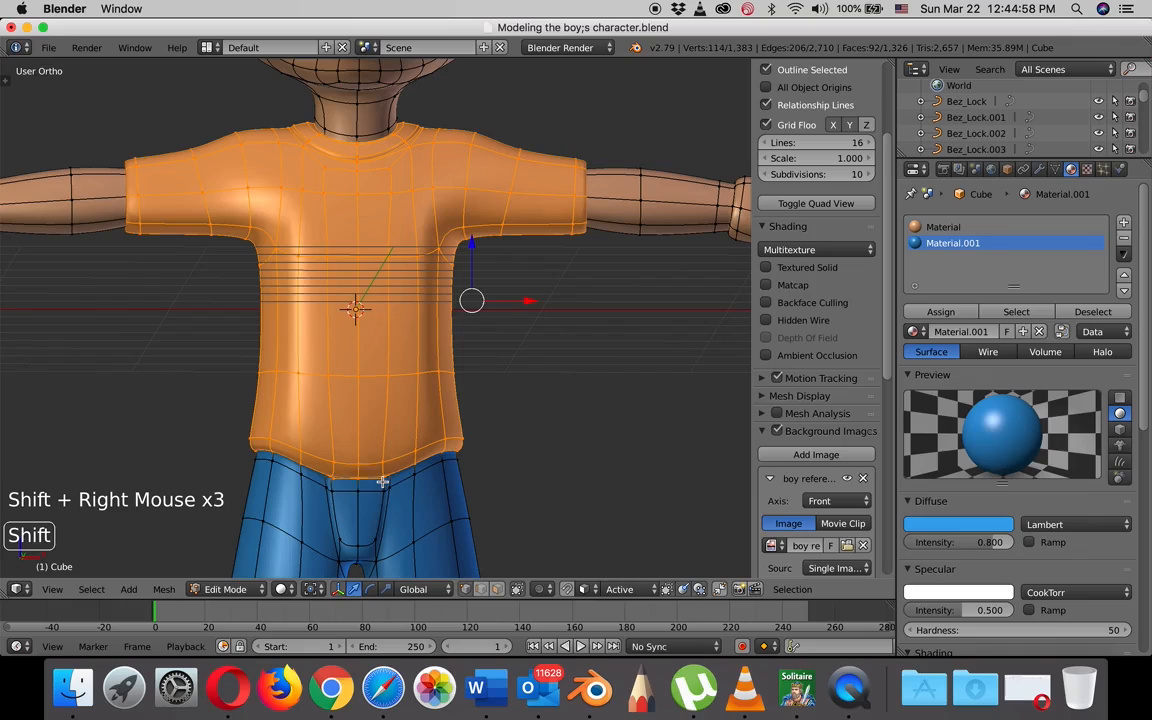
right_click(360, 480, "shift")
middle_click_drag(473, 492, 297, 427)
right_click(397, 426, "shift")
right_click(440, 428, "shift")
right_click(465, 433, "shift")
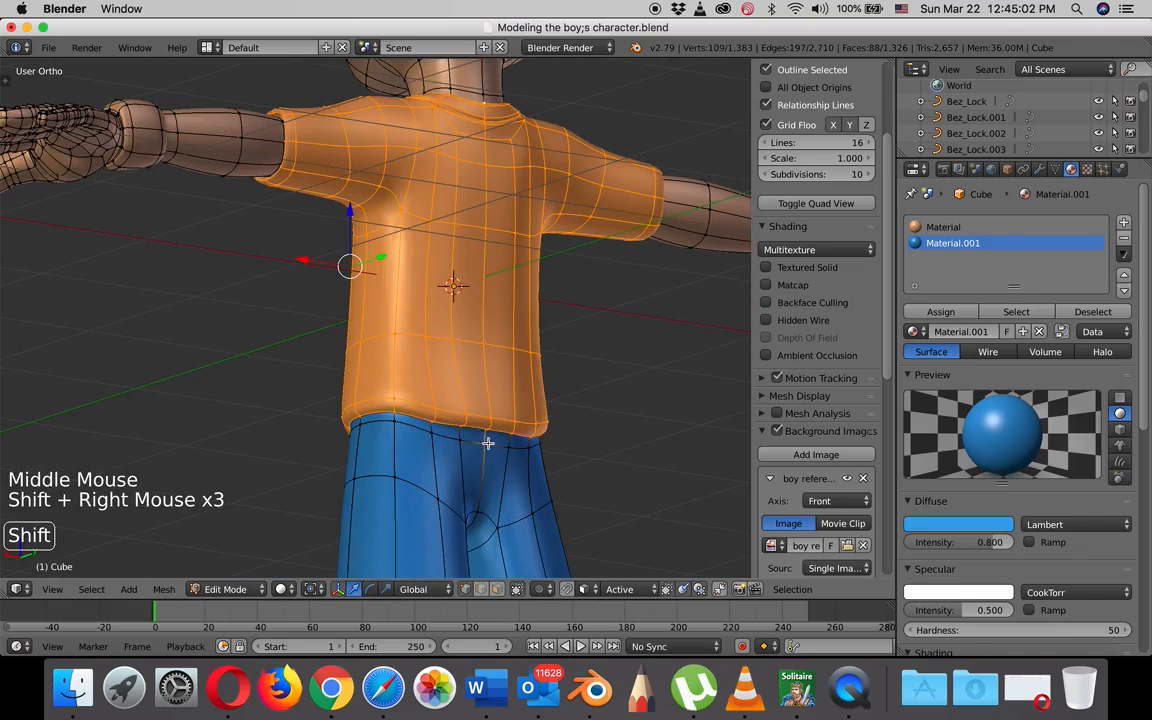
right_click(488, 440, "shift")
middle_click_drag(488, 440, 560, 422)
scroll(468, 460, "down", 3)
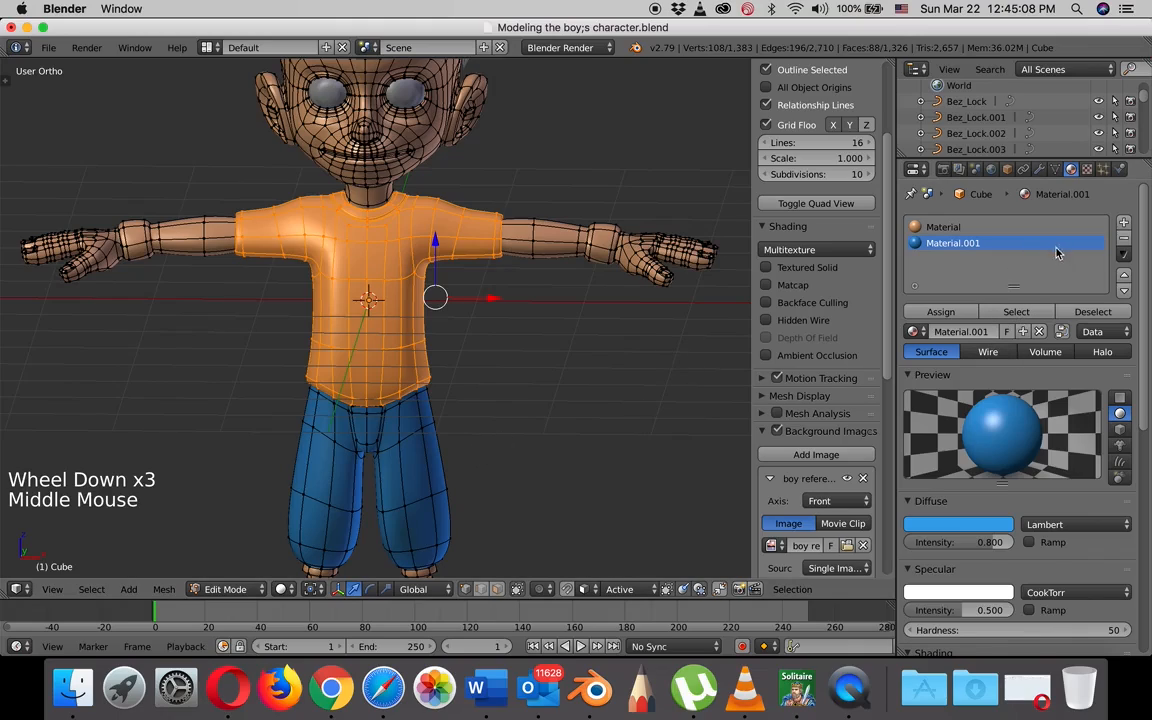
Add a vertex group named shirt and assign the selected shirt faces to it.
left_click(1055, 170)
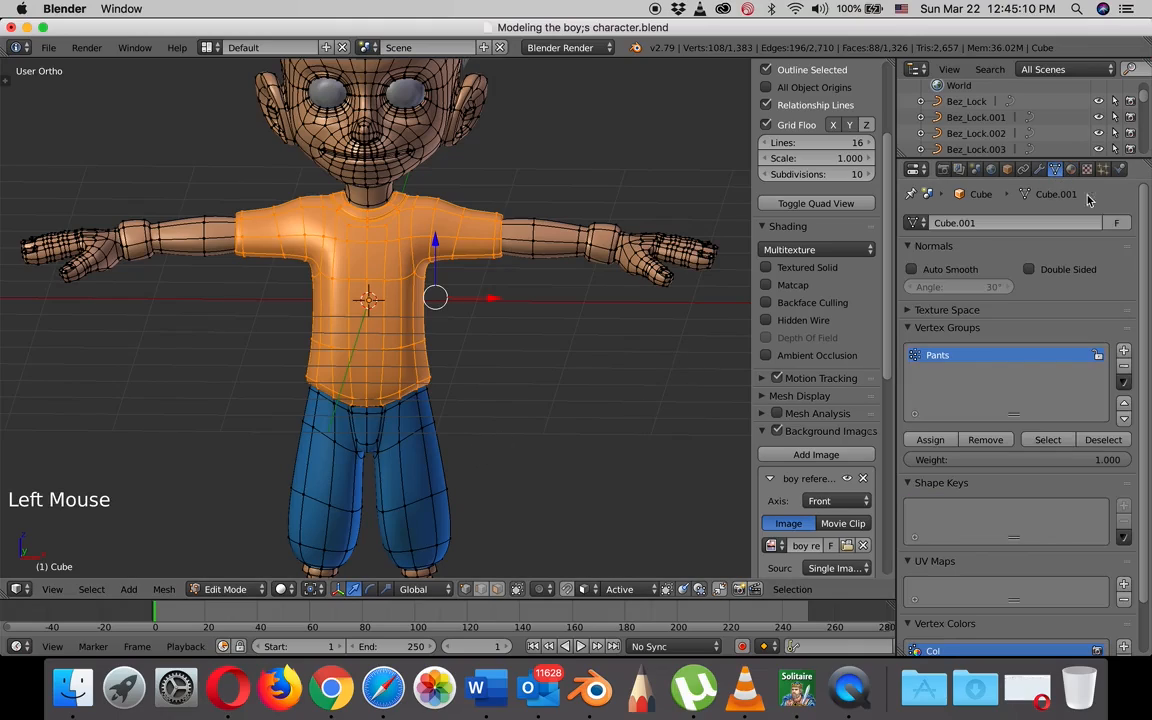
left_click(1123, 351)
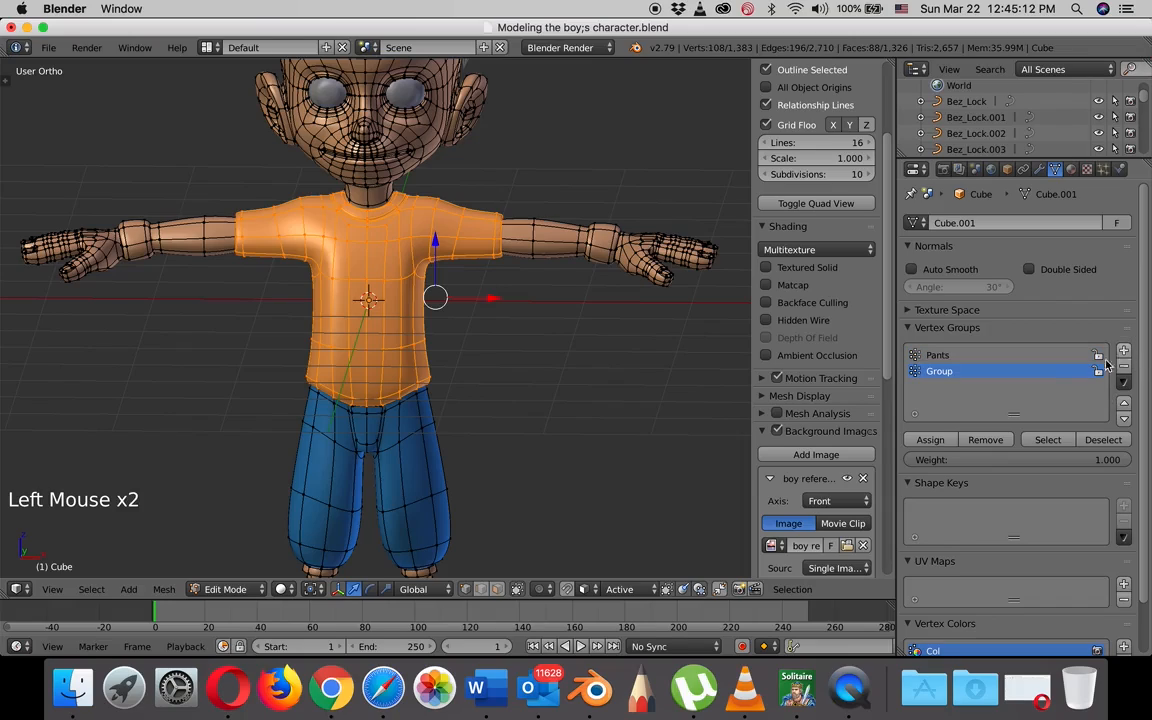
left_click(940, 372)
double_click(941, 373)
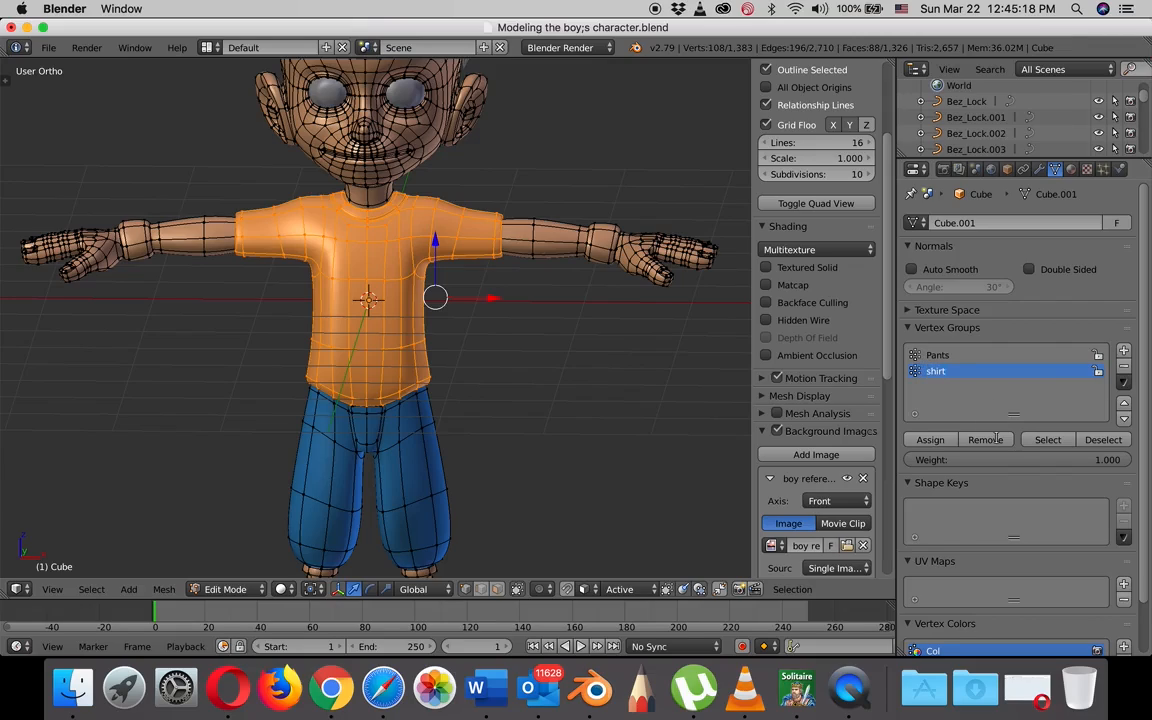
left_click(932, 441)
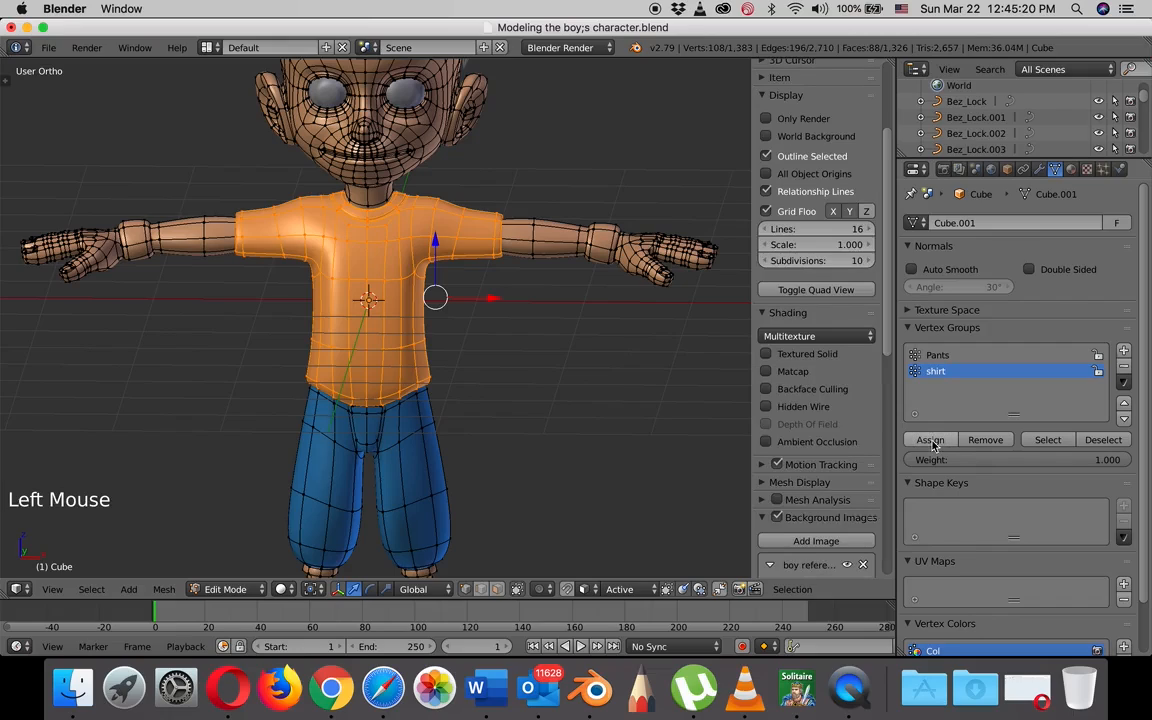
Add a third material to the body with a white diffuse colour and assign it to the selected shirt faces.
left_click(1071, 169)
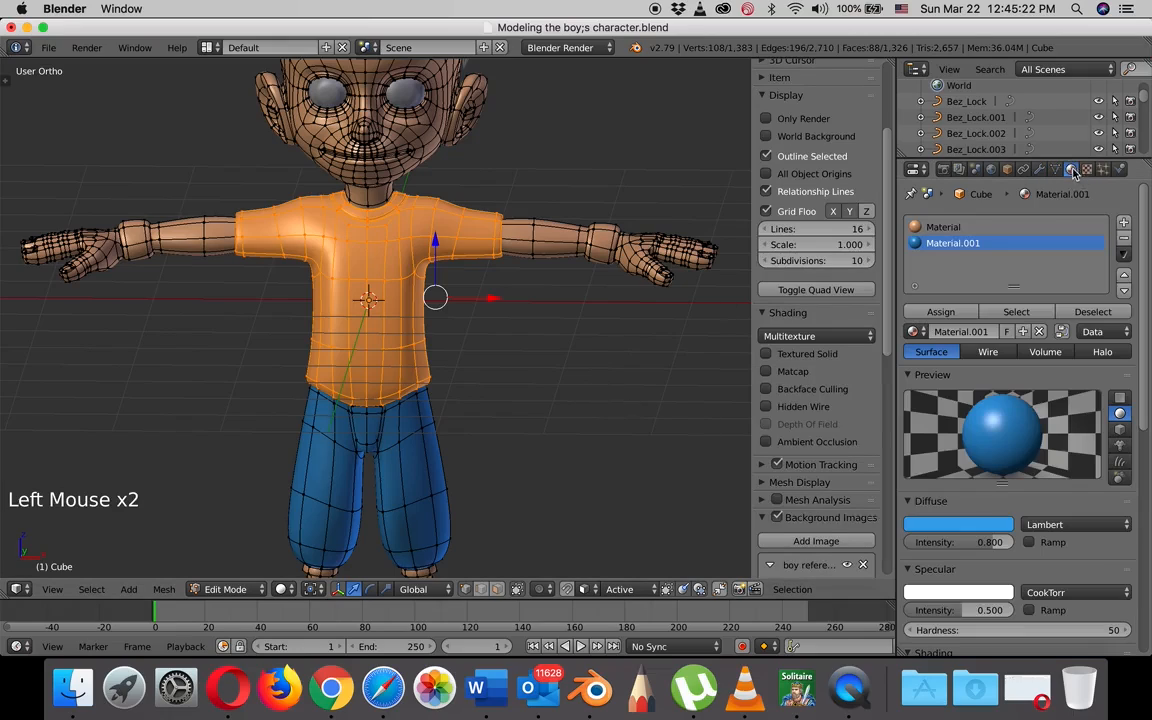
left_click(1125, 222)
left_click(978, 333)
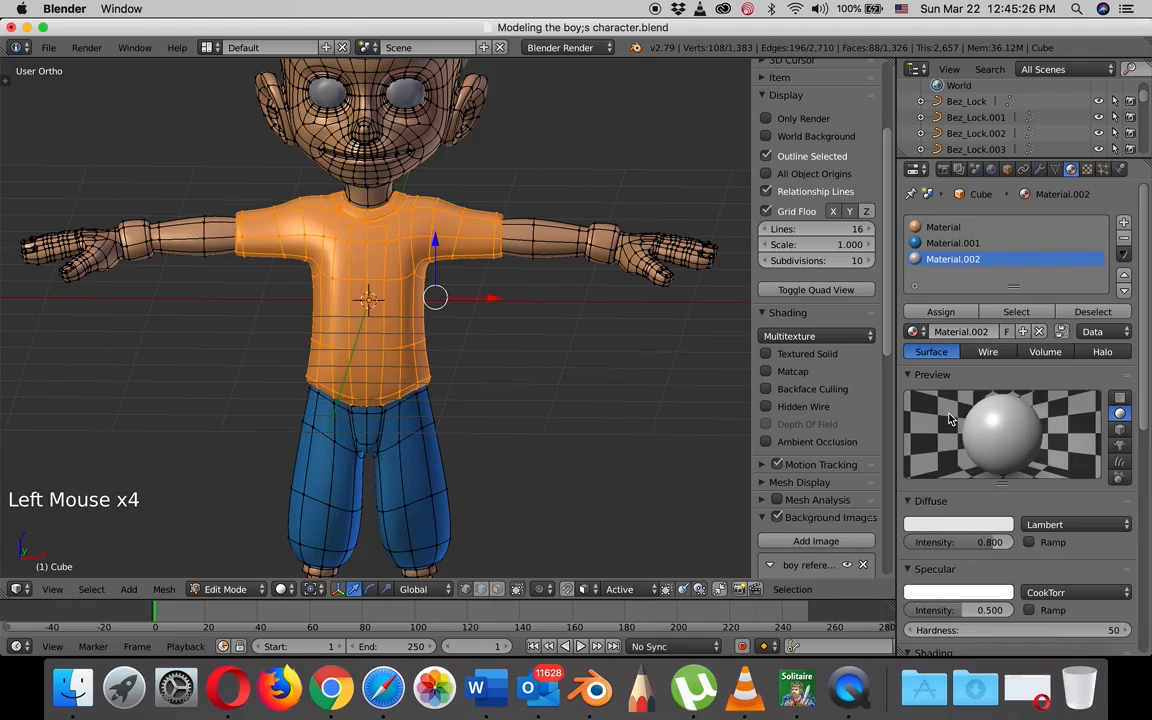
left_click(958, 525)
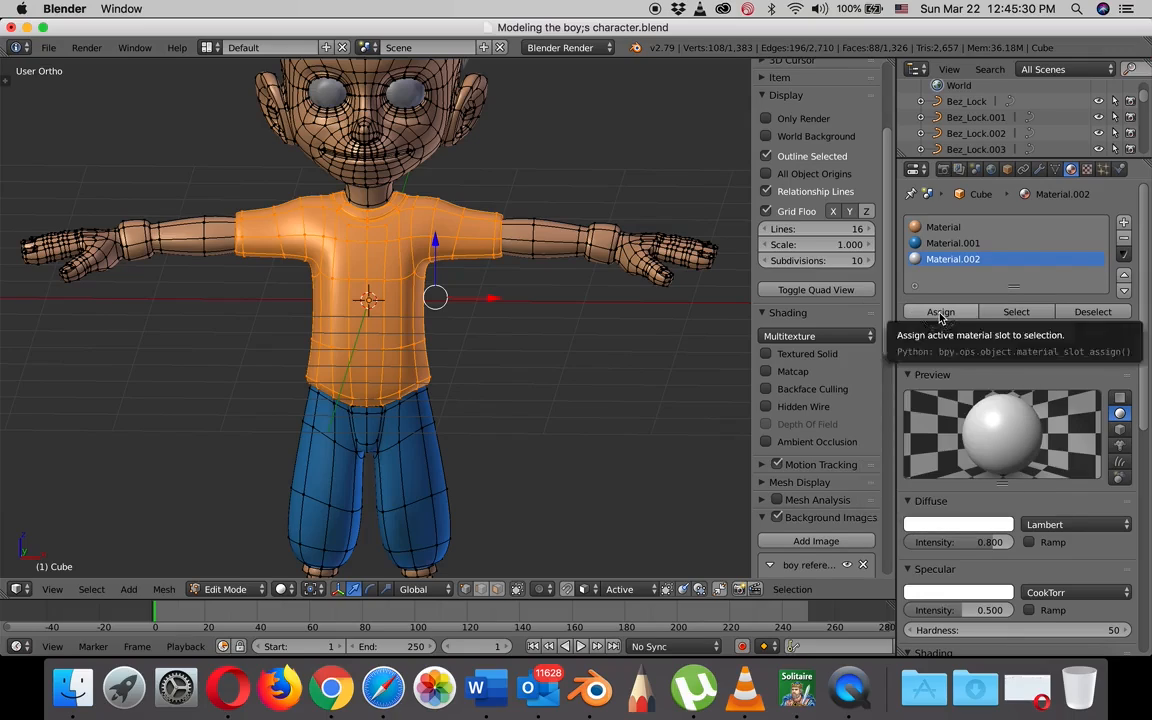
left_click(940, 313)
Compare the white shirt with the reference drawing from the front in Object Mode.
key("Tab")
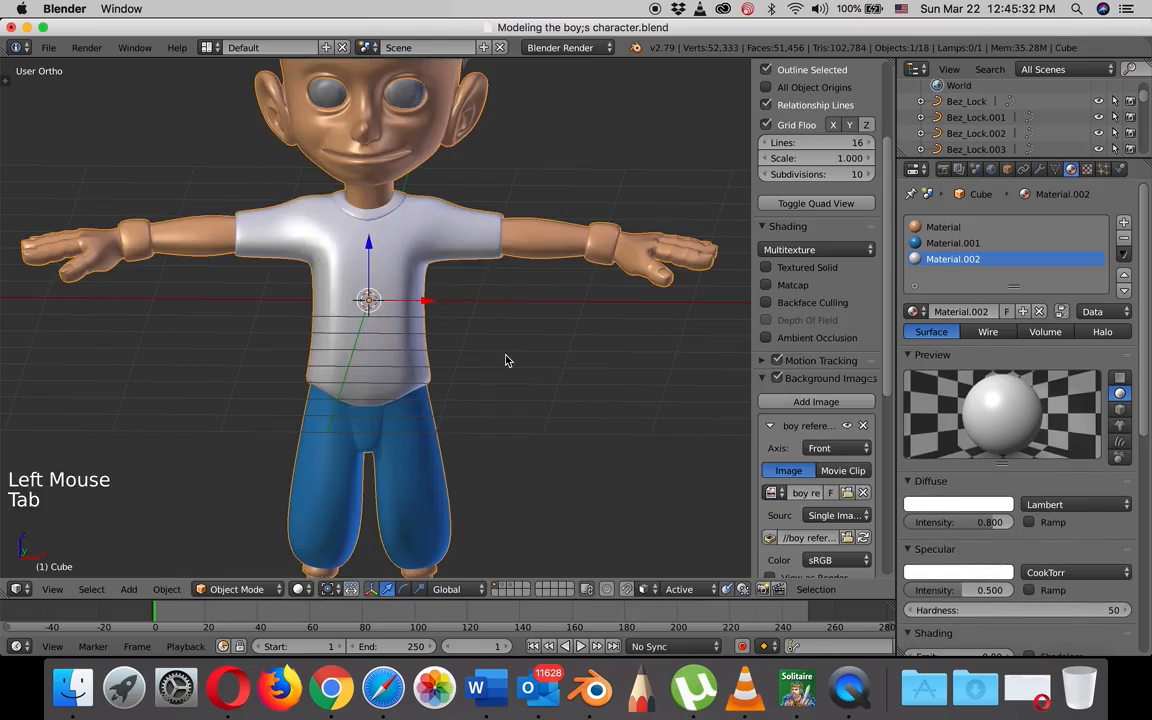
middle_click_drag(507, 360, 404, 355)
key("KP_1")
scroll(504, 365, "down", 4)
middle_click_drag(617, 365, 543, 373, "shift")
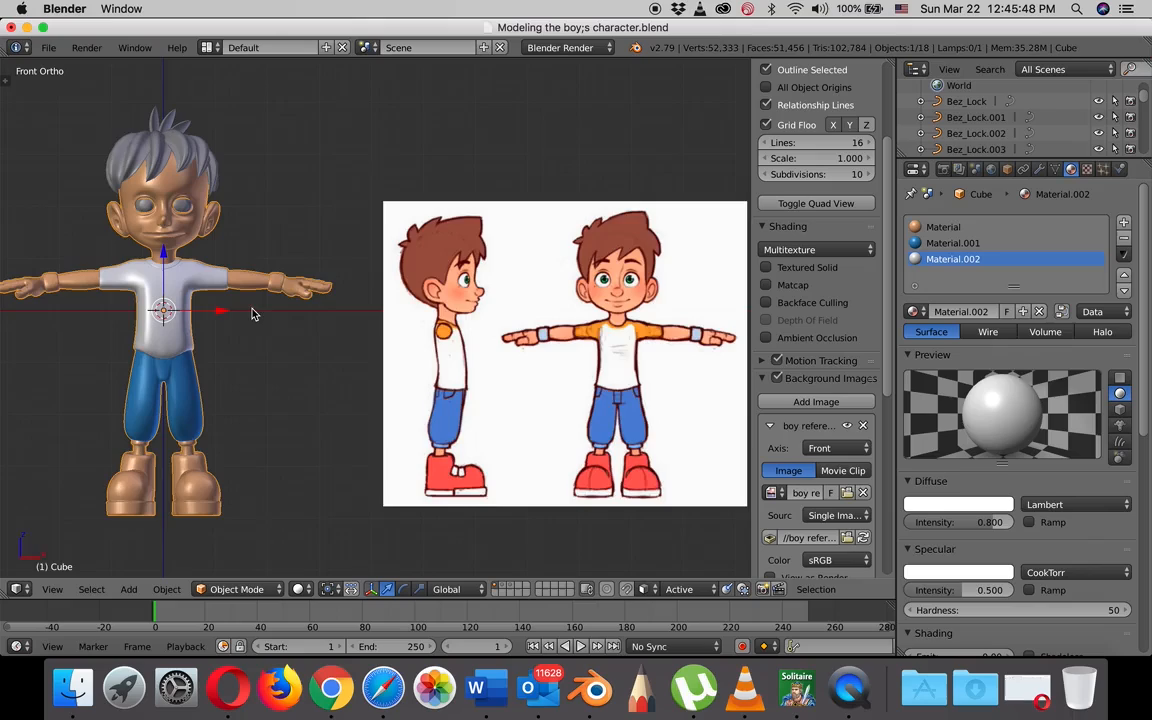
middle_click_drag(252, 311, 453, 331, "shift")
scroll(386, 319, "up", 4)
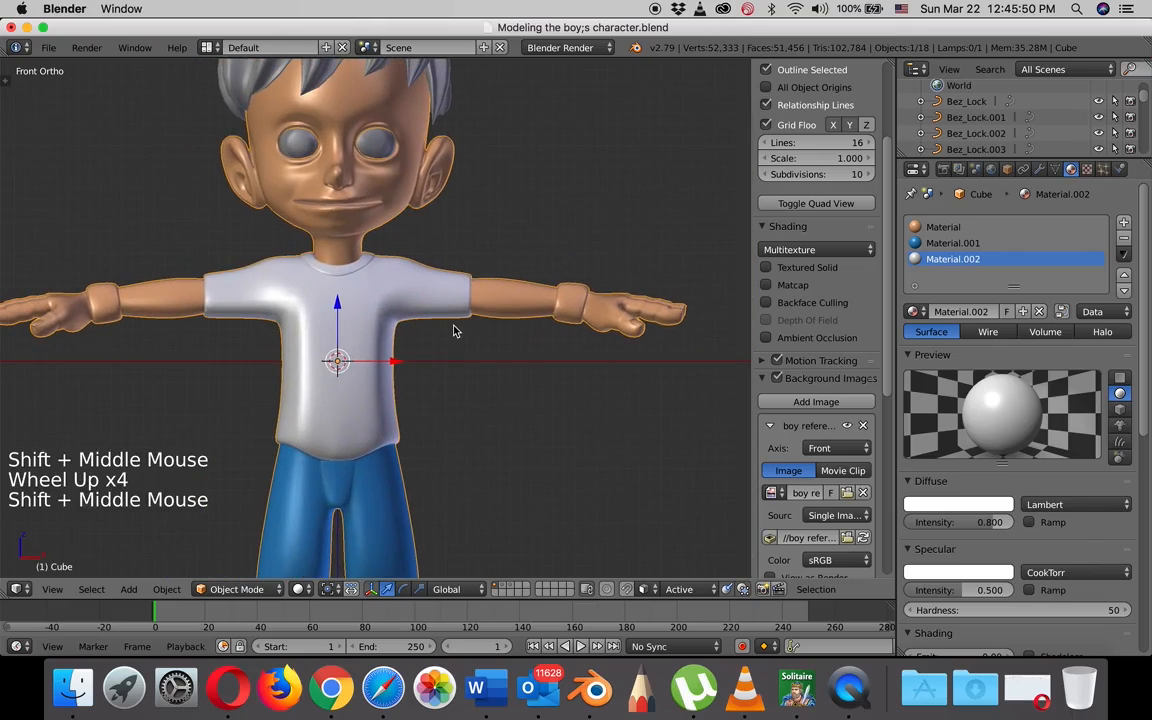
Return to Edit Mode, clear the selection and reselect the faces of the shirt vertex group.
key("Tab")
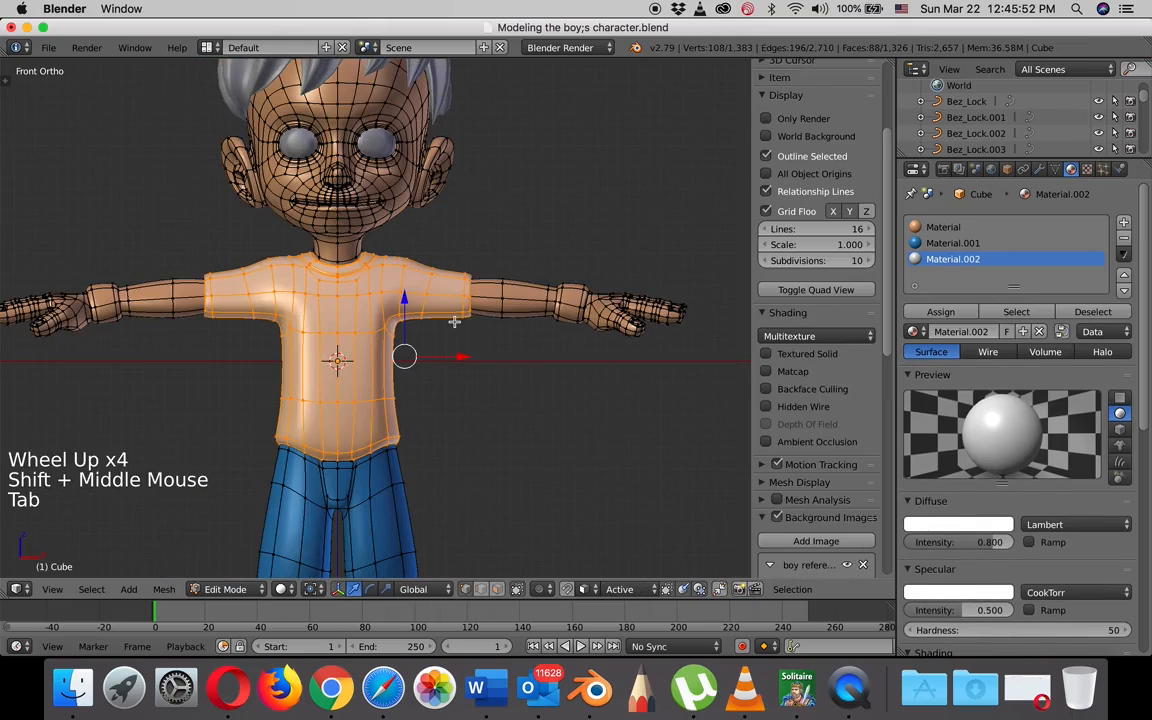
key("a")
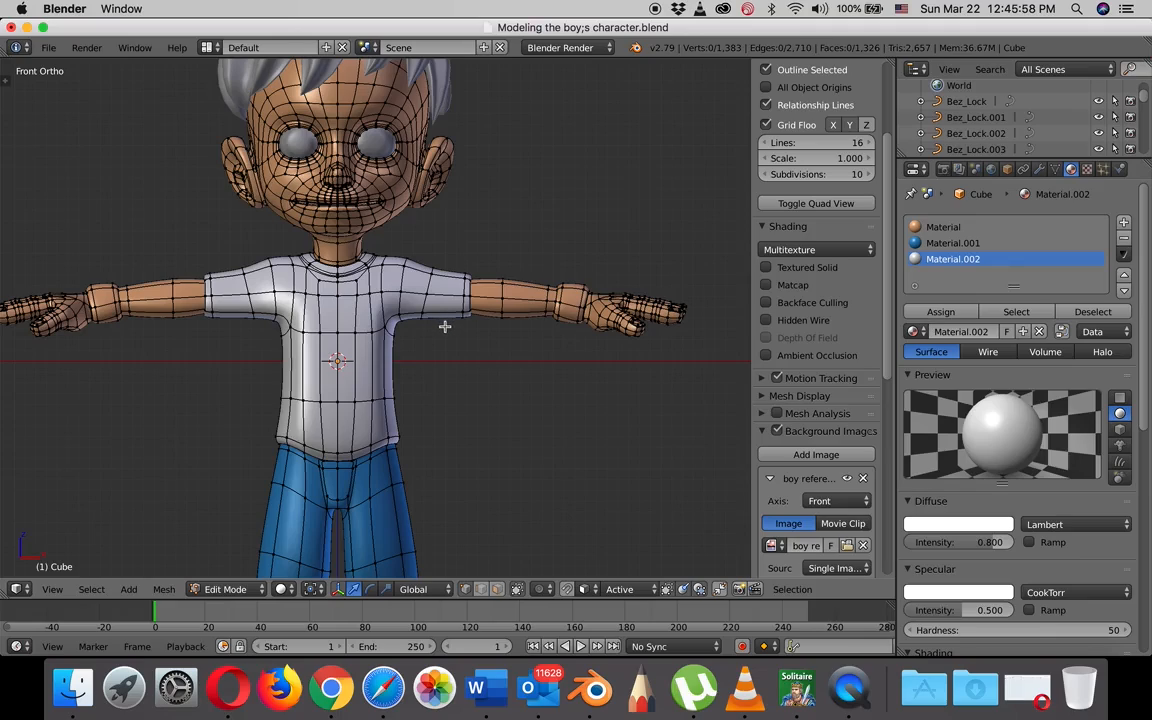
left_click(1057, 172)
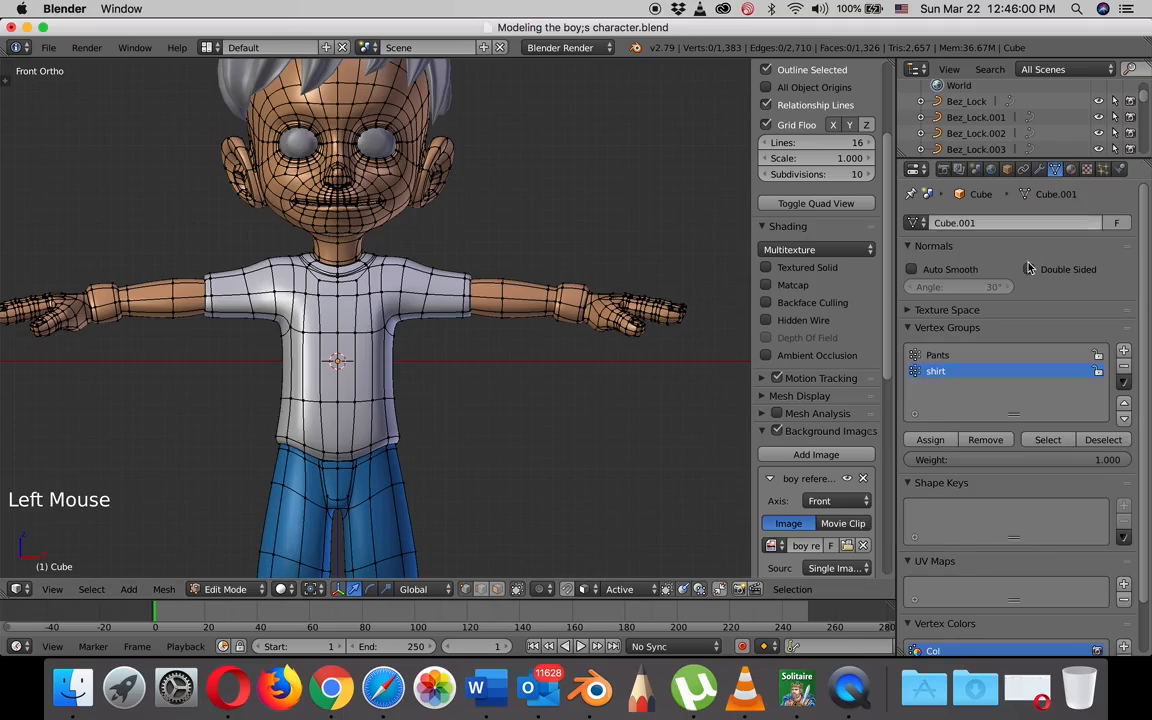
left_click(1048, 440)
Circle-deselect the torso faces through the wireframe, keeping the sleeves, shoulders and collar selected.
key("z")
scroll(325, 323, "up", 2)
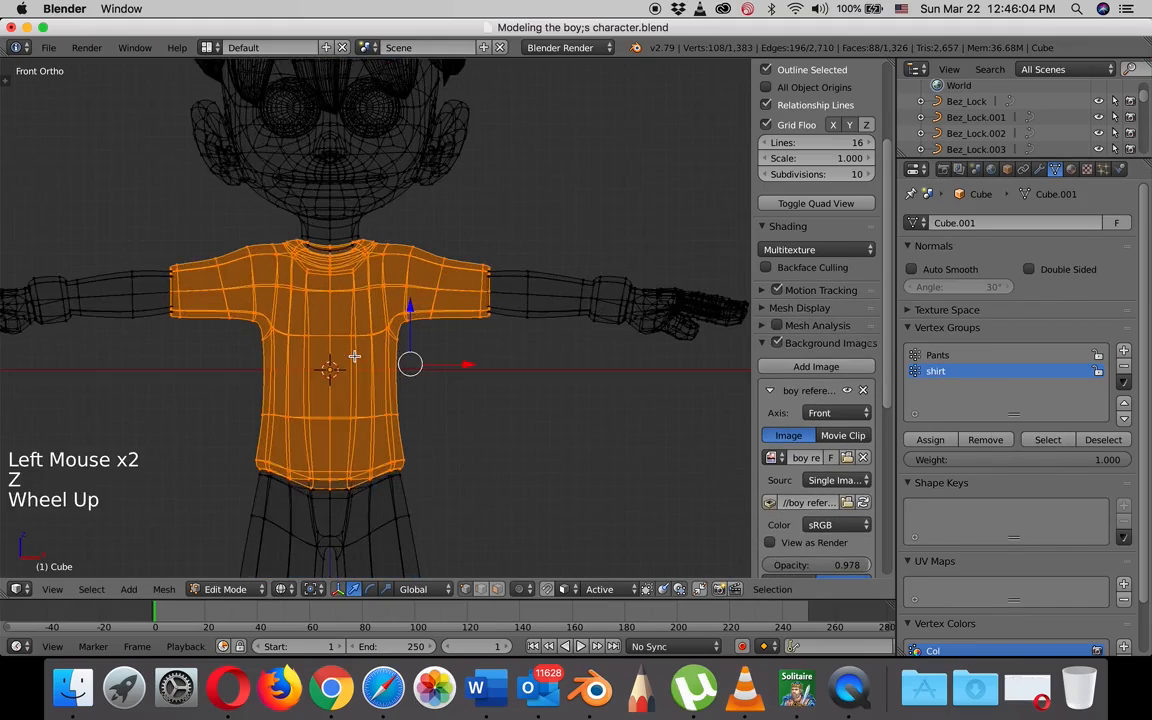
middle_click_drag(321, 321, 405, 345, "shift")
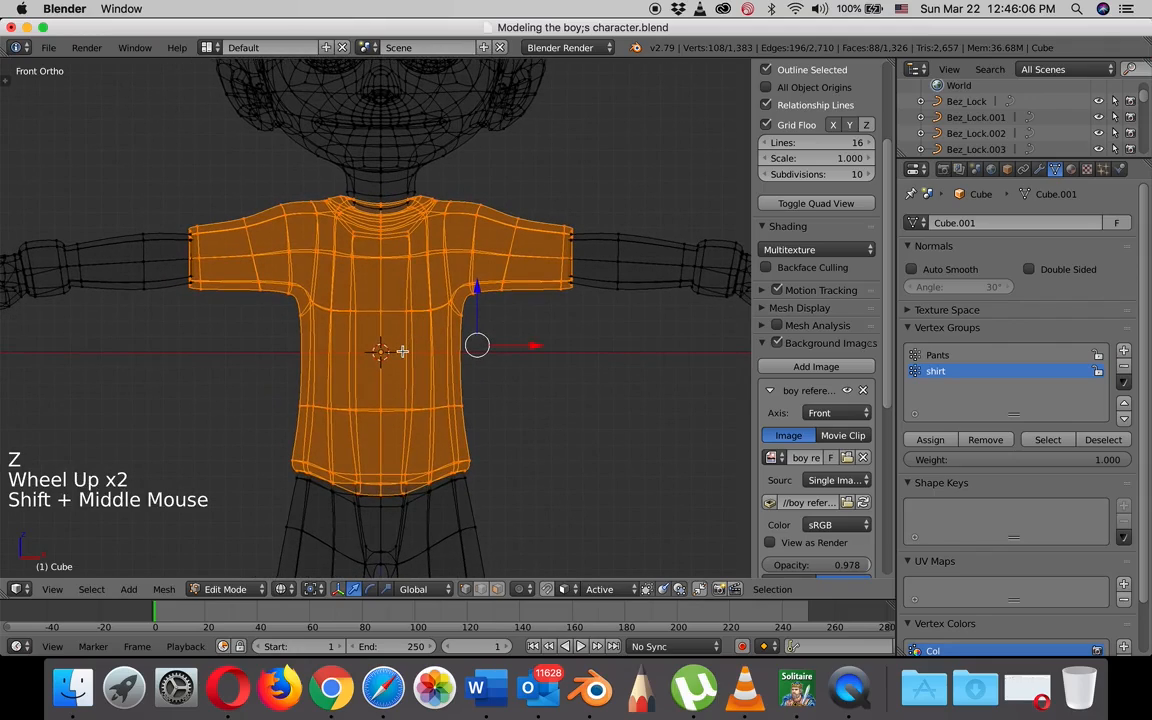
key("c")
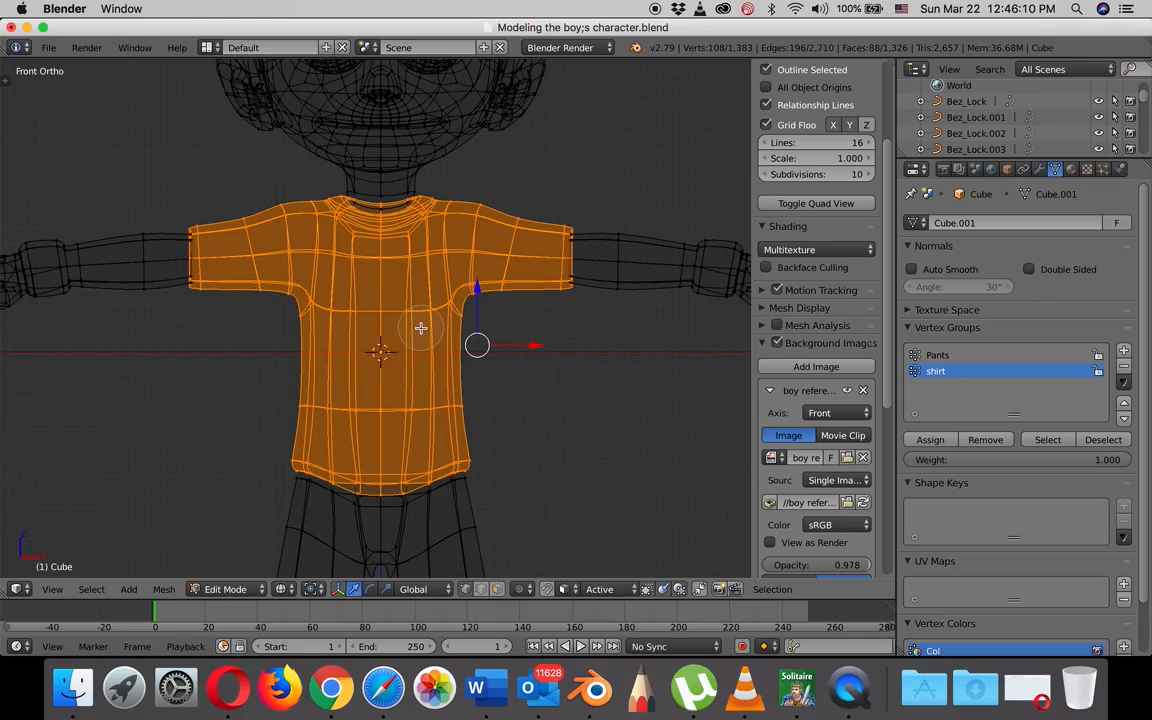
mouse_move(421, 326)
middle_mouse_down()
mouse_move(378, 306)
mouse_move(342, 311)
mouse_move(330, 339)
mouse_move(290, 360)
mouse_move(489, 440)
mouse_move(397, 487)
mouse_move(275, 437)
middle_mouse_up()
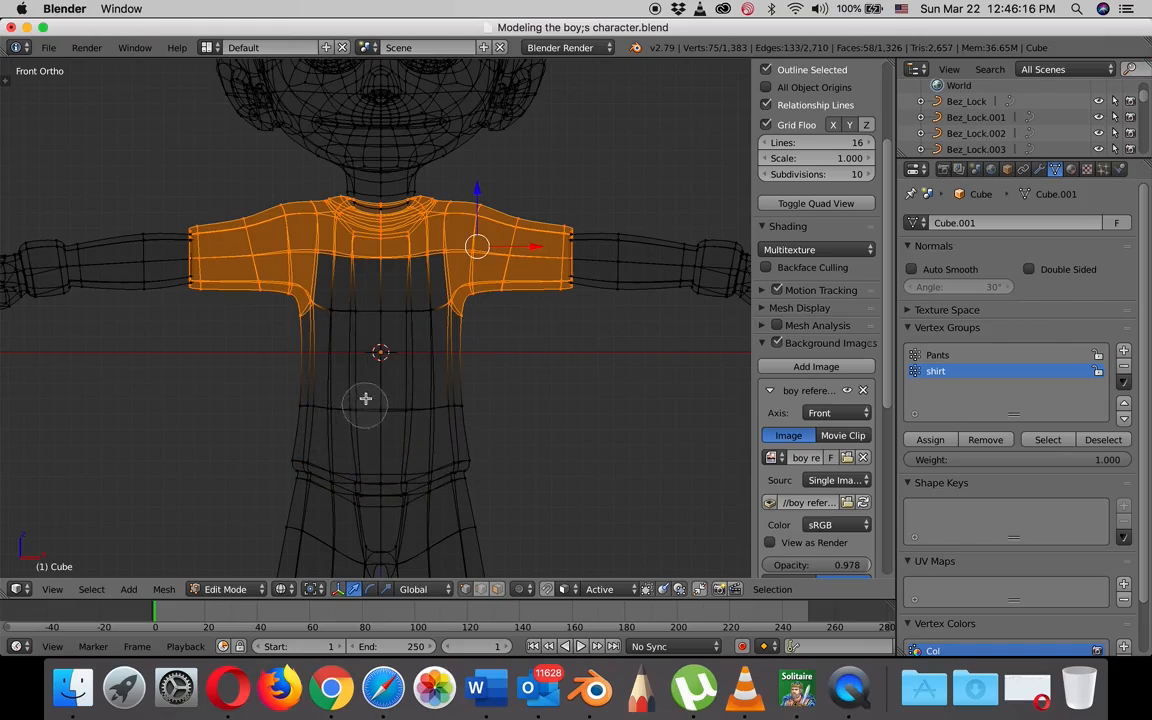
mouse_move(380, 309)
middle_mouse_down()
mouse_move(380, 288)
mouse_move(412, 263)
mouse_move(363, 267)
mouse_move(338, 316)
mouse_move(386, 319)
middle_mouse_up()
key("Escape")
Switch to solid shading and deselect the stray chest vertices below the collar, keeping the sleeves, shoulders and collar selected.
key("z")
scroll(431, 205, "up", 3)
right_click(430, 162, "shift")
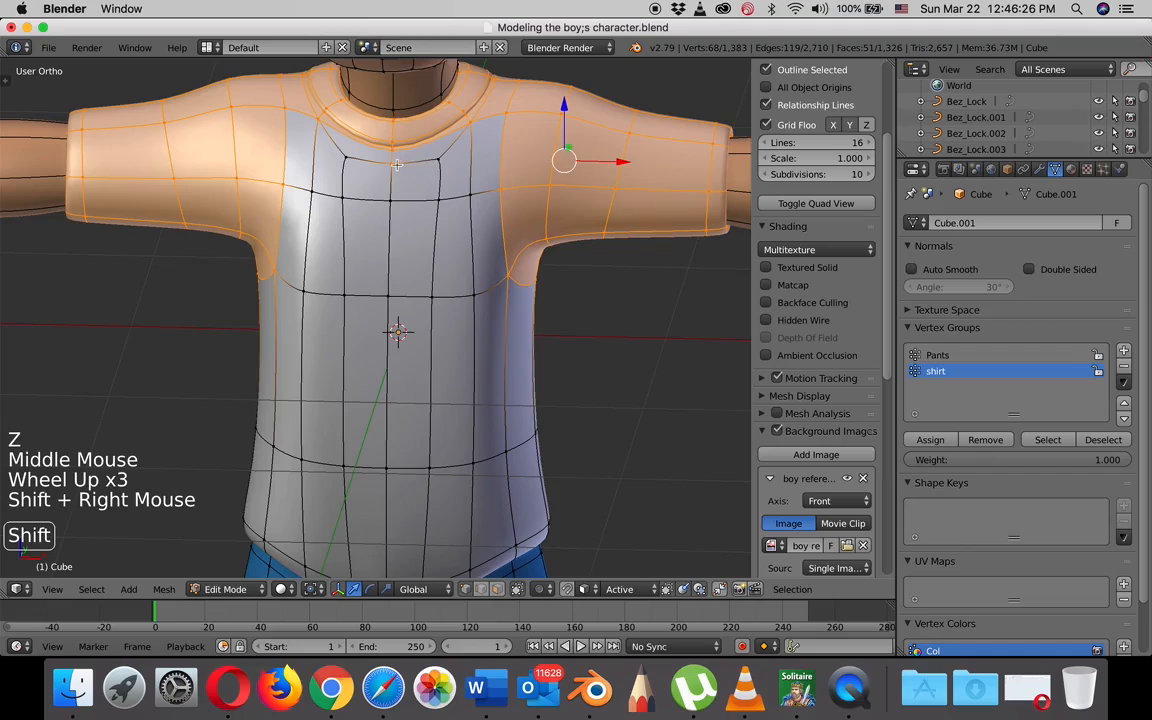
right_click(397, 164, "shift")
middle_click_drag(397, 164, 283, 194)
right_click(429, 244, "shift")
right_click(434, 247, "shift")
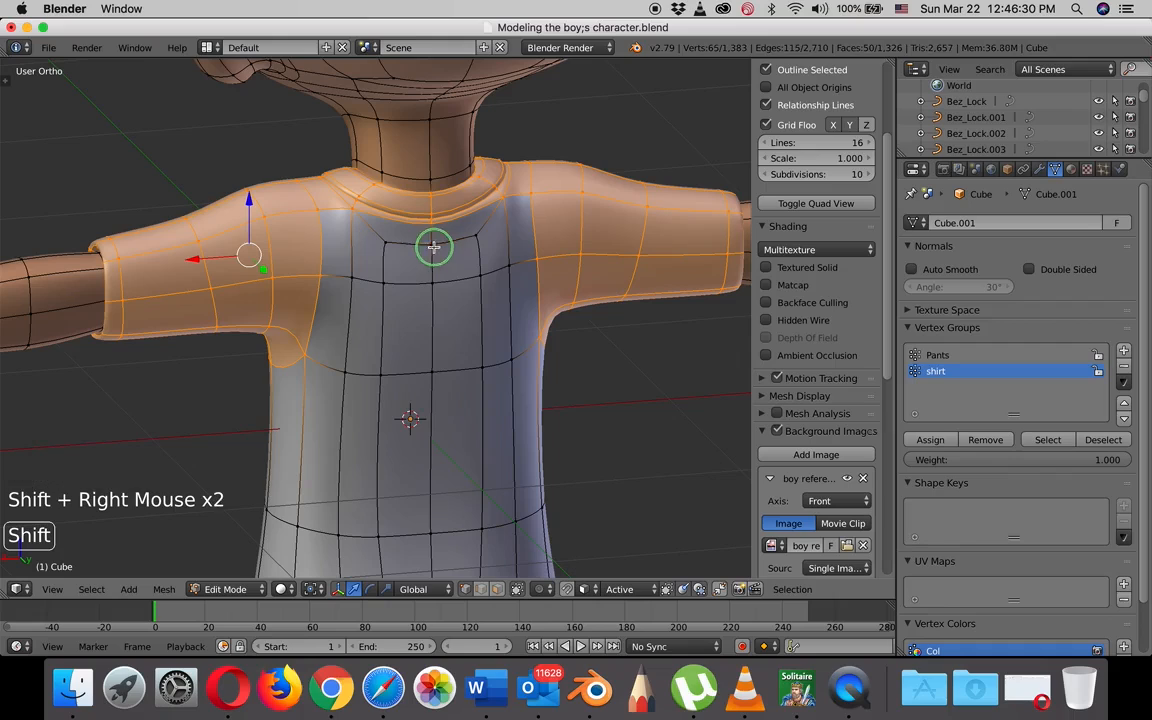
middle_click_drag(434, 247, 579, 272)
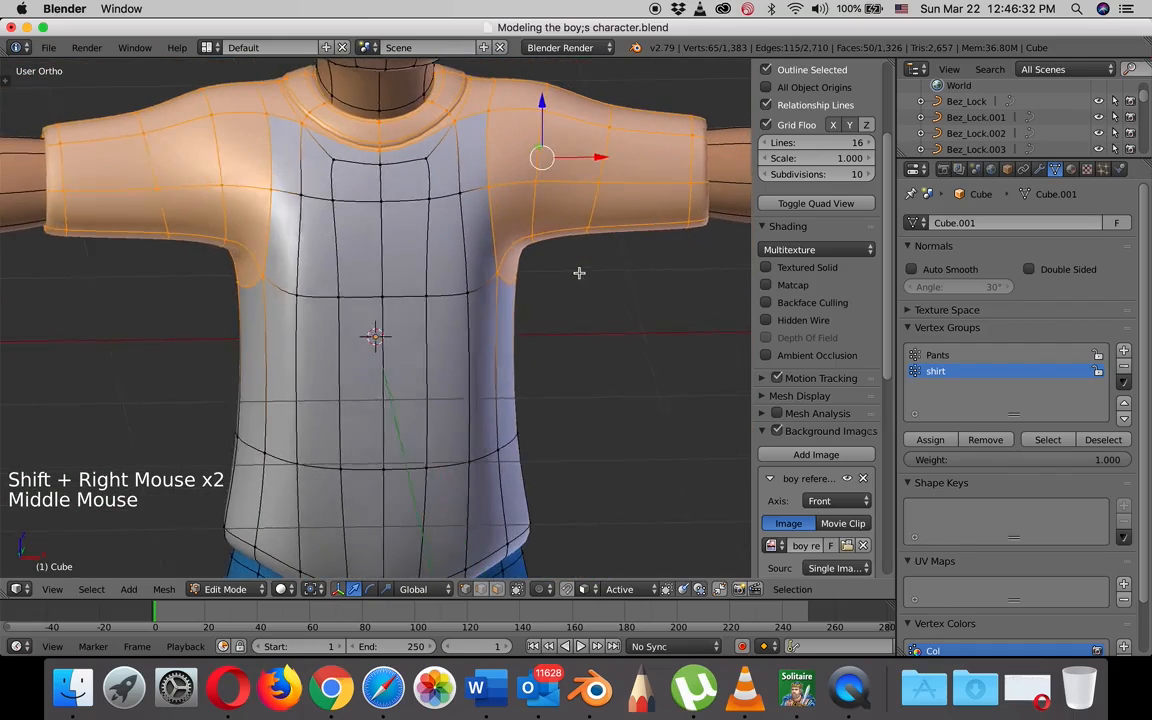
scroll(579, 272, "down", 2)
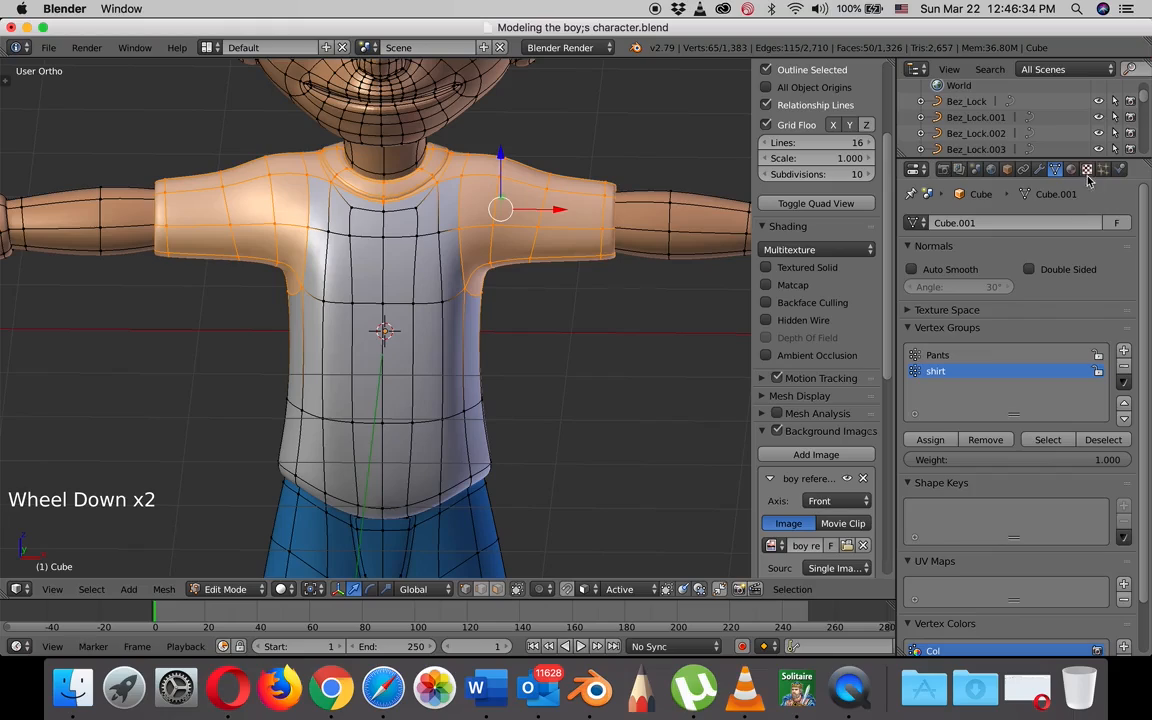
Add a fourth material with an orange diffuse colour (R 1.000, G 0.281, B 0.017) and assign it to the selected sleeve and collar faces.
left_click(1071, 169)
left_click(1124, 222)
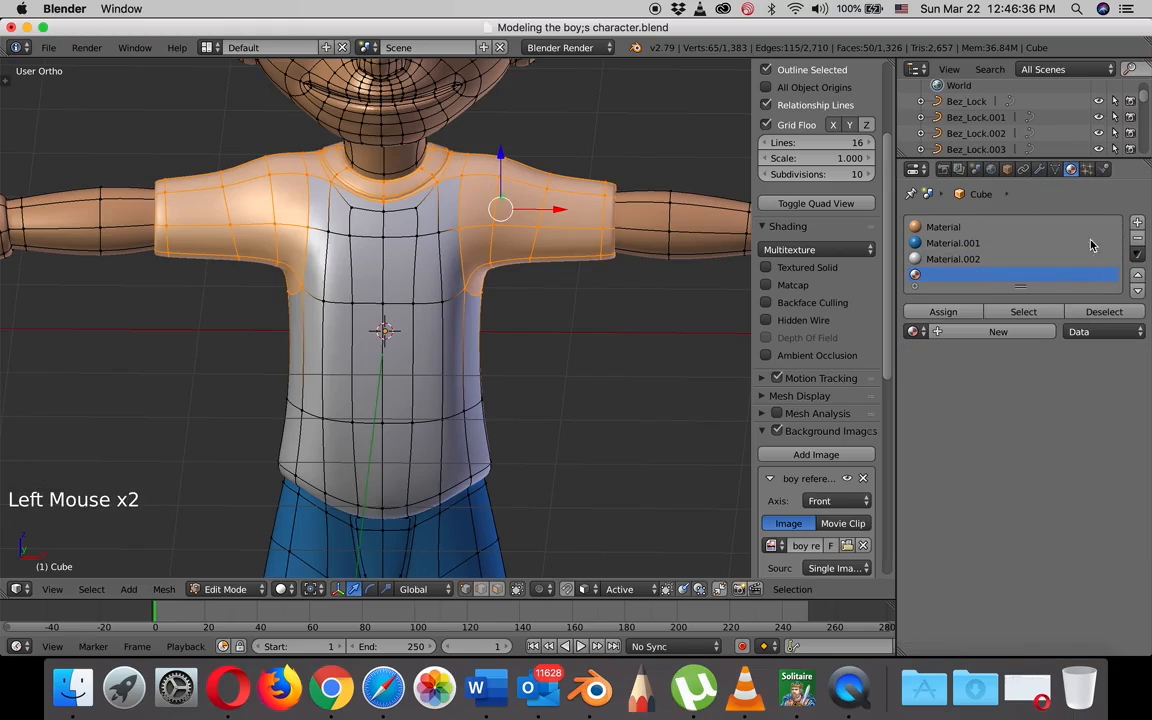
left_click(995, 331)
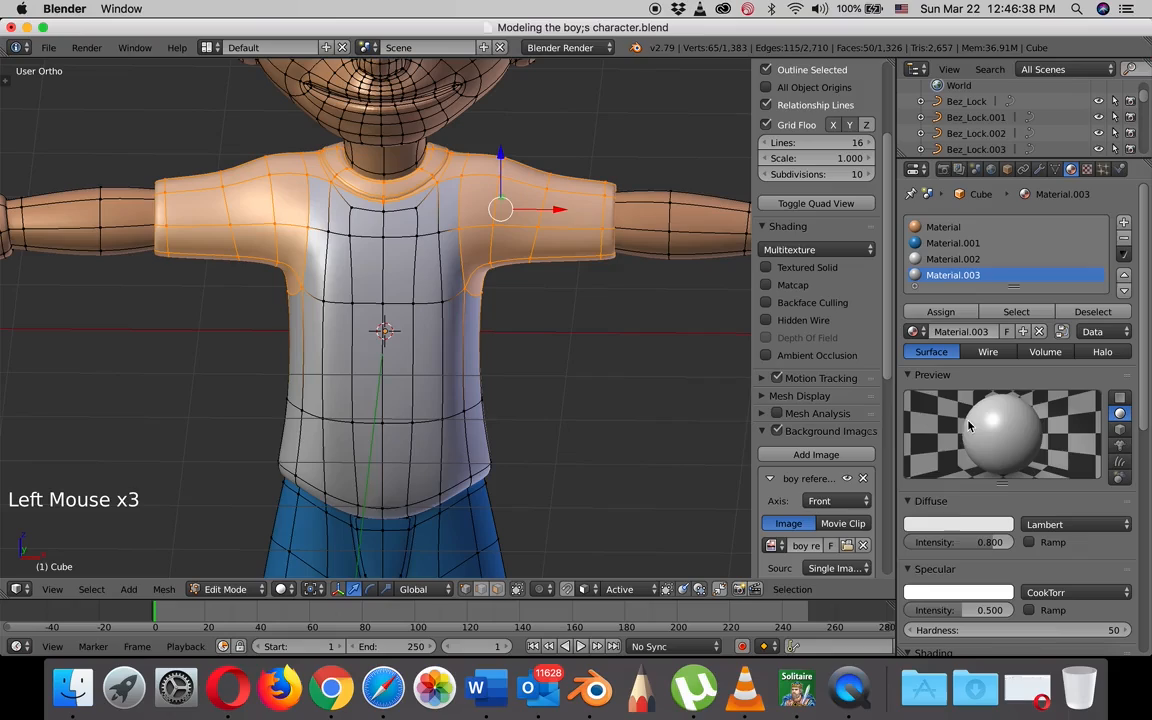
left_click(958, 526)
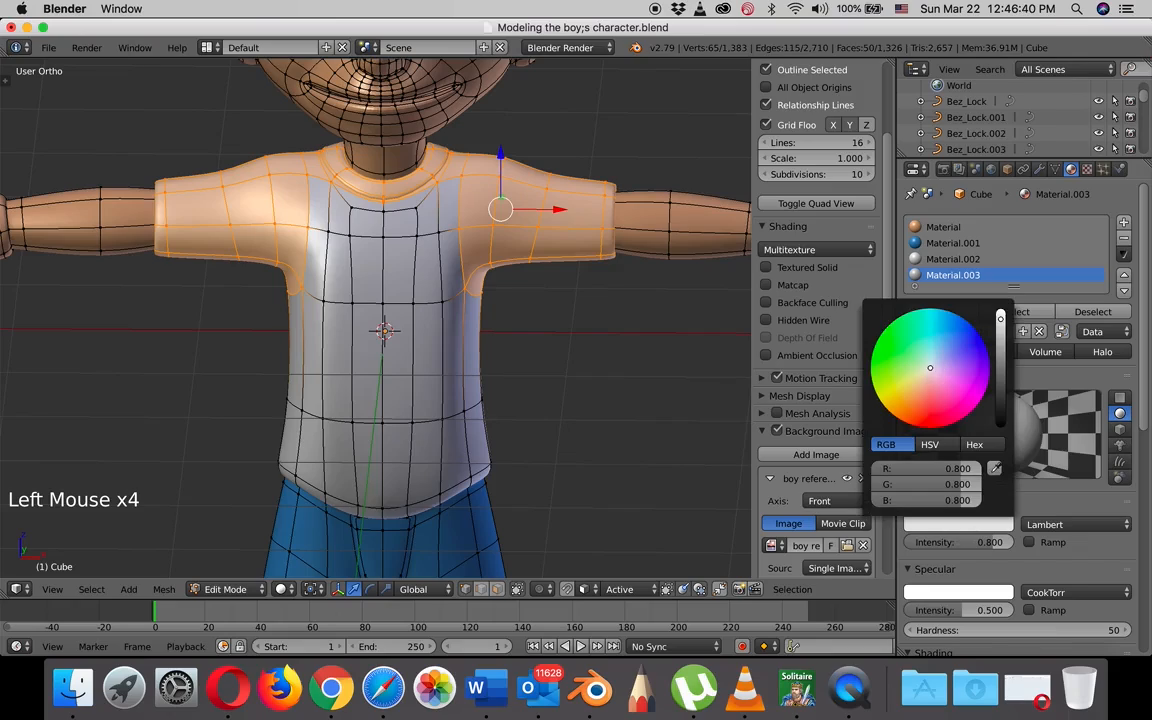
left_click_drag(930, 368, 901, 406)
left_click_drag(1000, 323, 1000, 314)
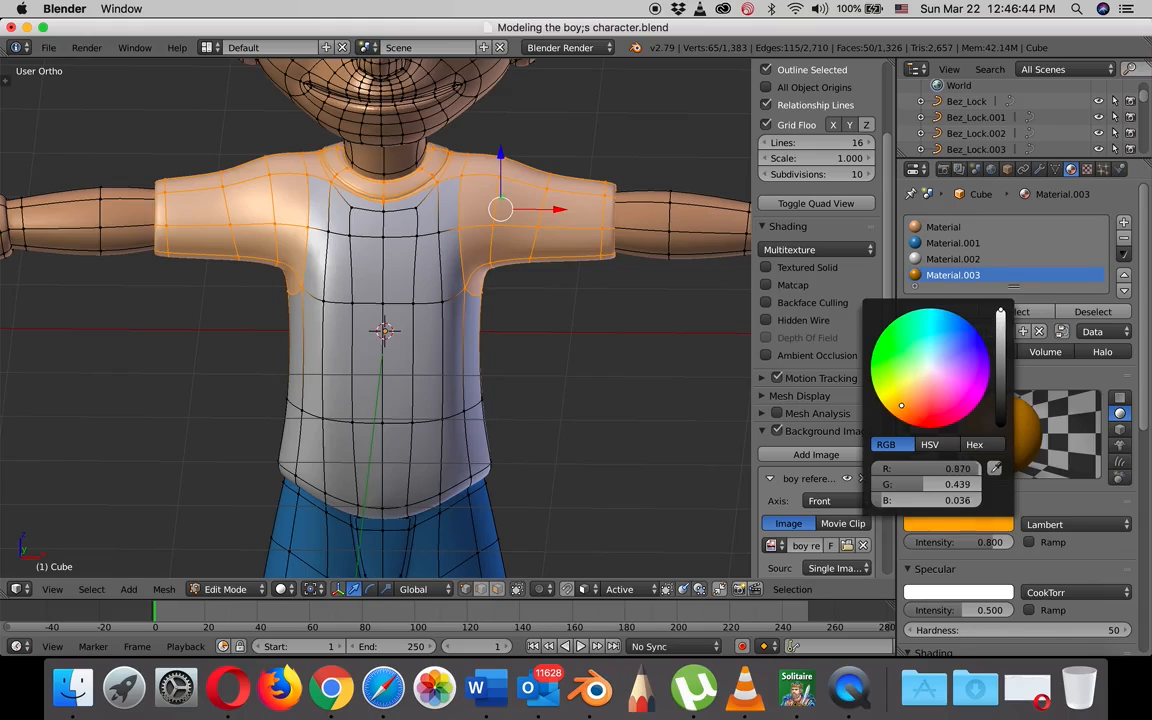
left_click_drag(903, 410, 905, 413)
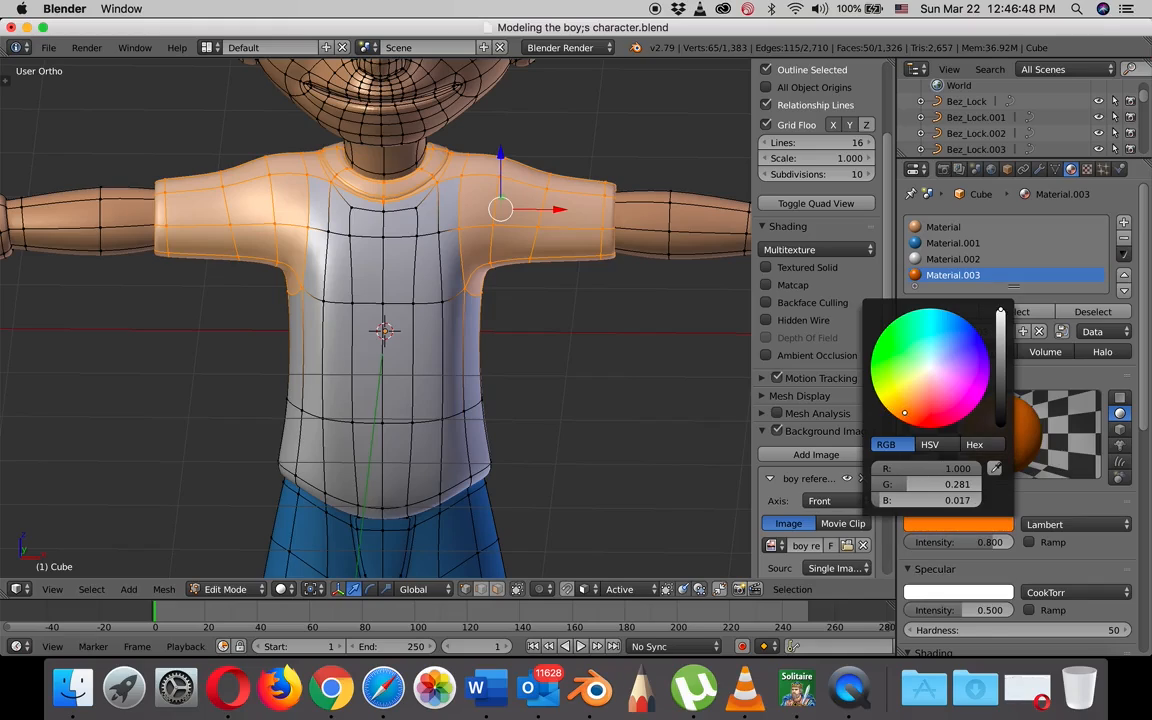
left_click(940, 311)
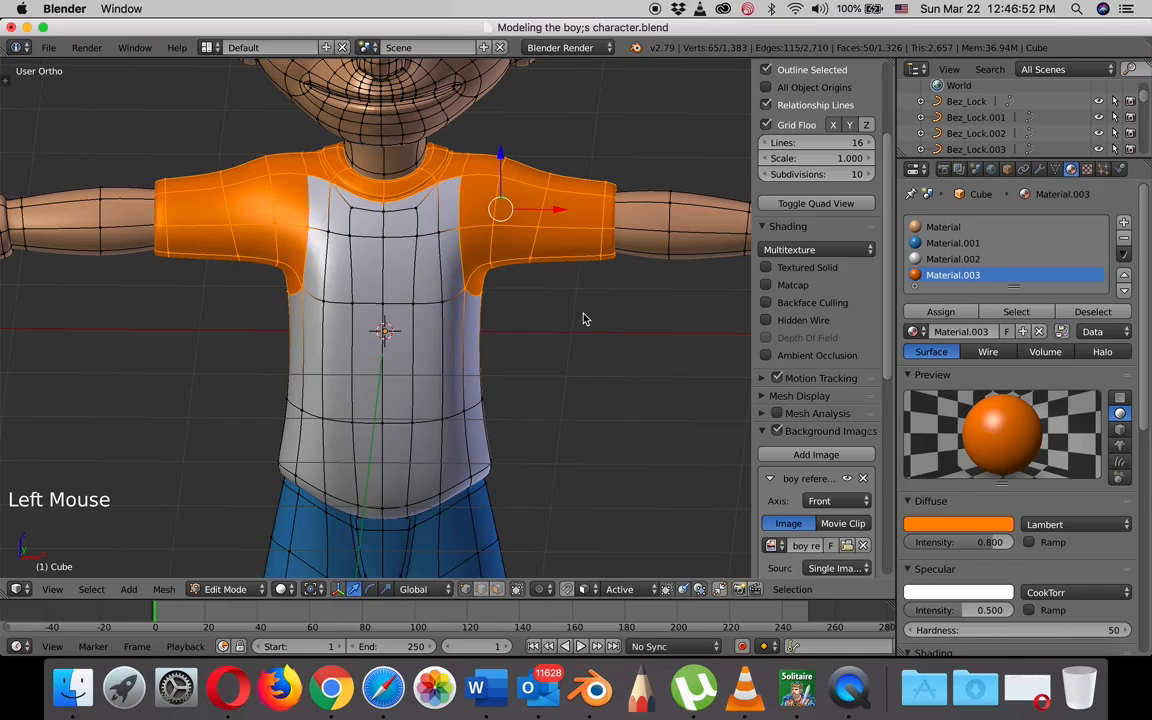
Check the orange sleeves in Object Mode, then clear the Edit Mode selection and circle-select all the wristband faces through the wireframe.
key("Tab")
scroll(585, 319, "down", 3)
middle_click_drag(584, 319, 512, 340)
scroll(610, 325, "up", 3)
middle_click_drag(674, 321, 570, 336, "shift")
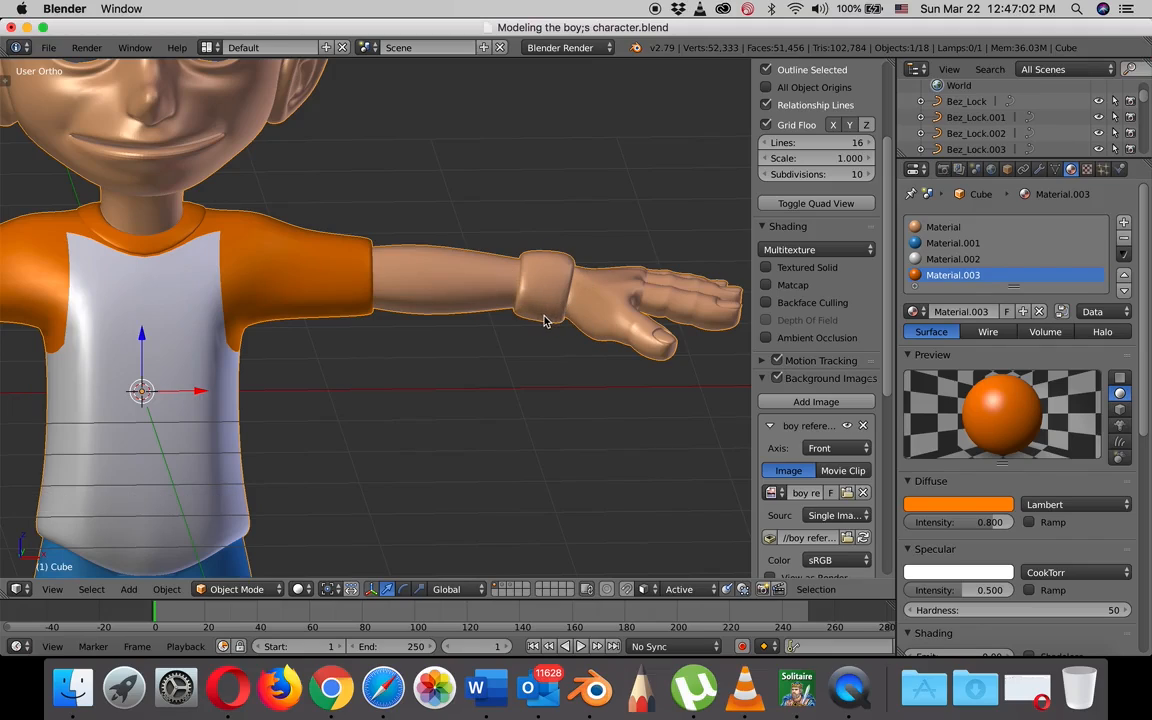
key("Tab")
key("a")
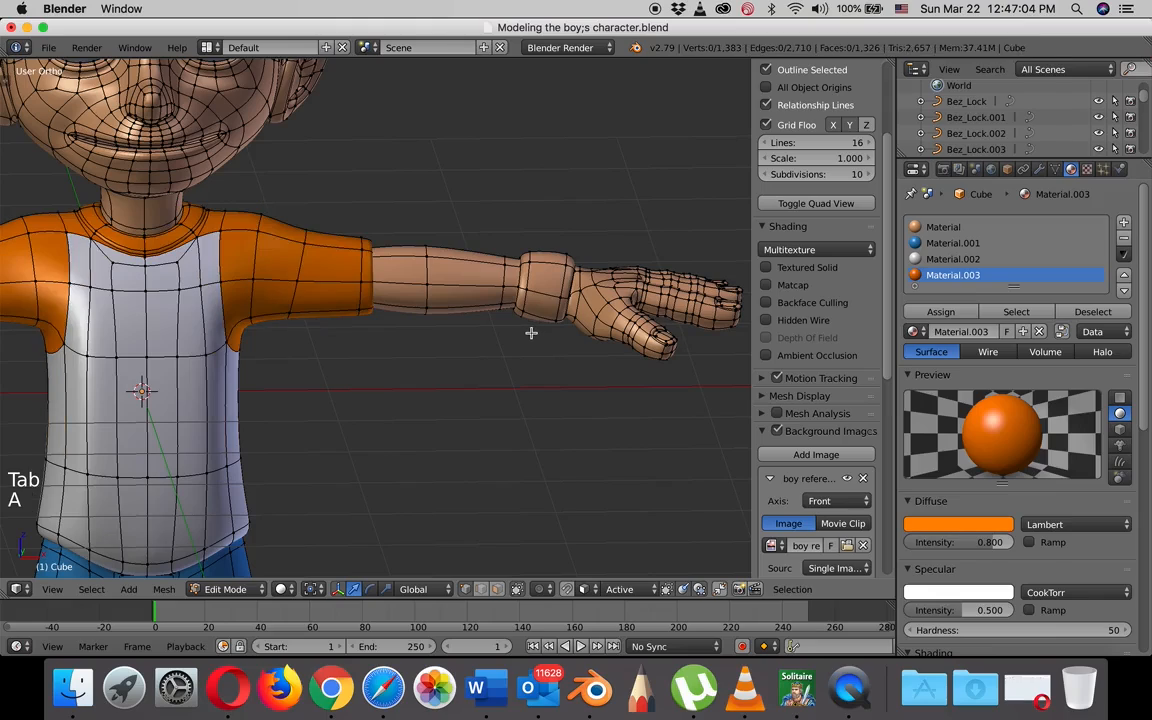
middle_click_drag(530, 330, 532, 328)
key("z")
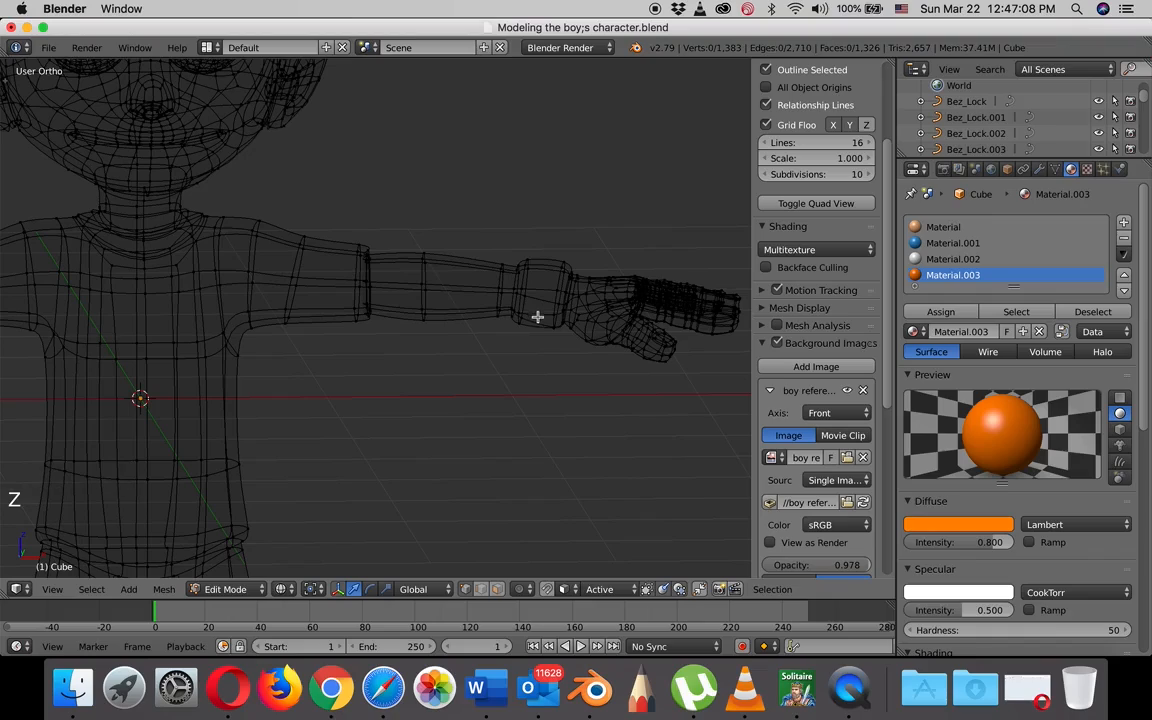
mouse_move(536, 317)
left_mouse_down()
mouse_move(537, 298)
mouse_move(531, 320)
left_mouse_up()
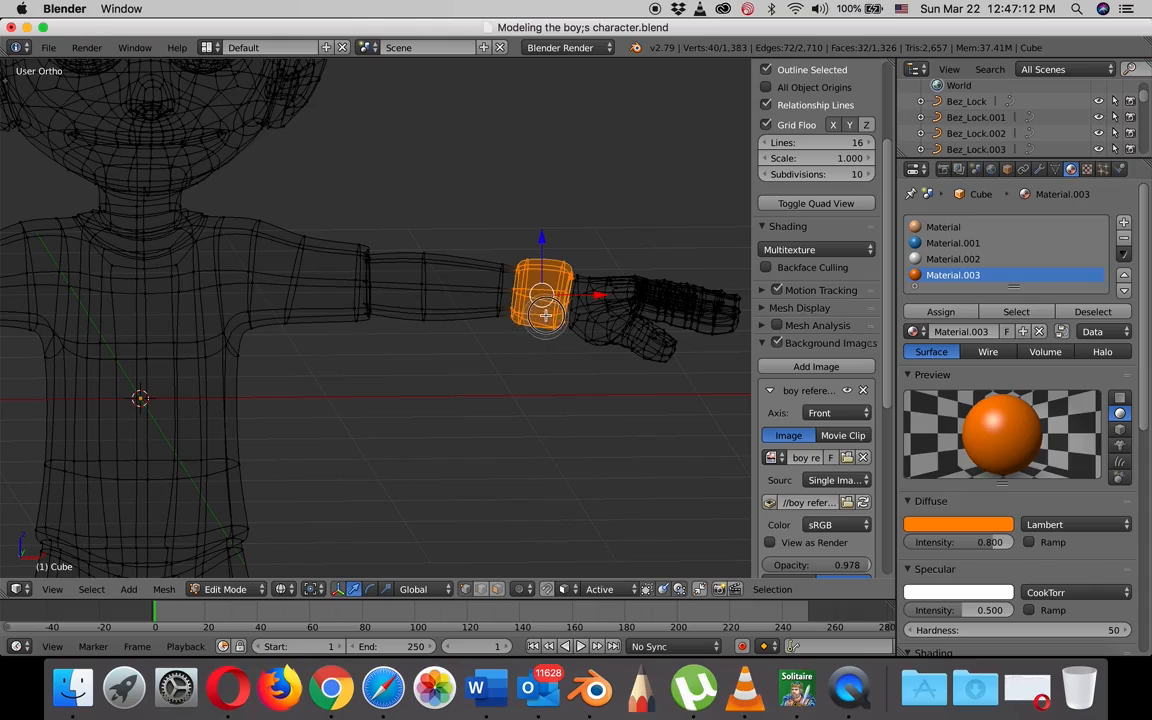
key("Escape")
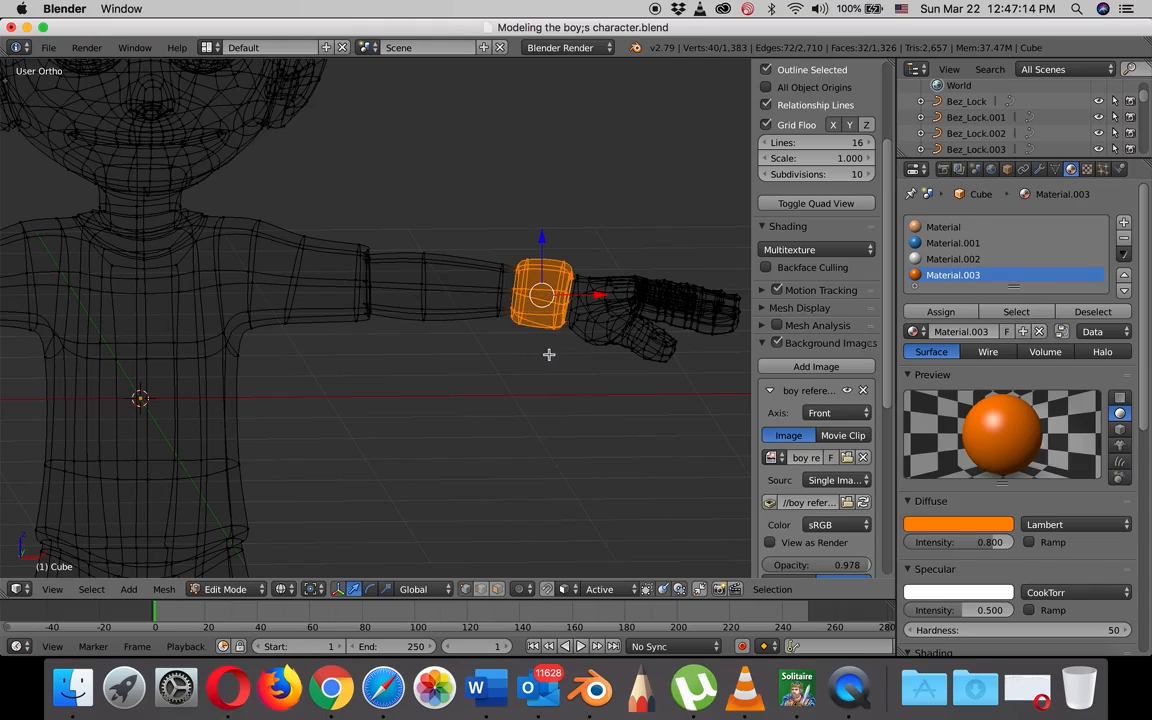
Return to solid shading, create a vertex group named "hand band" and assign the selected wristband faces to it.
key("z")
mouse_move(550, 348)
middle_mouse_down()
mouse_move(514, 347)
mouse_move(535, 342)
middle_mouse_up()
scroll(535, 342, "up", 5)
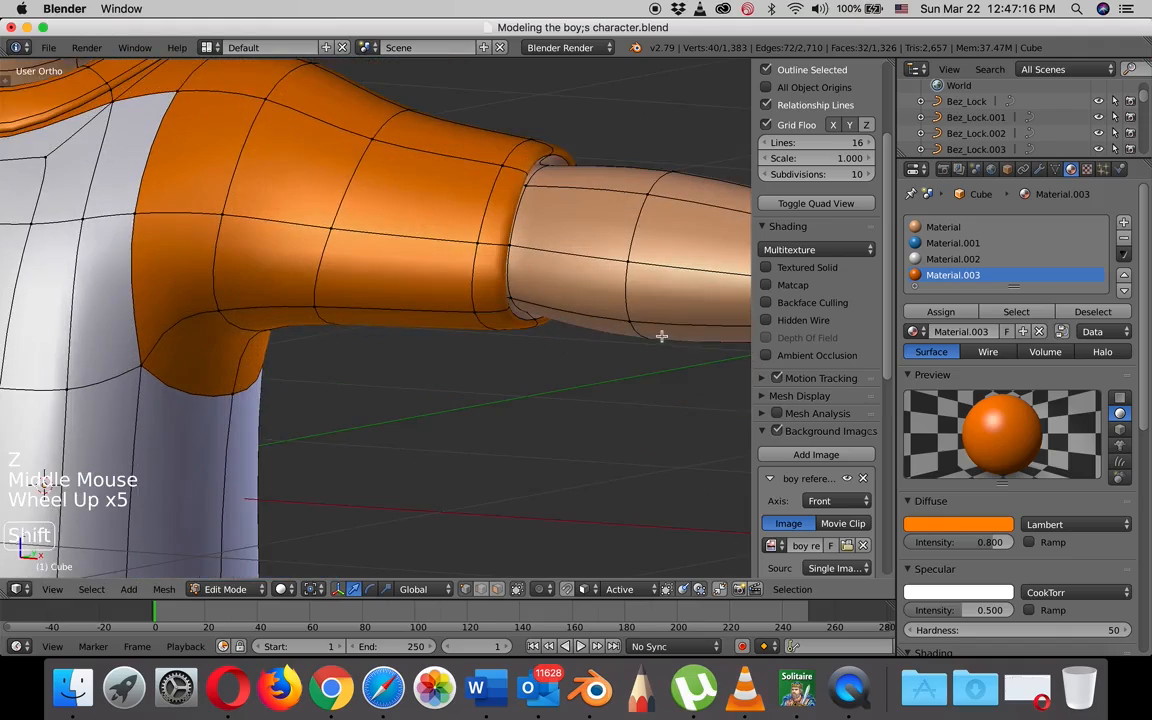
middle_click_drag(663, 334, 573, 314, "shift")
scroll(577, 290, "up", 1)
mouse_move(740, 275)
middle_mouse_down("shift")
mouse_move(625, 299)
mouse_move(499, 302)
mouse_move(496, 273)
mouse_move(409, 291)
mouse_move(504, 311)
mouse_move(740, 285)
middle_mouse_up("shift")
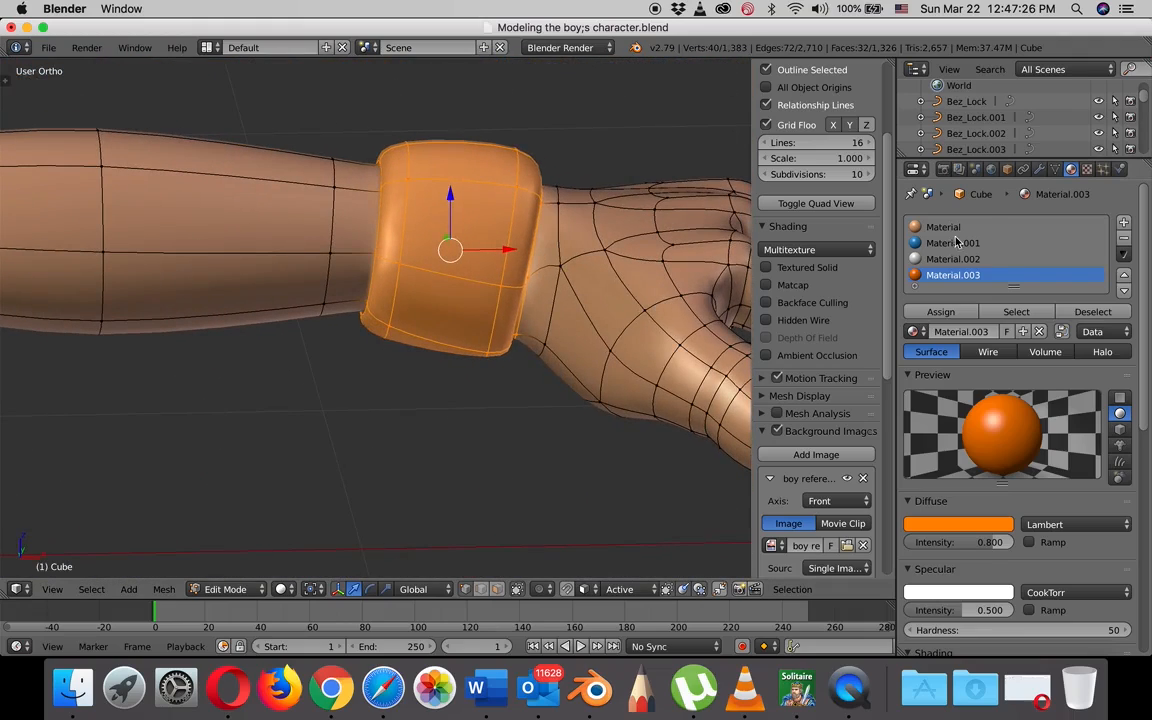
left_click(1055, 170)
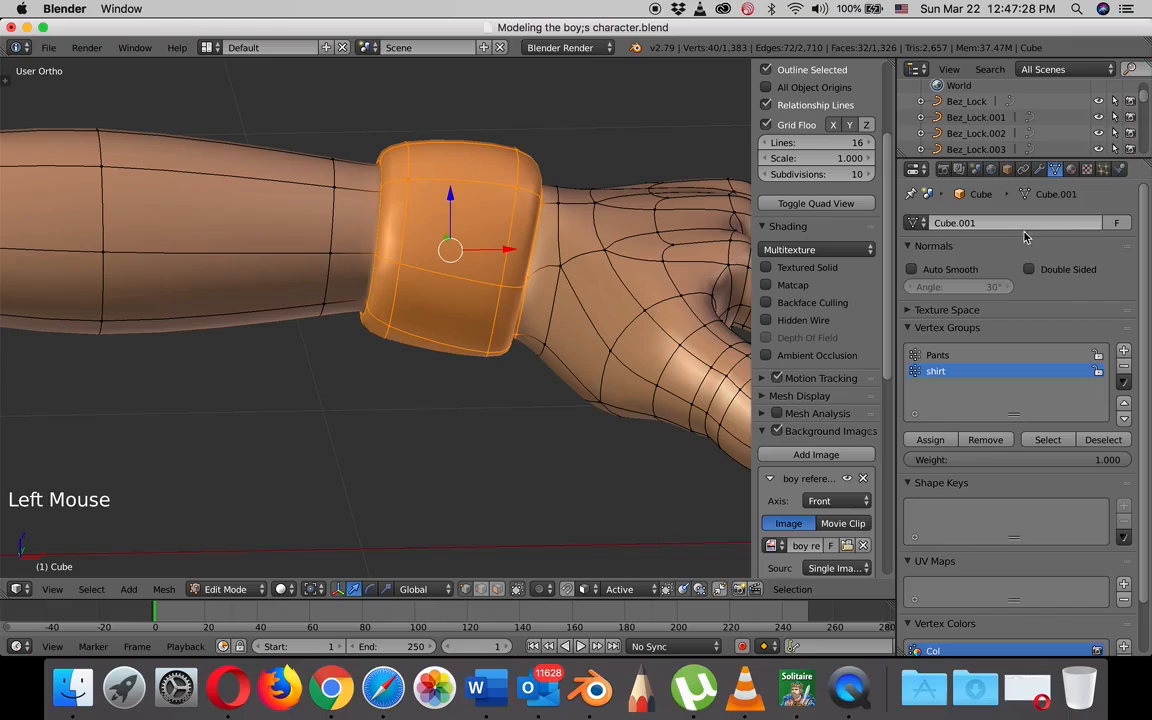
left_click(1124, 351)
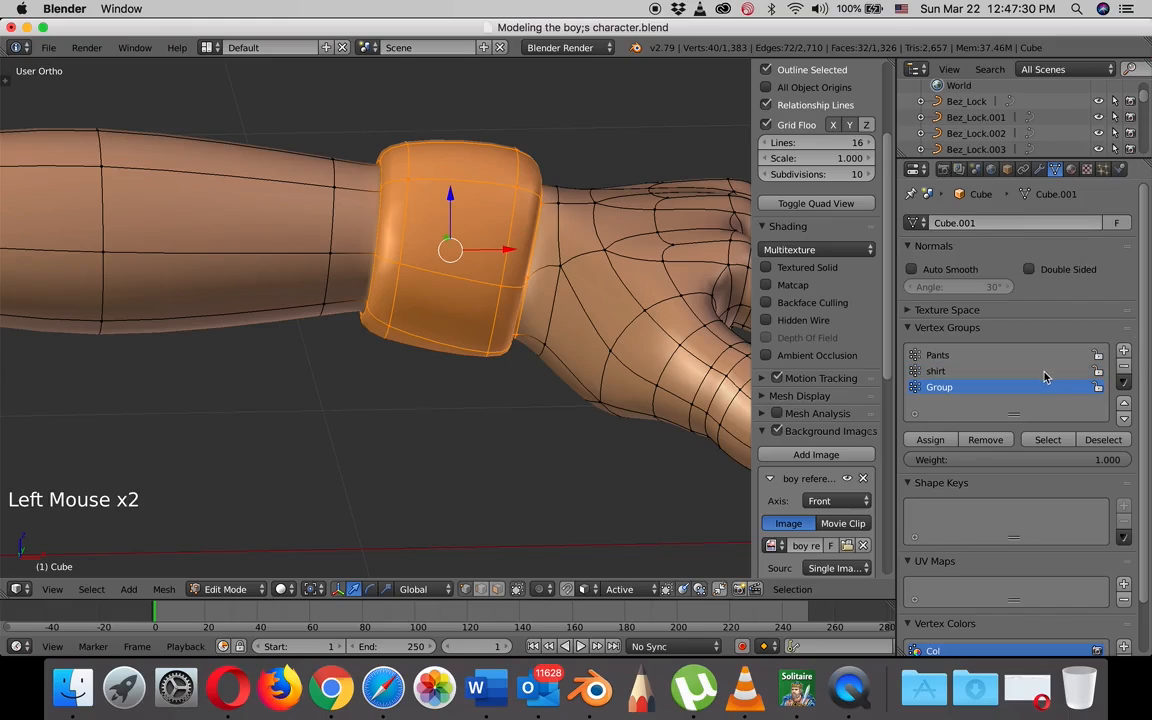
left_click(937, 394)
double_click(937, 394)
type("hand")
key("Return")
type("band")
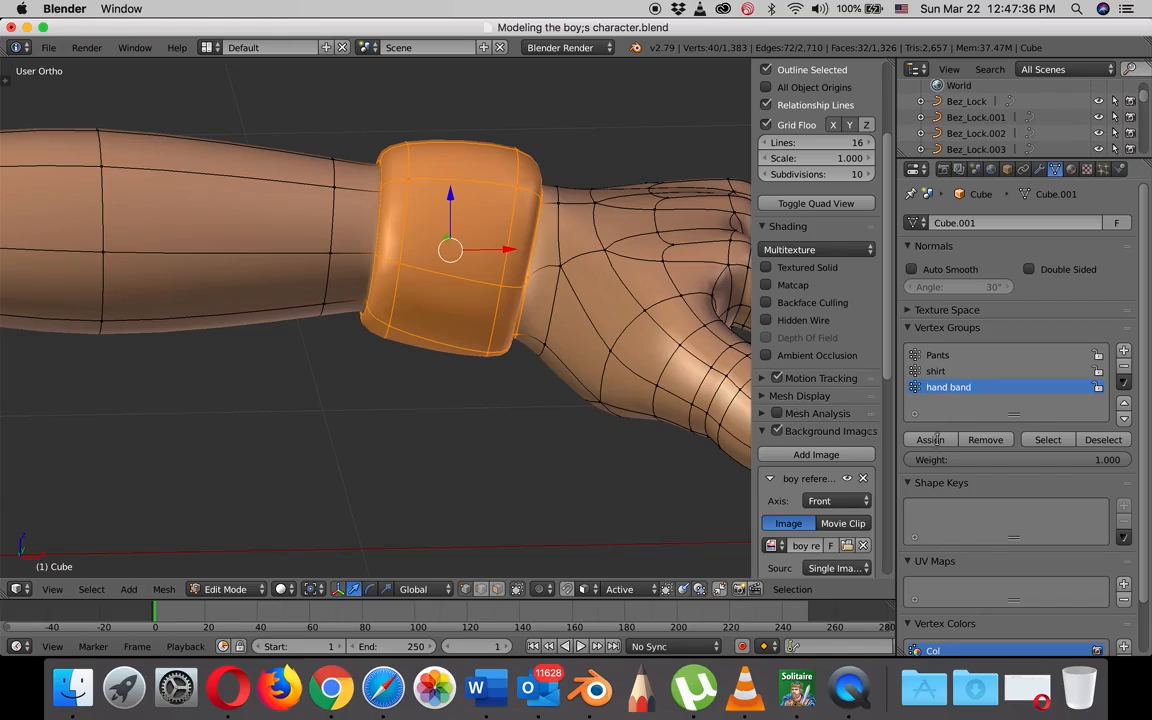
left_click(935, 441)
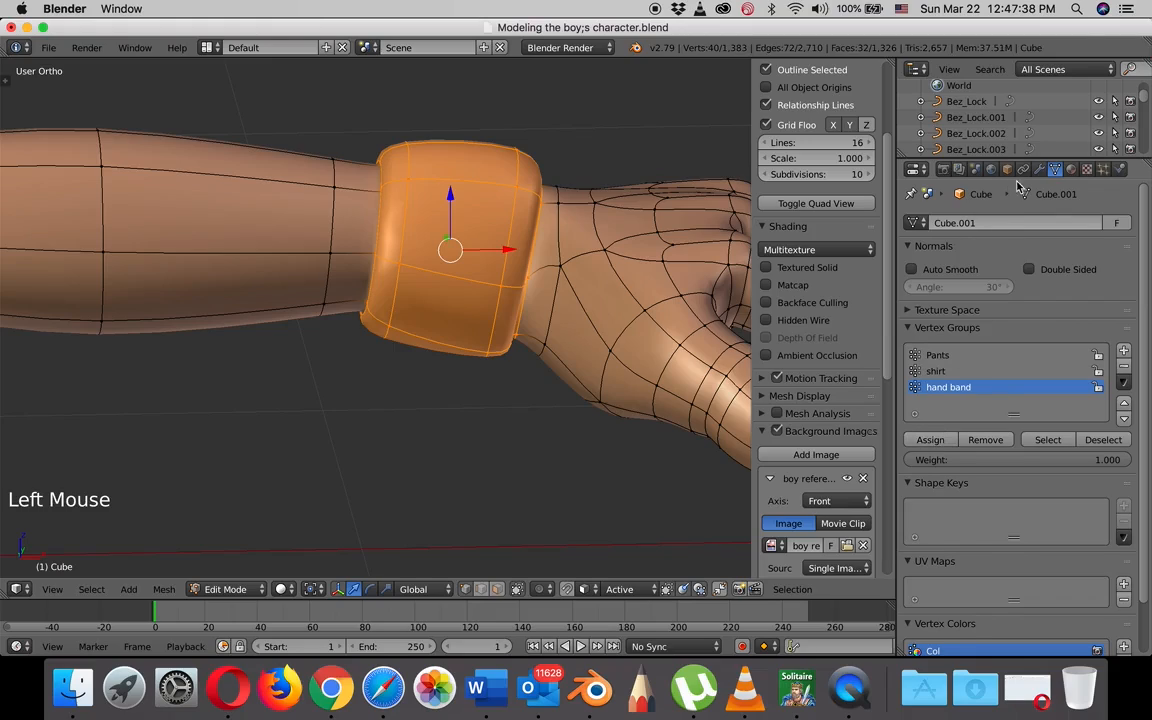
Add a fifth material with a grey-teal diffuse colour (R 0.240, G 0.337, B 0.346), checking the reference drawing, and assign it to the wristbands.
left_click(1071, 171)
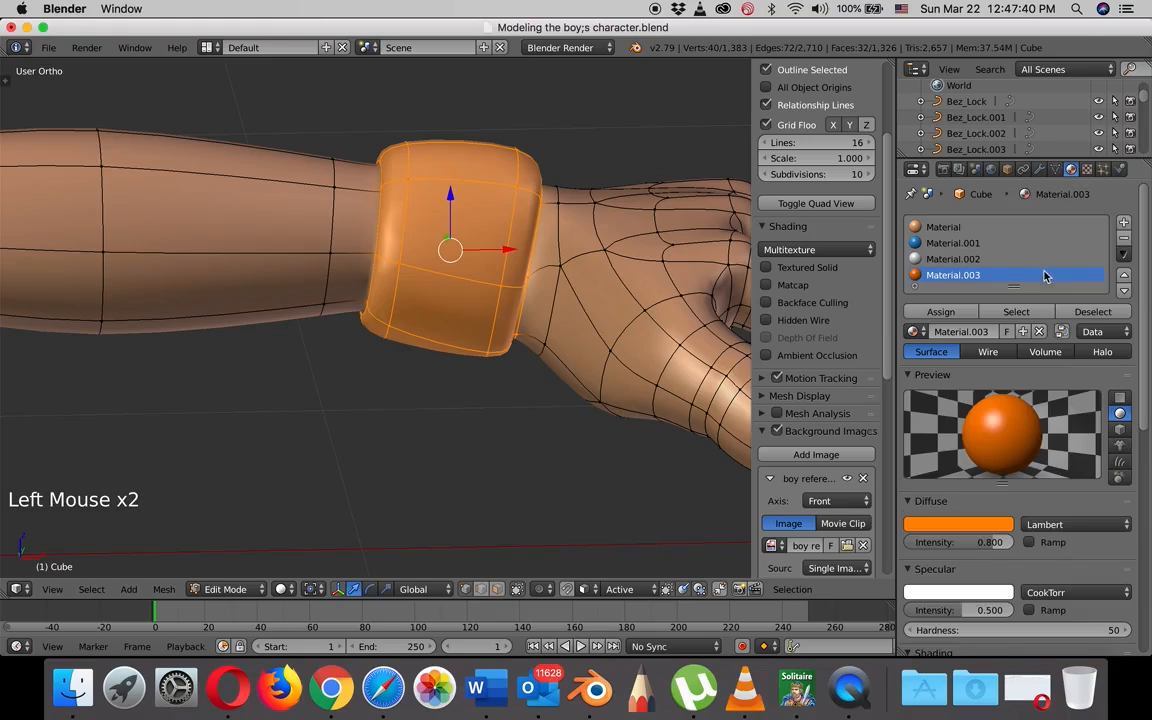
left_click(1124, 223)
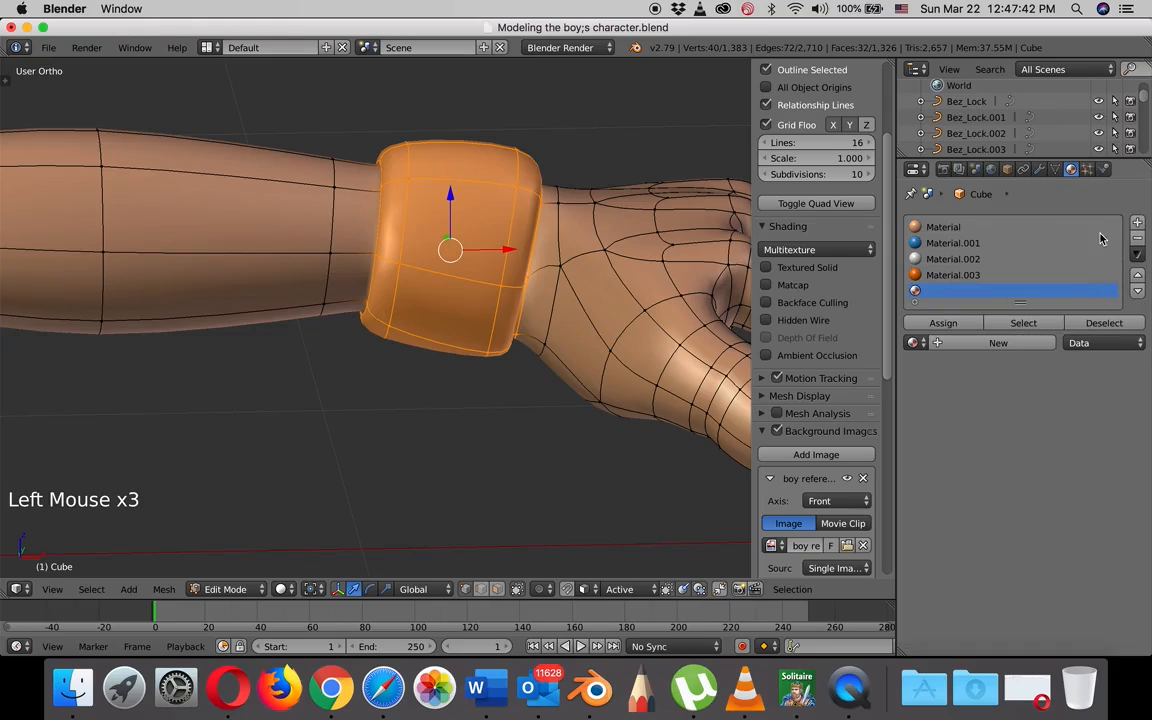
left_click(965, 342)
scroll(519, 391, "down", 8)
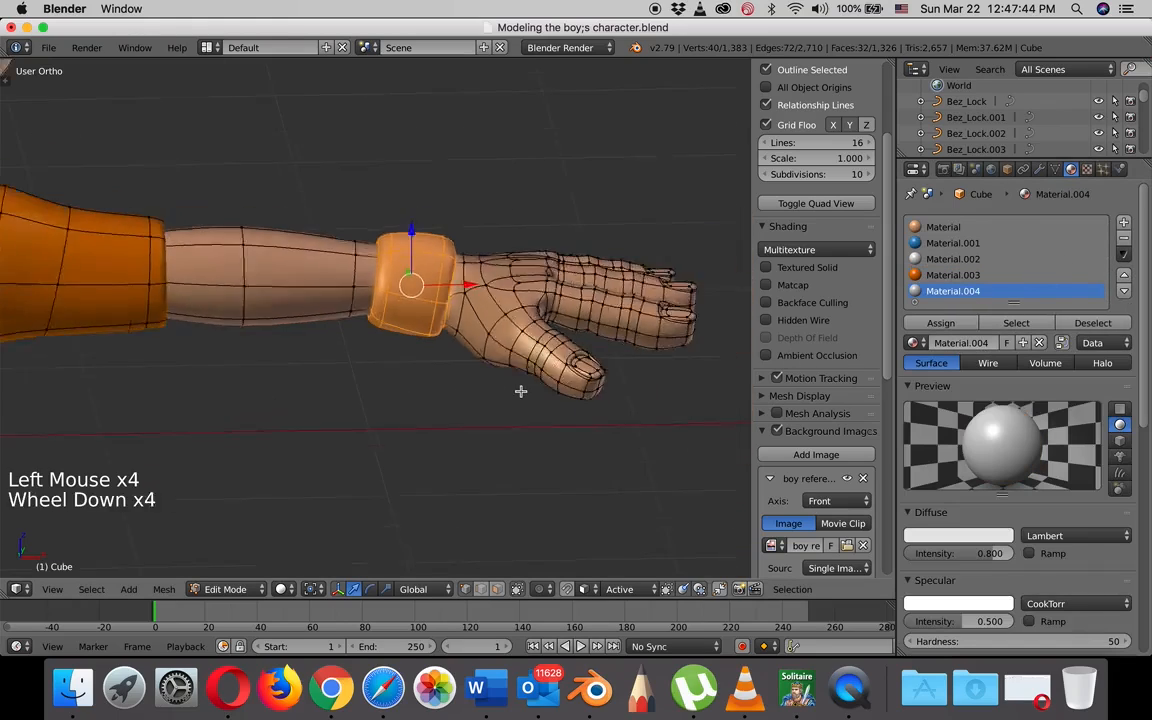
key("KP_1")
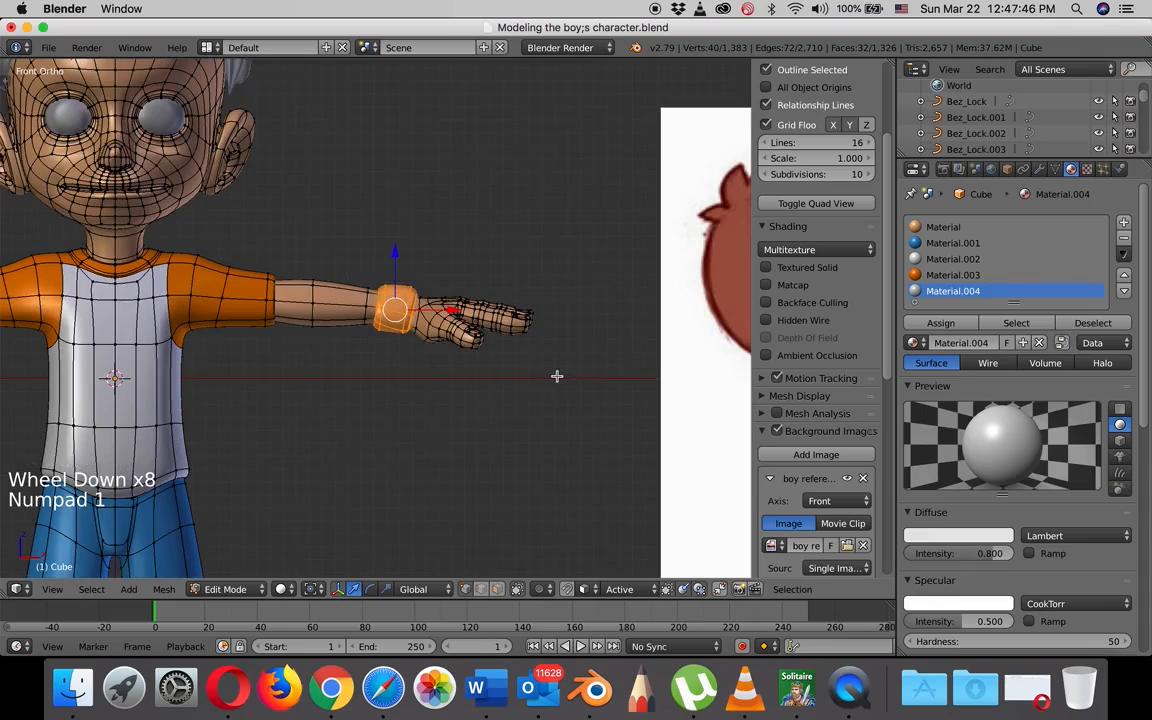
scroll(556, 377, "down", 5)
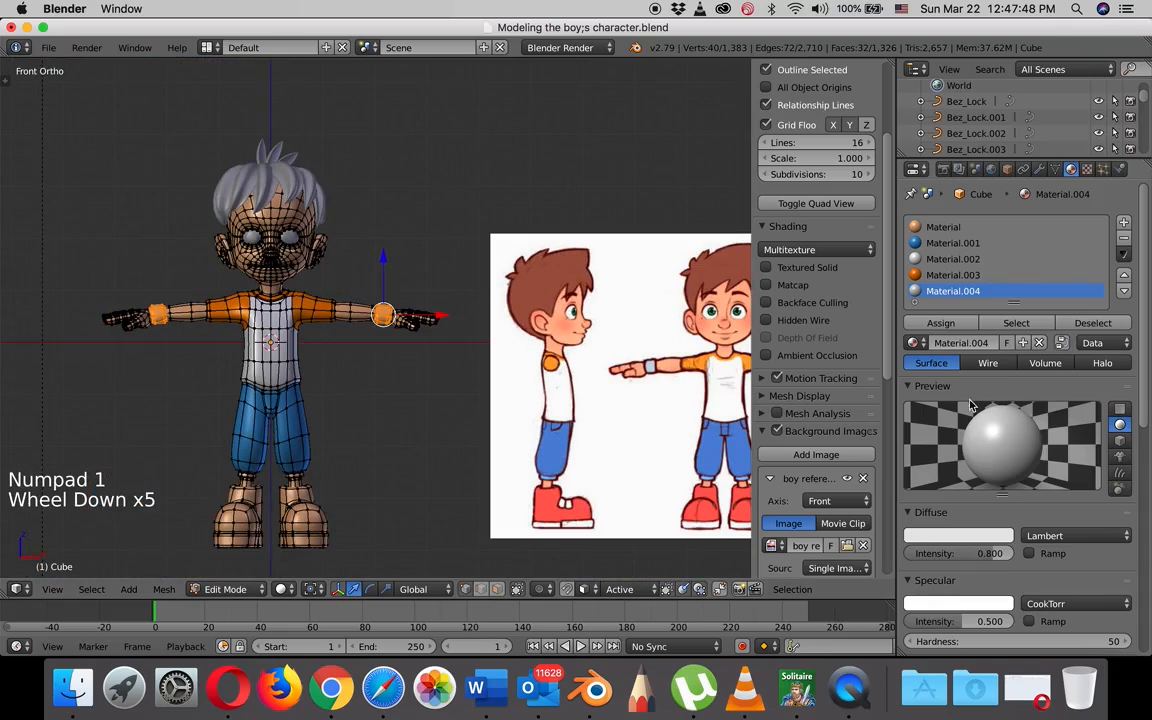
left_click(960, 538)
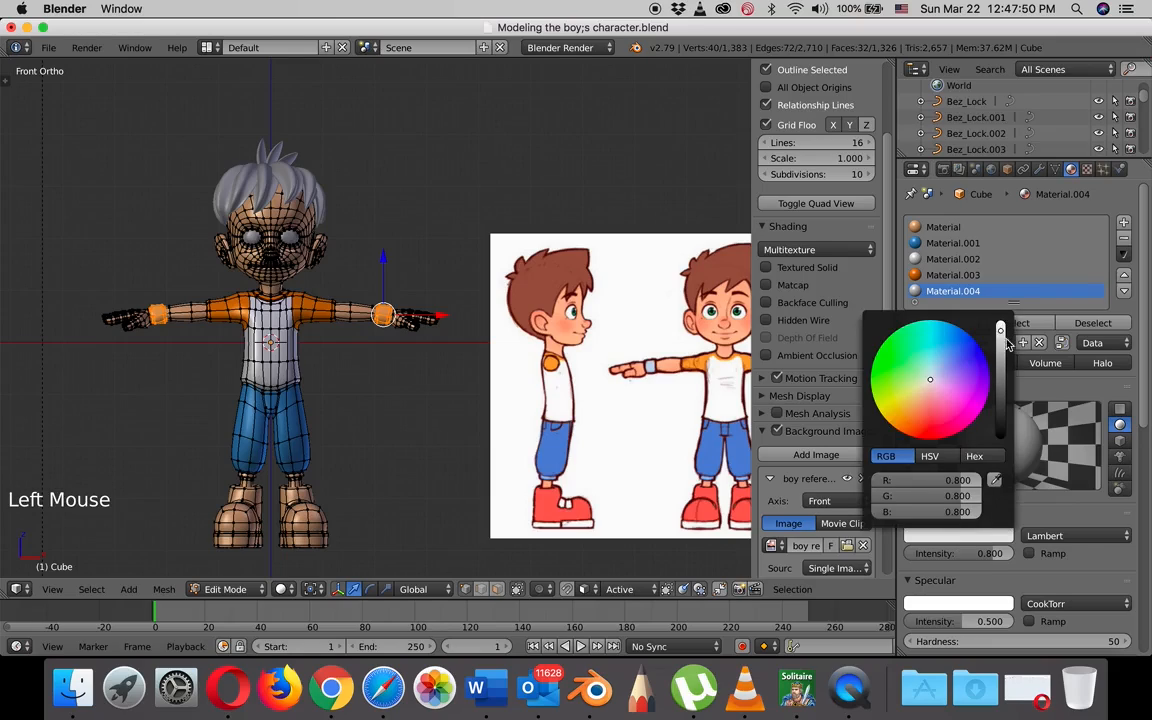
left_click_drag(1000, 328, 1000, 365)
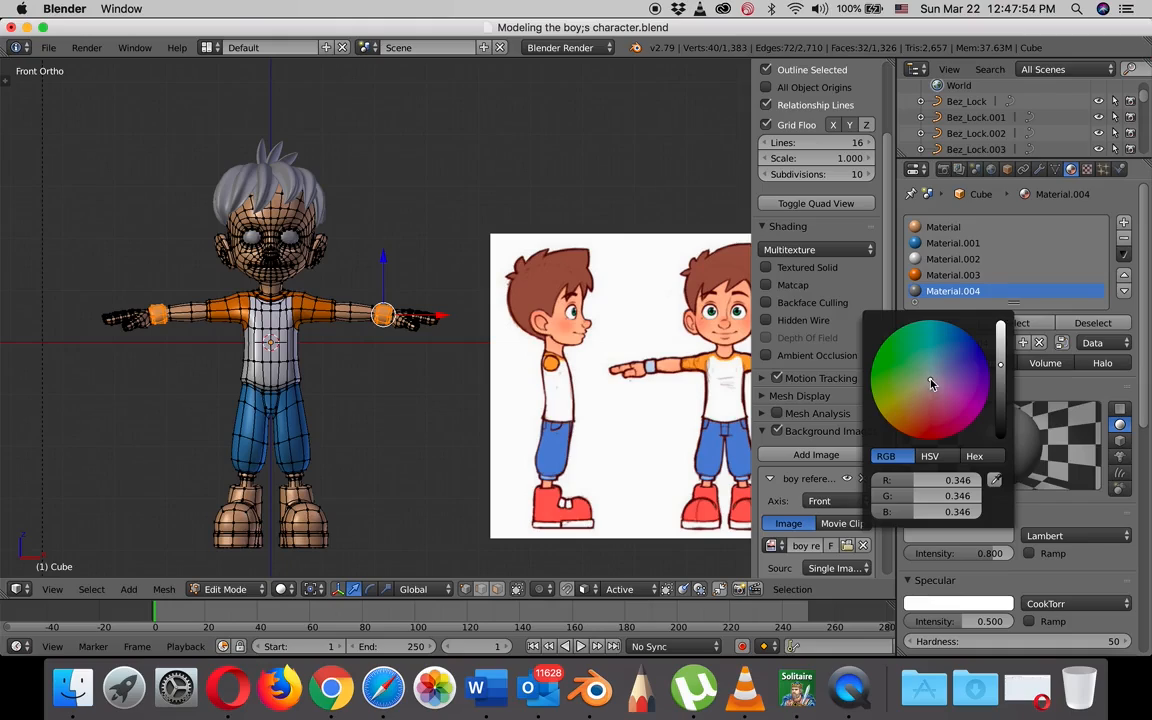
left_click_drag(930, 384, 930, 373)
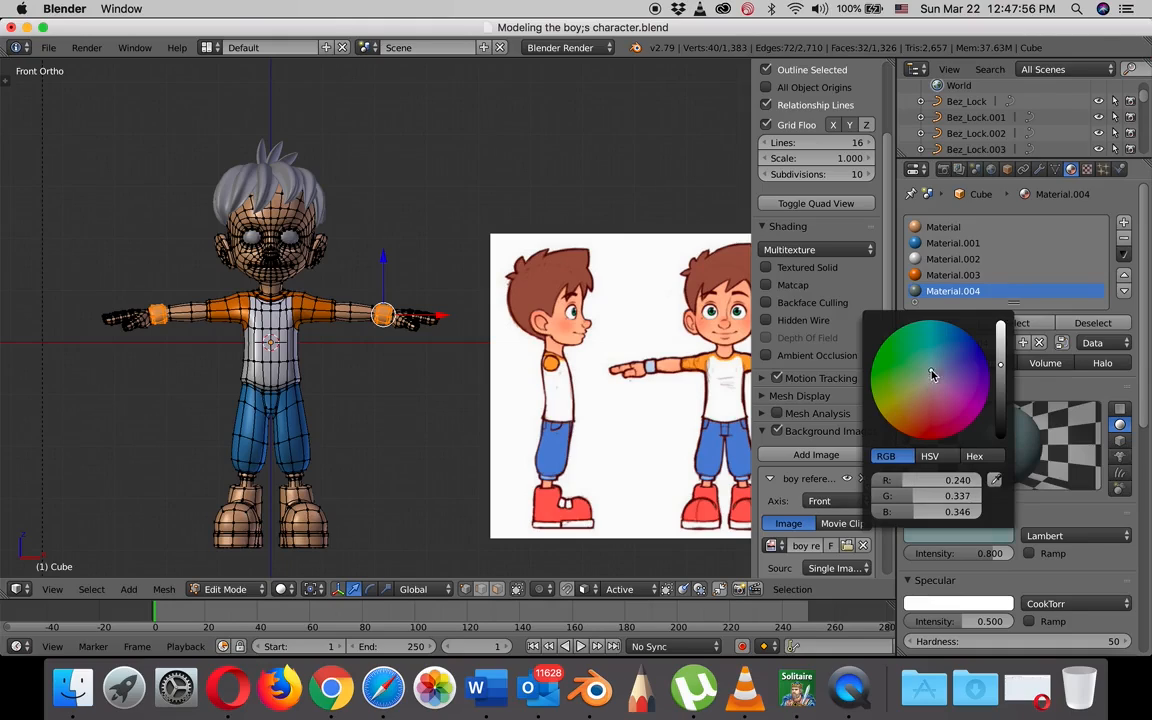
left_click(943, 324)
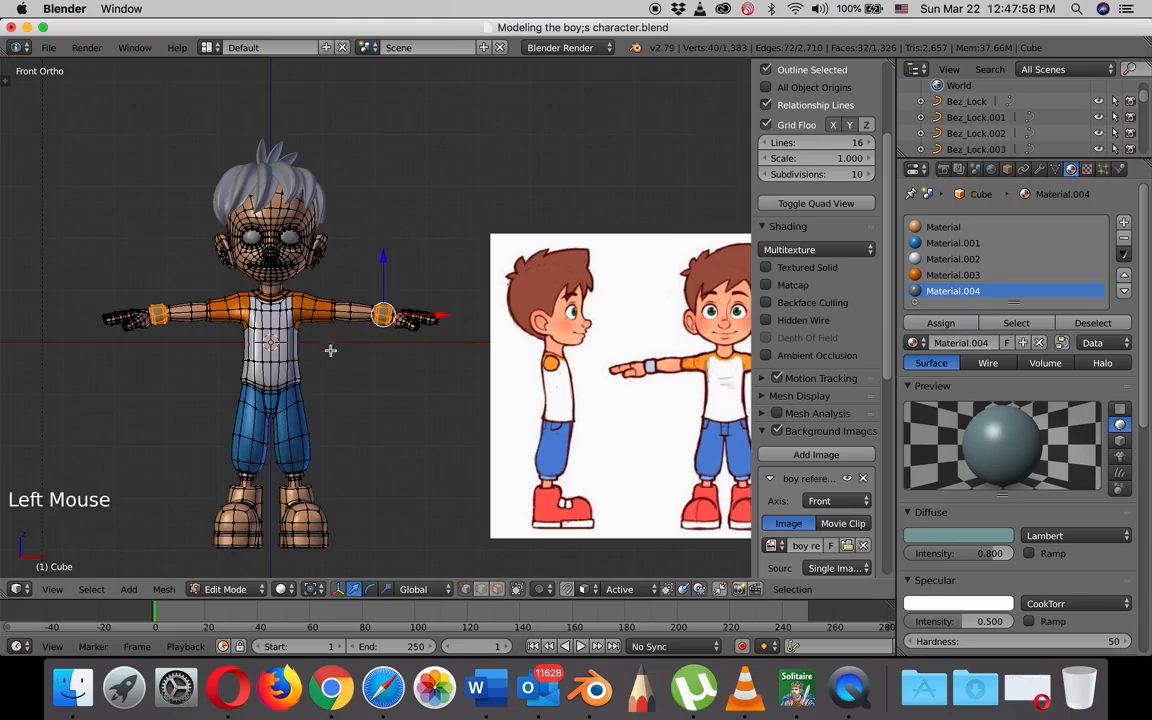
Examine the coloured body from the wristbands down to the trouser hems, ankles and shoes in Object Mode, then return to Edit Mode.
key("Tab")
scroll(312, 347, "up", 3)
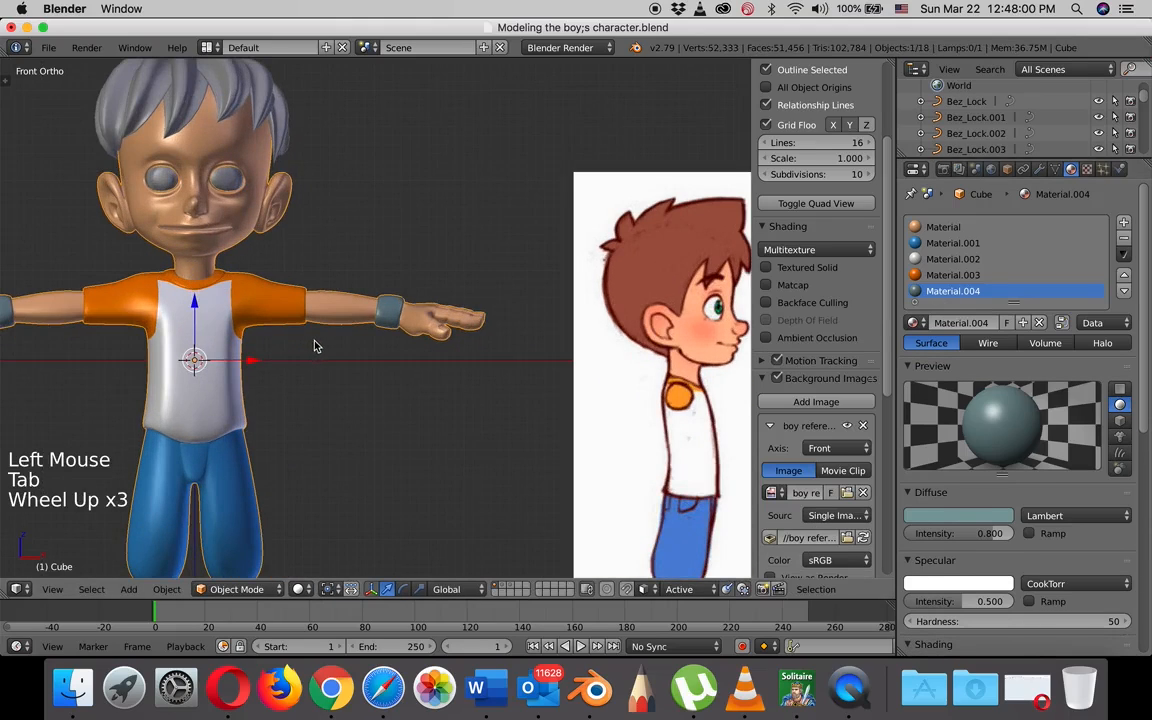
middle_click_drag(318, 352, 476, 284, "shift")
scroll(447, 328, "down", 1)
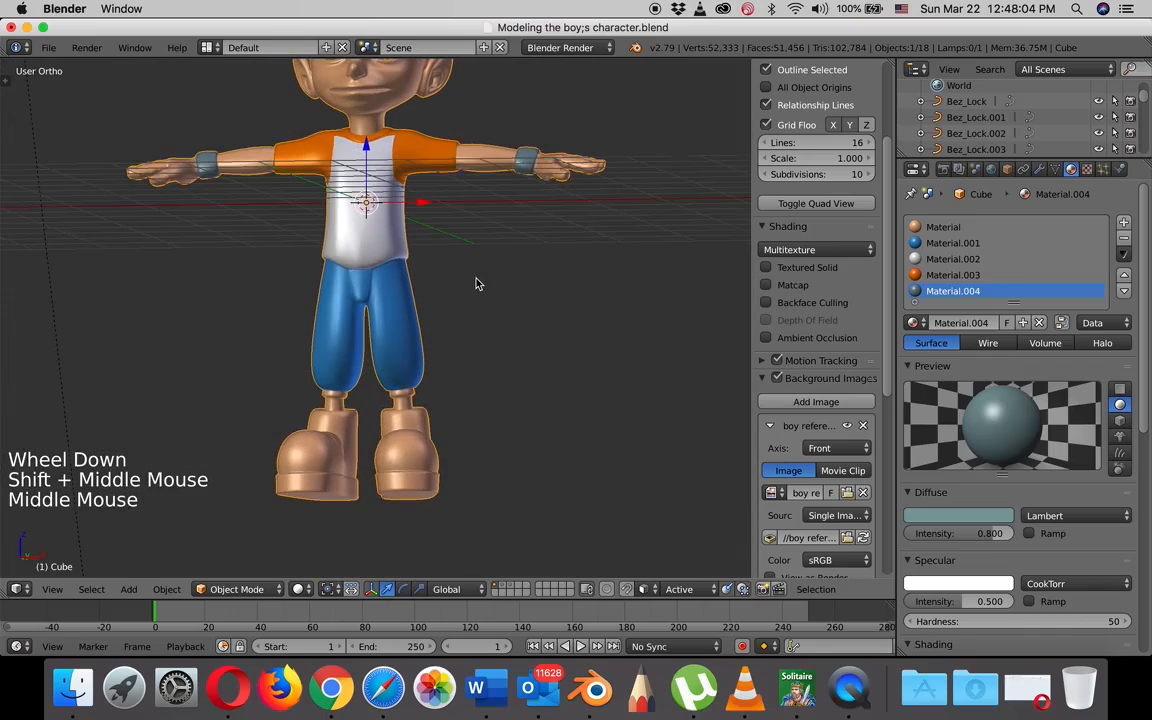
scroll(468, 295, "up", 5)
middle_click_drag(476, 248, 507, 321)
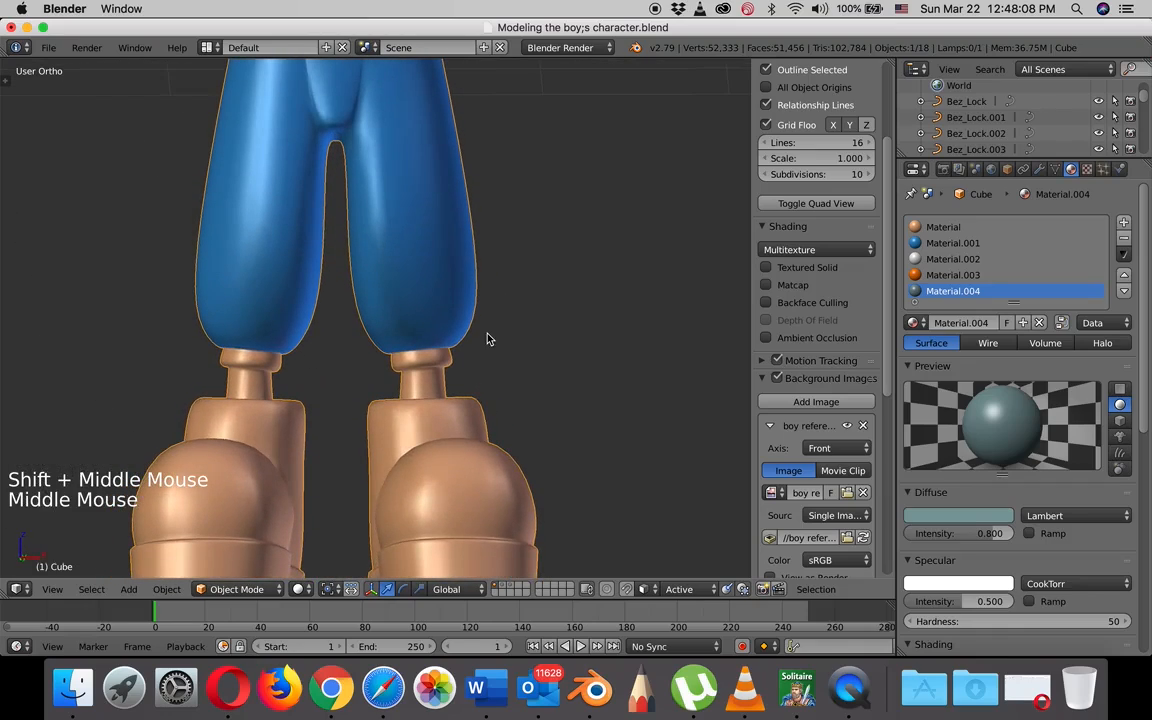
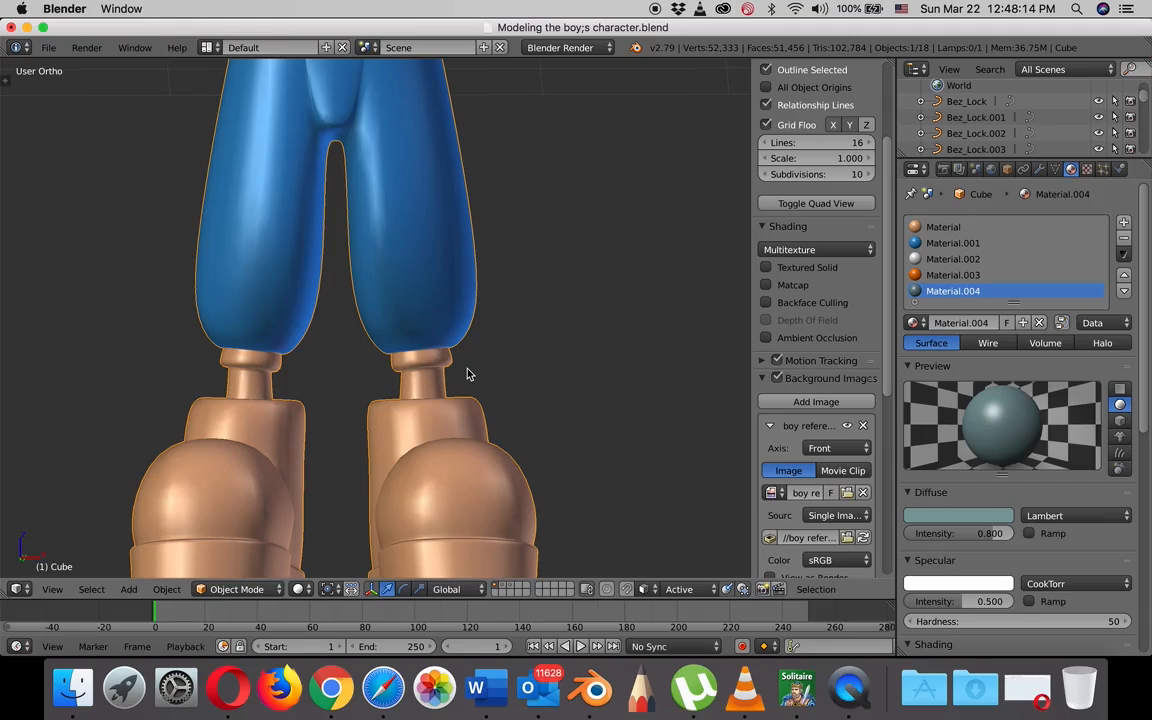
key("Tab")
scroll(471, 369, "down", 5)
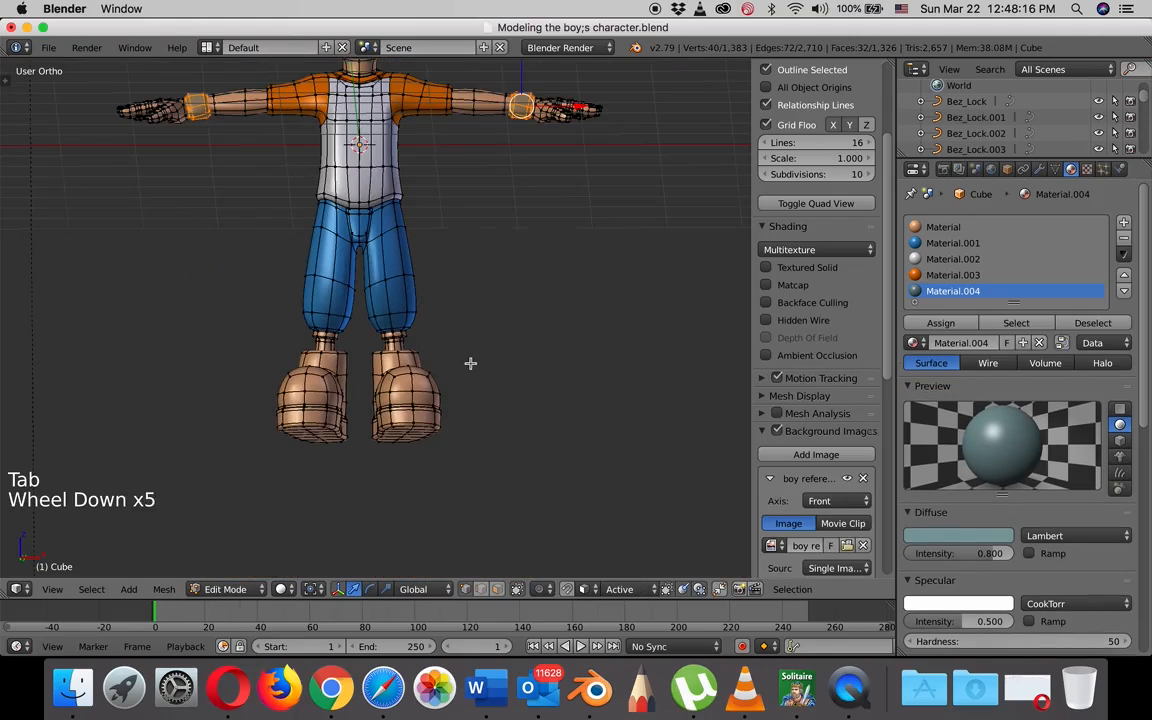
Clear the selection and circle-select the narrow ankle bands just below both trouser hems through the wireframe.
key("a")
scroll(480, 346, "up", 8)
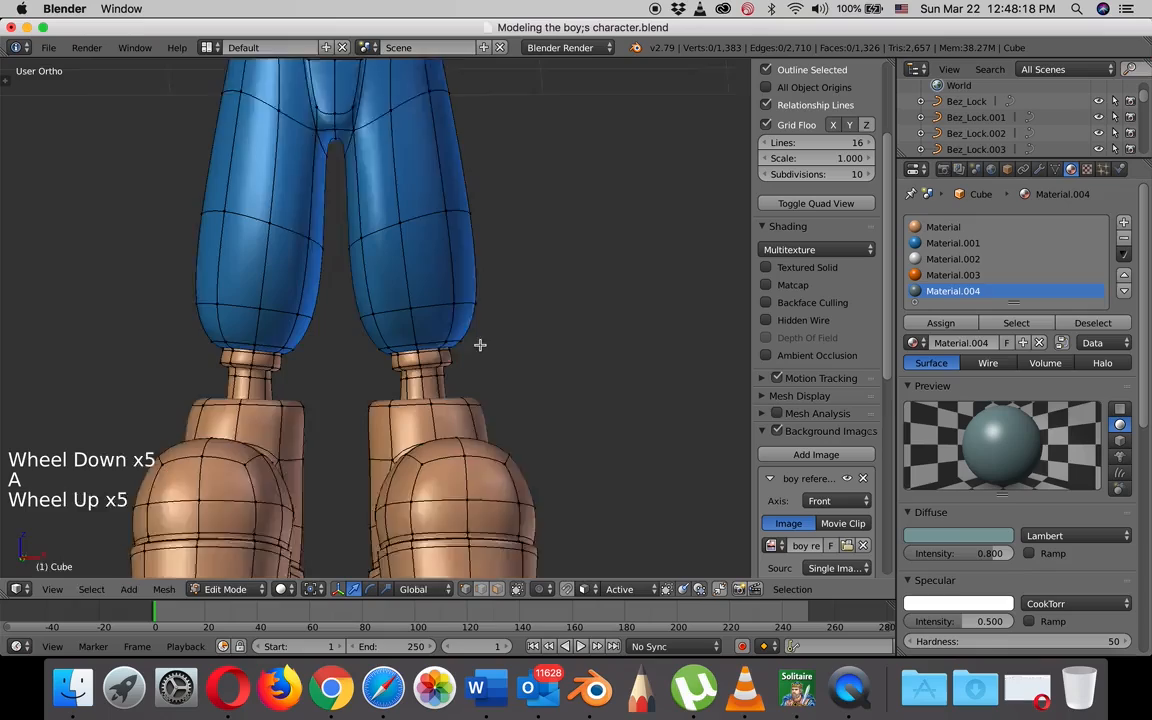
key("z")
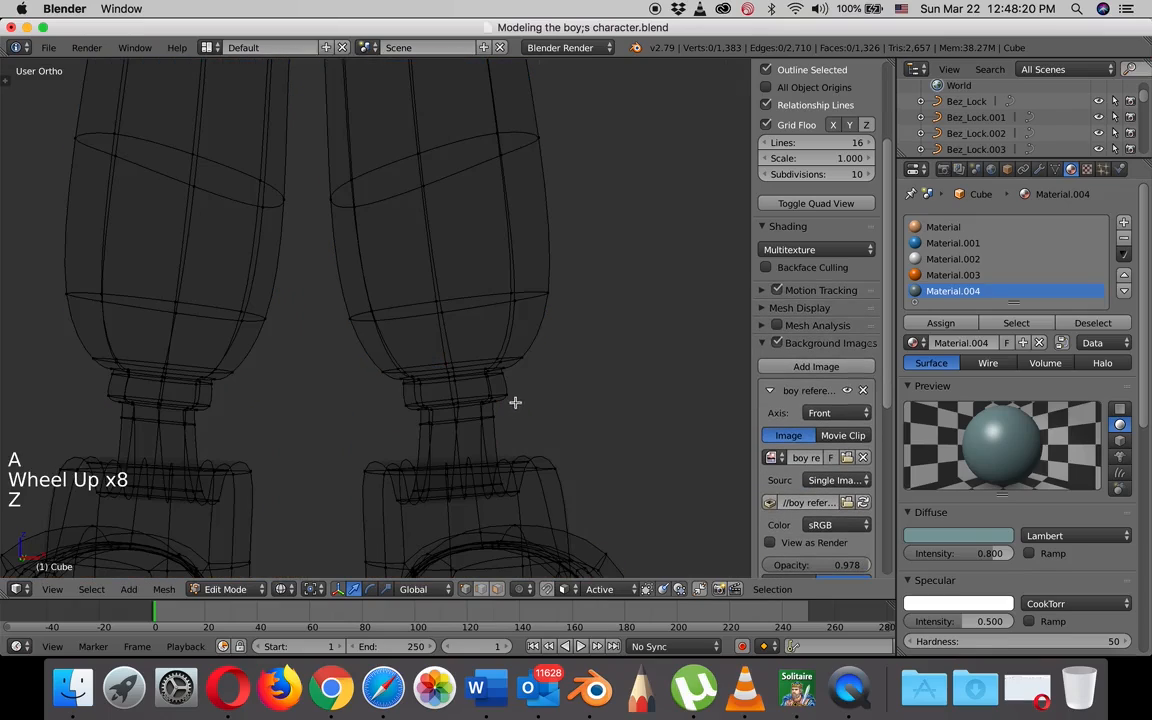
key("c")
left_click_drag(512, 388, 416, 396)
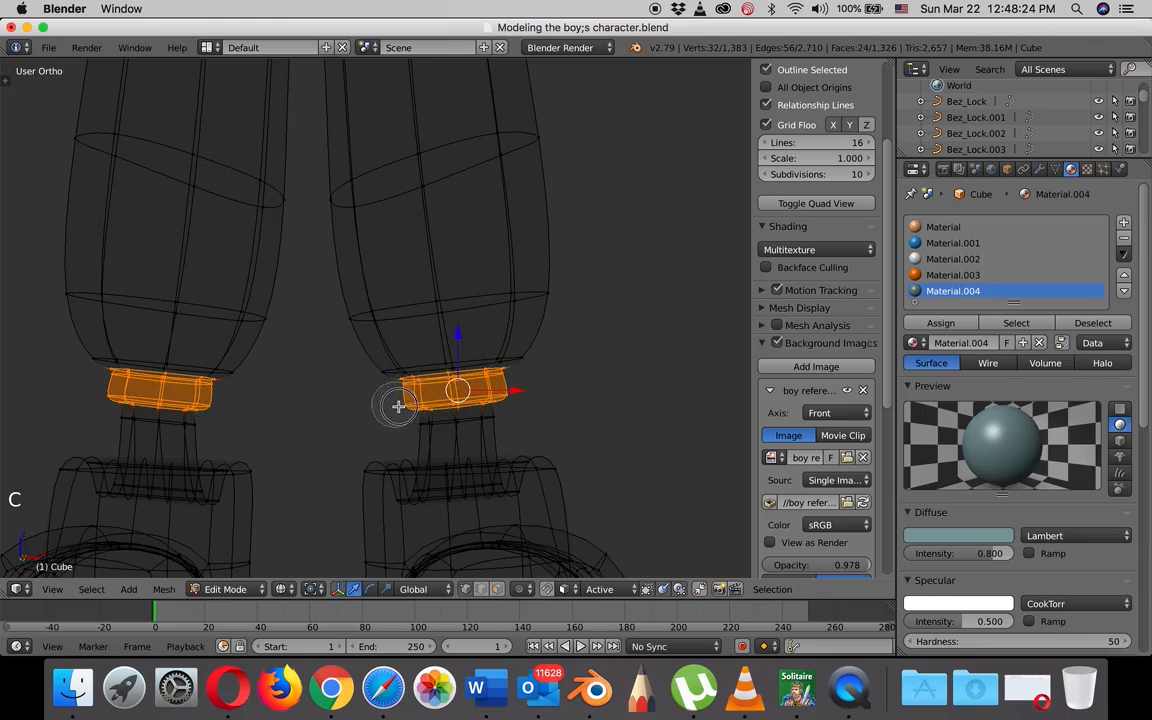
Return to solid shading, assign the grey-teal Material.004 to the selected ankle bands and check the legs in Object Mode.
key("z")
mouse_move(502, 408)
middle_mouse_down()
mouse_move(488, 386)
mouse_move(437, 373)
mouse_move(300, 400)
mouse_move(544, 396)
middle_mouse_up()
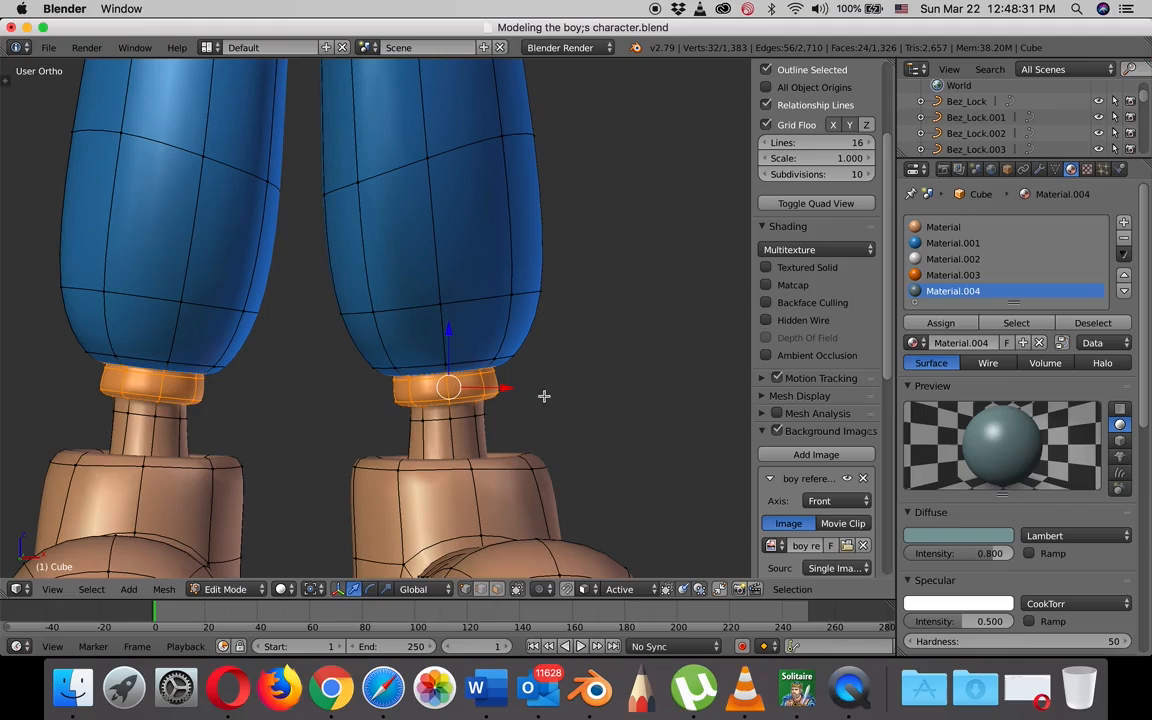
left_click(941, 323)
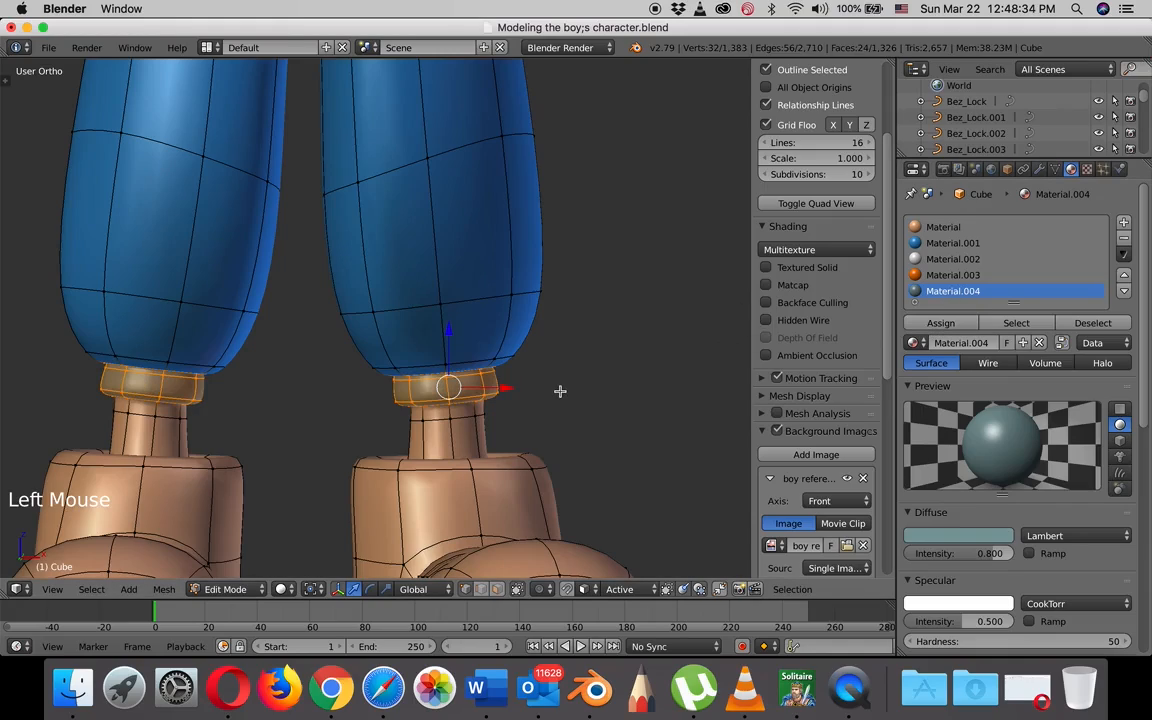
key("Tab")
scroll(560, 392, "down", 5)
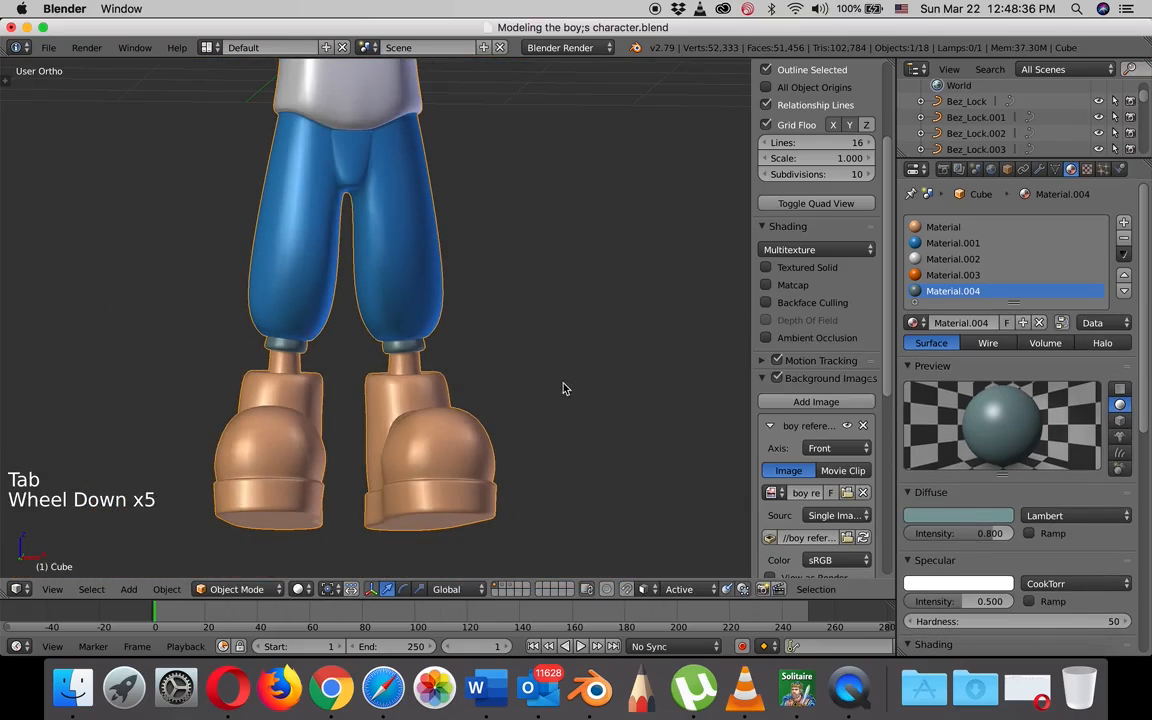
mouse_move(563, 391)
middle_mouse_down()
mouse_move(514, 393)
mouse_move(553, 385)
middle_mouse_up()
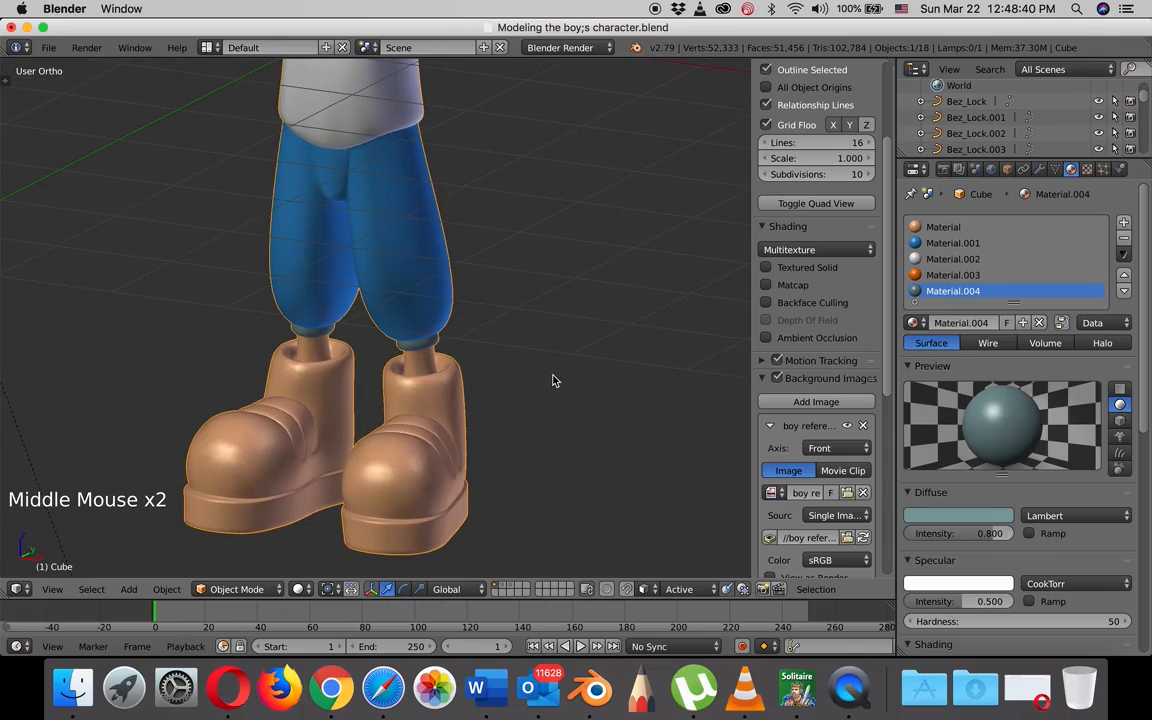
In front view Edit Mode, clear the selection and circle-select the upper faces of both shoes through the wireframe, leaving out the soles.
key("KP_1")
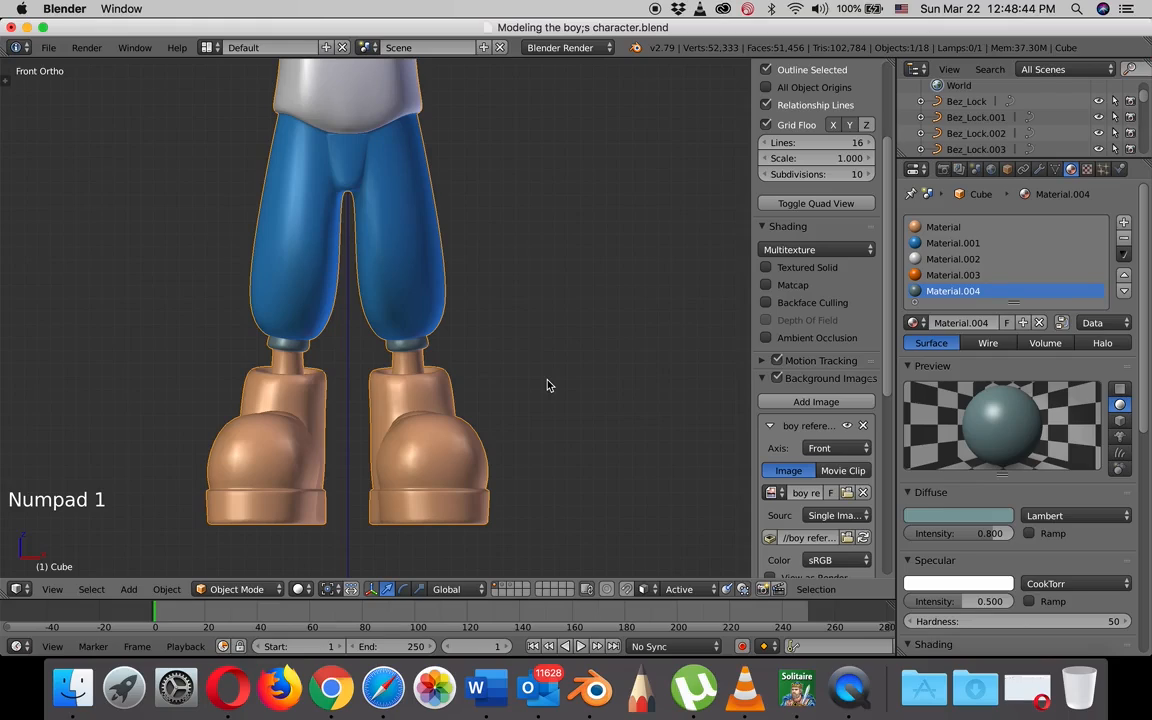
key("Tab")
key("a")
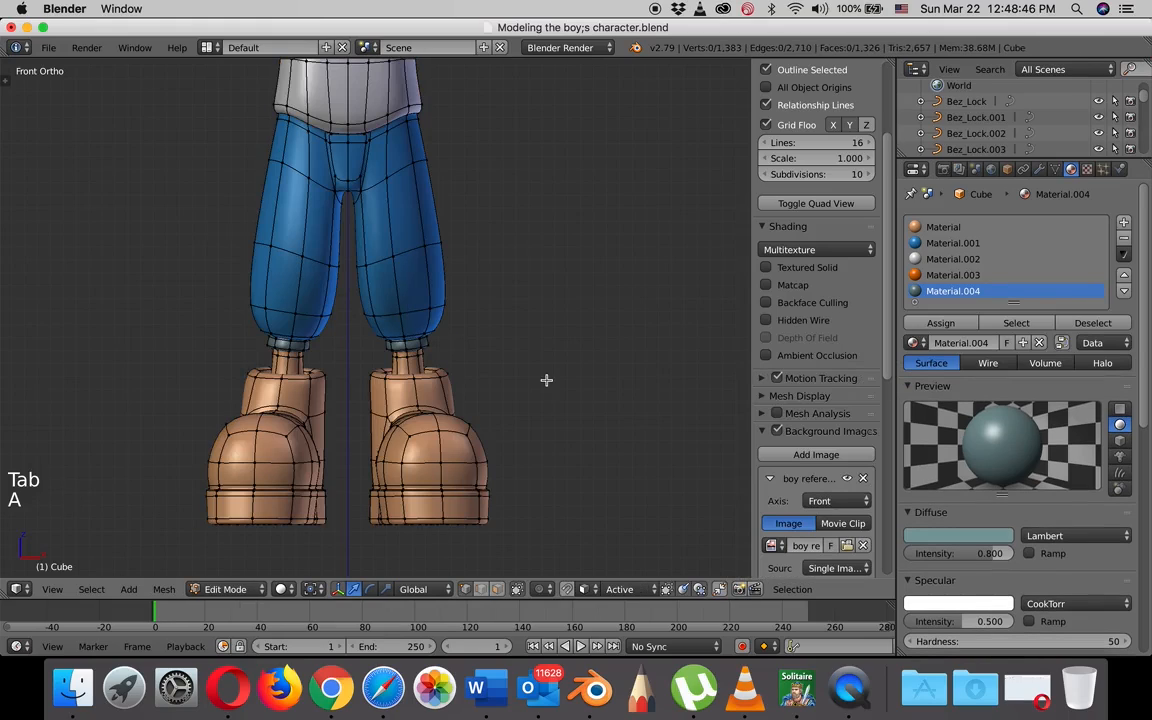
key("z")
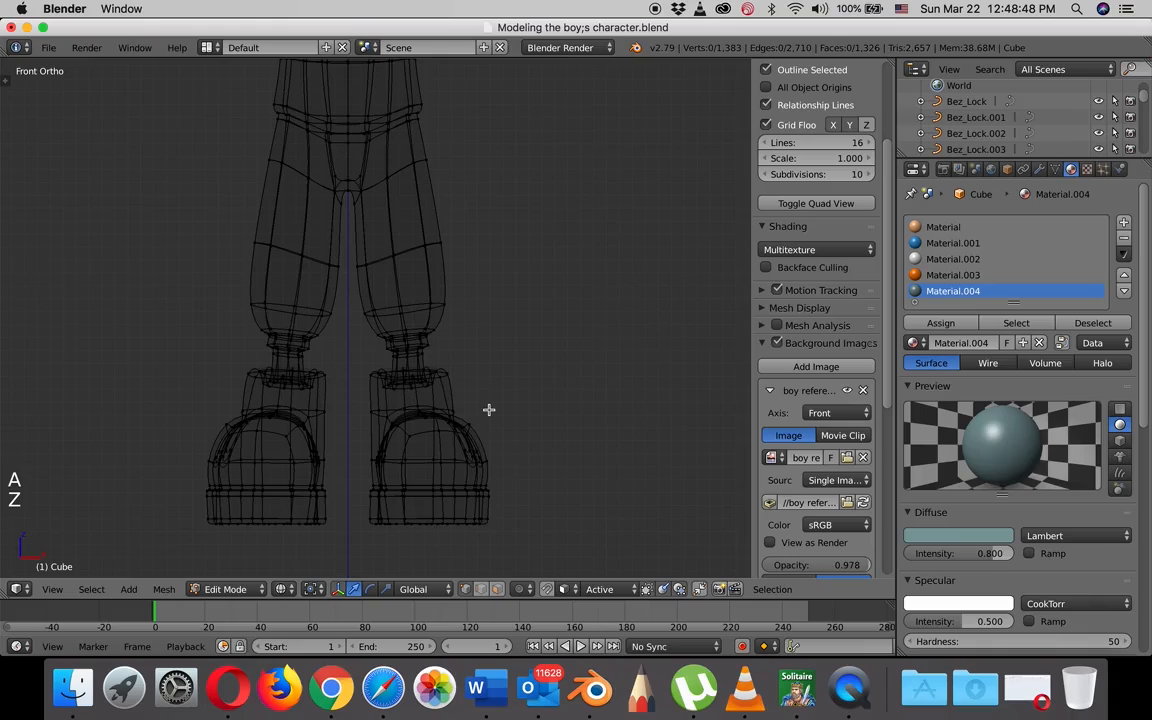
key("c")
mouse_move(471, 391)
left_mouse_down()
mouse_move(381, 392)
mouse_move(476, 442)
mouse_move(463, 434)
mouse_move(447, 467)
mouse_move(375, 462)
mouse_move(506, 465)
mouse_move(419, 429)
mouse_move(419, 408)
left_mouse_up()
key("Escape")
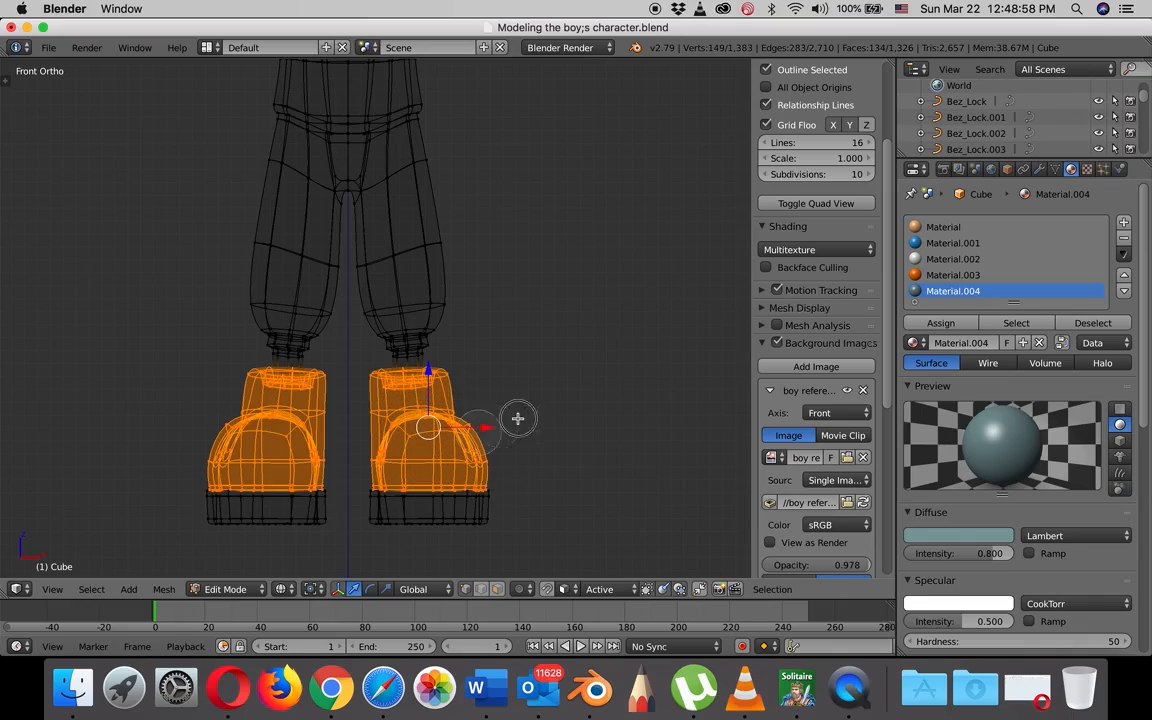
Return to solid shading and remove the faces of the two straps on the shoe's outer side from the selection.
middle_click_drag(558, 406, 485, 446)
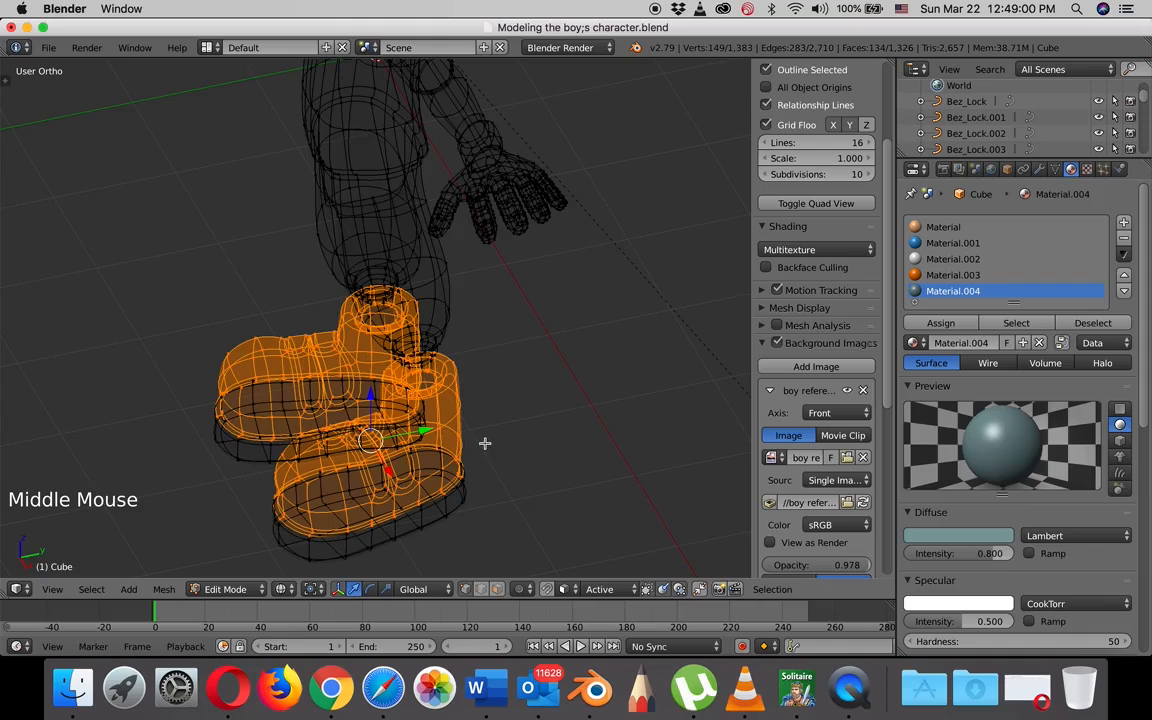
key("z")
scroll(481, 440, "up", 3)
mouse_move(430, 515)
middle_mouse_down("shift")
mouse_move(494, 314)
mouse_move(509, 417)
middle_mouse_up("shift")
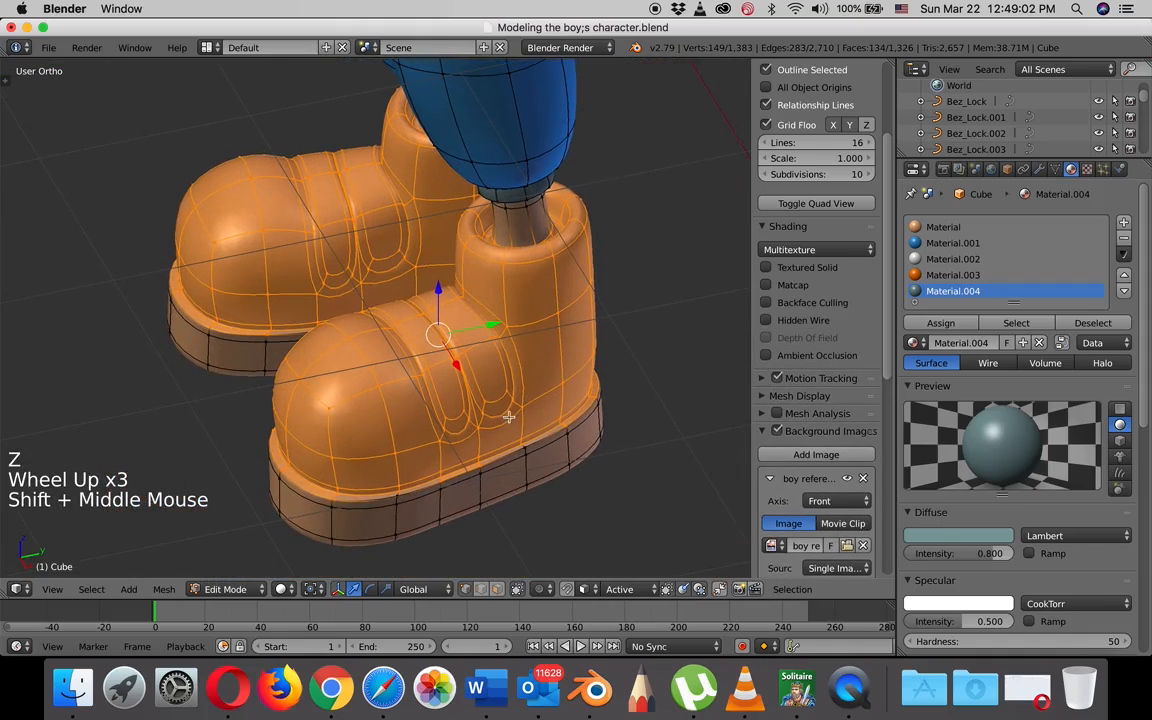
right_click(490, 396, "shift")
right_click(487, 400, "shift")
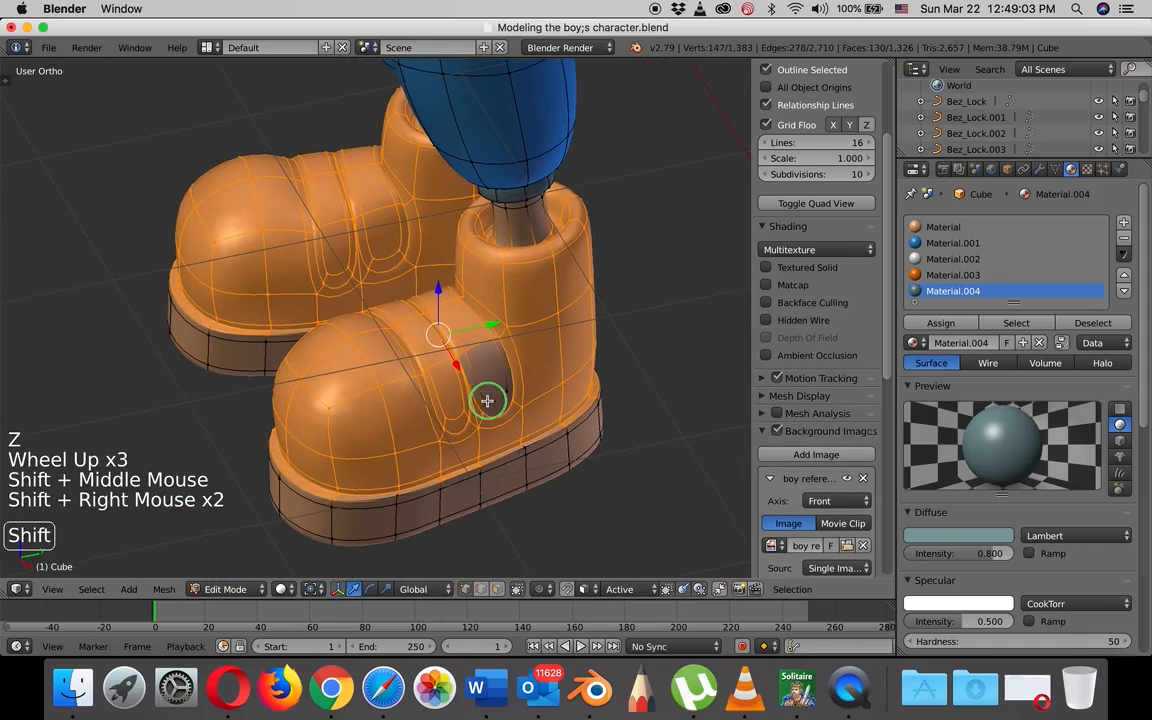
right_click(440, 306, "shift")
right_click(453, 306, "shift")
right_click(451, 299, "shift")
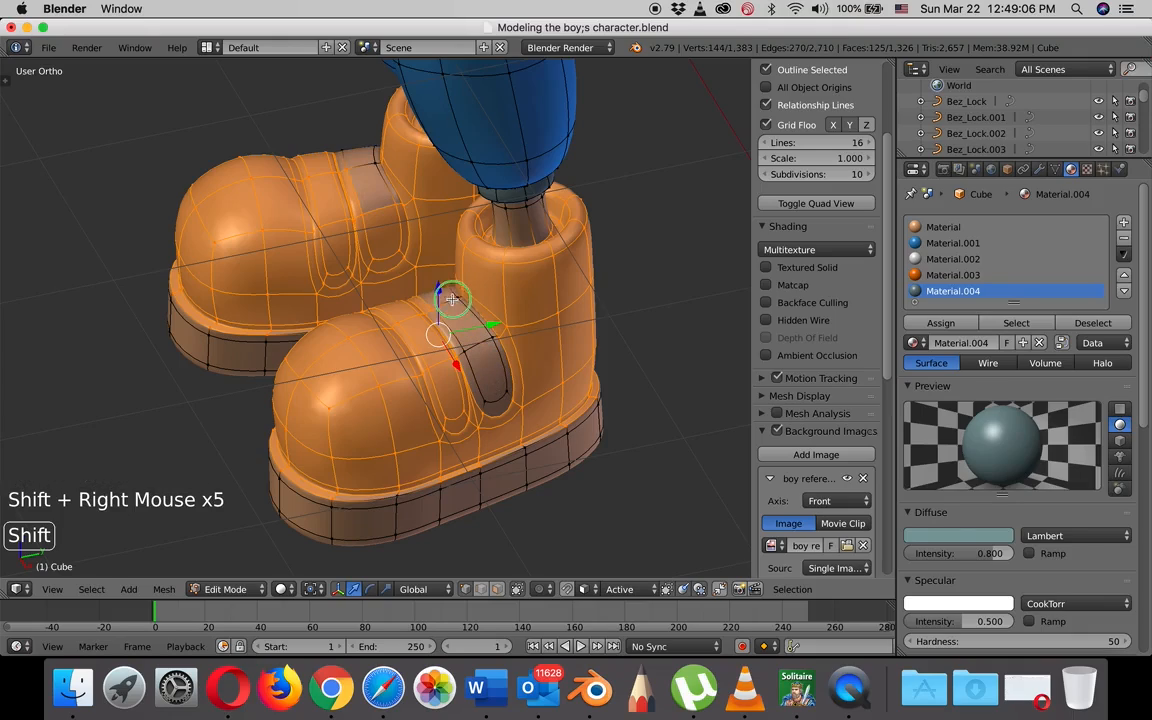
right_click(451, 365, "shift")
right_click(452, 397, "shift")
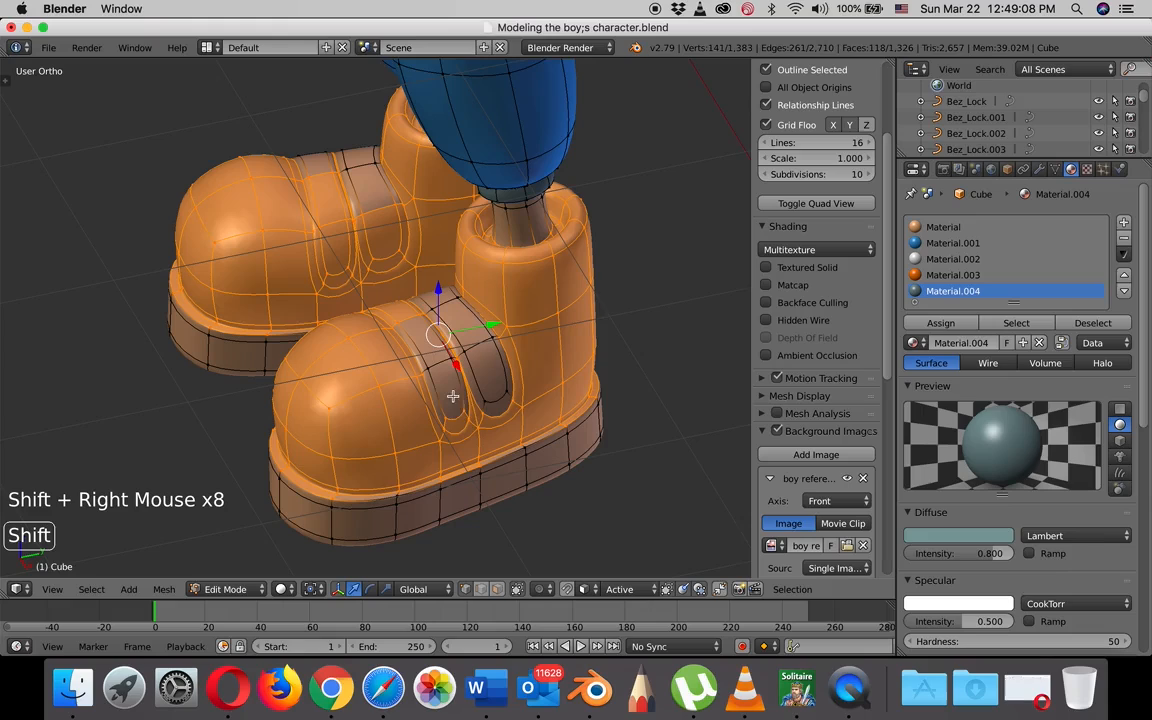
right_click(446, 414, "shift")
Deselect the remaining strap faces on the opposite side of the shoes.
middle_click_drag(440, 406, 556, 427)
right_click(334, 258, "shift")
right_click(330, 262, "shift")
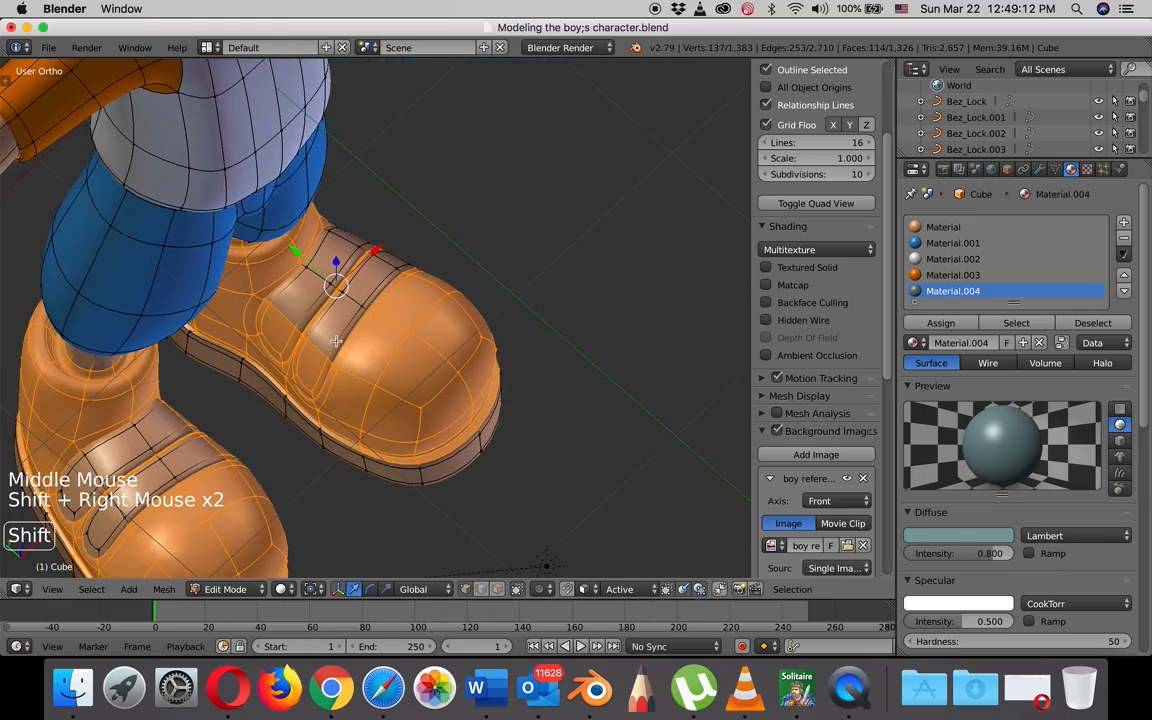
right_click(311, 341, "shift")
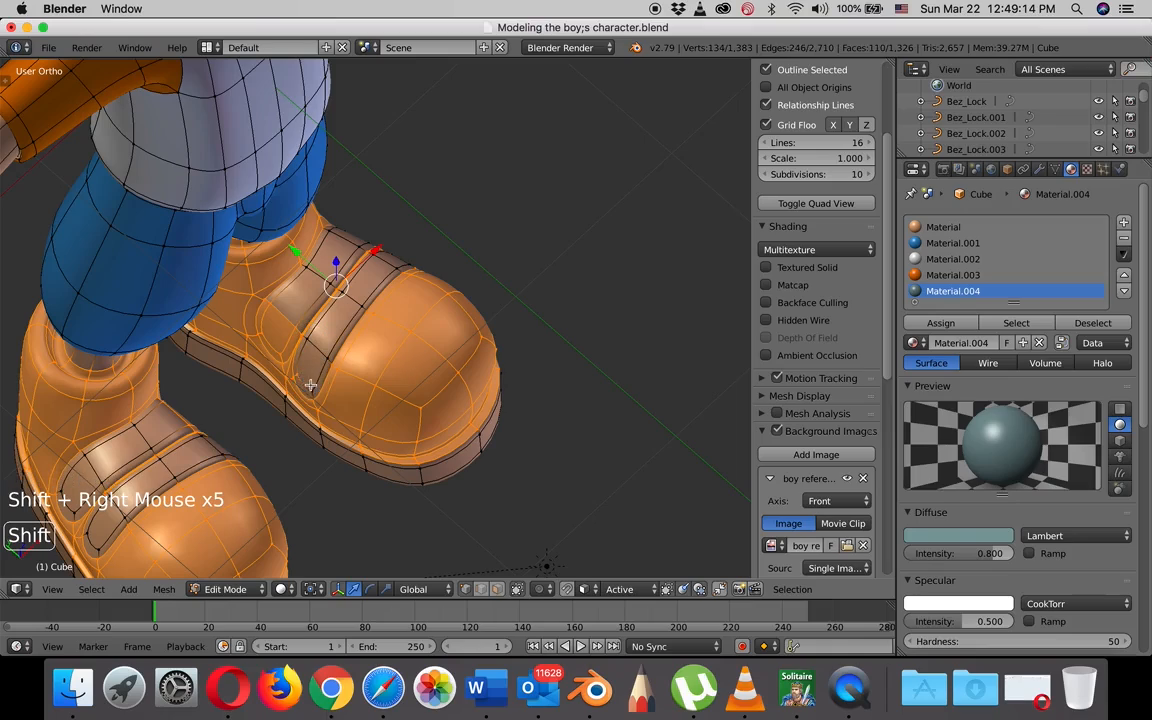
right_click(273, 314, "shift")
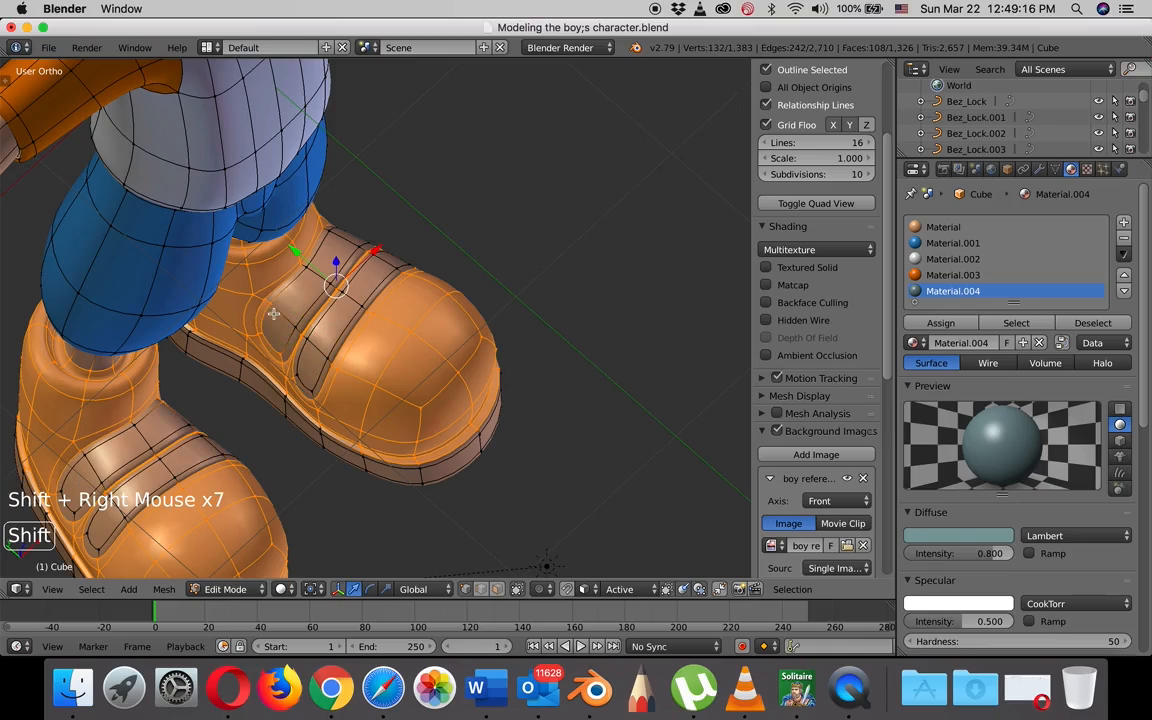
middle_click_drag(281, 349, 353, 267)
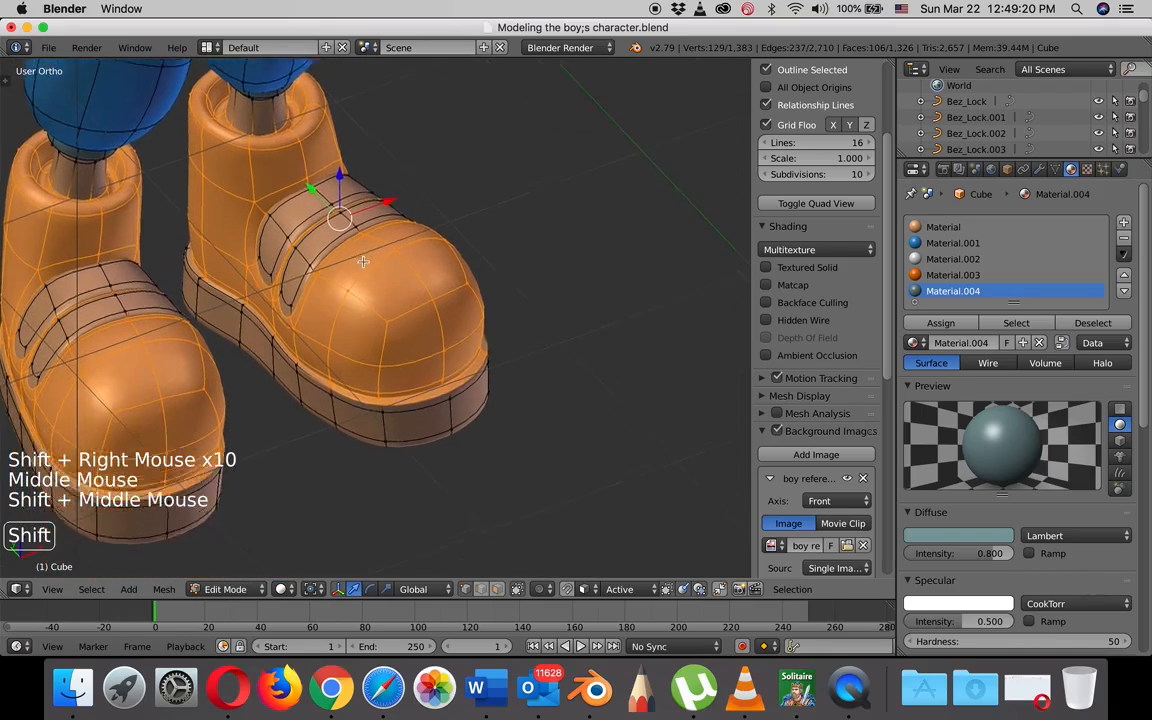
Deselect the faces on the sole's upper rim around the toe and along the front side of the shoe.
scroll(353, 267, "up", 5)
middle_click_drag(400, 320, 361, 341, "shift")
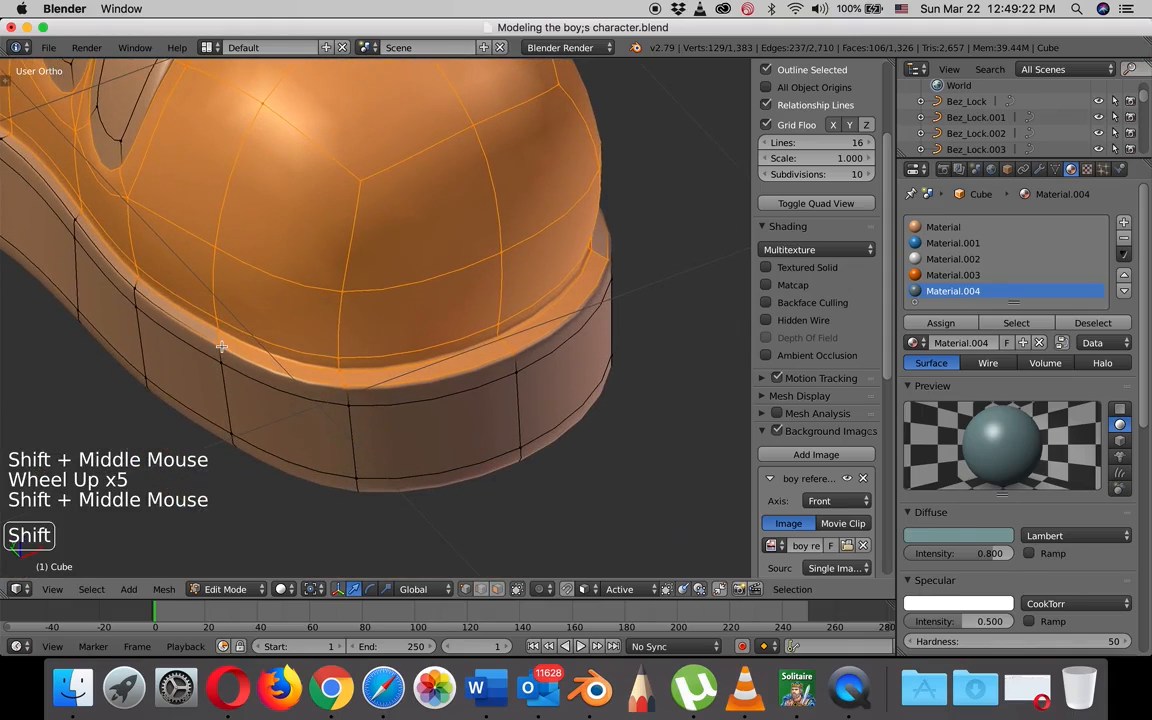
right_click(296, 340, "shift")
right_click(347, 384, "shift")
right_click(516, 330, "shift")
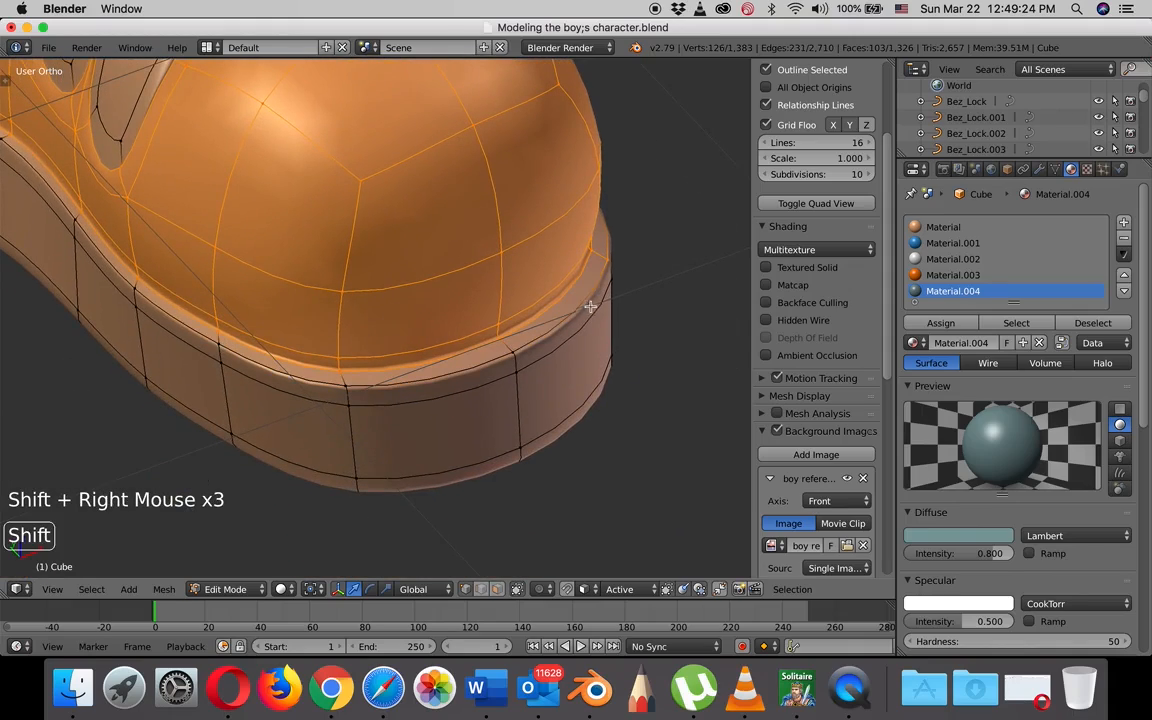
right_click(547, 237, "shift")
middle_click_drag(547, 237, 533, 402)
right_click(533, 402, "shift")
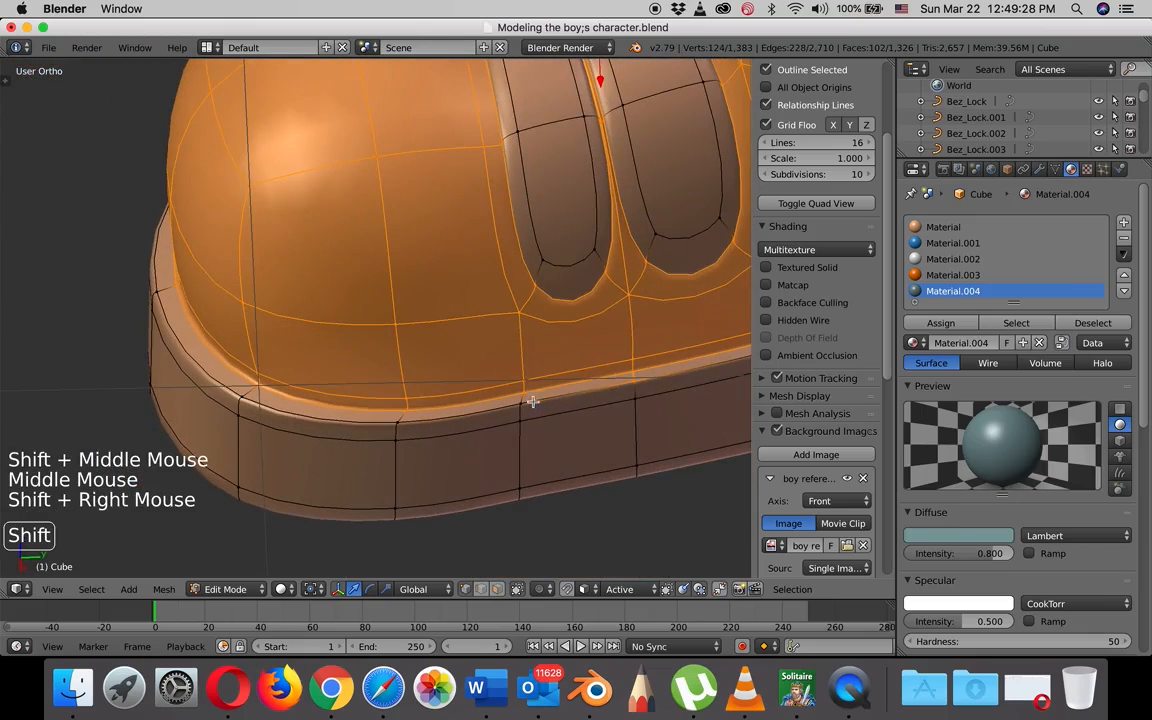
right_click(633, 378, "shift")
Deselect the remaining sole rim faces along the shoe's rear side and around the heel.
scroll(581, 368, "down", 4)
middle_click_drag(581, 368, 388, 396, "shift")
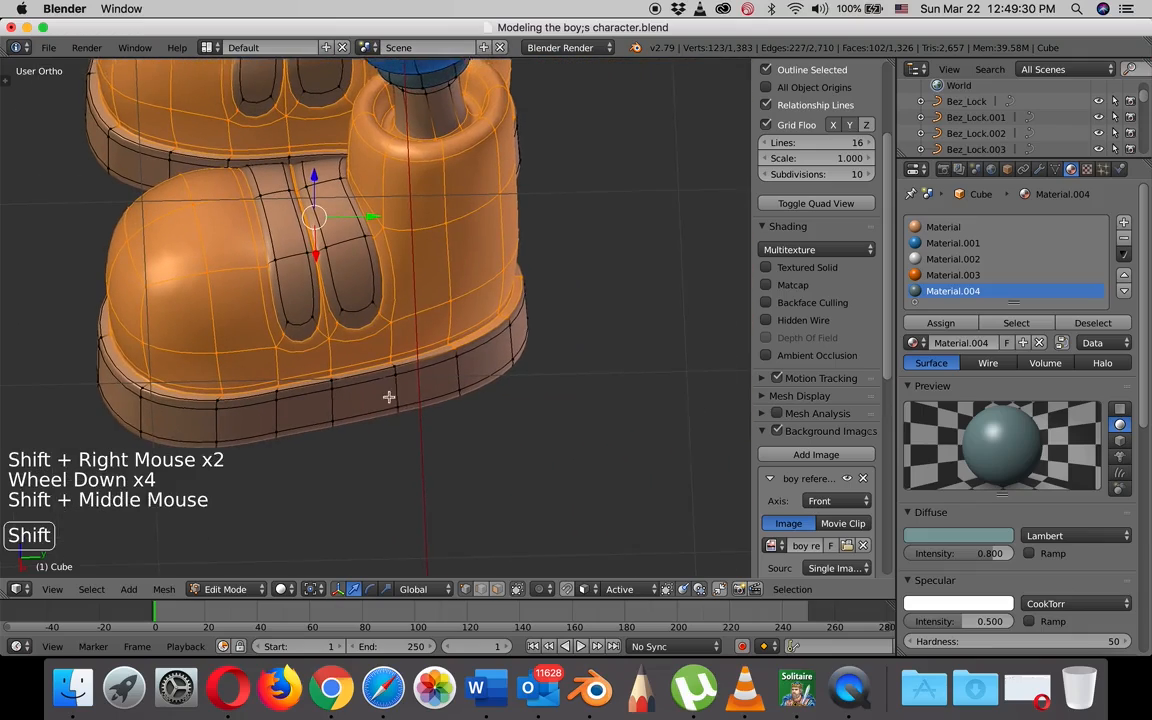
scroll(449, 340, "down", 1, "shift")
right_click(480, 336, "shift")
right_click(518, 282, "shift")
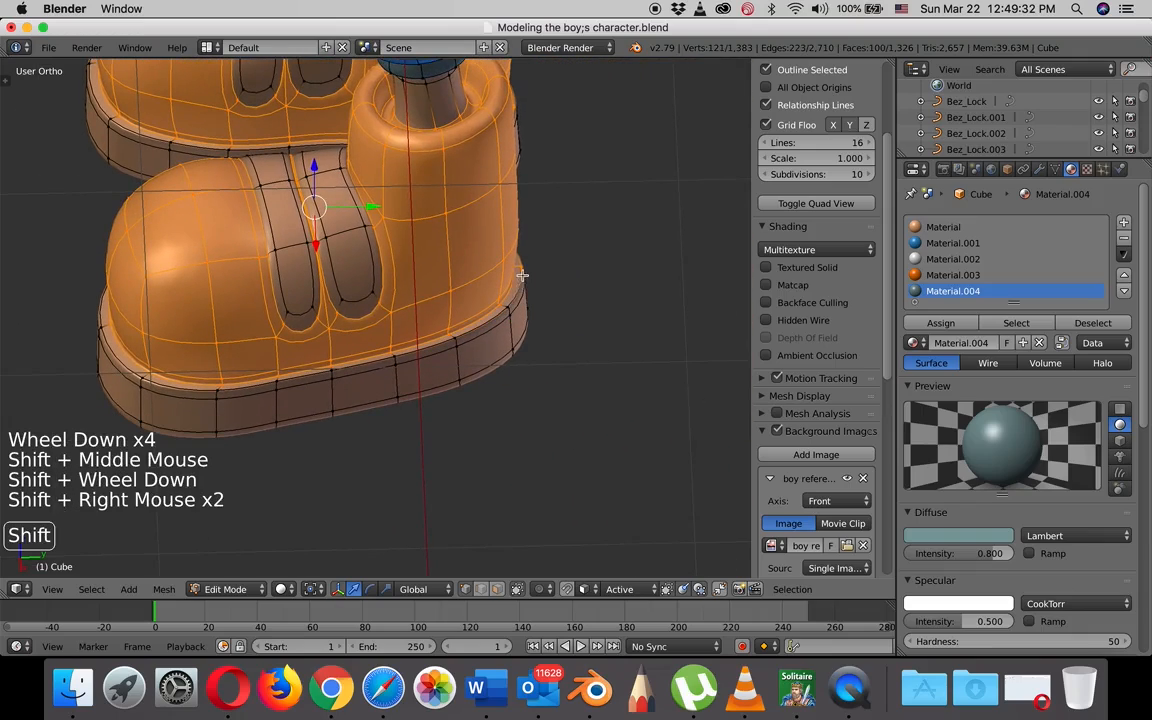
right_click(525, 267, "shift")
right_click(528, 266, "shift")
right_click(531, 269, "shift")
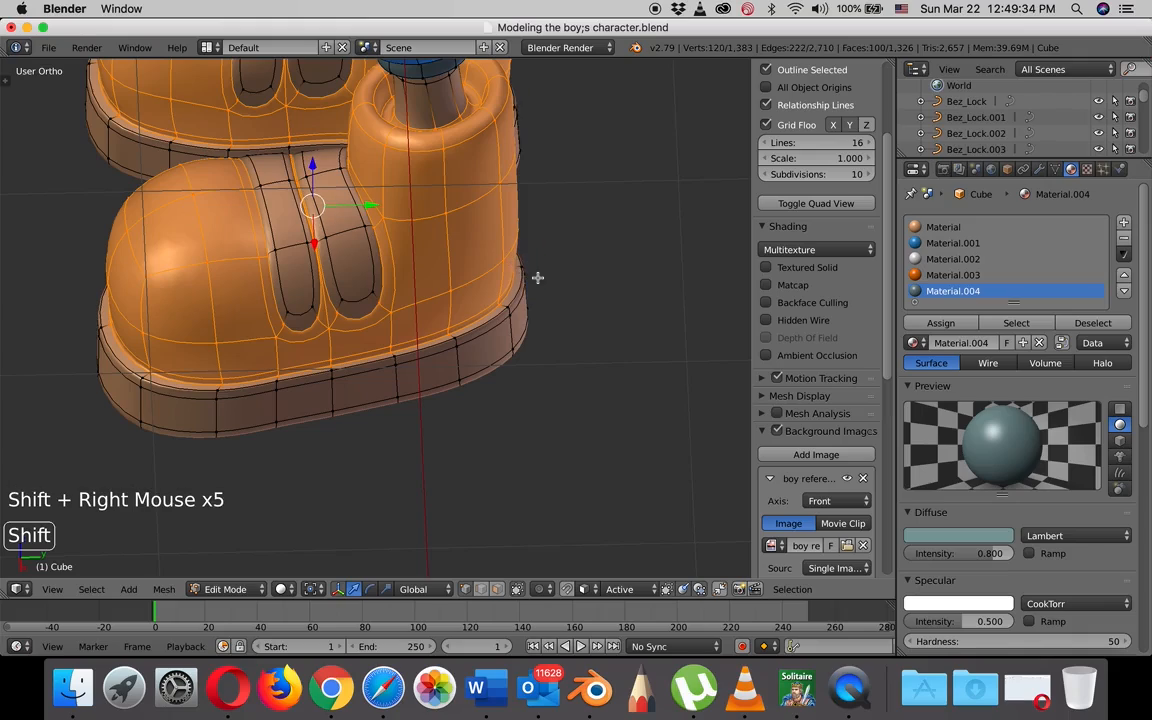
Deselect the first faces inside the shoe opening around the front and outer side of the ankle.
middle_click_drag(484, 251, 563, 294)
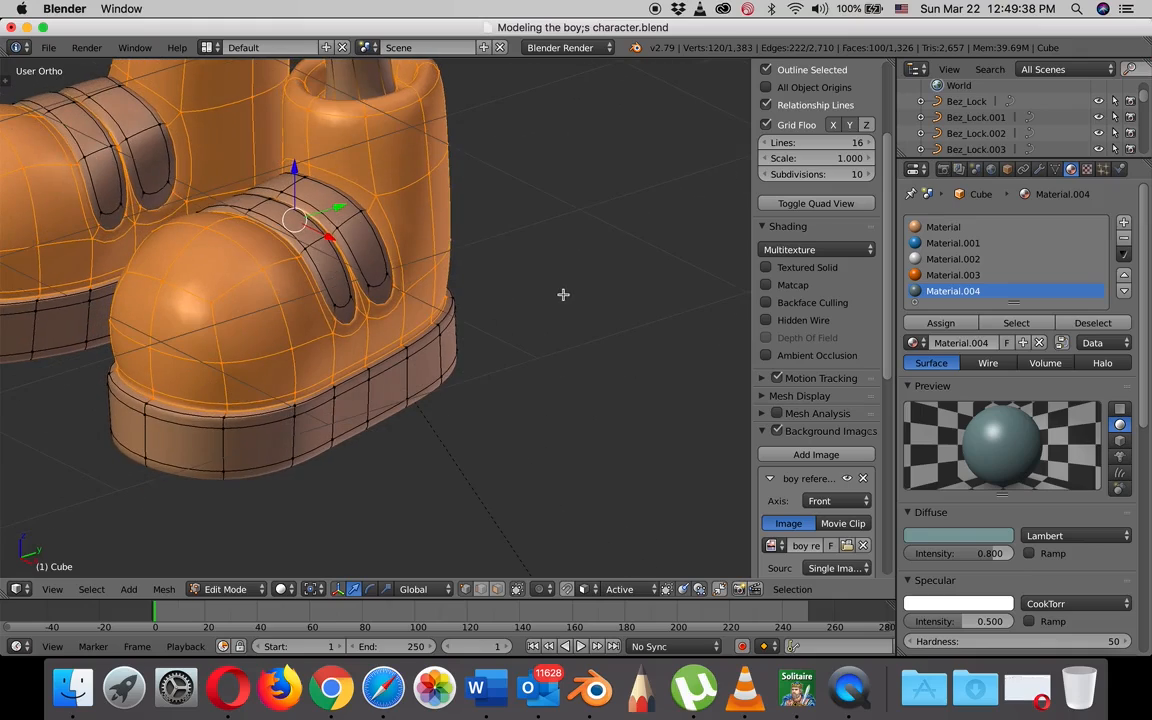
middle_click_drag(439, 171, 442, 312, "shift")
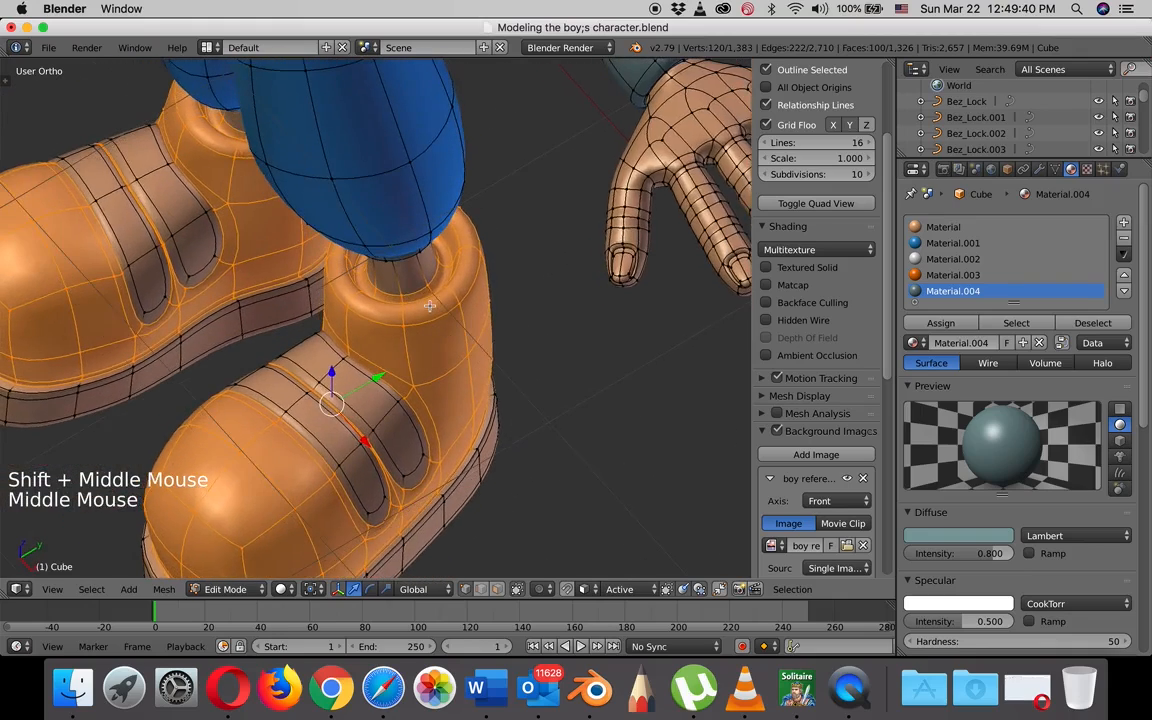
scroll(442, 312, "up", 3)
scroll(442, 312, "up", 1, "shift")
right_click(478, 238, "shift")
right_click(474, 232, "shift")
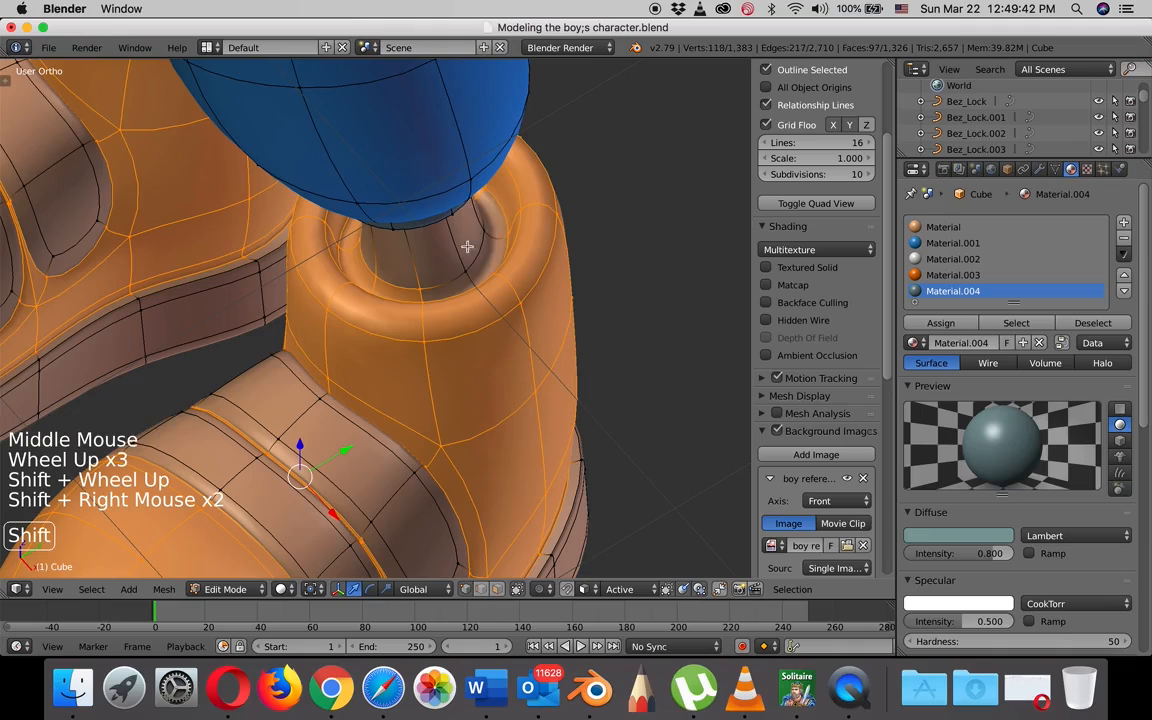
right_click(366, 257, "shift")
right_click(320, 220, "shift")
right_click(413, 240, "shift")
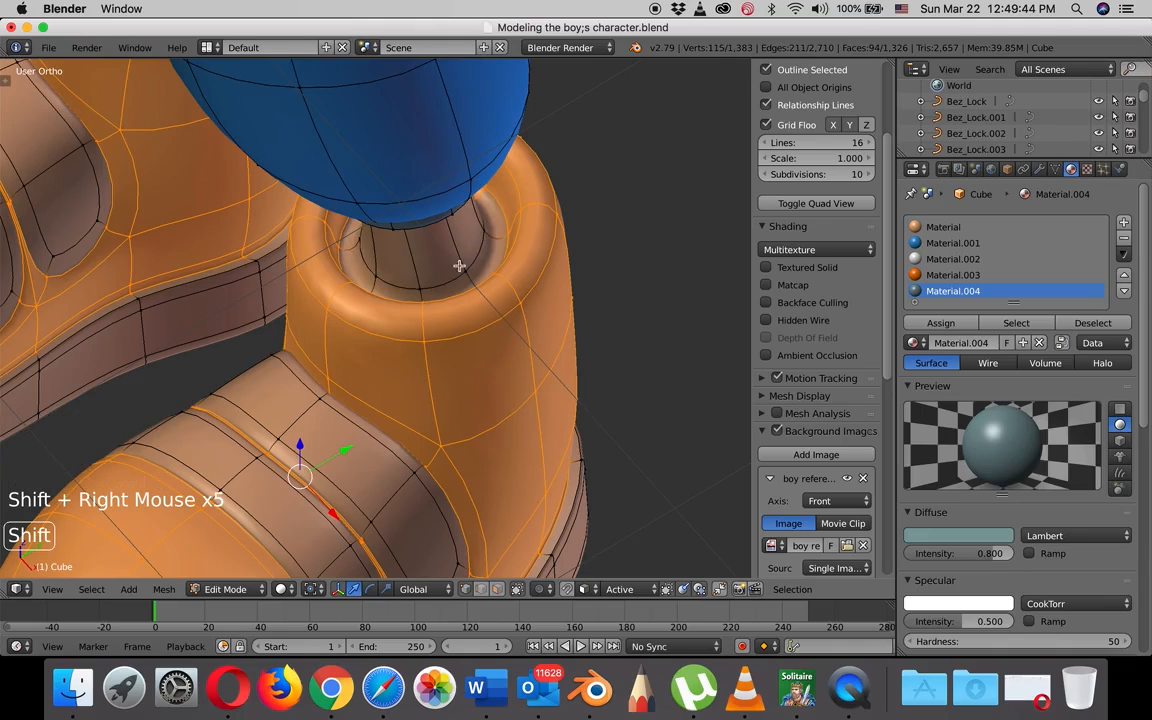
Deselect the remaining faces inside the shoe opening from the other sides of the ankle.
middle_click_drag(413, 240, 411, 270)
right_click(460, 295, "shift")
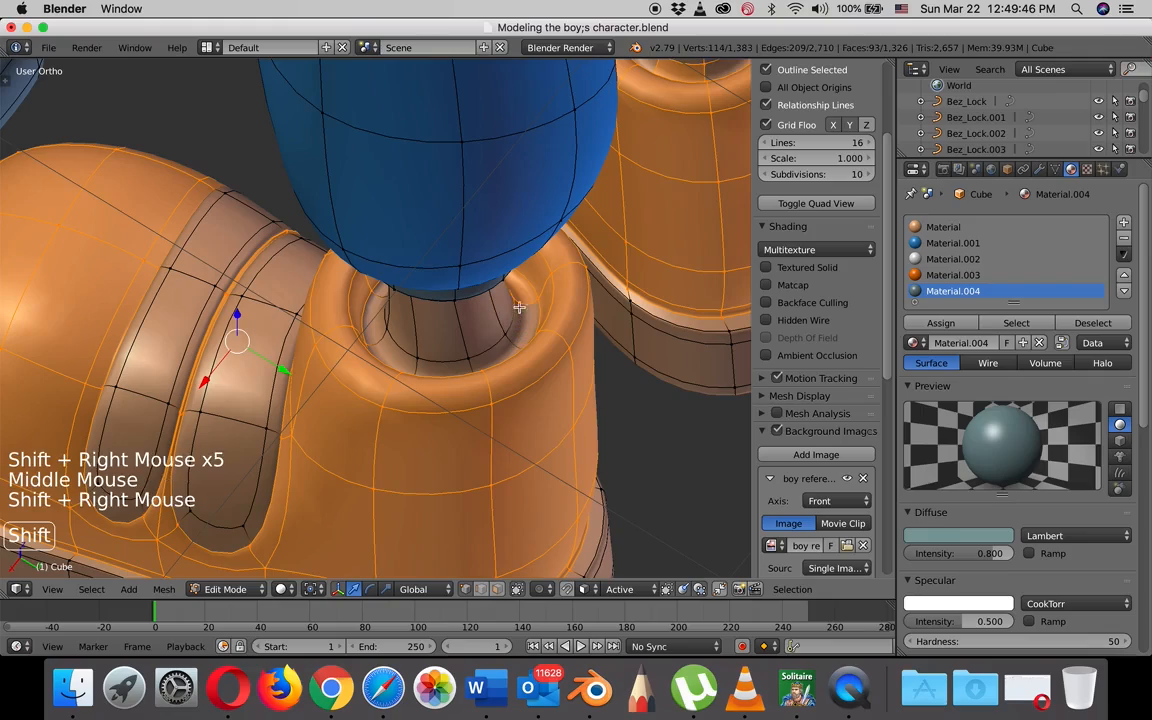
right_click(465, 272, "shift")
middle_click_drag(527, 319, 600, 328)
right_click(415, 313, "shift")
scroll(600, 328, "down", 5)
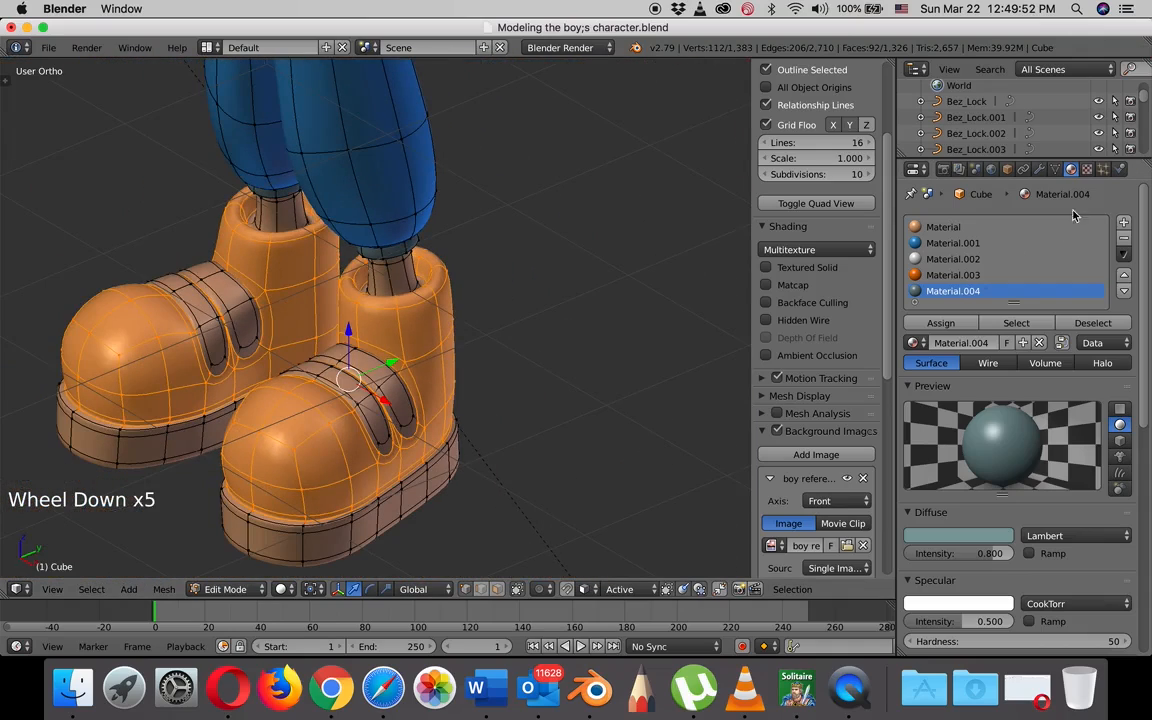
Create a new vertex group for the selected shoe faces and name it "shoe".
left_click(1056, 170)
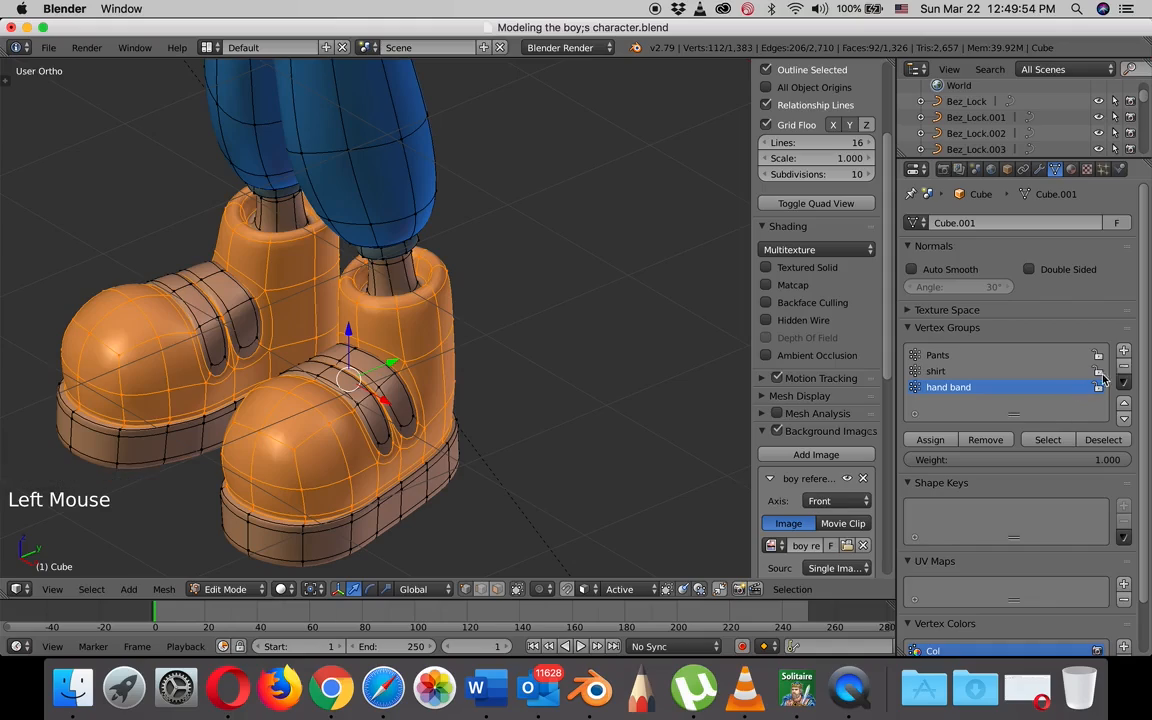
left_click(1124, 352)
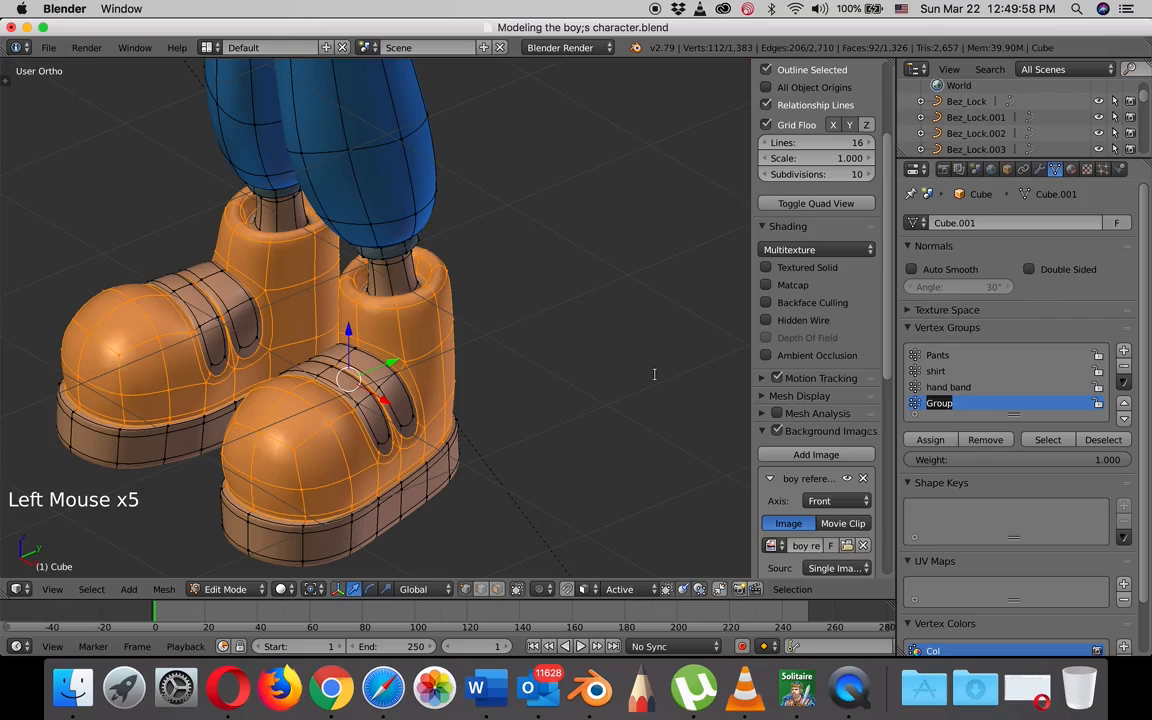
type("shoe")
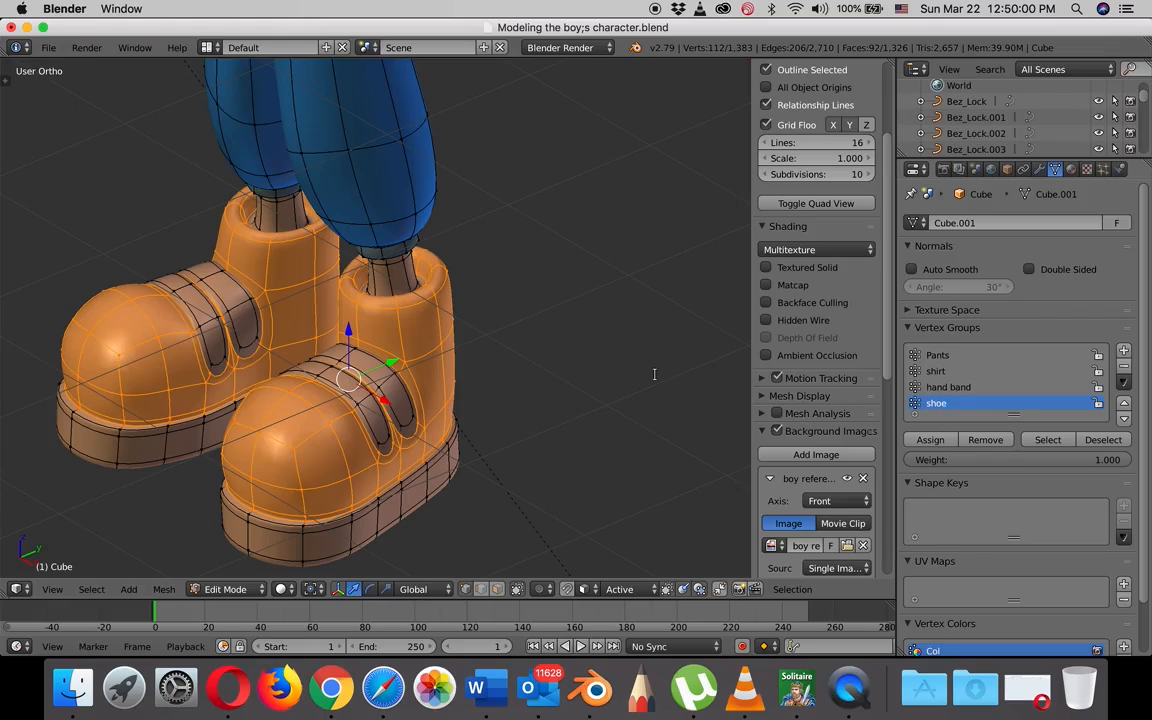
Assign the selected faces to the shoe vertex group and add a new material to the body mesh.
double_click(931, 441)
left_click(1070, 170)
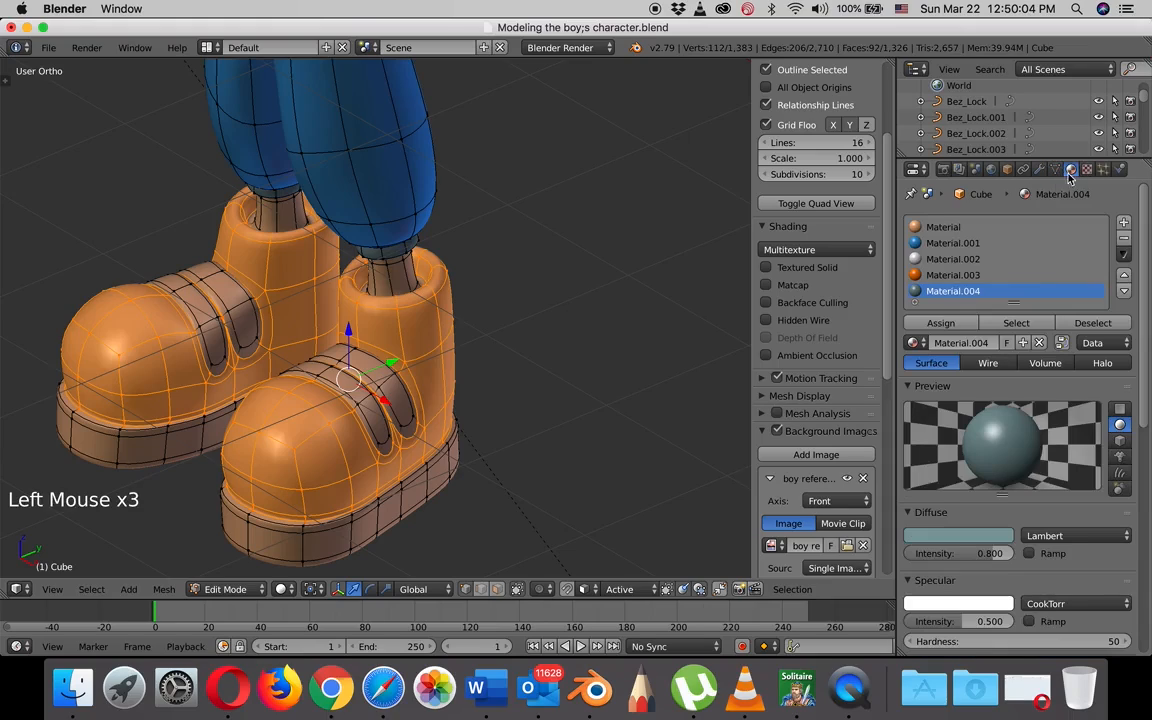
left_click(1124, 224)
left_click(982, 343)
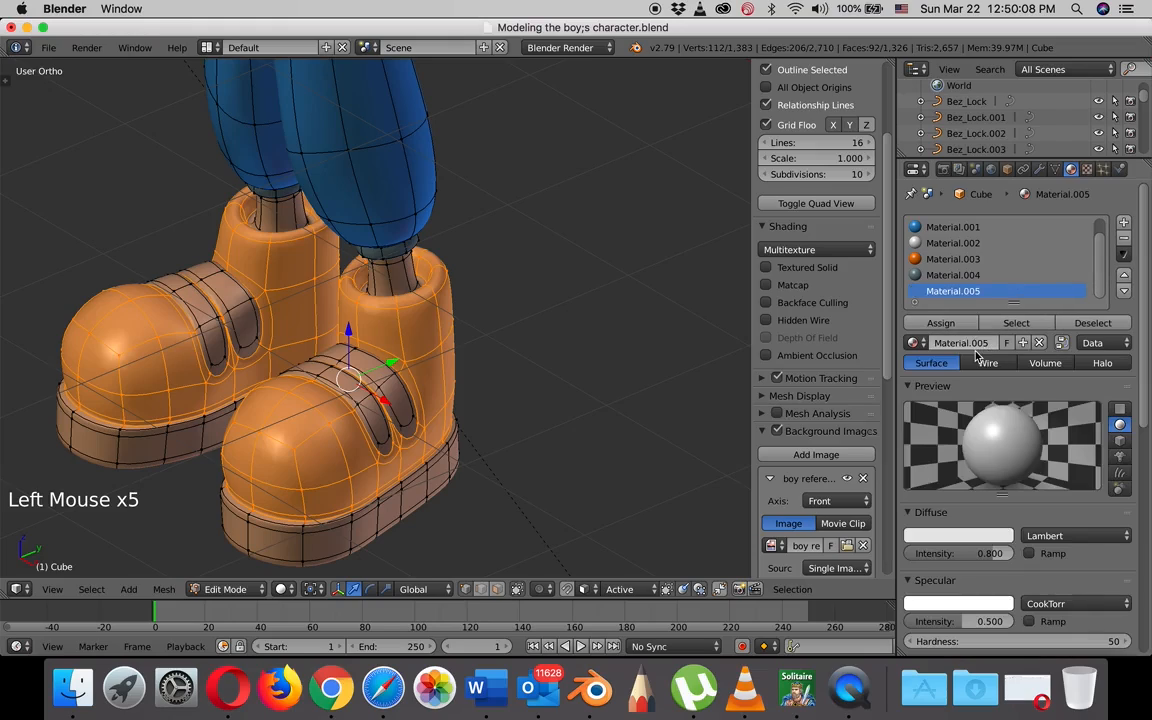
Set the new material's diffuse colour to bright red and assign it to the selected shoe faces.
left_click(957, 535)
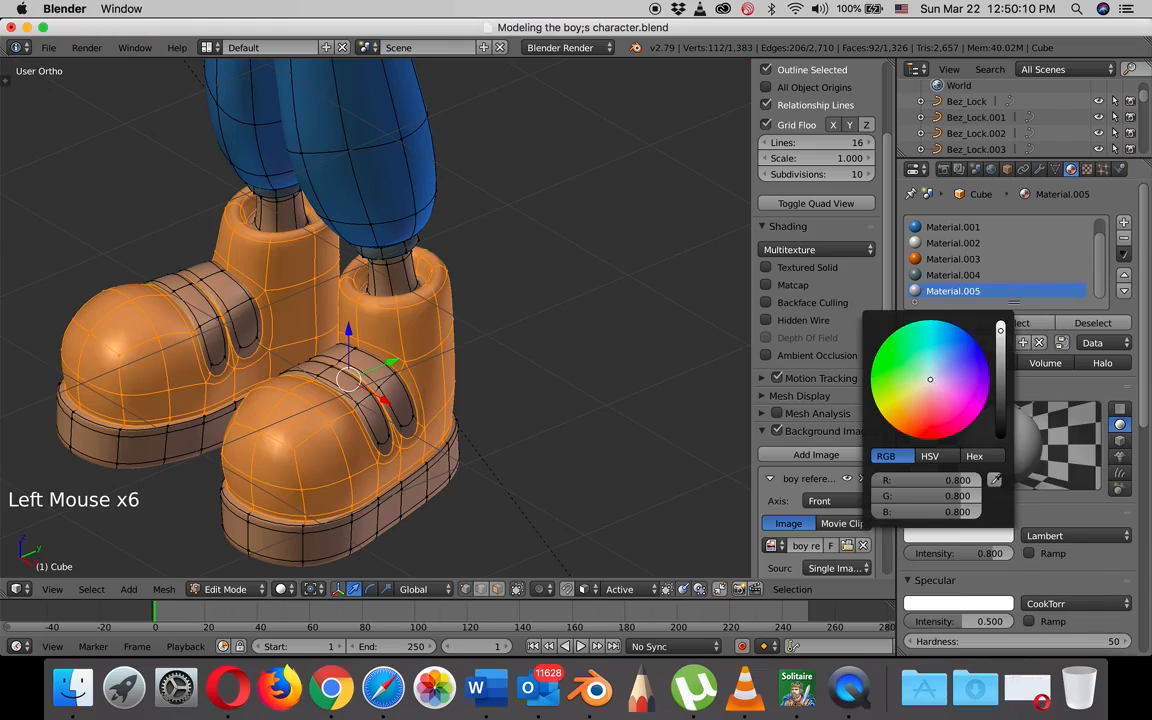
left_click(937, 426)
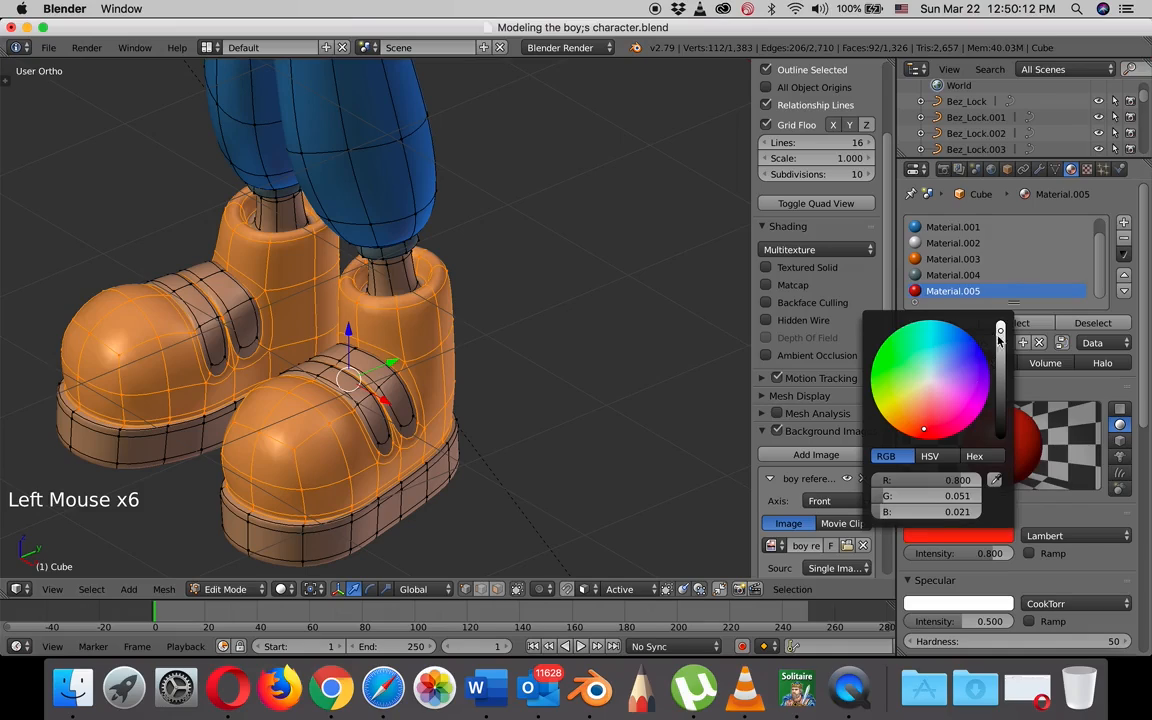
left_click_drag(999, 340, 1000, 322)
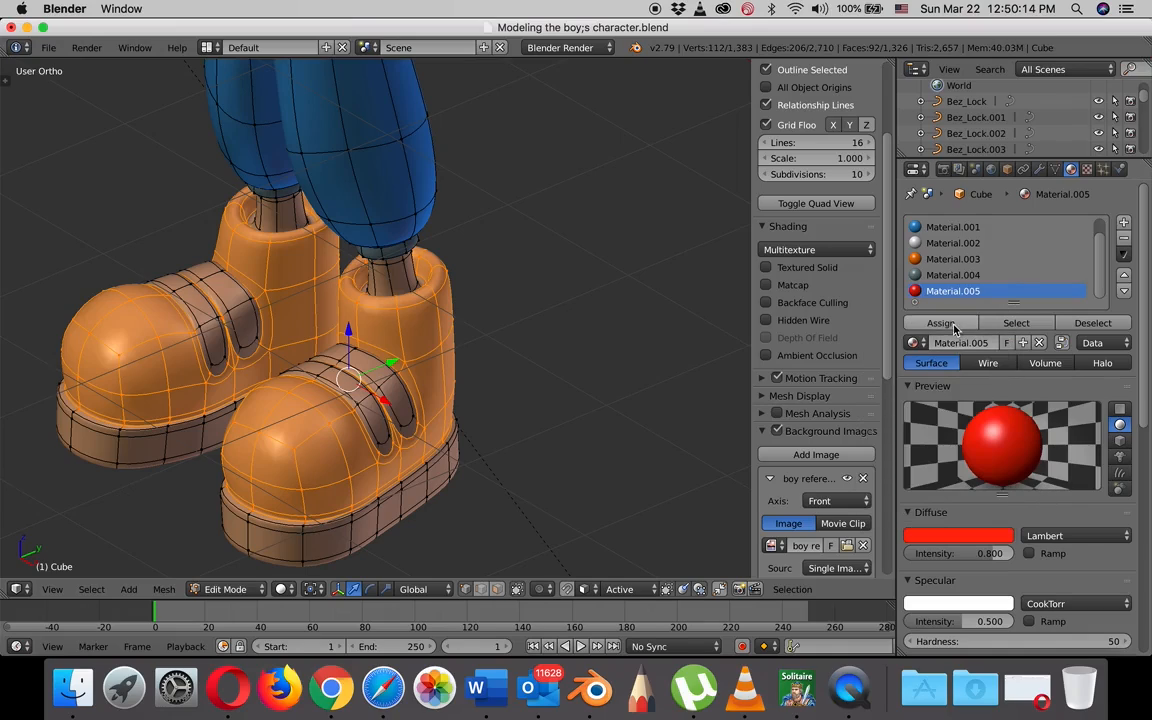
left_click(940, 322)
middle_click_drag(494, 384, 581, 340)
scroll(473, 377, "up", 3)
scroll(555, 325, "down", 3)
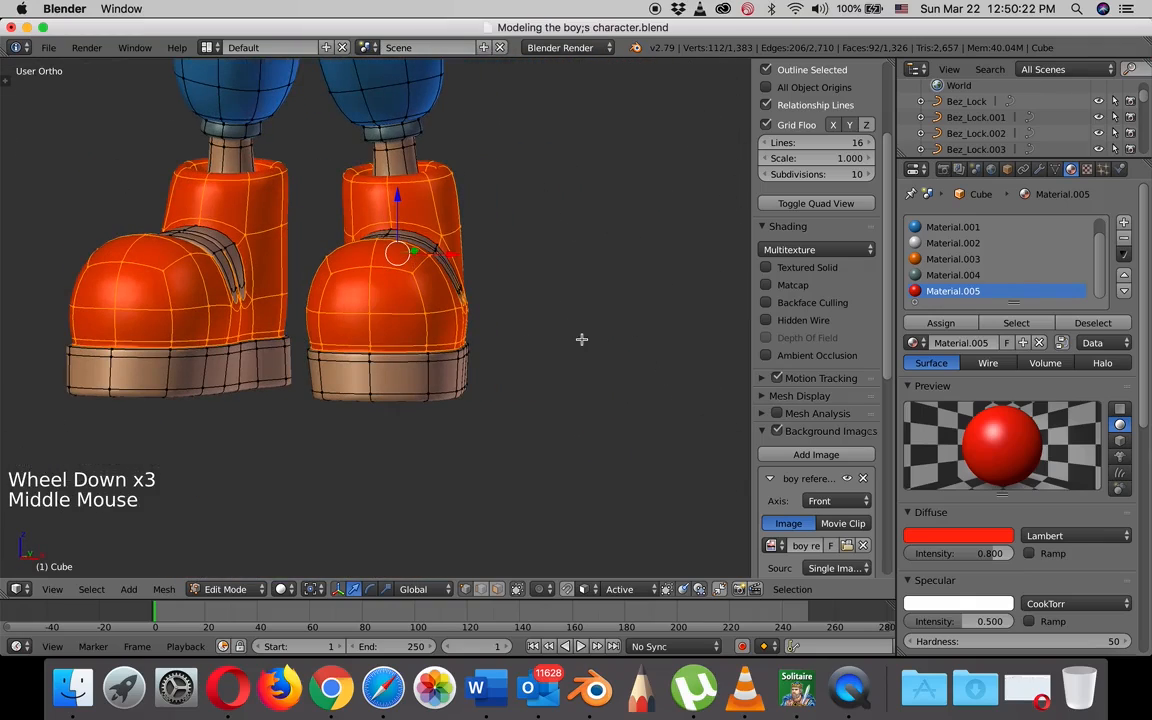
Clear the selection and circle-select the whole shoe sole through the mesh in front wireframe view.
key("KP_1")
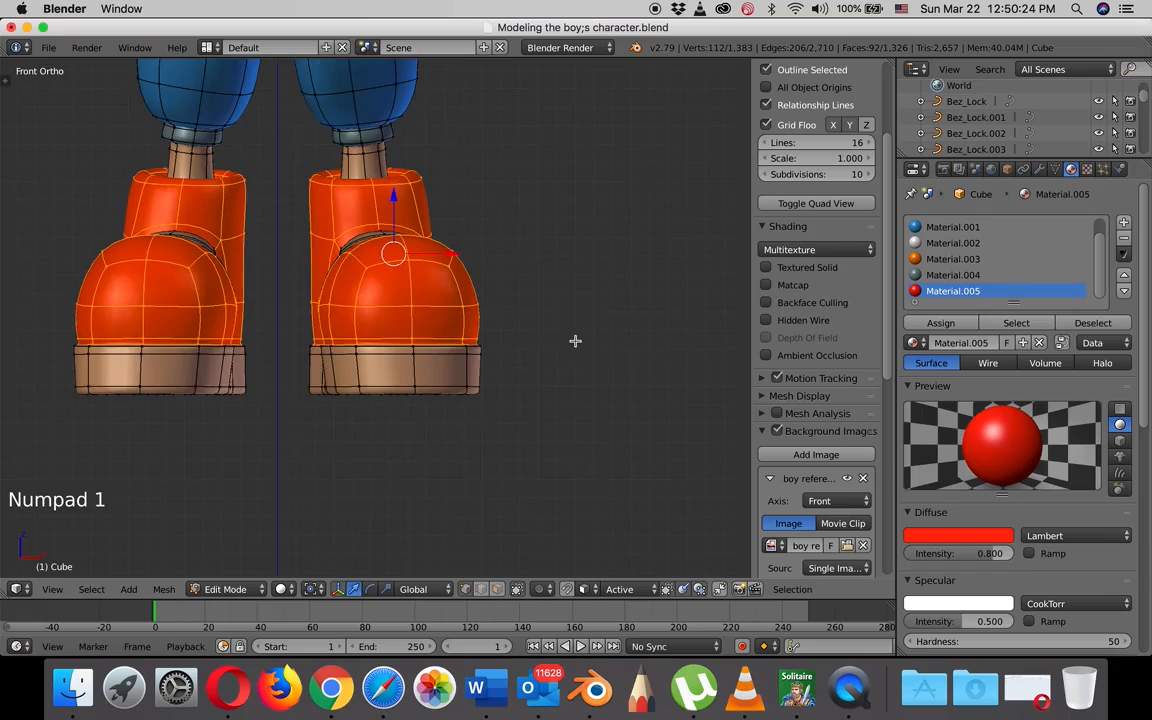
key("a")
key("z")
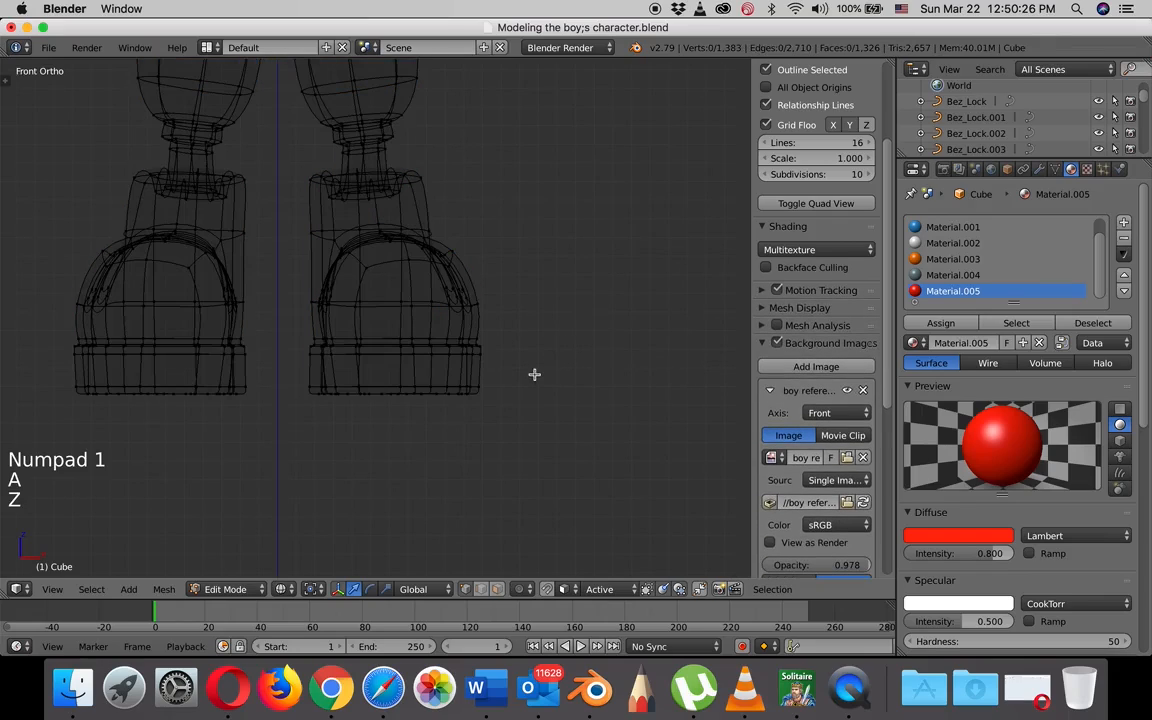
key("c")
mouse_move(501, 368)
left_mouse_down()
mouse_move(329, 380)
mouse_move(406, 383)
mouse_move(383, 366)
mouse_move(334, 385)
left_mouse_up()
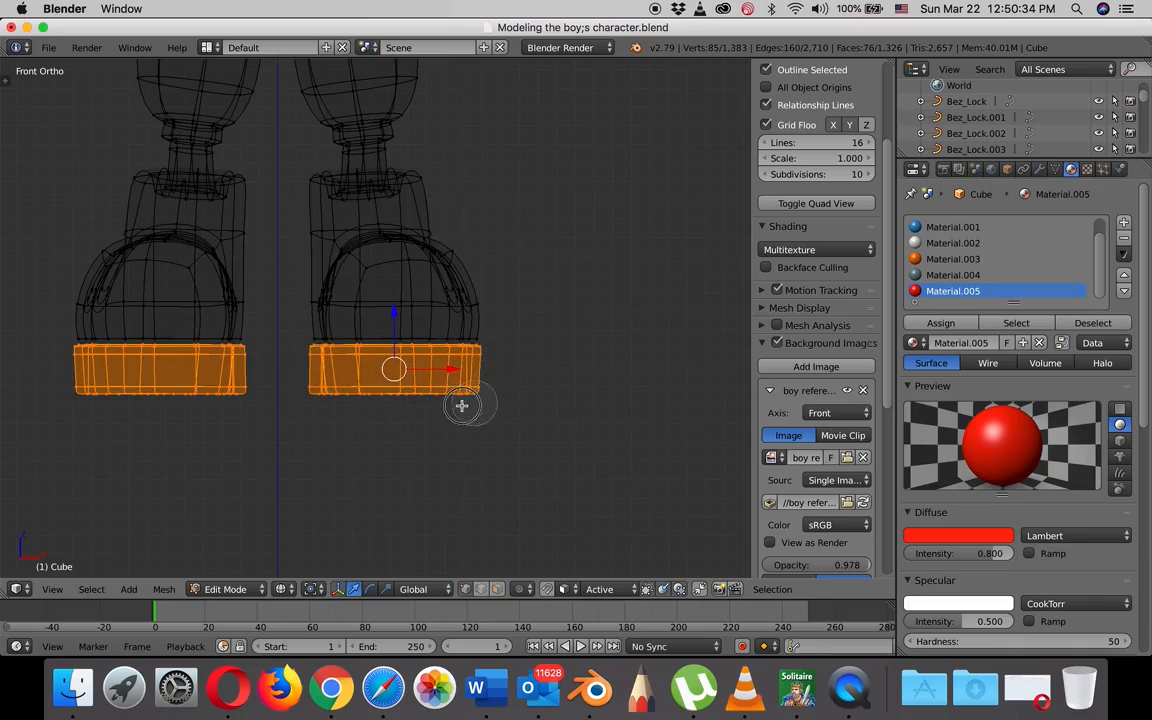
In solid shading and face select mode, add the outer and upper faces of the strap nearest the ankle to the selection.
middle_click_drag(574, 352, 544, 319)
key("z")
scroll(507, 373, "up", 4)
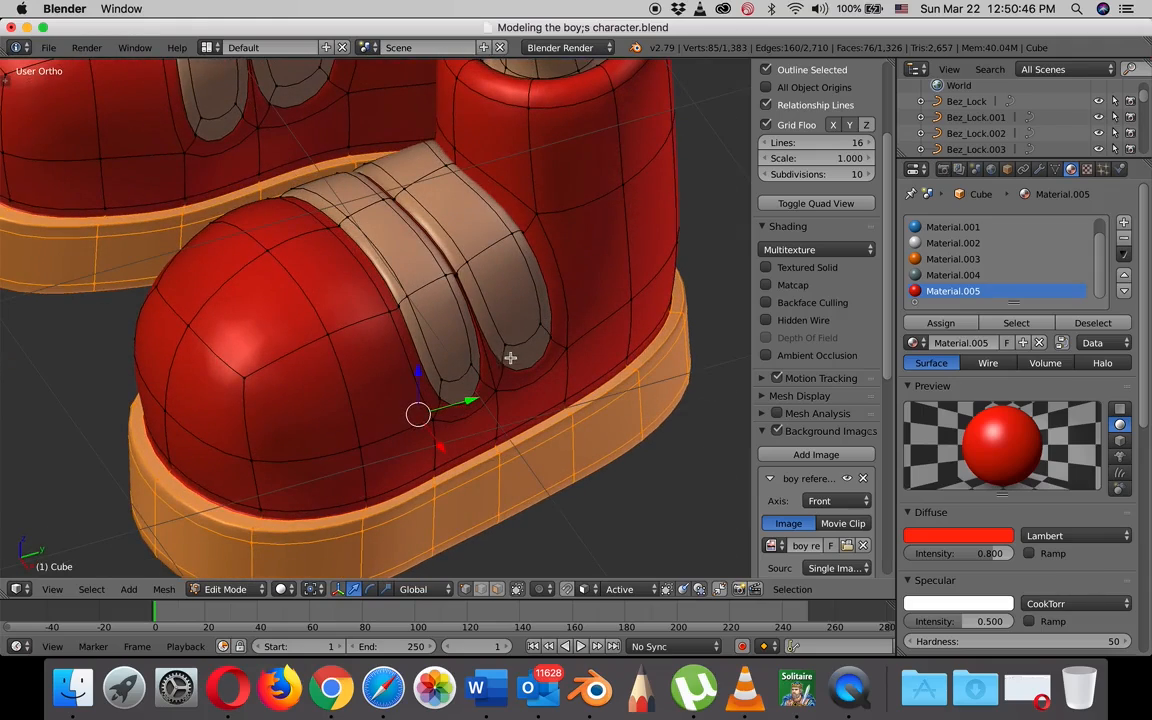
left_click(496, 590)
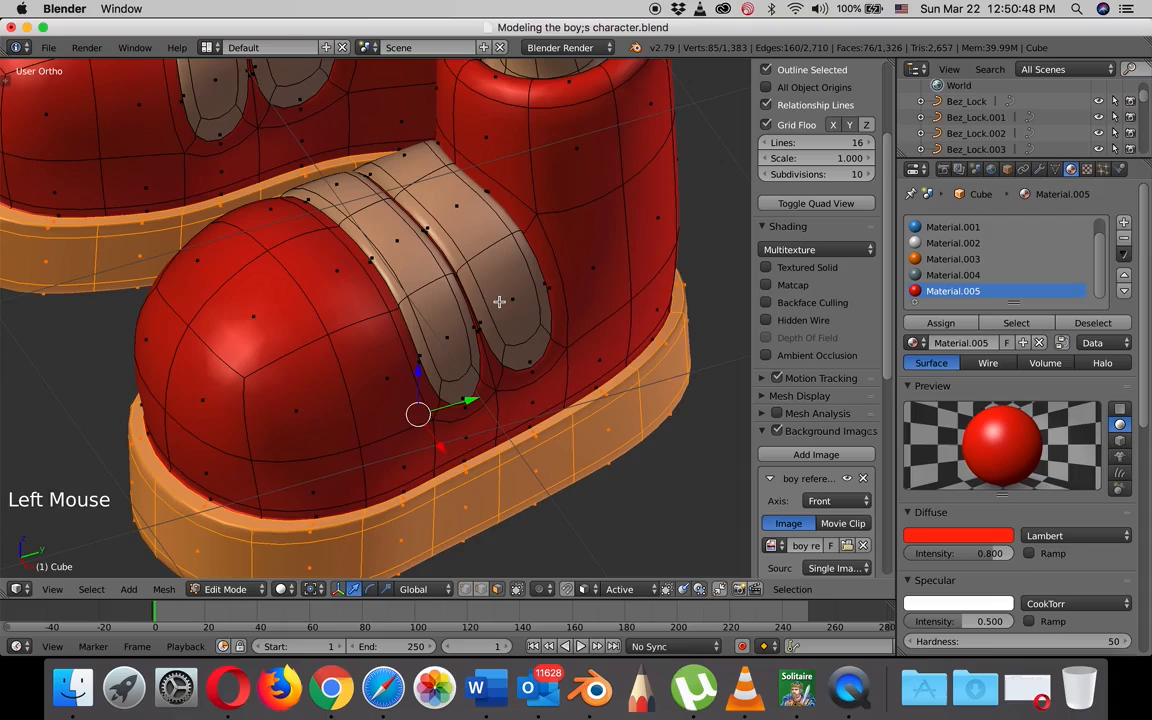
right_click(527, 354, "shift")
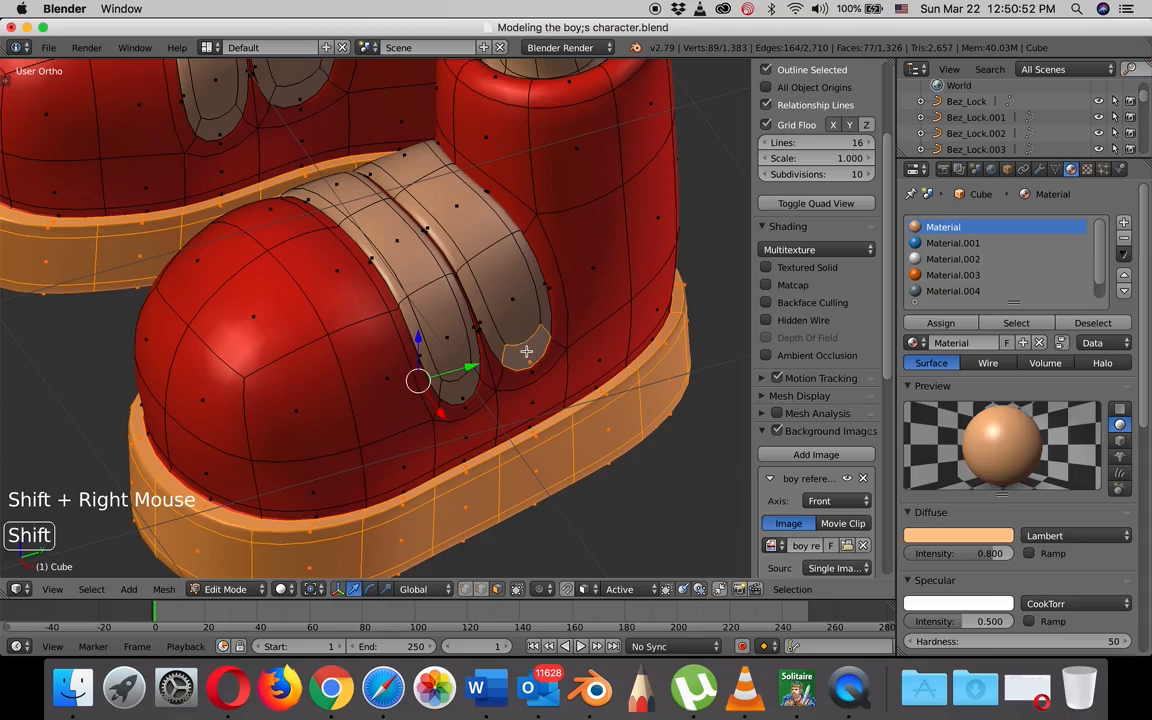
right_click(524, 290, "shift")
right_click(478, 308, "shift")
right_click(477, 259, "shift")
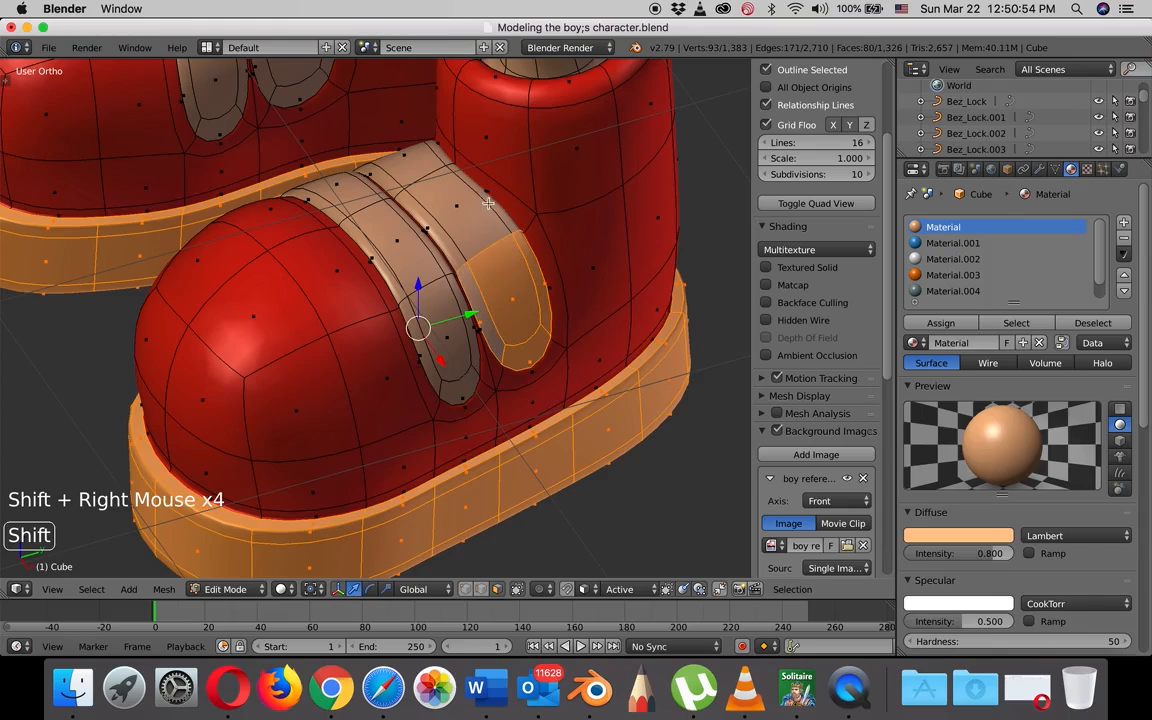
right_click(435, 180, "shift")
right_click(400, 196, "shift")
right_click(385, 205, "shift")
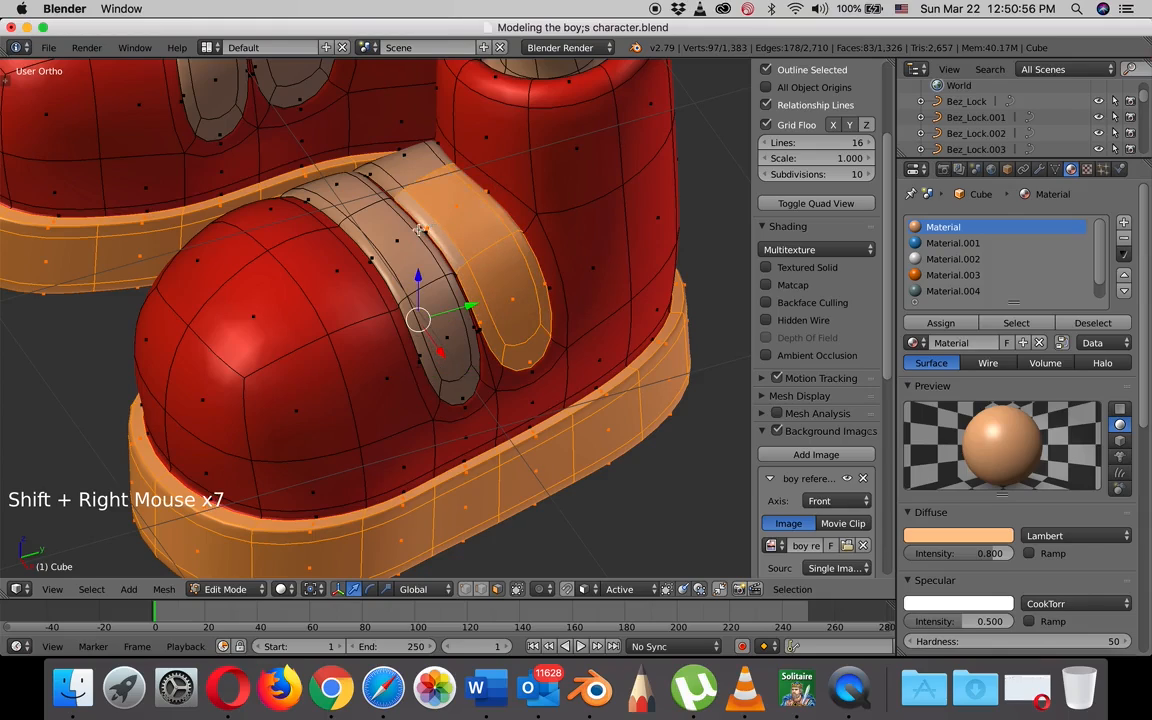
Add the remaining faces of the strap nearest the ankle, down the shoe's inner side, to the selection.
middle_click_drag(385, 205, 473, 253)
right_click(338, 258, "shift")
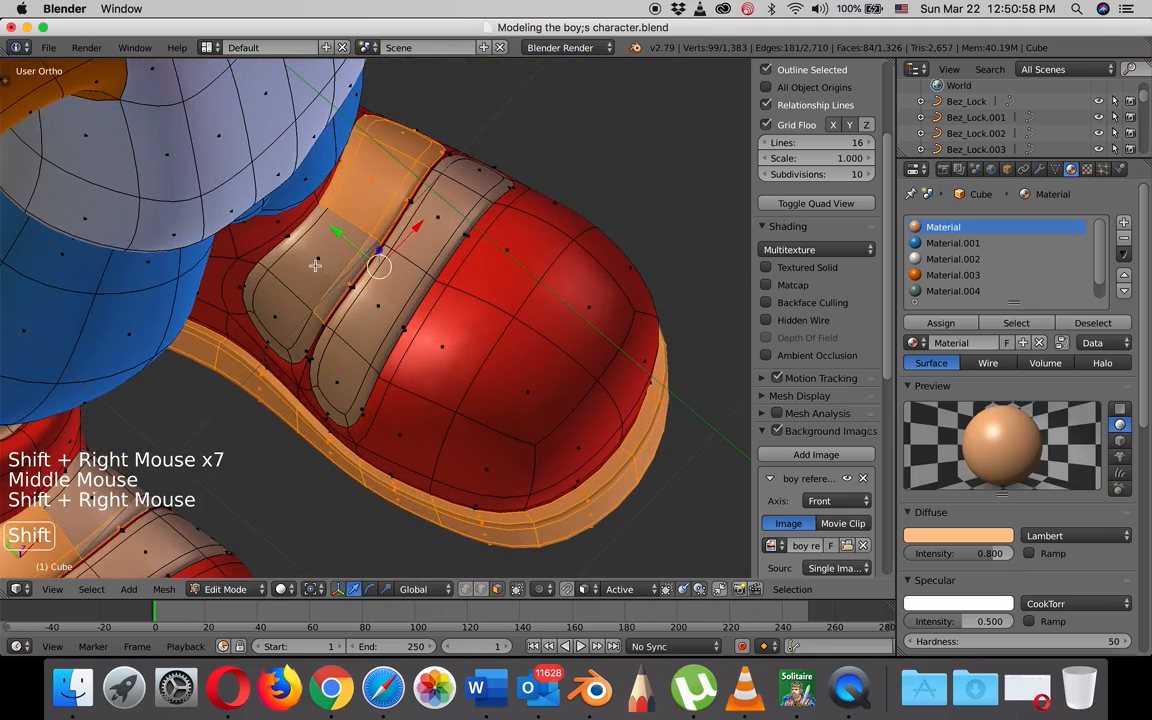
right_click(298, 240, "shift")
right_click(272, 222, "shift")
right_click(251, 287, "shift")
right_click(271, 319, "shift")
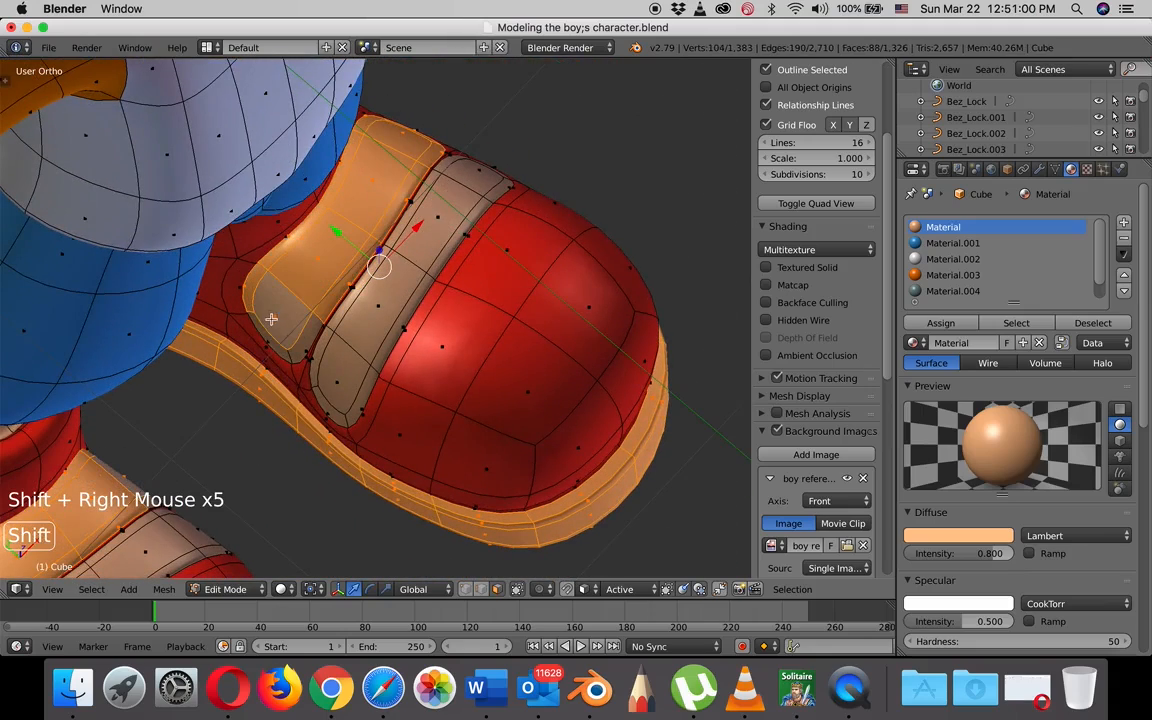
right_click(262, 305, "shift")
right_click(298, 338, "shift")
Add the front strap's faces to the selection, from its inner end up to the top of the shoe.
right_click(335, 378, "shift")
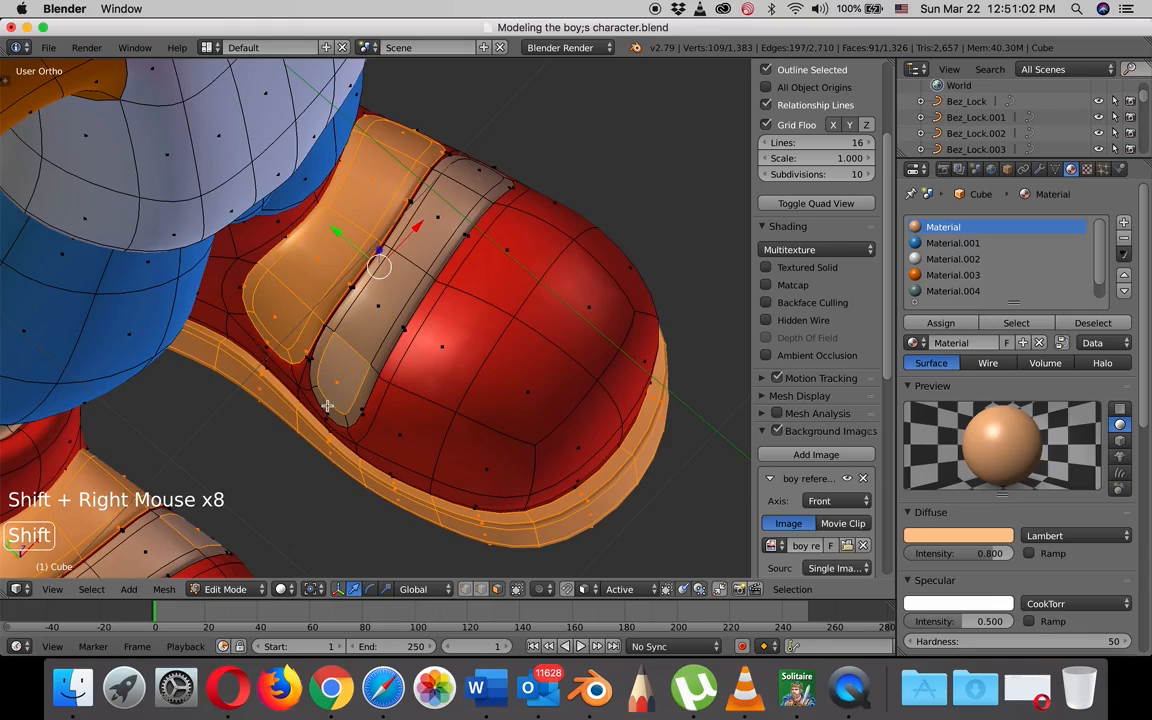
right_click(345, 375, "shift")
right_click(382, 379, "shift")
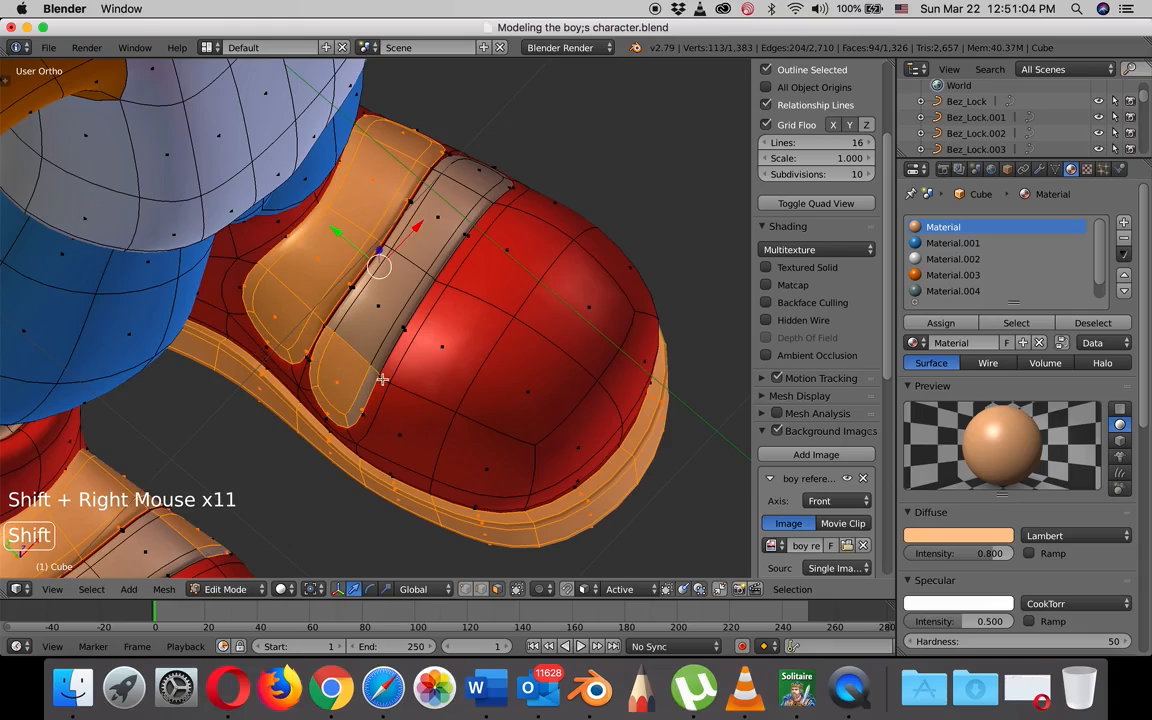
right_click(400, 325, "shift")
right_click(379, 307, "shift")
right_click(352, 285, "shift")
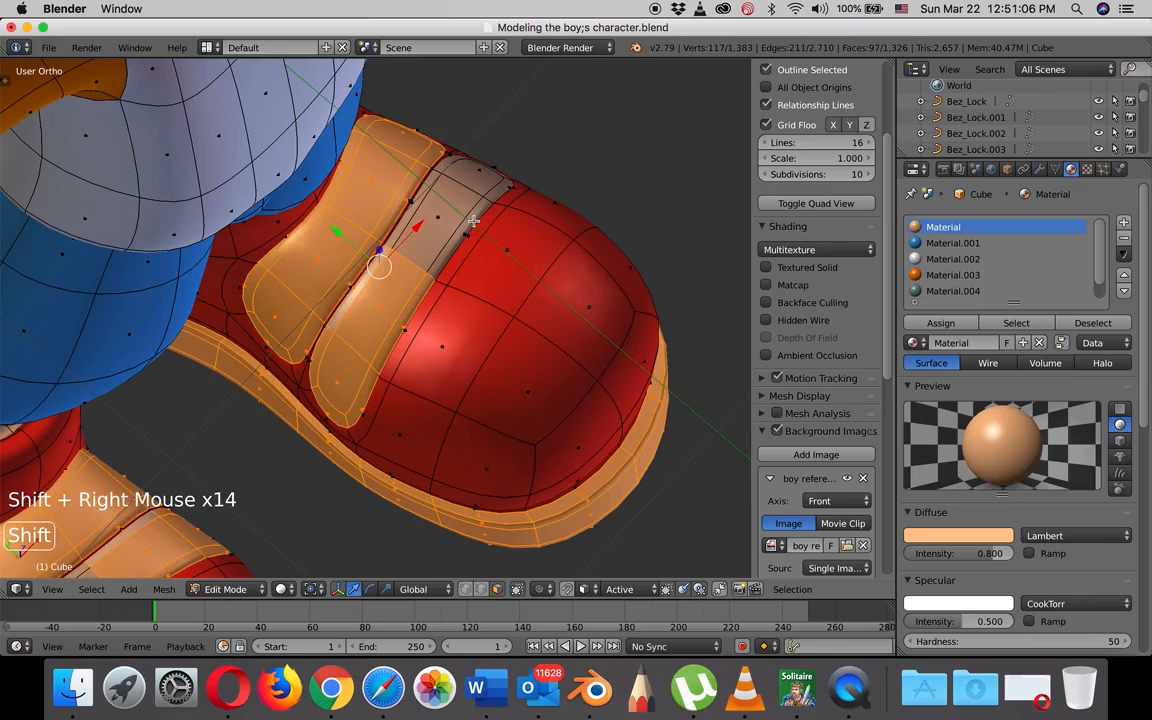
right_click(416, 210, "shift")
right_click(405, 200, "shift")
right_click(413, 203, "shift")
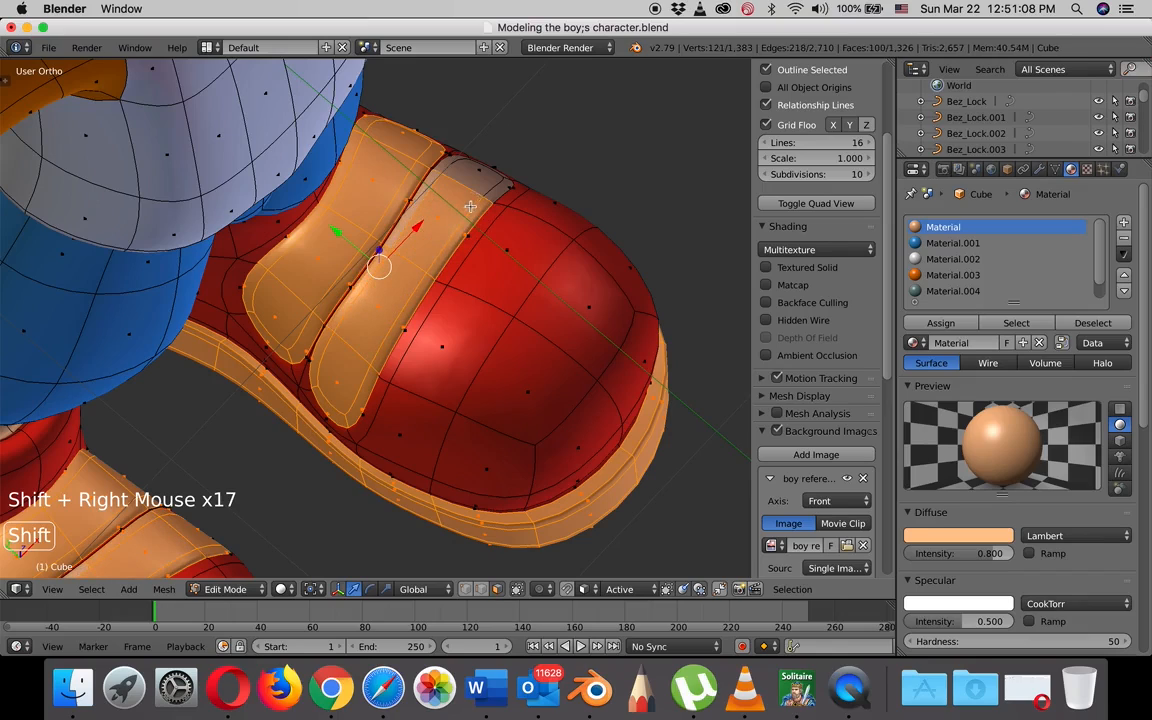
Add the front strap's remaining faces on the outer side of the shoe to the selection.
middle_click_drag(420, 195, 500, 348)
right_click(523, 312, "shift")
right_click(480, 295, "shift")
right_click(478, 318, "shift")
right_click(431, 340, "shift")
Return to vertex select mode and assign the white Material.002 to the selected soles and straps.
scroll(520, 327, "down", 4)
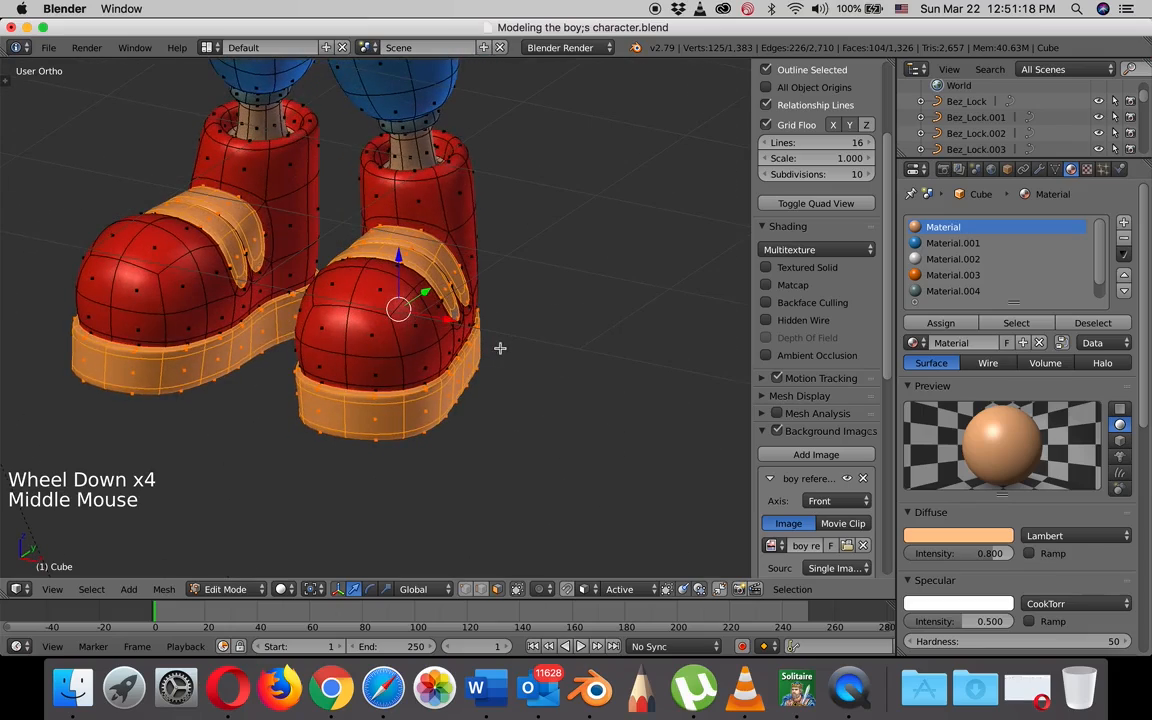
left_click(466, 590)
mouse_move(562, 274)
middle_mouse_down()
mouse_move(575, 280)
mouse_move(555, 271)
middle_mouse_up()
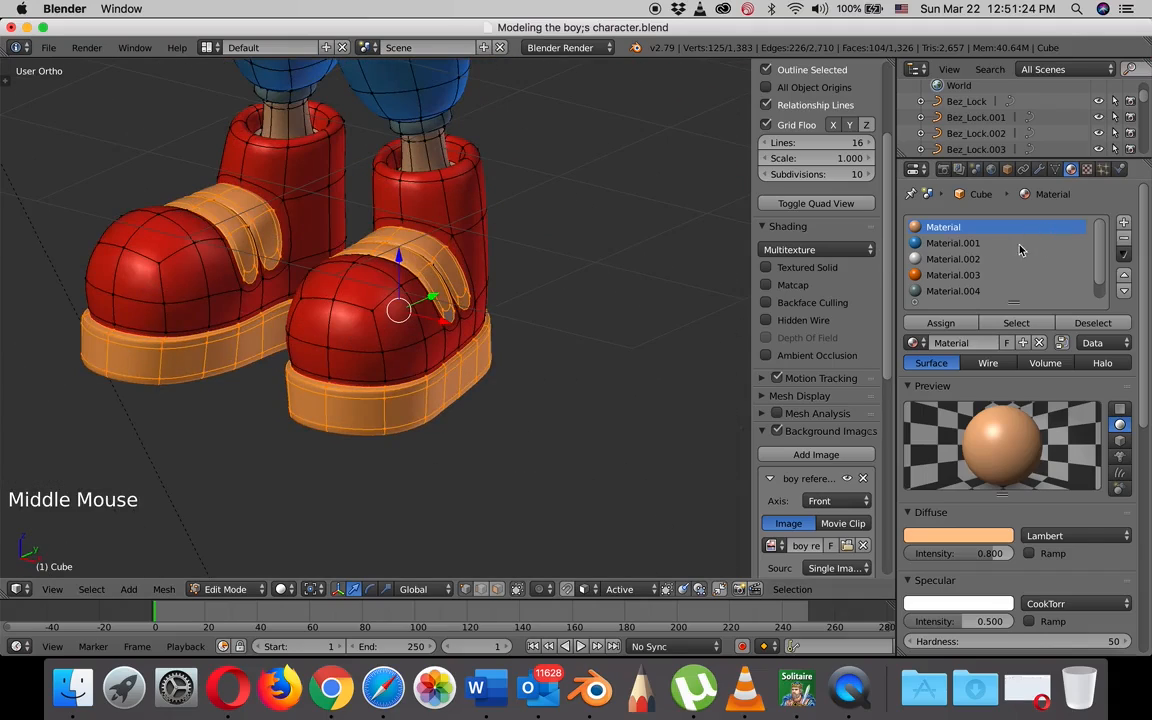
left_click(941, 260)
left_click(940, 323)
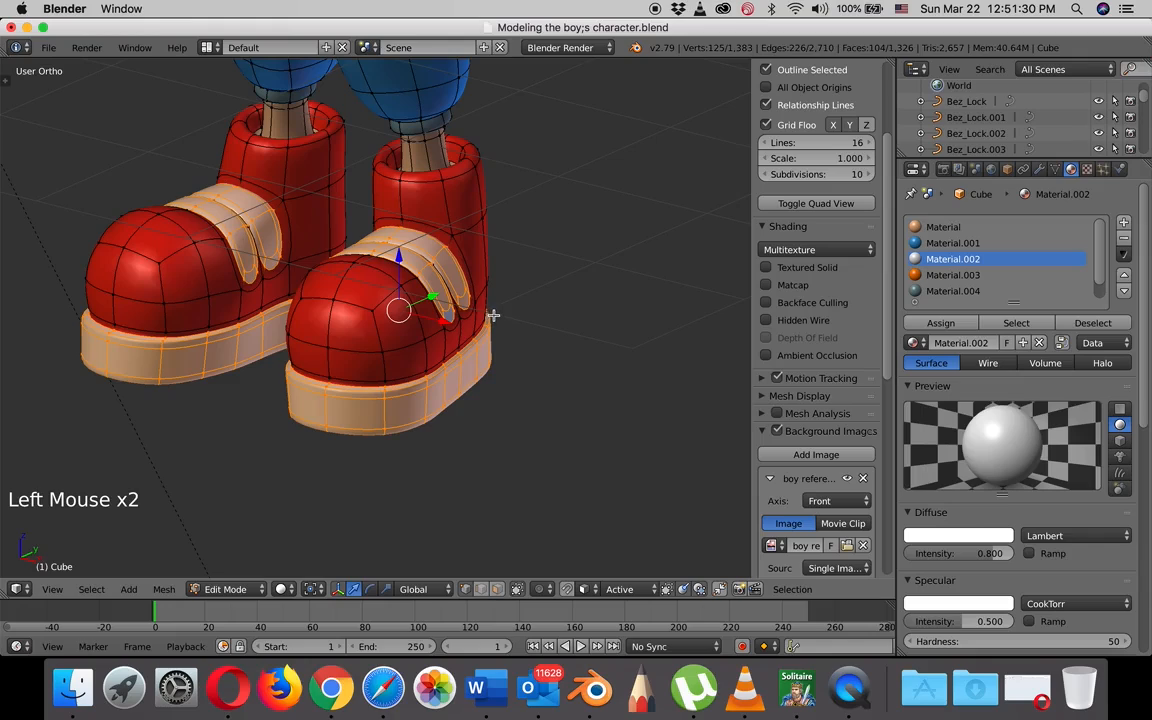
Finish editing the body mesh and apply the existing white Material.002 to the boy's left eyeball.
key("Tab")
scroll(501, 316, "down", 6)
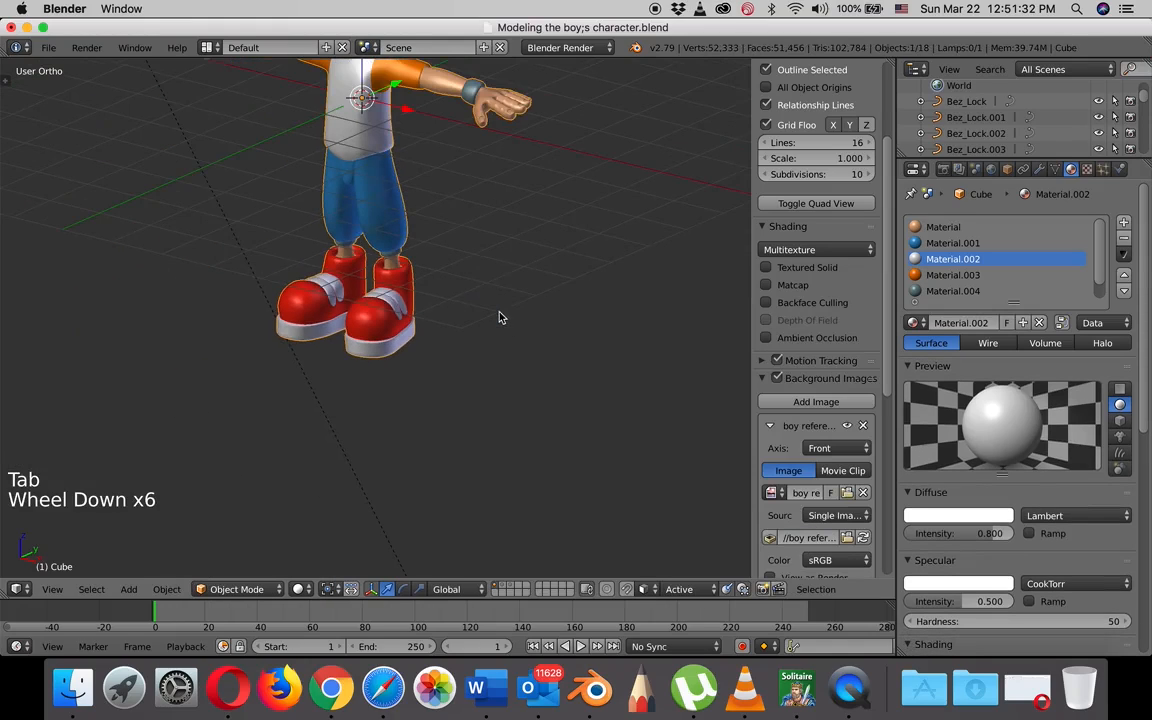
middle_click_drag(501, 316, 522, 337, "shift")
scroll(490, 279, "up", 1)
scroll(535, 239, "up", 5)
middle_click_drag(535, 239, 530, 419, "shift")
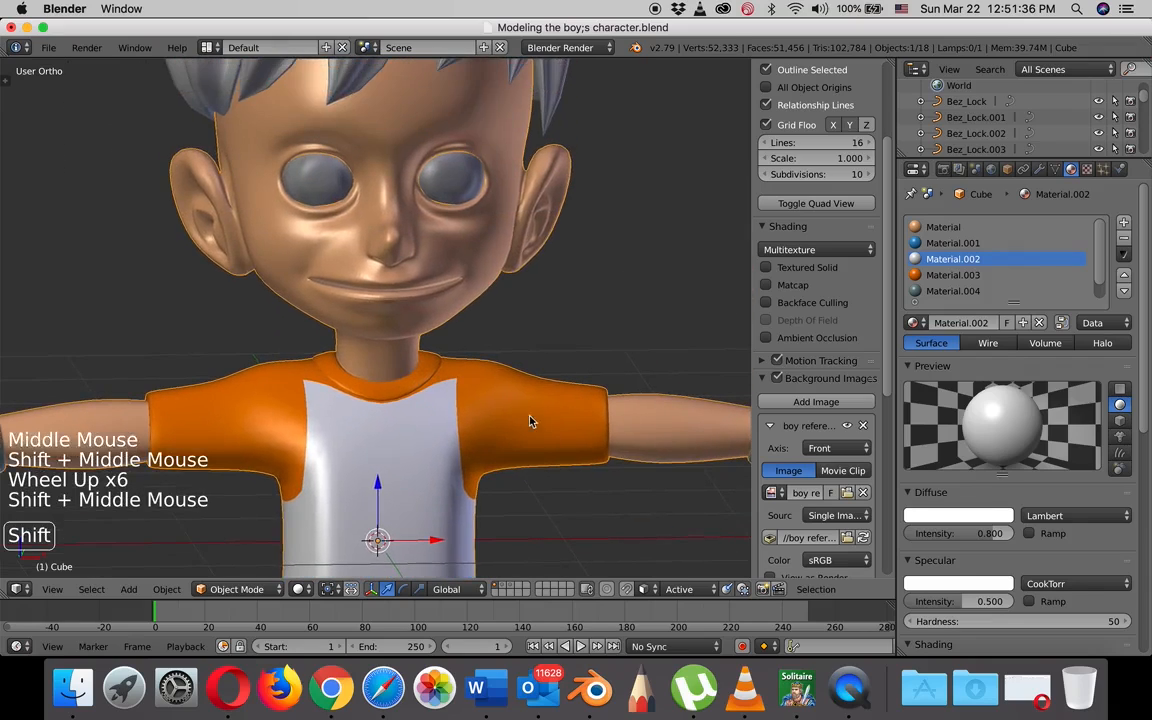
scroll(540, 316, "up", 3)
middle_click_drag(540, 316, 541, 316)
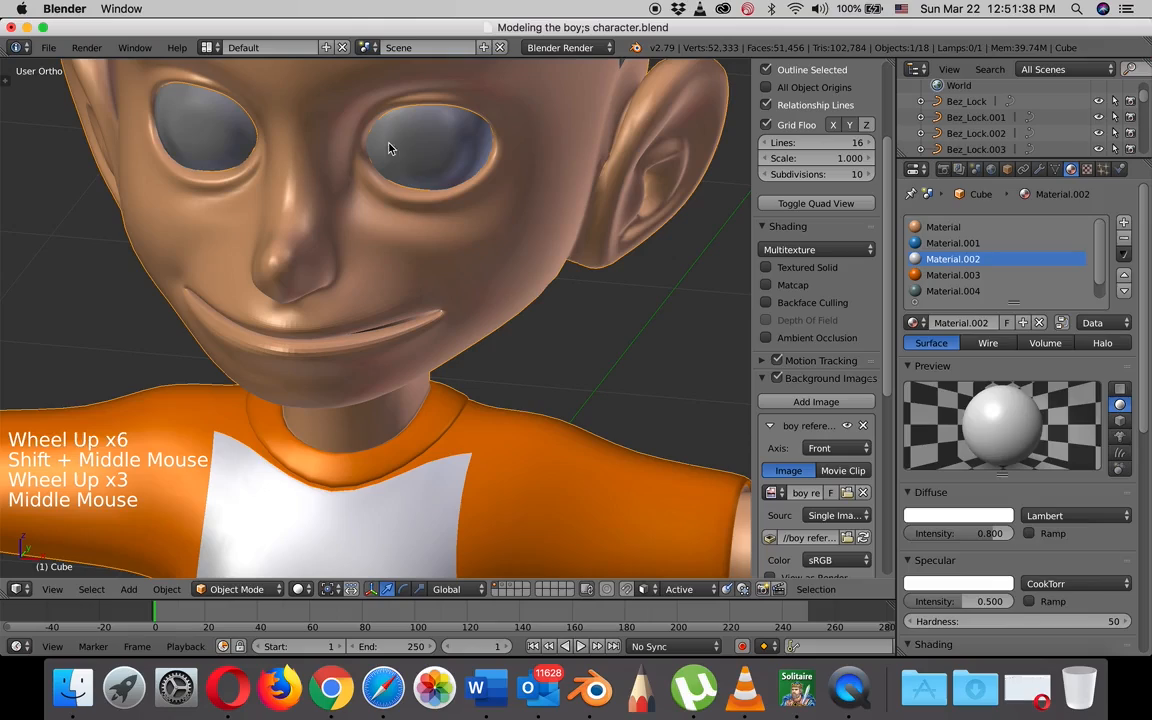
right_click(430, 154)
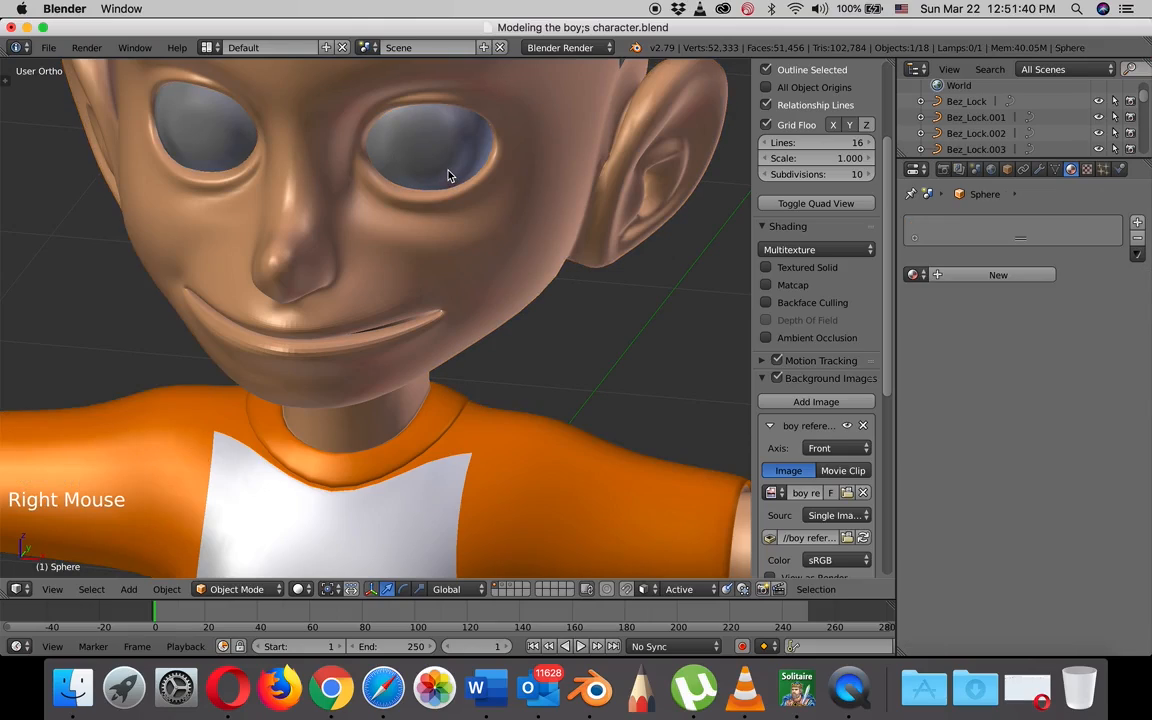
key("Tab")
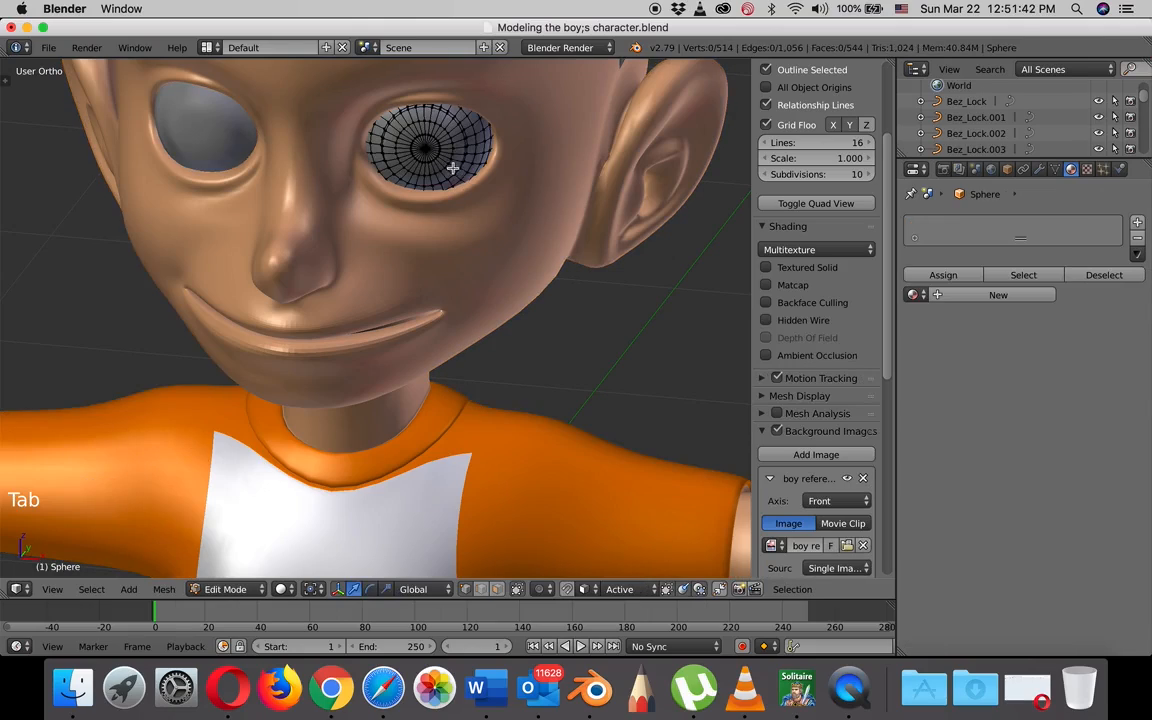
left_click(924, 296)
left_click(939, 351)
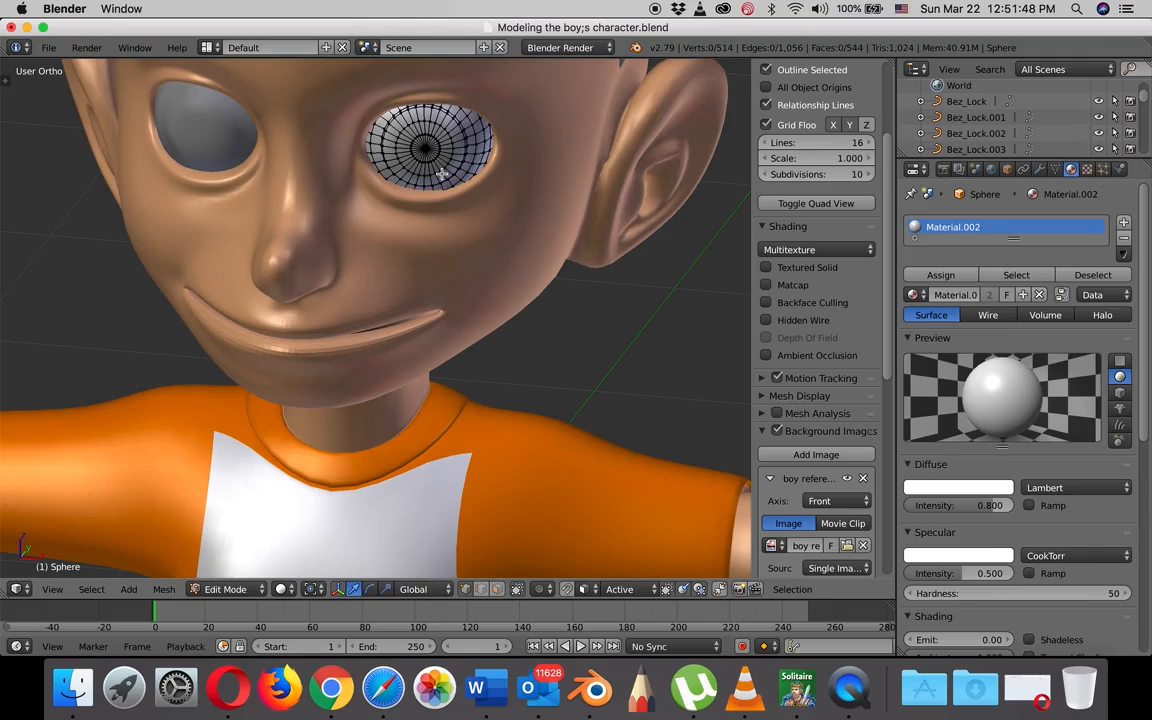
Leave the left eyeball's edit mode and apply the existing Material.002 to the boy's right eyeball.
right_click(218, 133)
key("Tab")
right_click(232, 136)
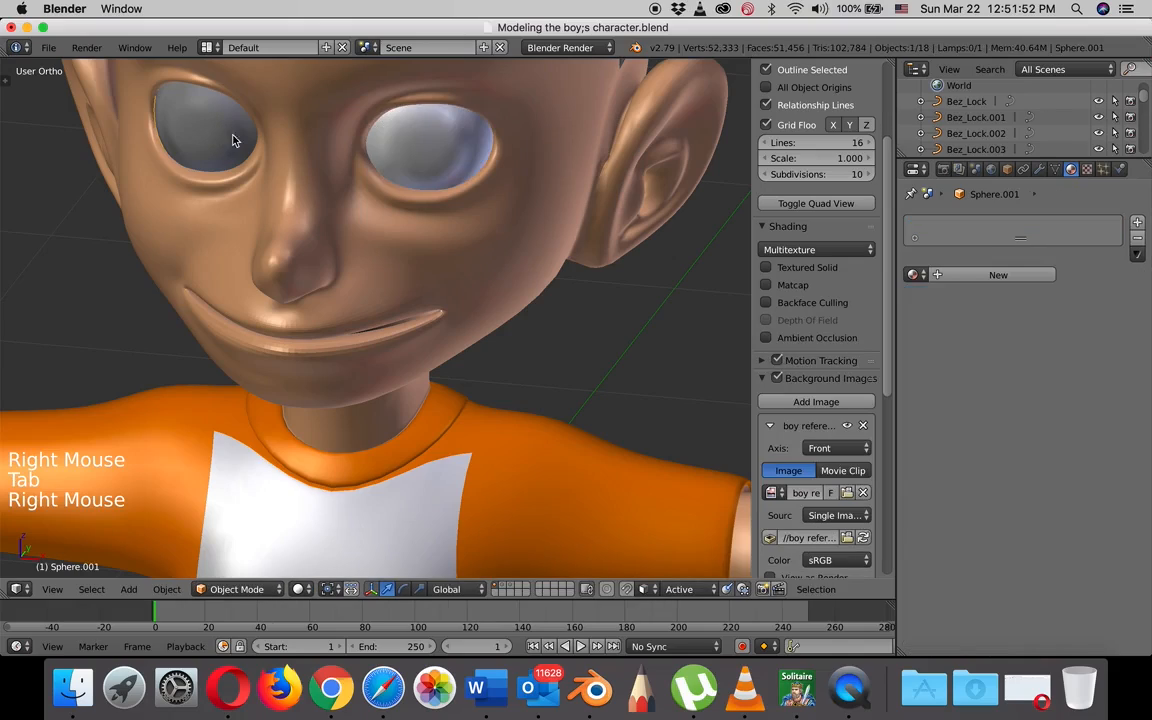
left_click(915, 274)
left_click(943, 331)
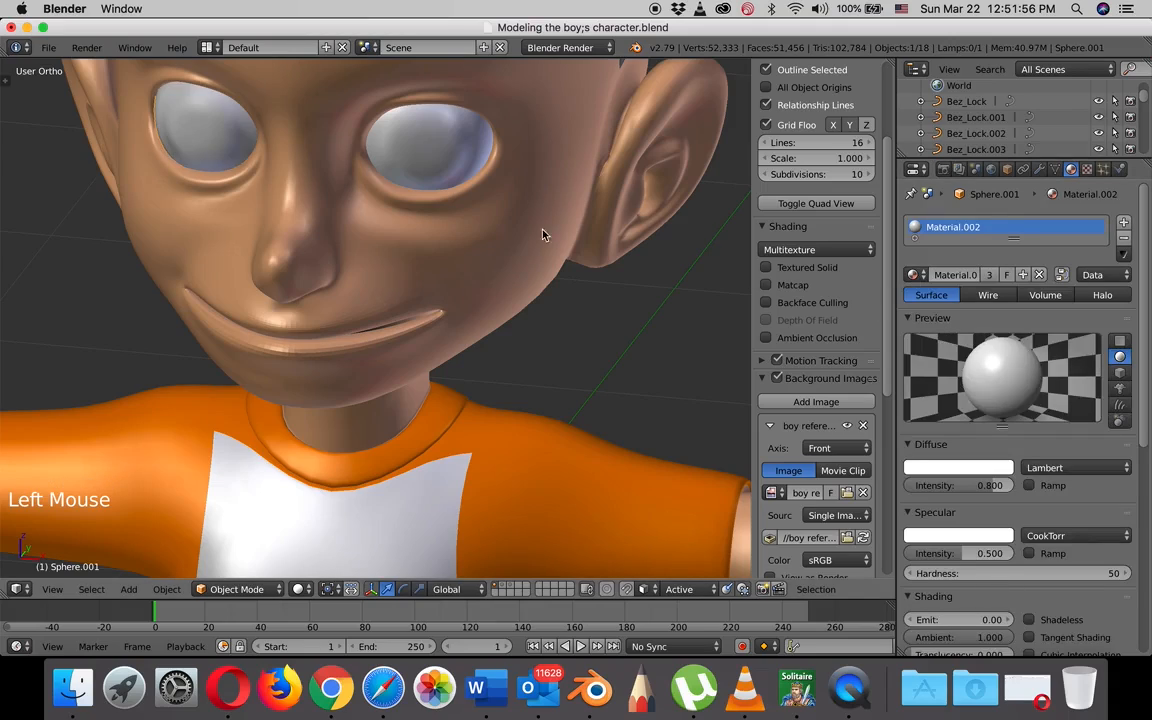
In the right eyeball's mesh, circle-select the rings around the front pole as the iris area.
key("Tab")
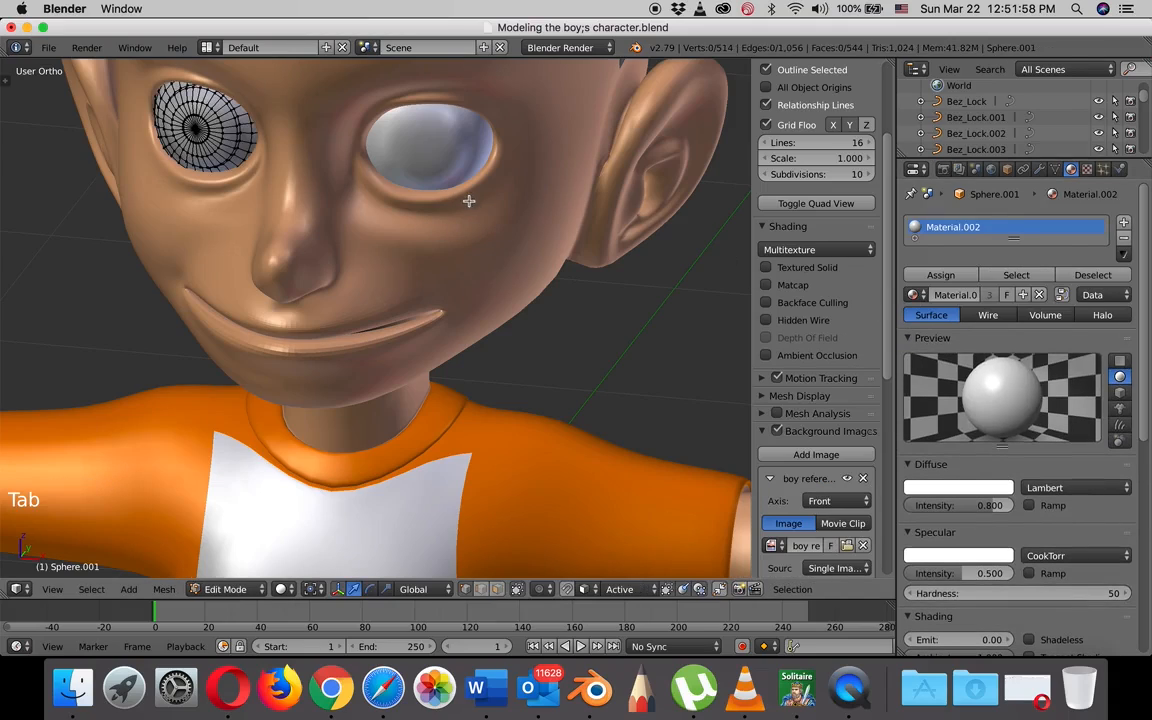
middle_click_drag(250, 217, 330, 200)
scroll(331, 199, "up", 3)
middle_click_drag(330, 118, 328, 218, "shift")
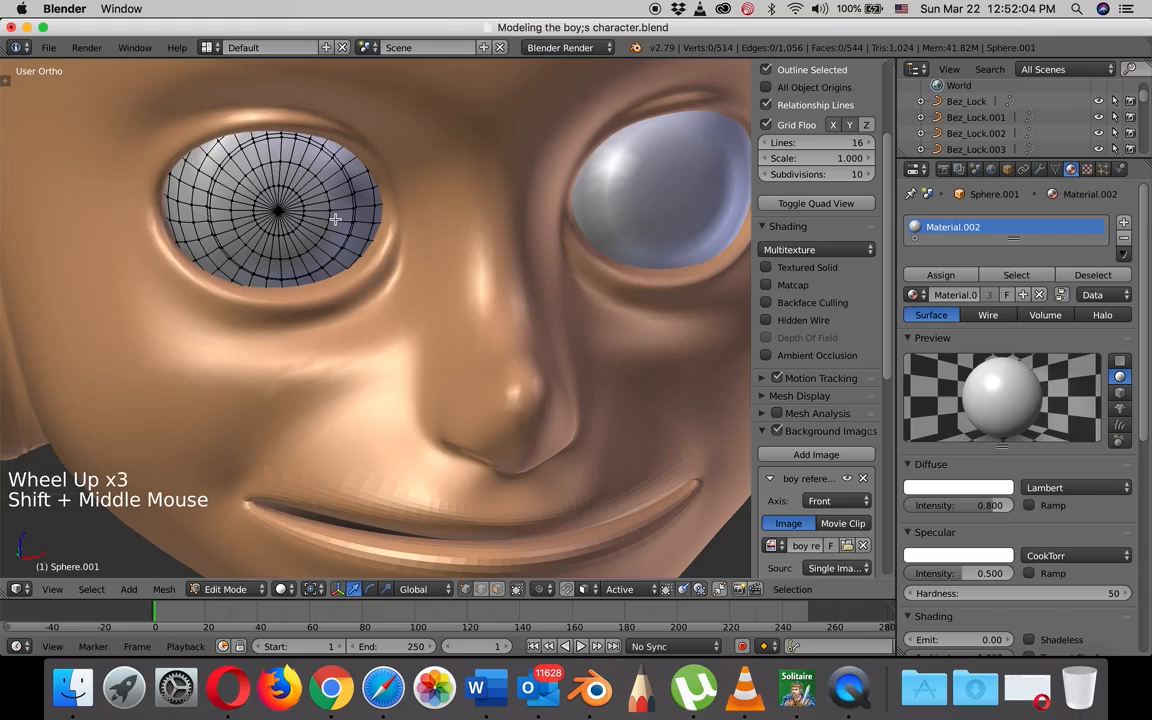
key("c")
mouse_move(333, 205)
left_mouse_down()
mouse_move(328, 185)
mouse_move(278, 170)
mouse_move(248, 172)
mouse_move(232, 206)
mouse_move(202, 196)
mouse_move(248, 252)
mouse_move(295, 222)
mouse_move(282, 180)
mouse_move(320, 227)
left_mouse_up()
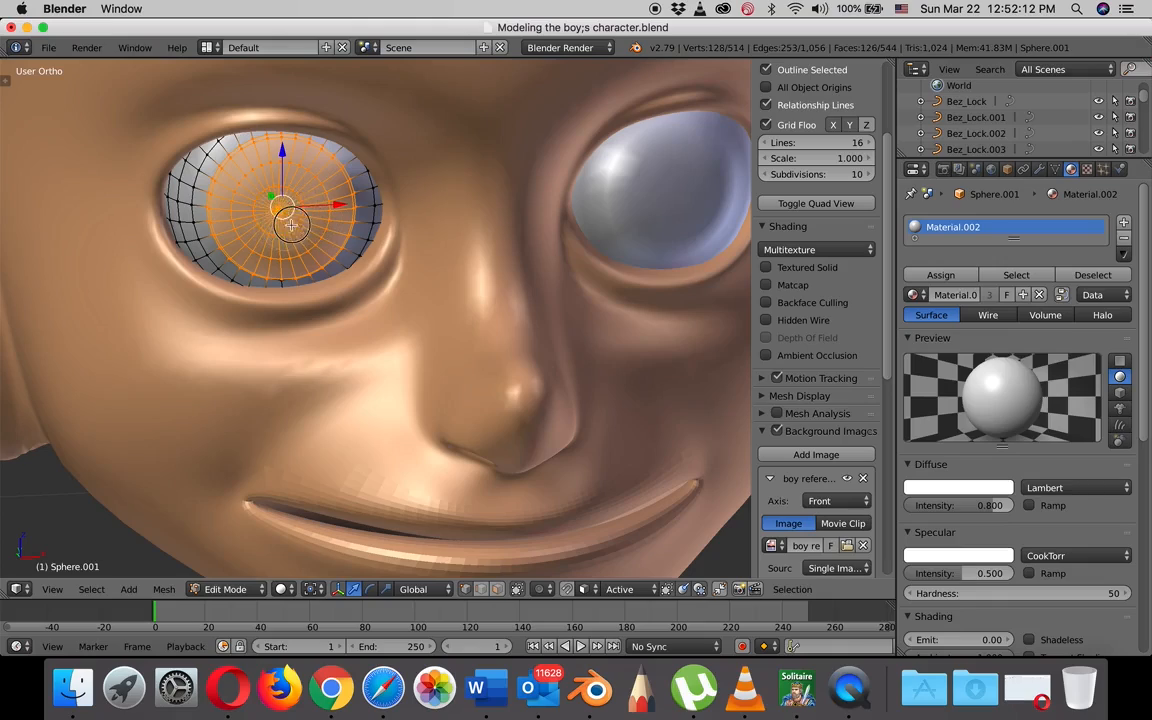
Add a second material slot to the right eyeball, create a dark green material in it and assign it to the selected iris.
left_click(1125, 225)
left_click(990, 332)
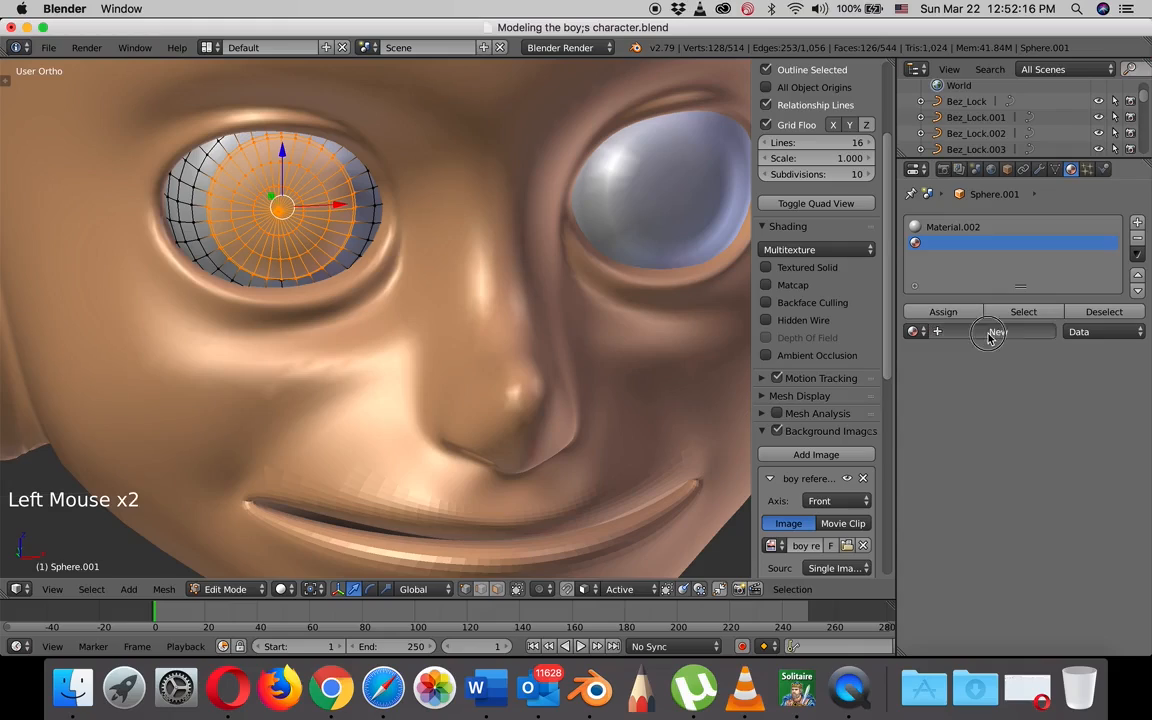
left_click(968, 524)
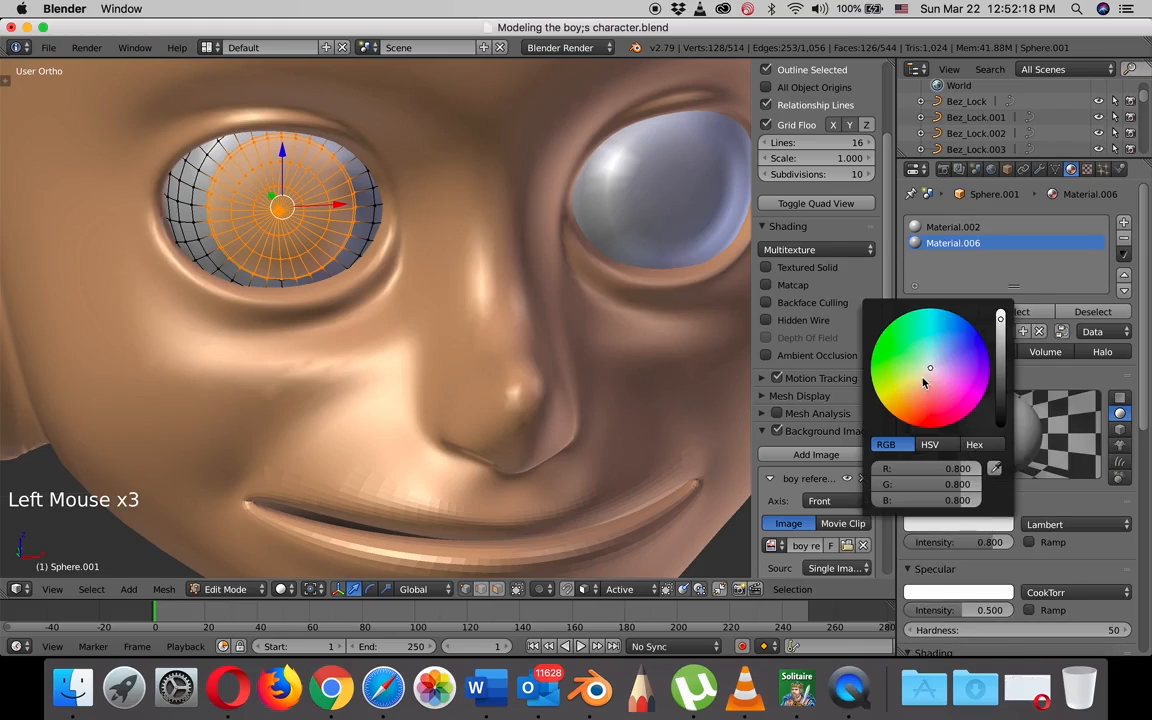
left_click_drag(929, 370, 882, 367)
left_click_drag(1000, 318, 1000, 360)
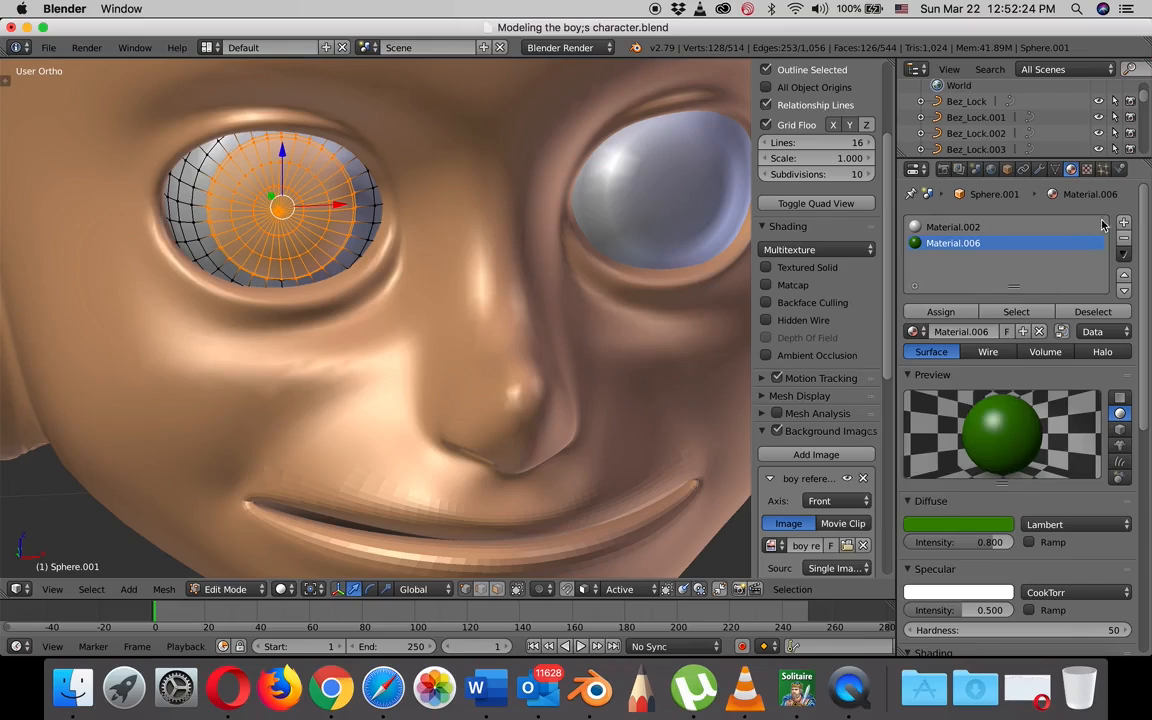
left_click(940, 311)
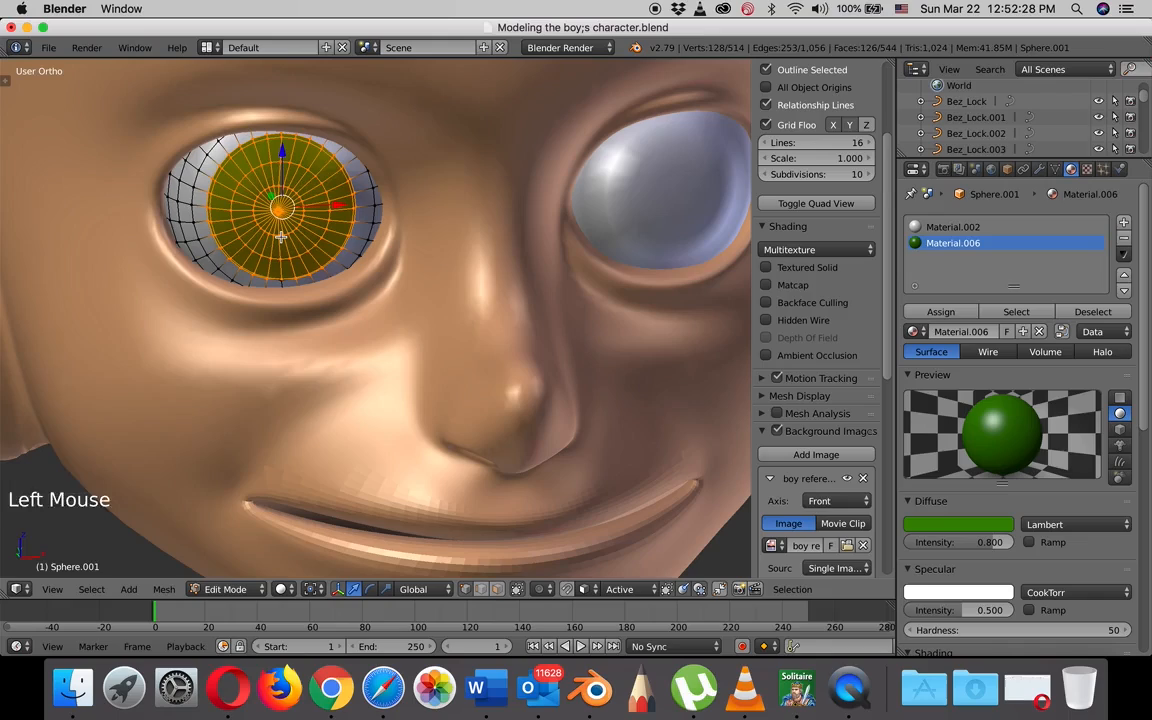
Clear the selection and circle-select the innermost ring around the right eyeball's front pole as the pupil.
key("a")
key("c")
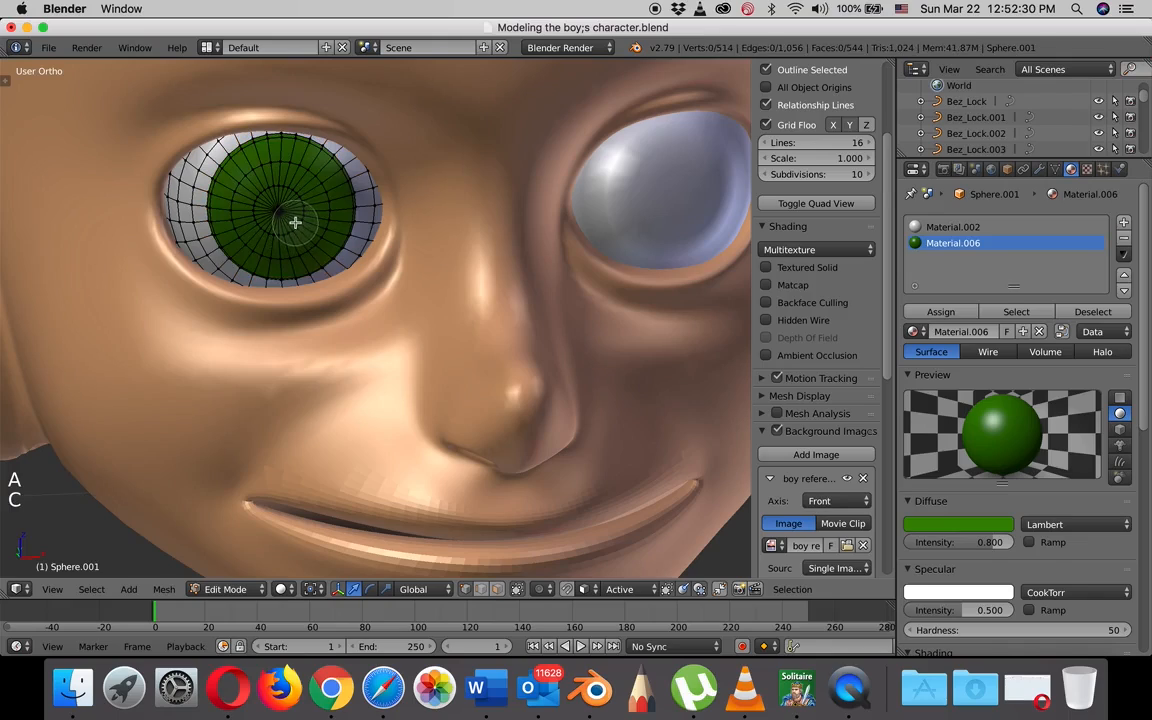
mouse_move(295, 222)
left_mouse_down()
mouse_move(252, 182)
mouse_move(278, 208)
left_mouse_up()
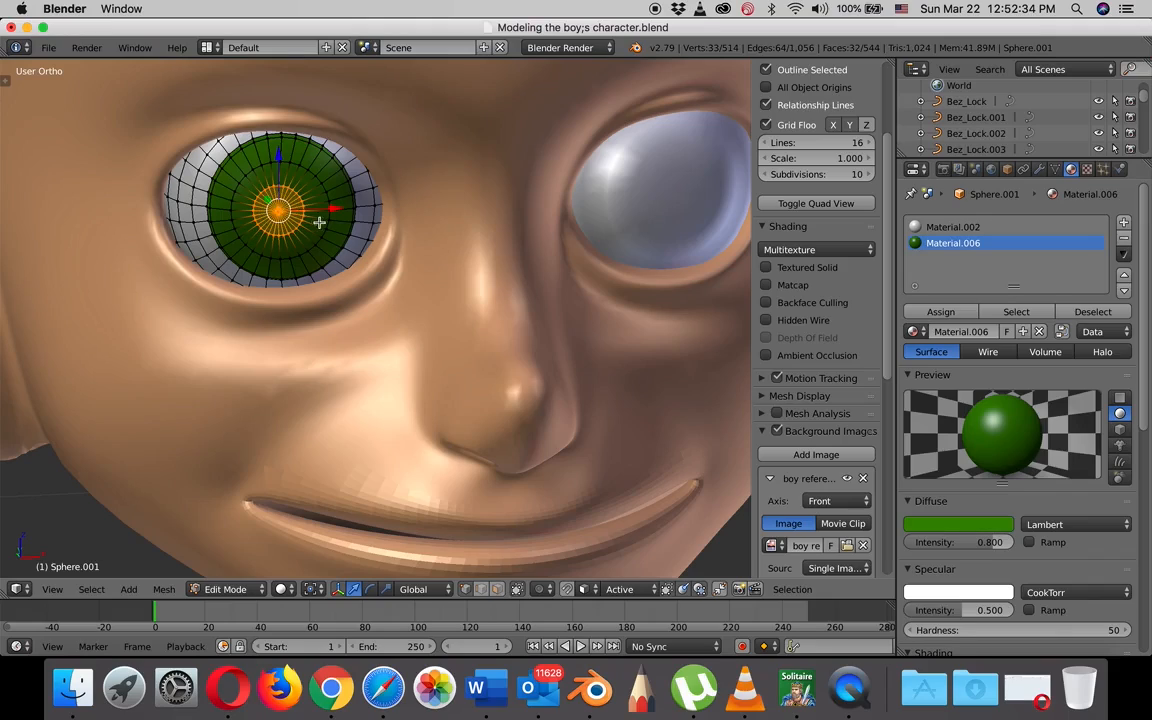
Add a third material slot, assign it to the selected pupil with a new black material, and leave the right eyeball's edit mode.
left_click(1124, 224)
left_click(944, 312)
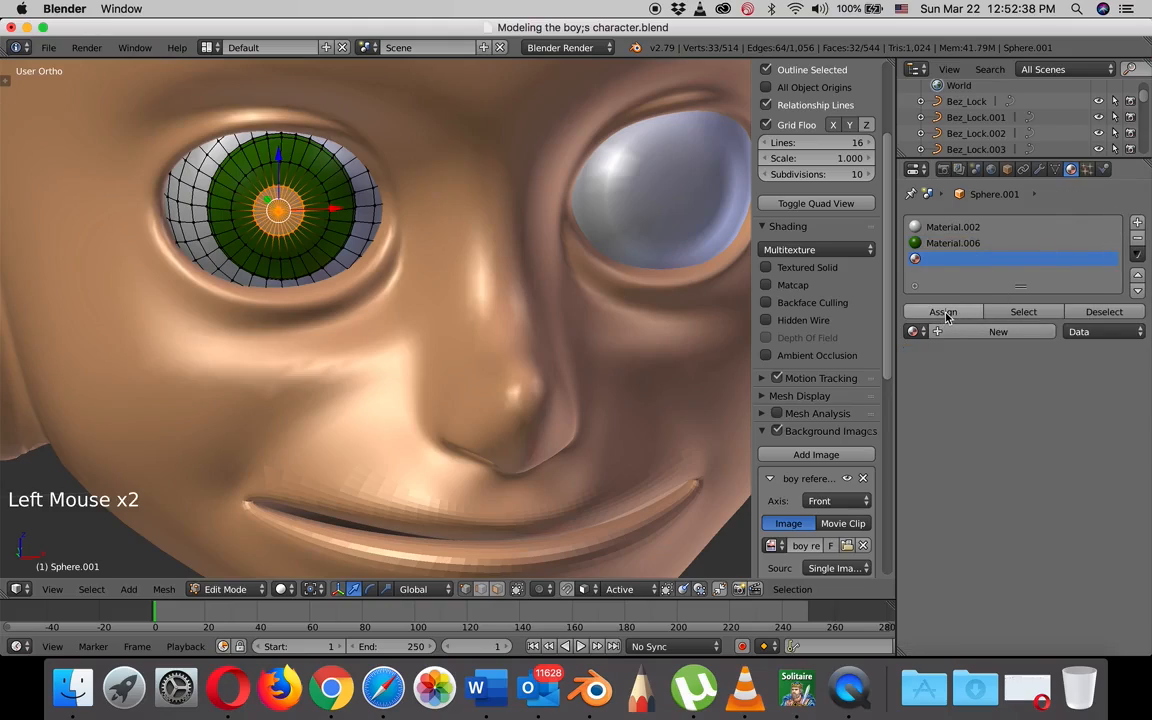
left_click(975, 333)
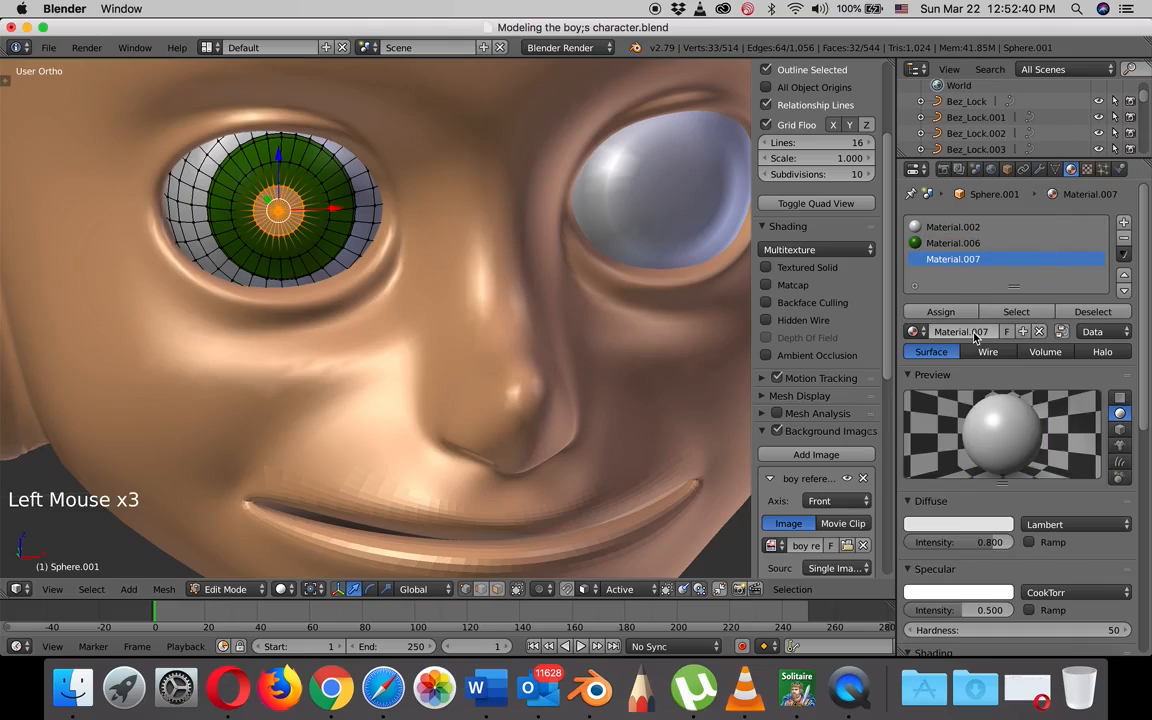
left_click(977, 525)
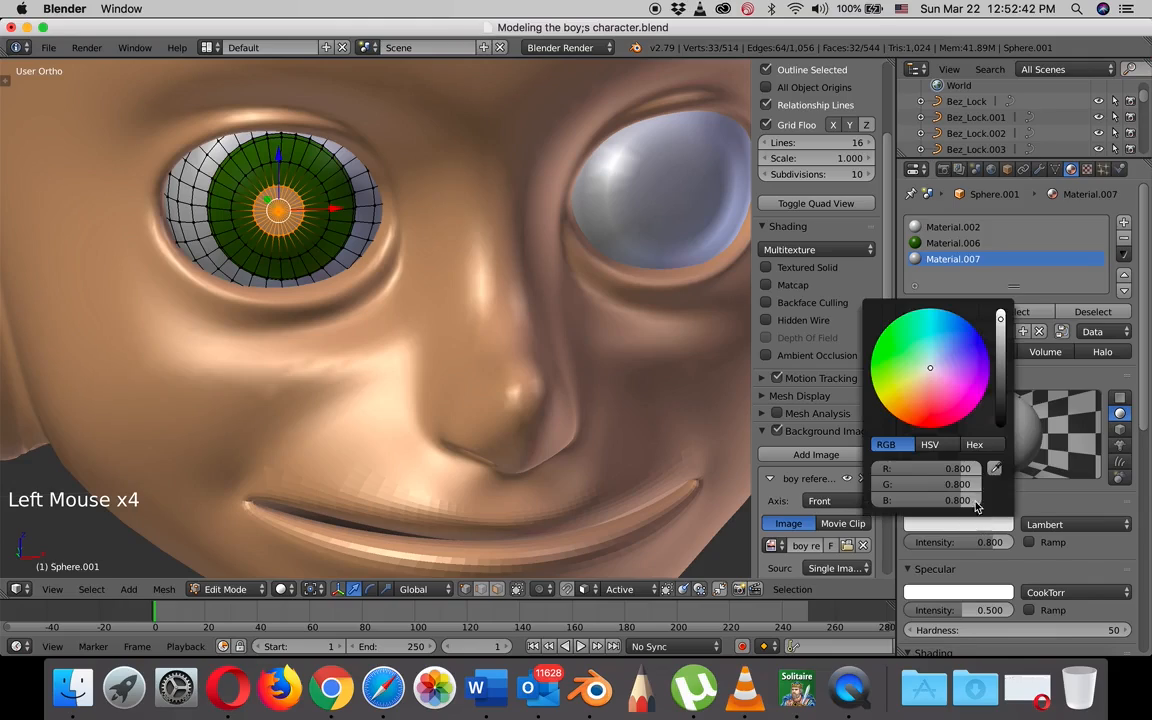
left_click_drag(1000, 333, 1000, 424)
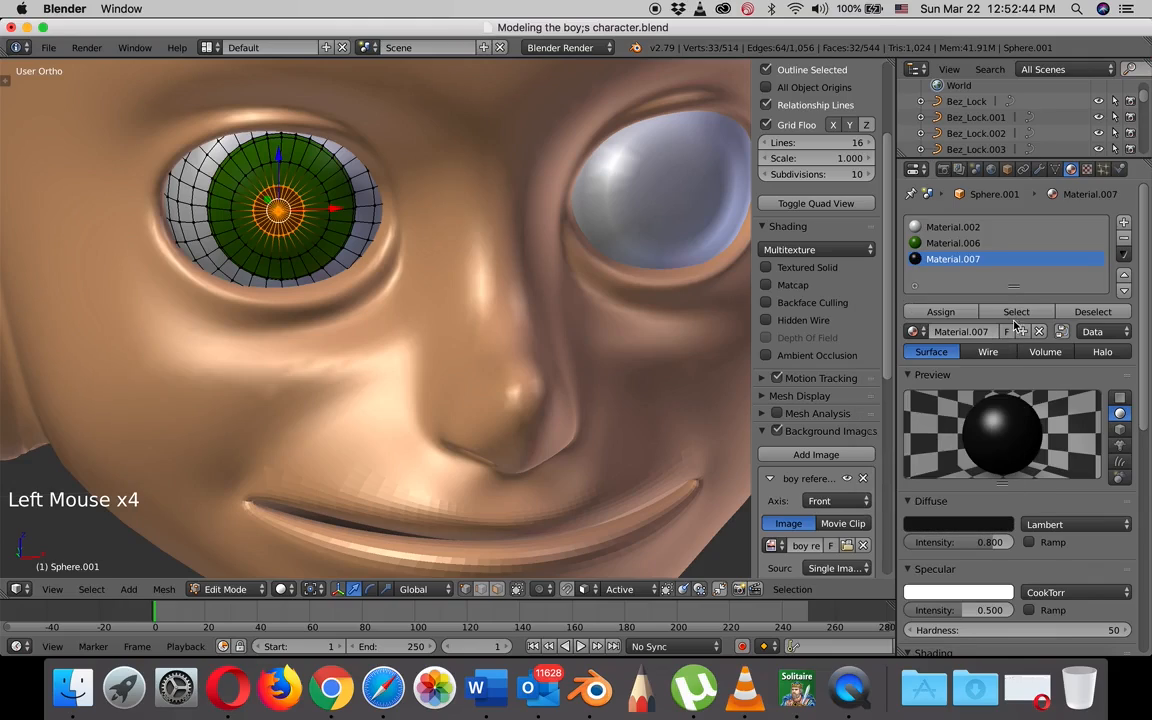
key("Tab")
scroll(329, 249, "down", 4)
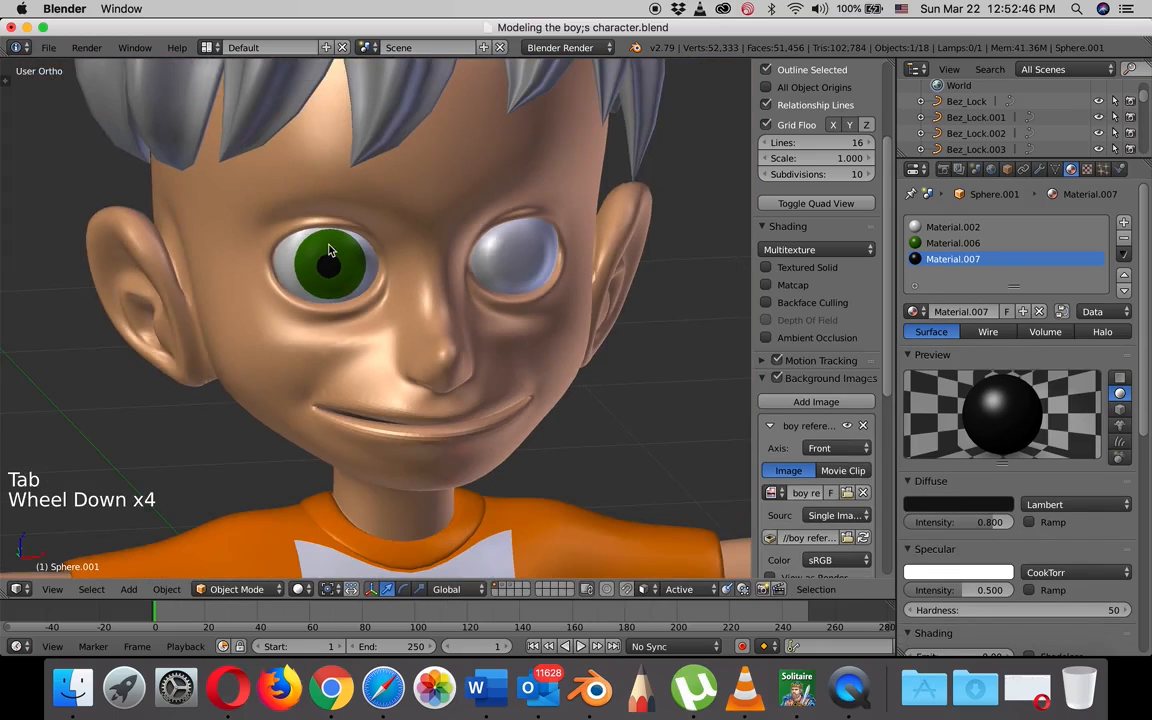
In the left eyeball's mesh, circle-select the rings around the front pole as the iris area.
middle_click_drag(329, 249, 379, 272)
scroll(396, 265, "up", 2)
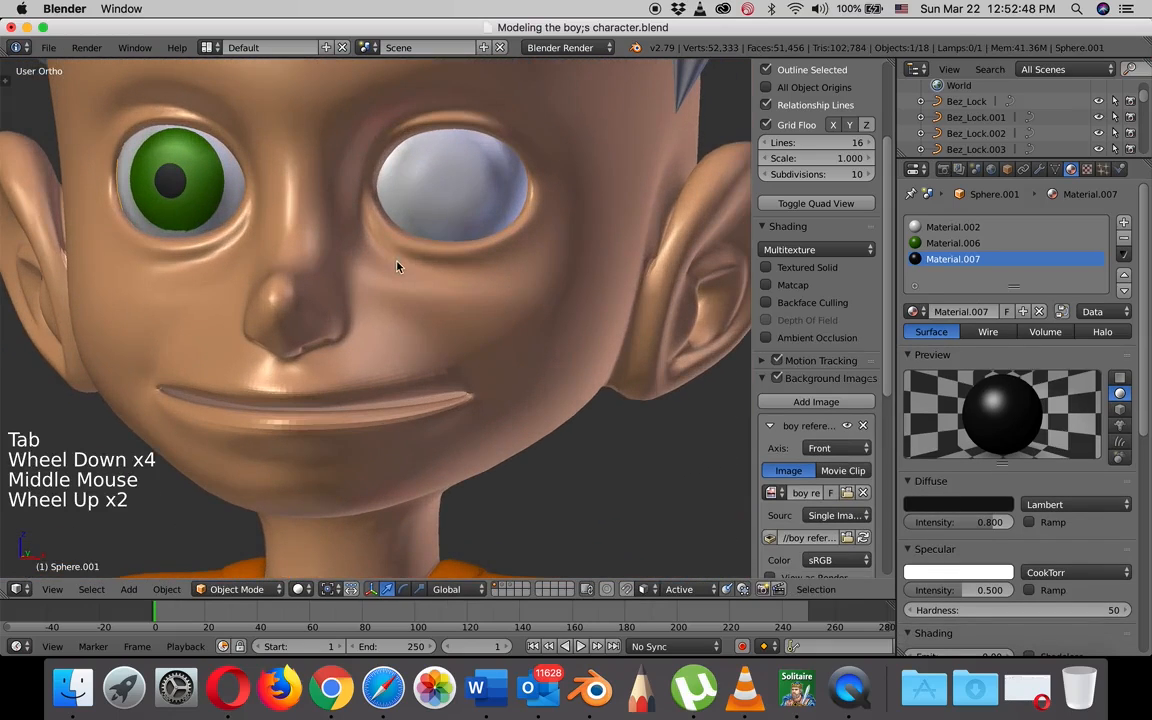
right_click(462, 190)
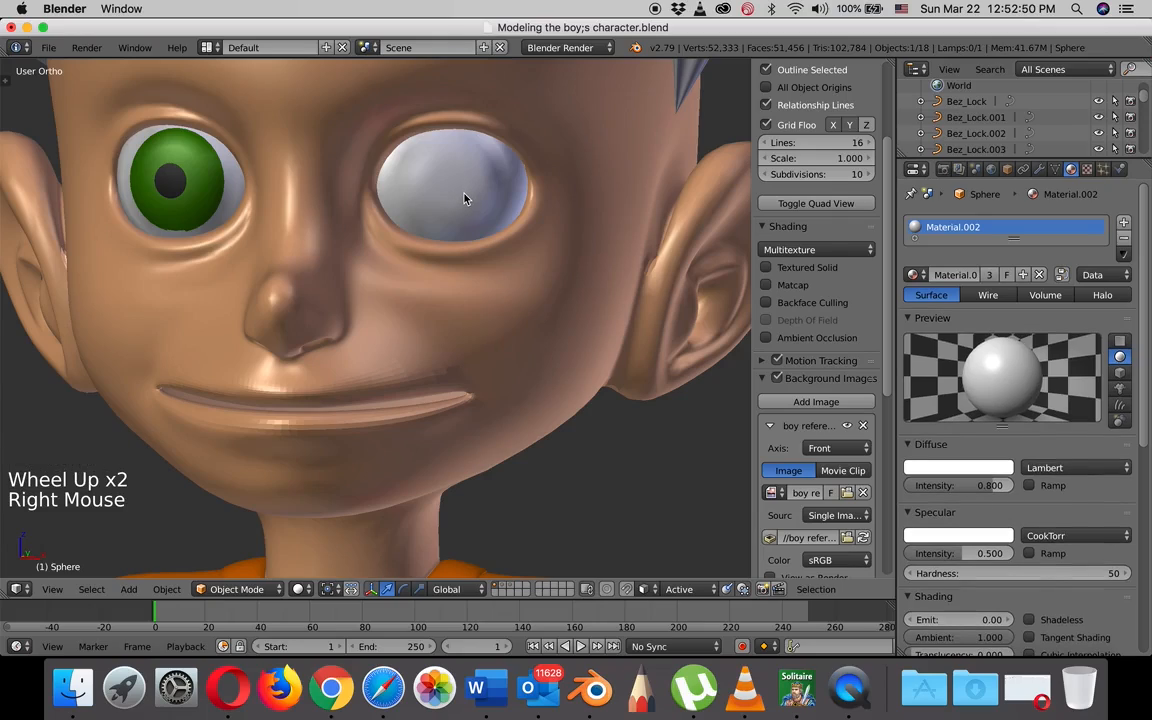
key("Tab")
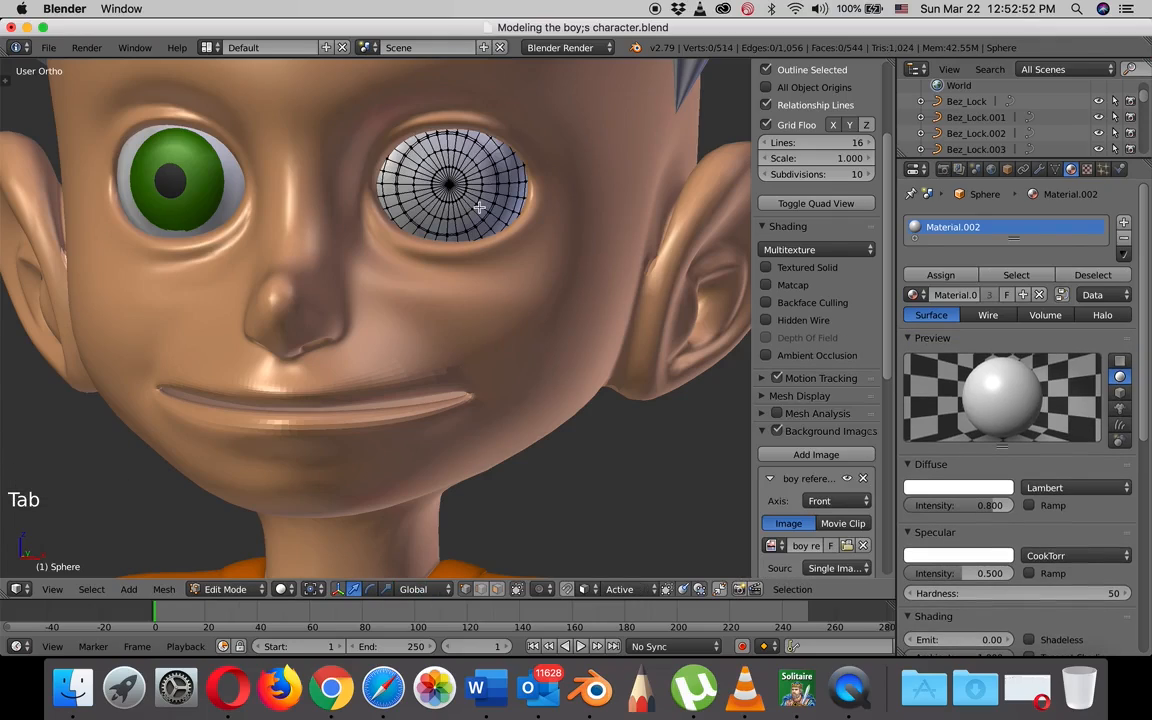
key("c")
mouse_move(505, 190)
left_mouse_down()
mouse_move(440, 135)
mouse_move(400, 130)
mouse_move(385, 155)
mouse_move(421, 194)
mouse_move(395, 188)
mouse_move(465, 208)
mouse_move(405, 195)
mouse_move(398, 168)
mouse_move(387, 180)
mouse_move(428, 209)
left_mouse_up()
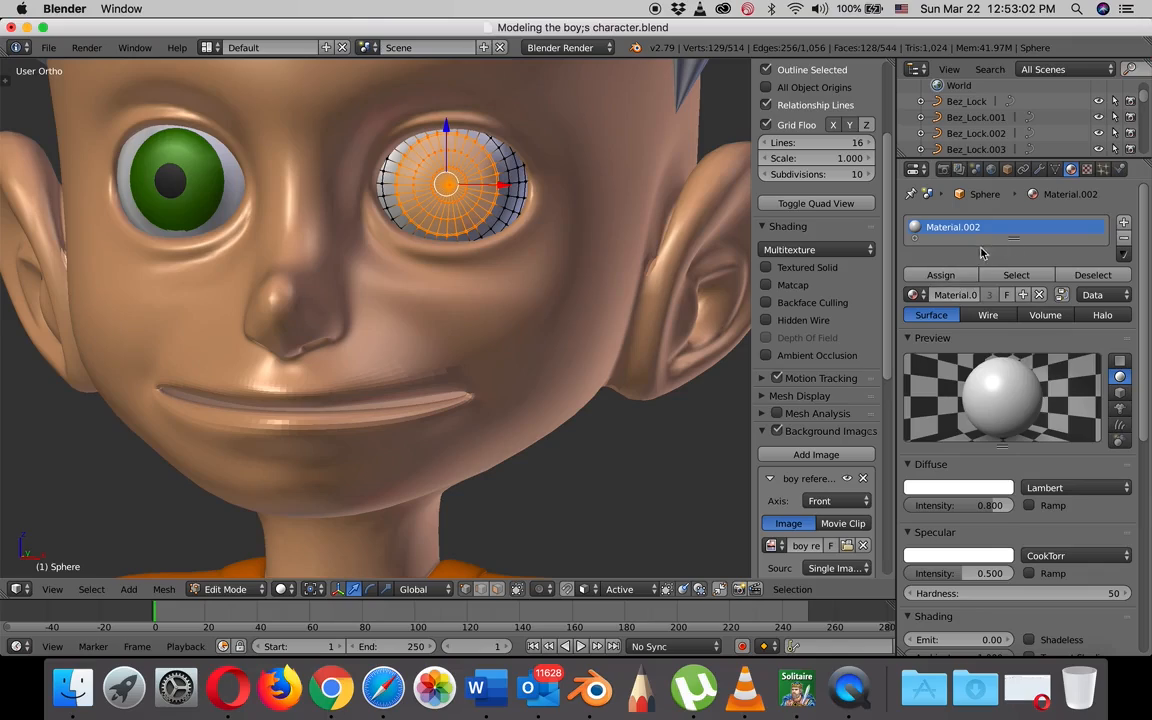
Add a second material slot to the left eyeball and assign the existing green Material.006 to the selected iris.
left_click(1124, 224)
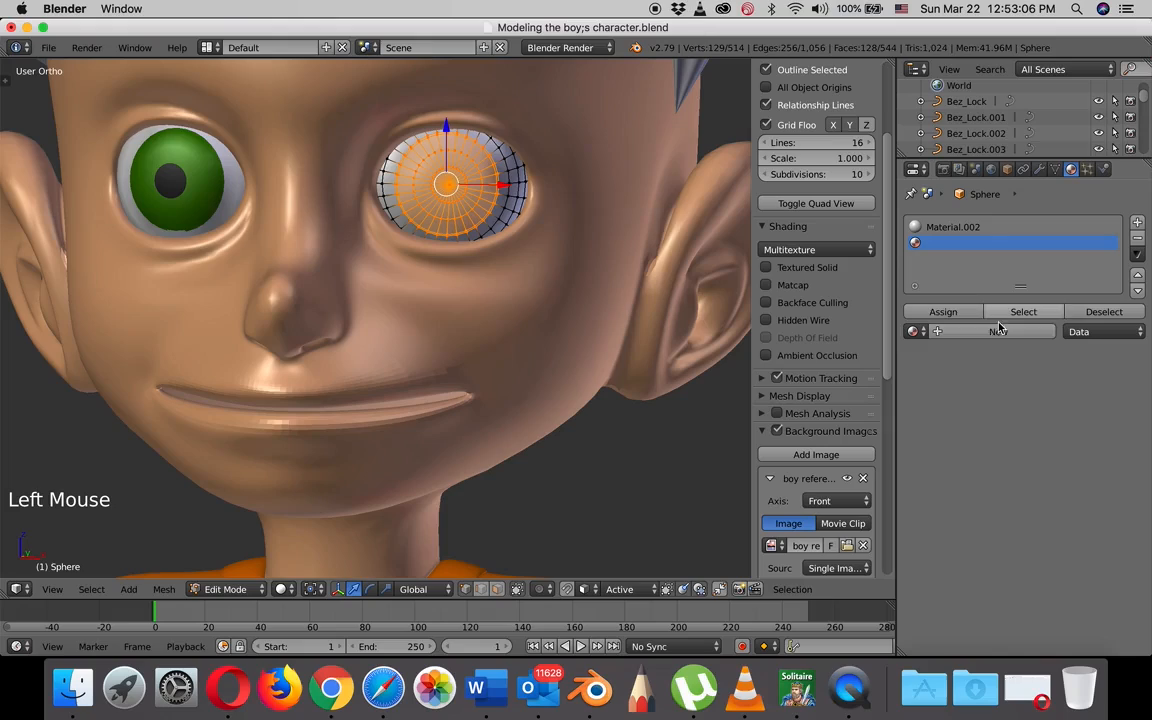
left_click(914, 331)
left_click(955, 447)
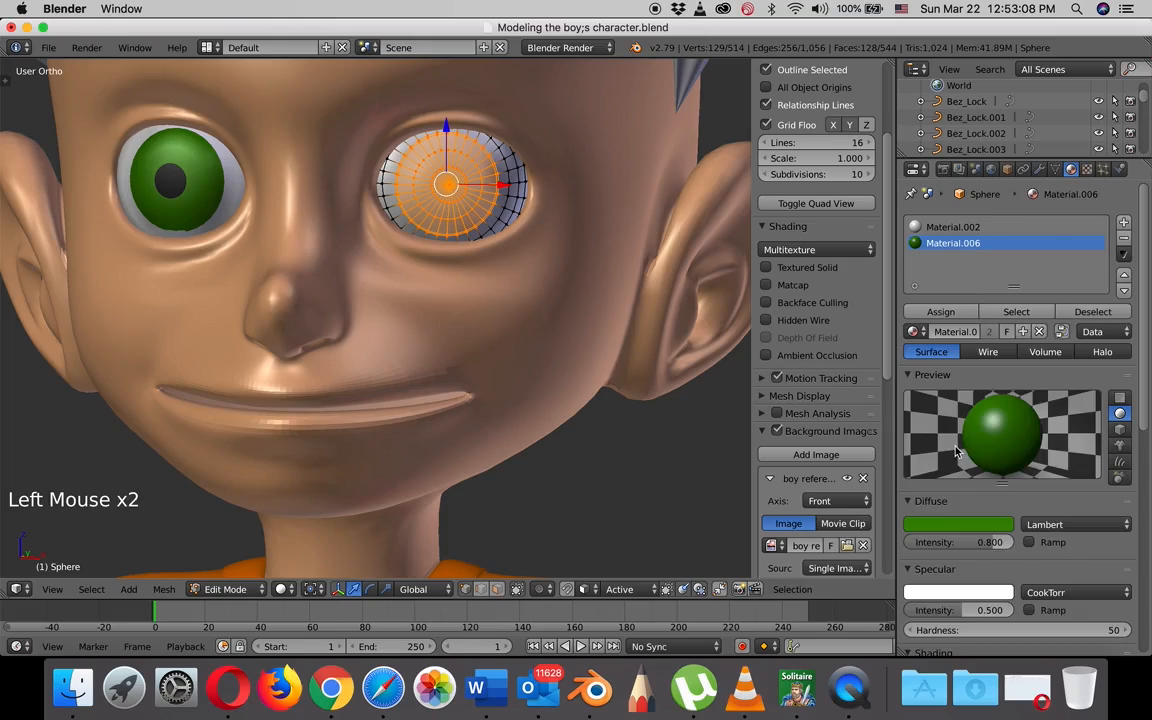
left_click(940, 311)
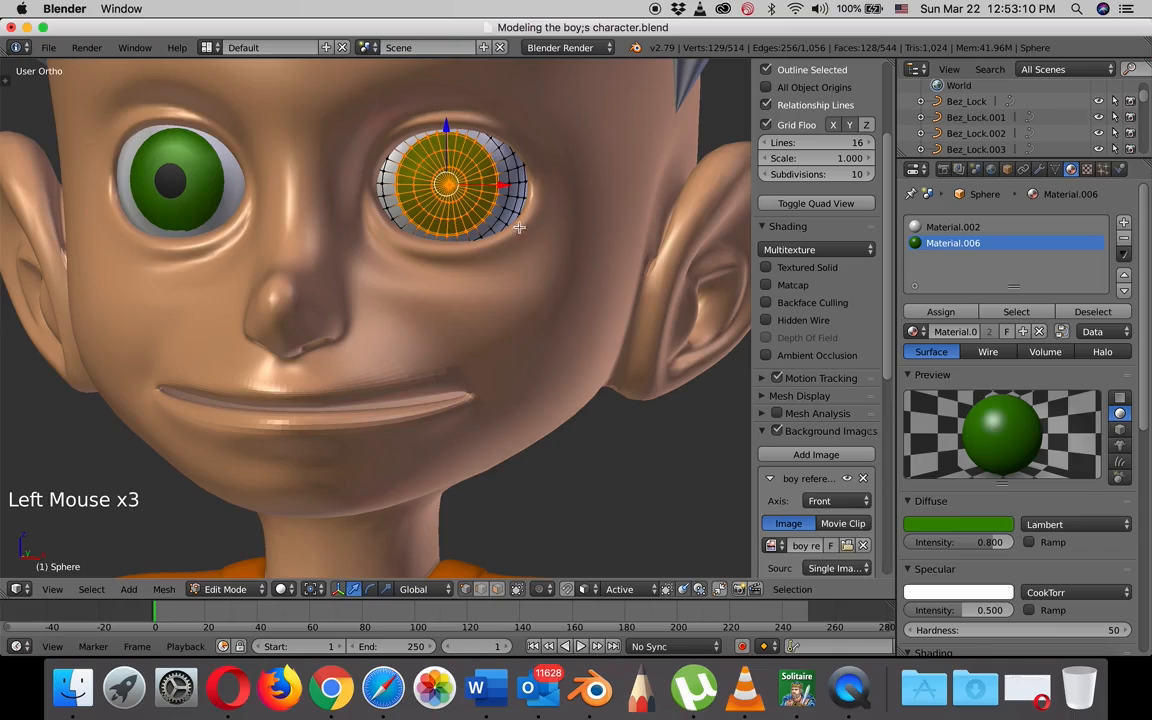
Clear the selection and circle-select the two innermost rings around the left eyeball's front pole as the pupil.
key("a")
key("c")
left_click(449, 183)
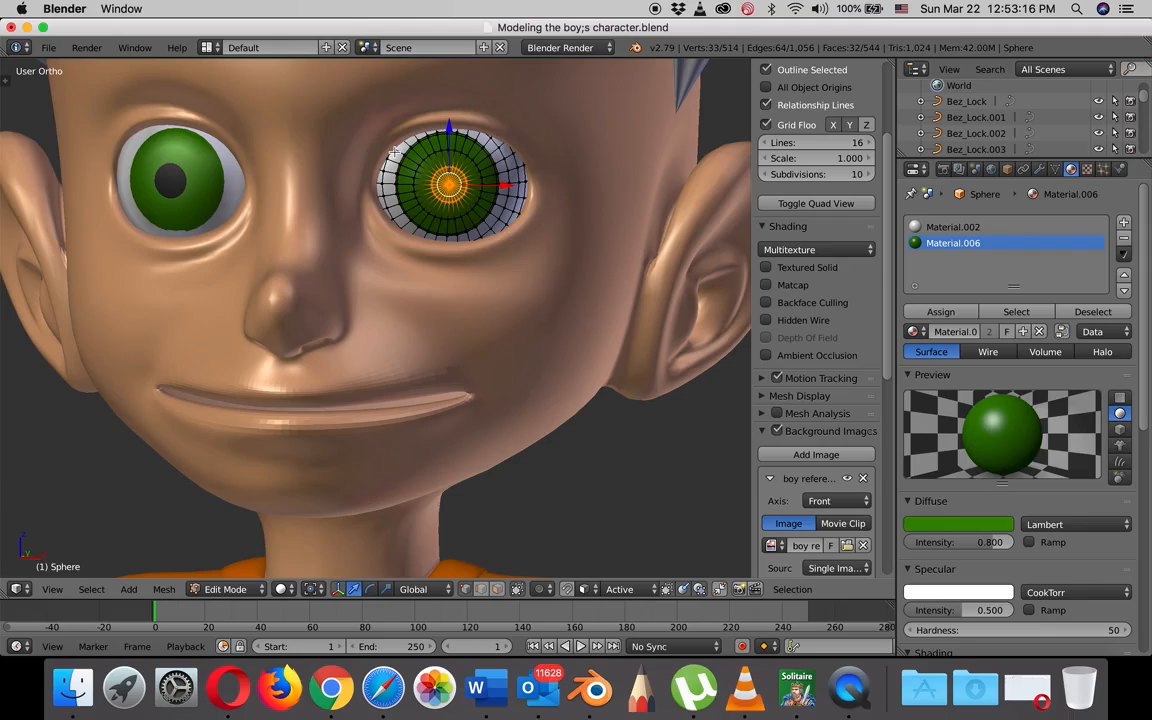
key("c")
mouse_move(429, 166)
left_mouse_down()
mouse_move(405, 145)
mouse_move(433, 189)
mouse_move(461, 197)
mouse_move(454, 179)
left_mouse_up()
key("Escape")
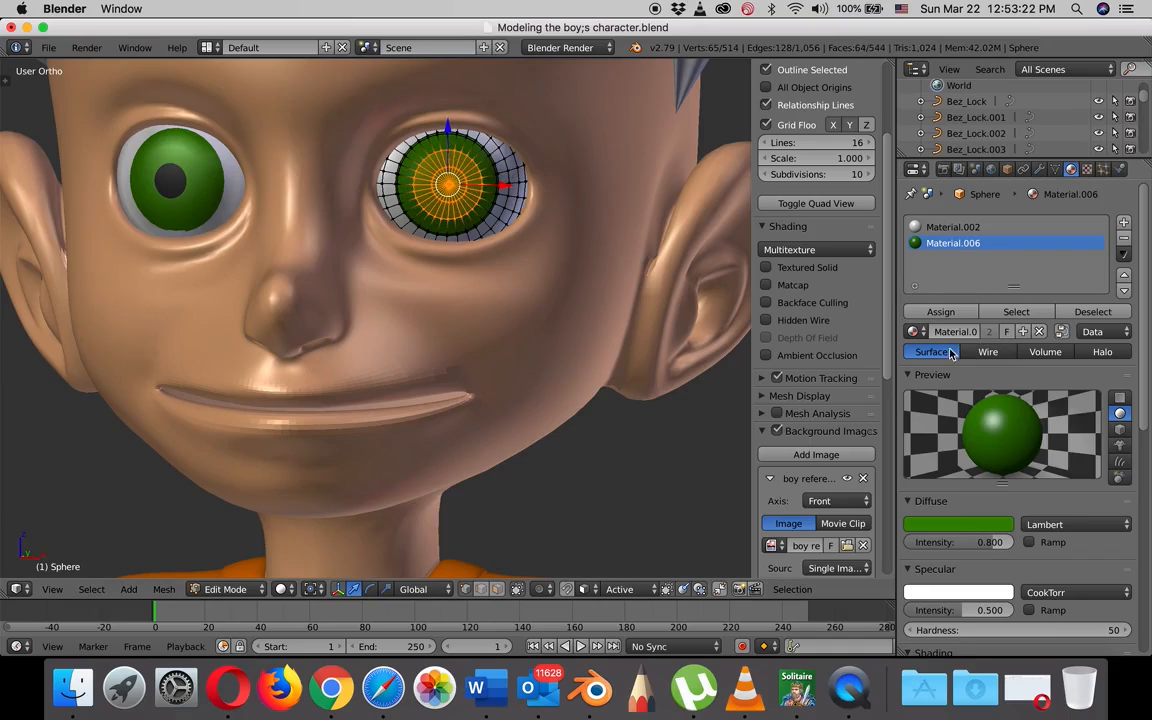
Add a third slot with the existing black Material.007, assign it to the selected left pupil, and leave edit mode.
left_click(1124, 224)
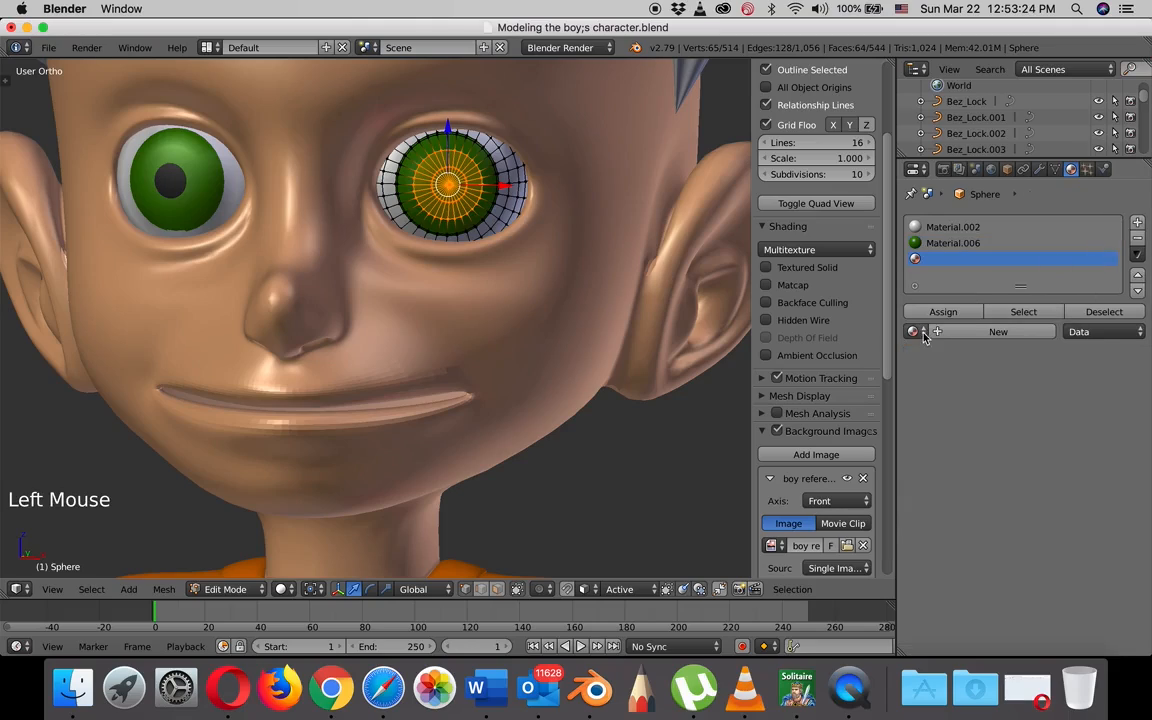
left_click(913, 332)
left_click(843, 420)
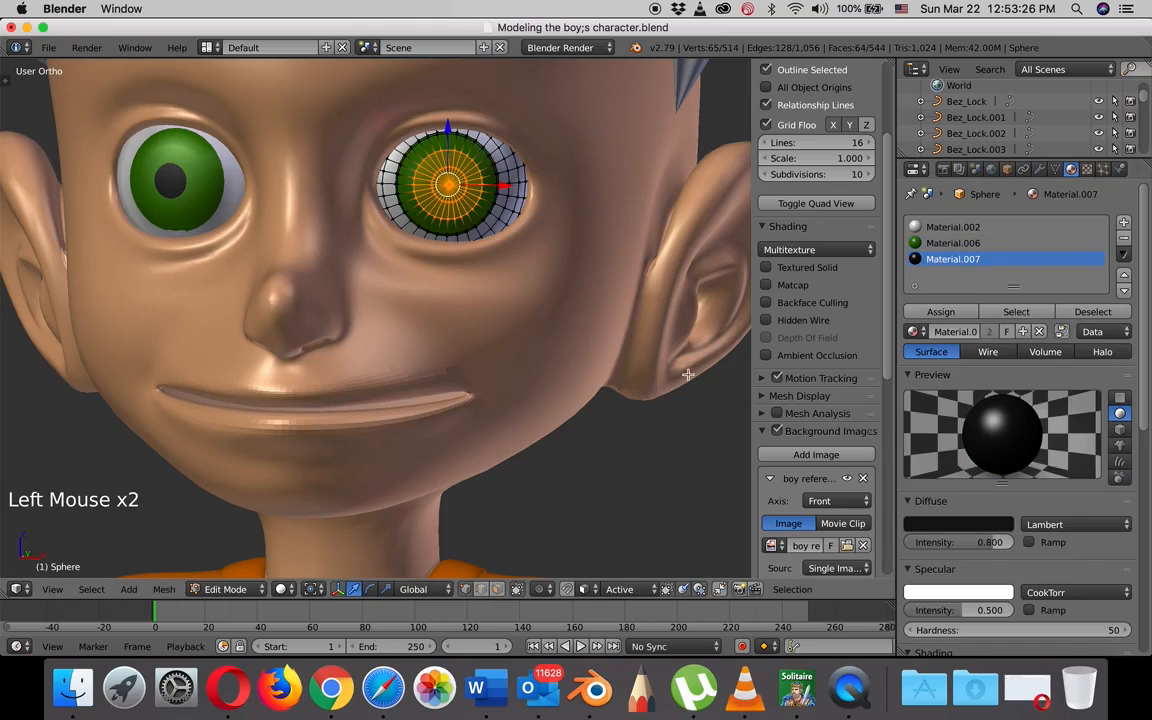
left_click(951, 312)
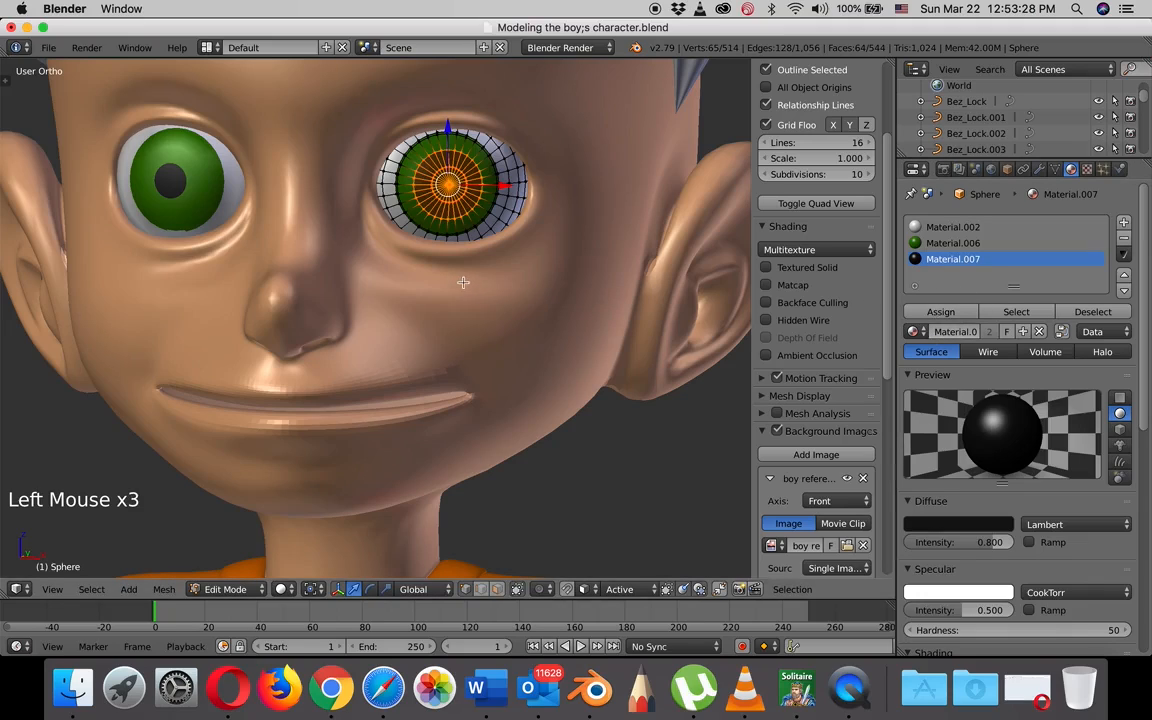
key("Tab")
scroll(465, 283, "down", 2)
middle_click_drag(442, 296, 466, 296)
Switch to the right eyeball's mesh and extend its pupil selection outward by one ring to match the left pupil.
key("Tab")
scroll(329, 244, "up", 3)
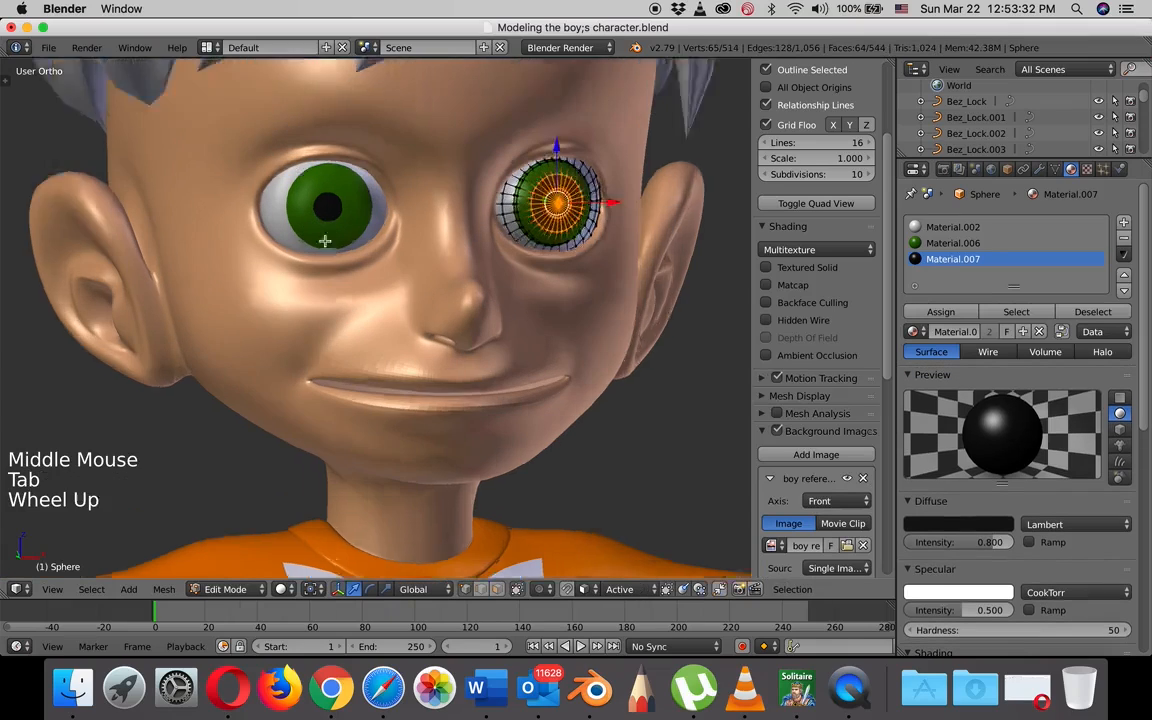
key("Tab")
right_click(329, 181)
key("Tab")
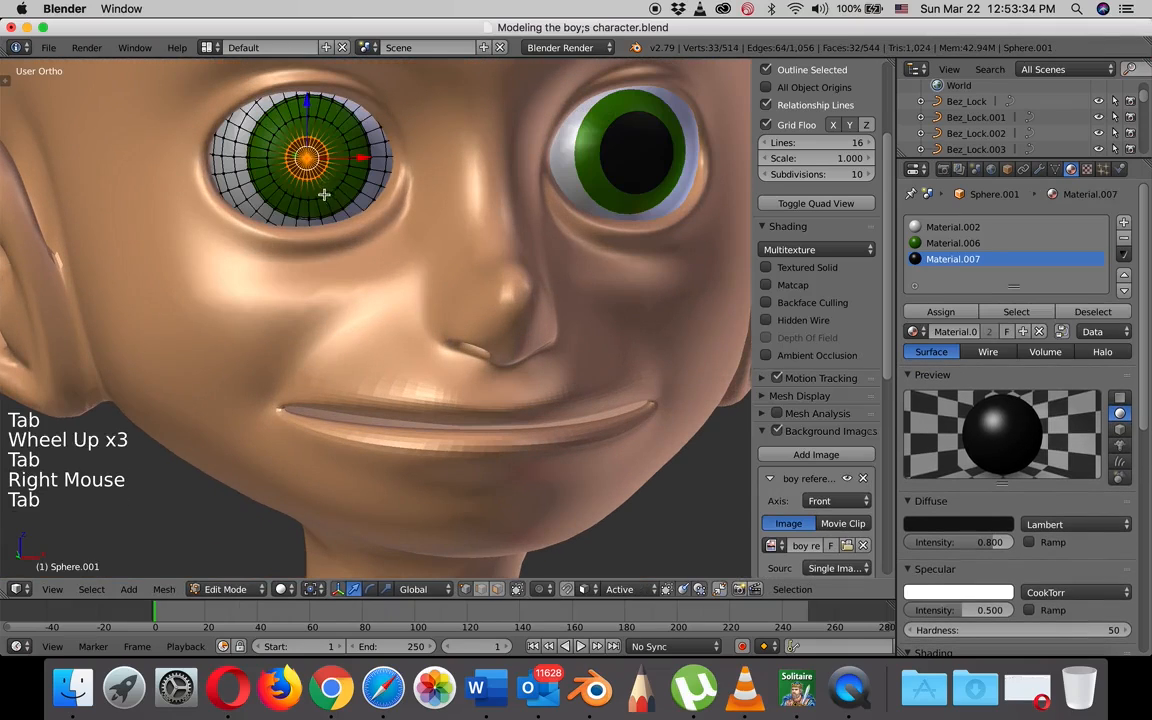
key("c")
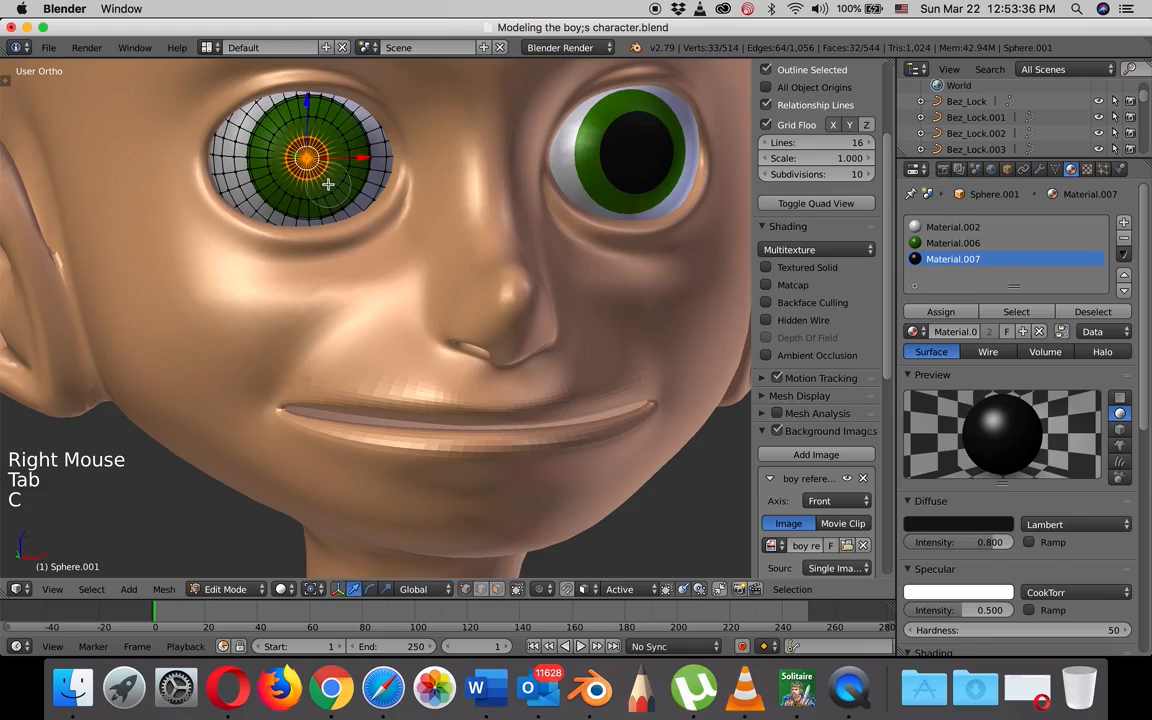
mouse_move(320, 165)
left_mouse_down()
mouse_move(316, 140)
mouse_move(262, 112)
mouse_move(260, 150)
mouse_move(283, 166)
mouse_move(305, 161)
left_mouse_up()
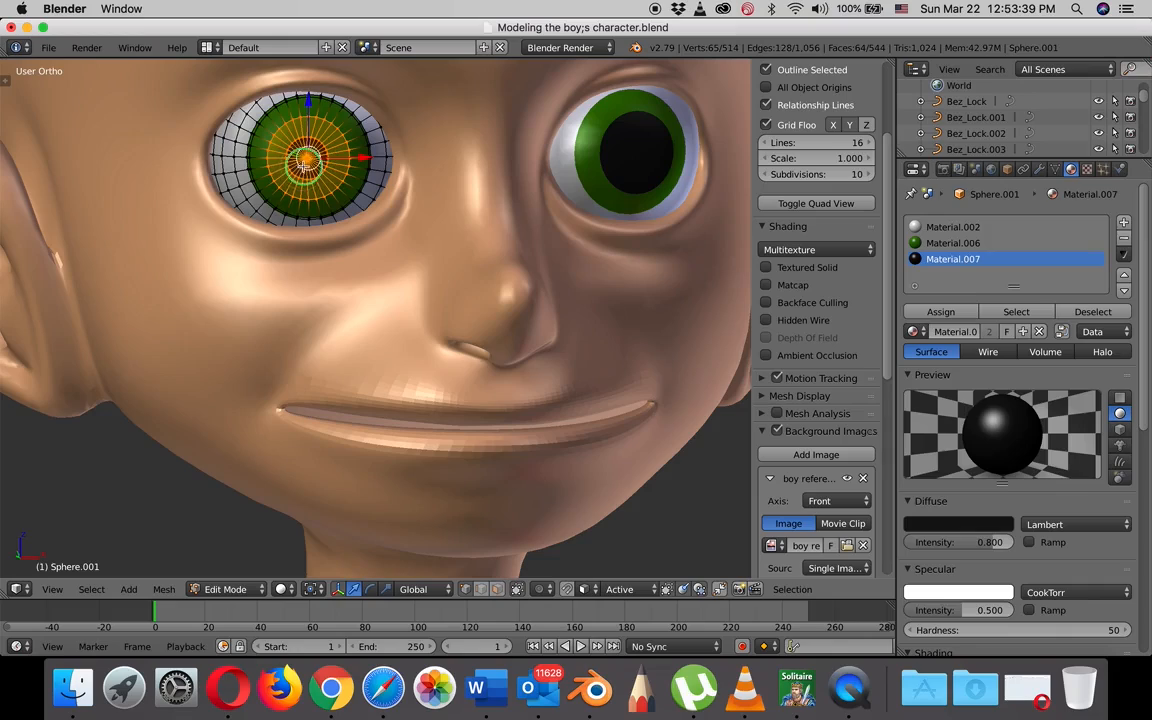
Assign the black Material.007 to the enlarged right pupil selection and leave edit mode.
left_click(934, 261)
left_click(940, 311)
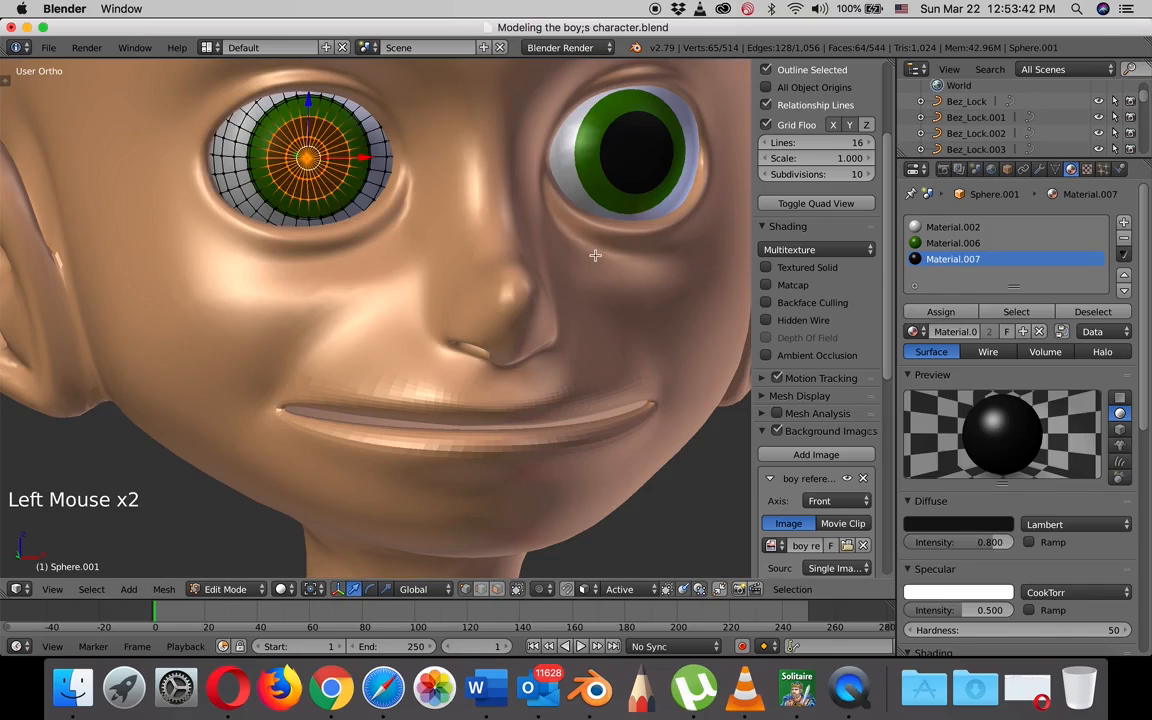
key("Tab")
Select the hair locks along the front and near side of the boy's head together in object mode.
scroll(536, 227, "down", 5)
middle_click_drag(550, 237, 566, 272)
scroll(583, 266, "down", 3)
right_click(527, 244)
right_click(534, 253, "shift")
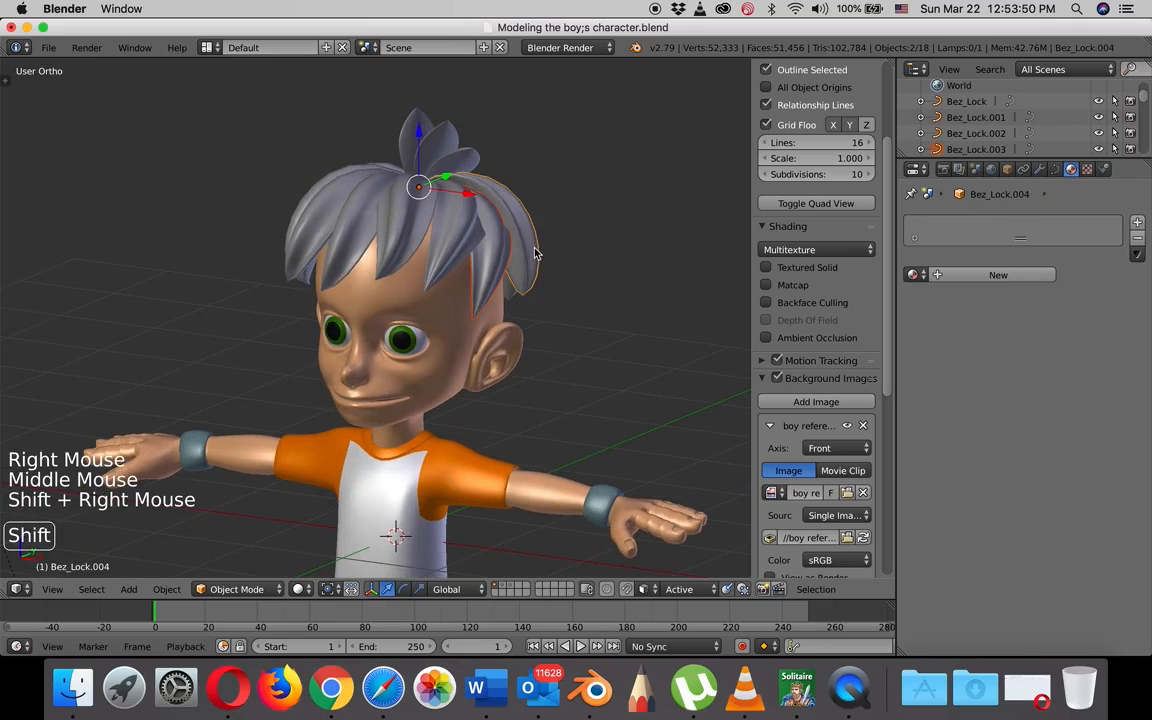
right_click(378, 192, "shift")
right_click(352, 190, "shift")
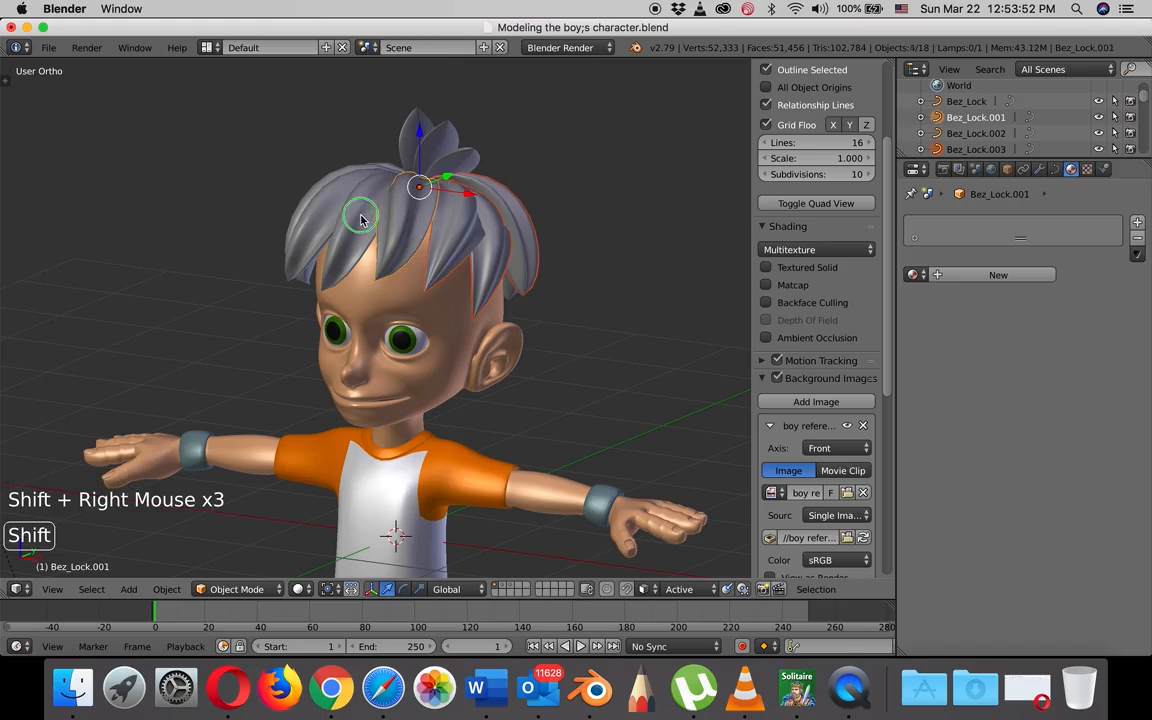
right_click(322, 193, "shift")
right_click(336, 211, "shift")
Add the remaining side and back hair locks and the upright tufts on the crown to the selection.
middle_click_drag(380, 185, 305, 235)
right_click(340, 244, "shift")
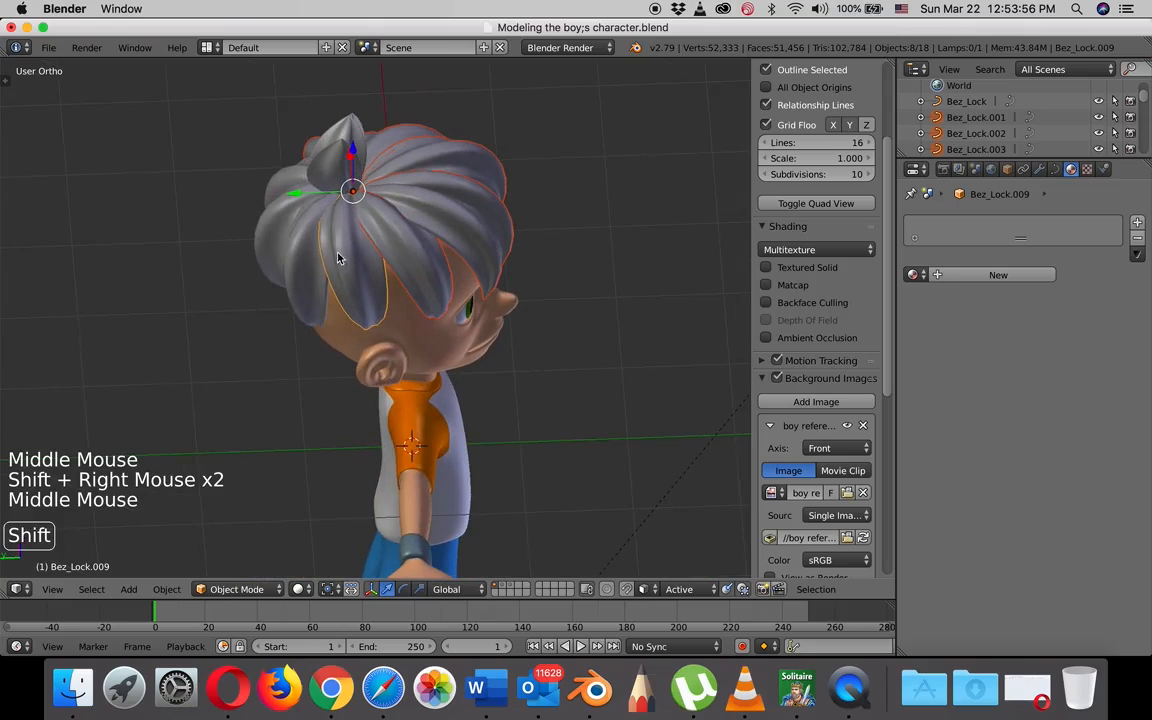
right_click(298, 244, "shift")
right_click(268, 232, "shift")
right_click(250, 200, "shift")
middle_click_drag(250, 200, 254, 233)
right_click(320, 211, "shift")
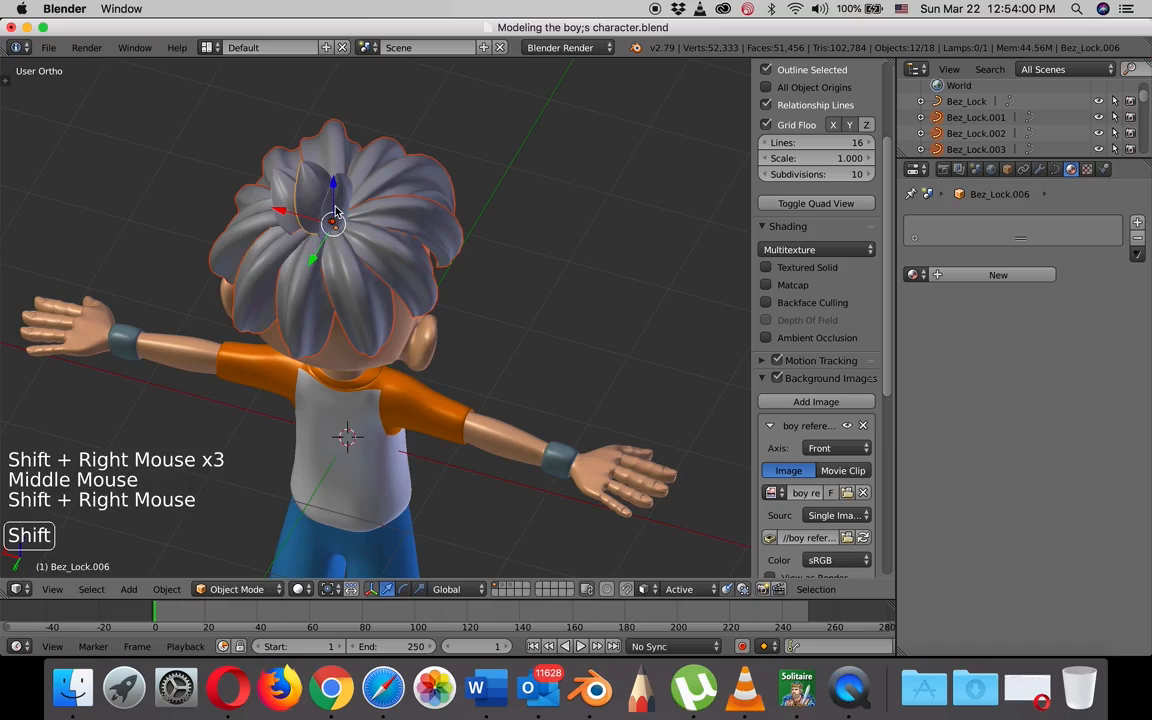
right_click(343, 200, "shift")
right_click(284, 207, "shift")
Add a new material to the active crown tuft and set its diffuse colour to a dark reddish brown.
middle_click_drag(485, 253, 410, 222)
scroll(478, 313, "down", 2)
key("KP_1")
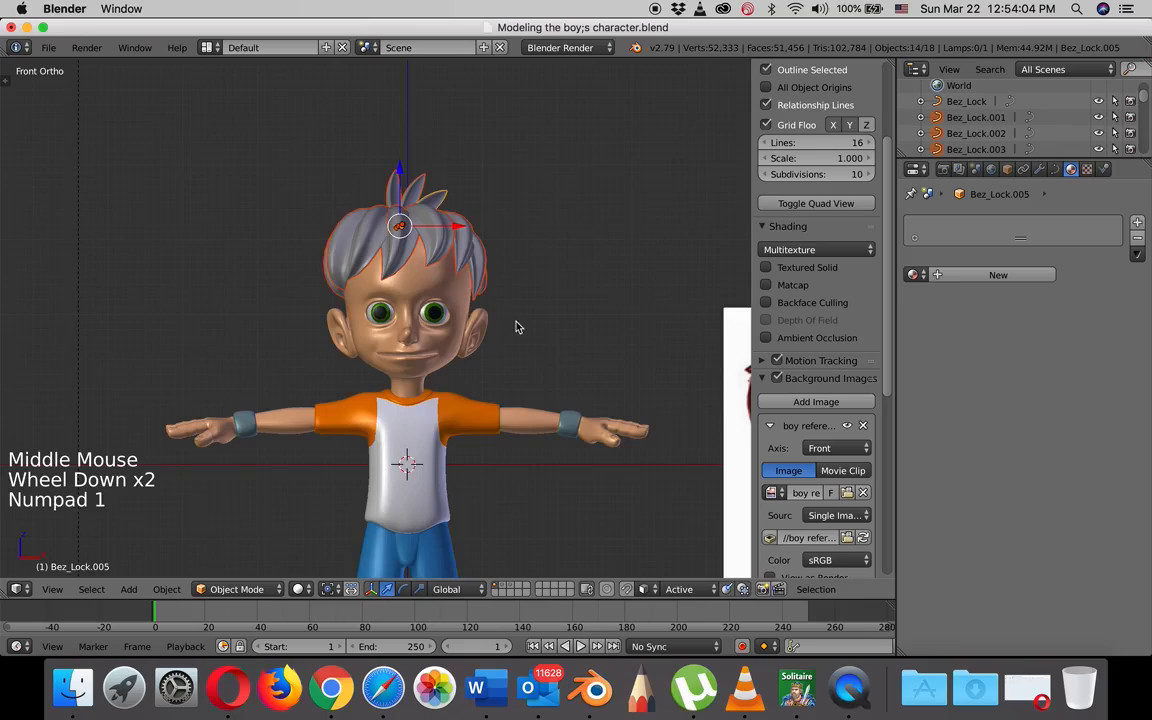
scroll(516, 320, "down", 3)
scroll(513, 315, "up", 2)
scroll(512, 314, "up", 2)
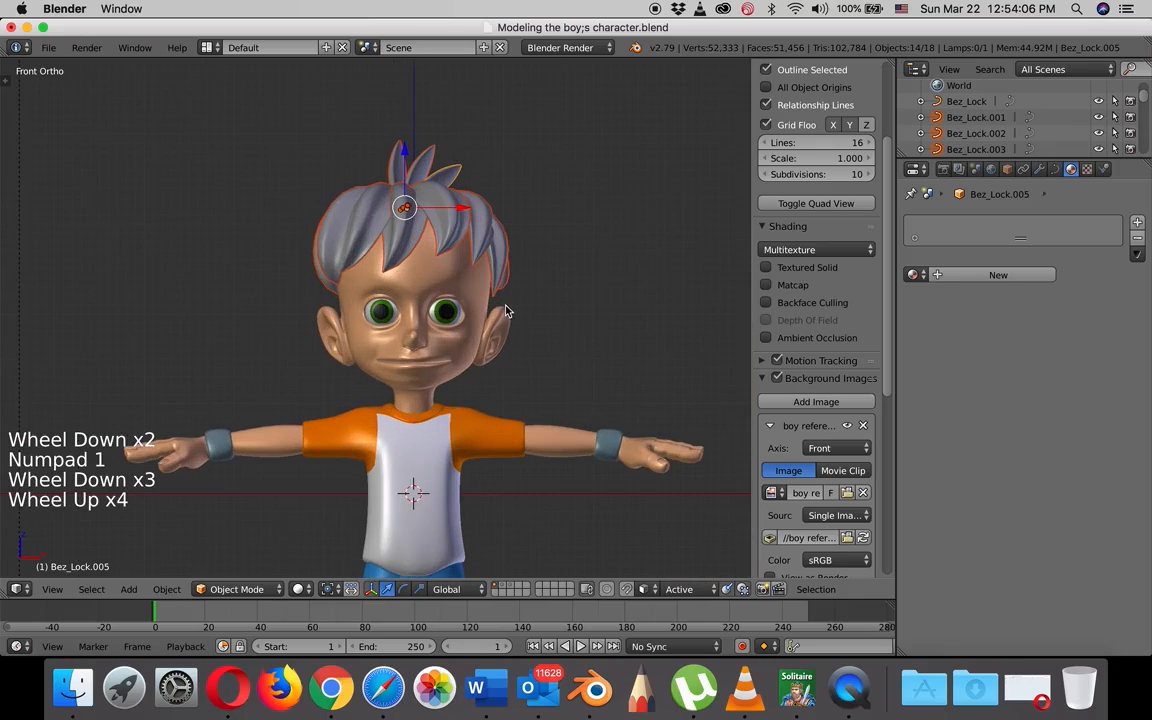
left_click(998, 277)
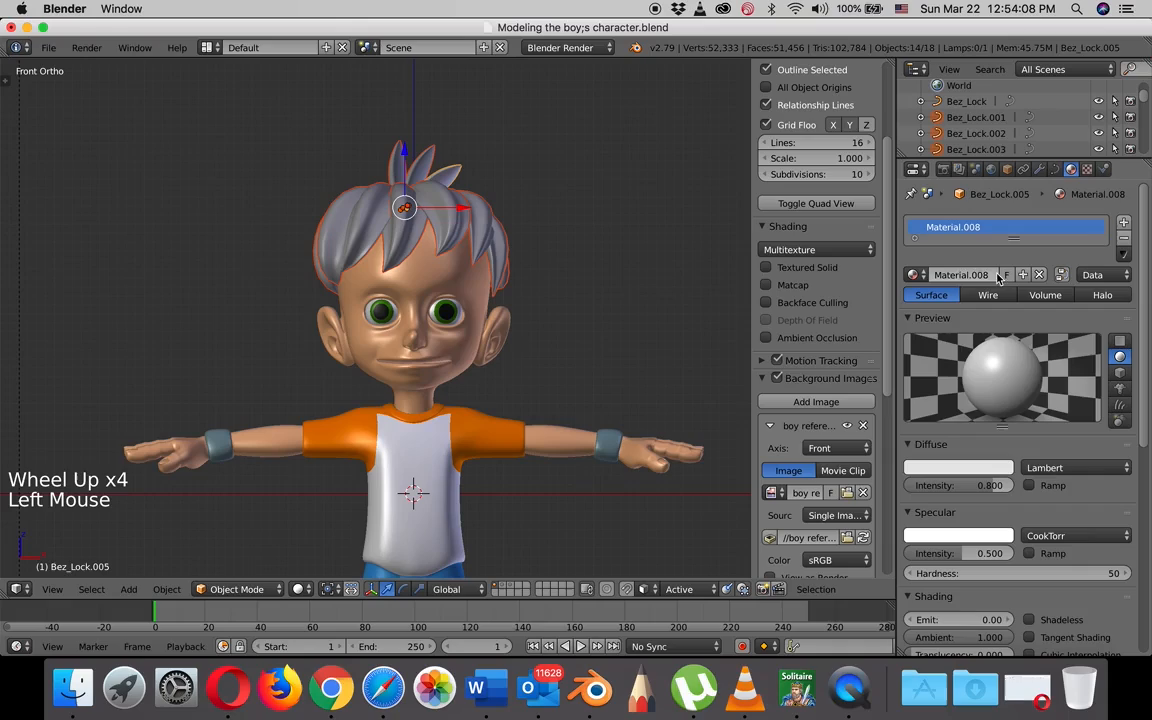
left_click(950, 470)
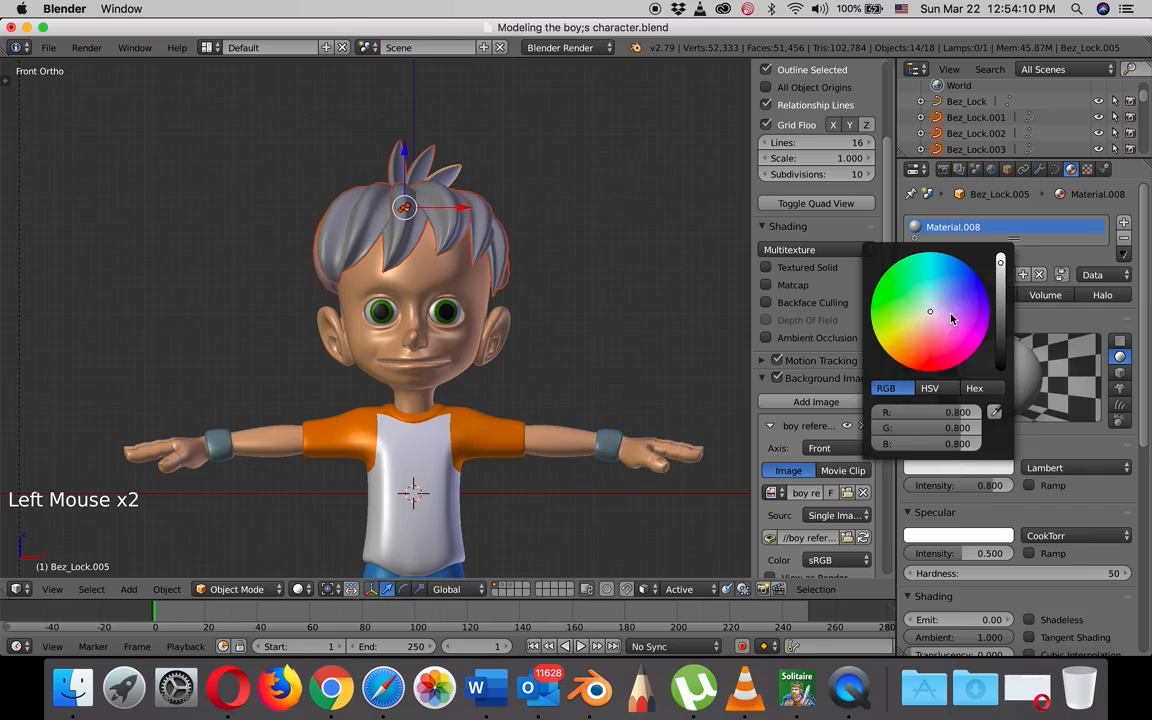
left_click_drag(930, 316, 907, 355)
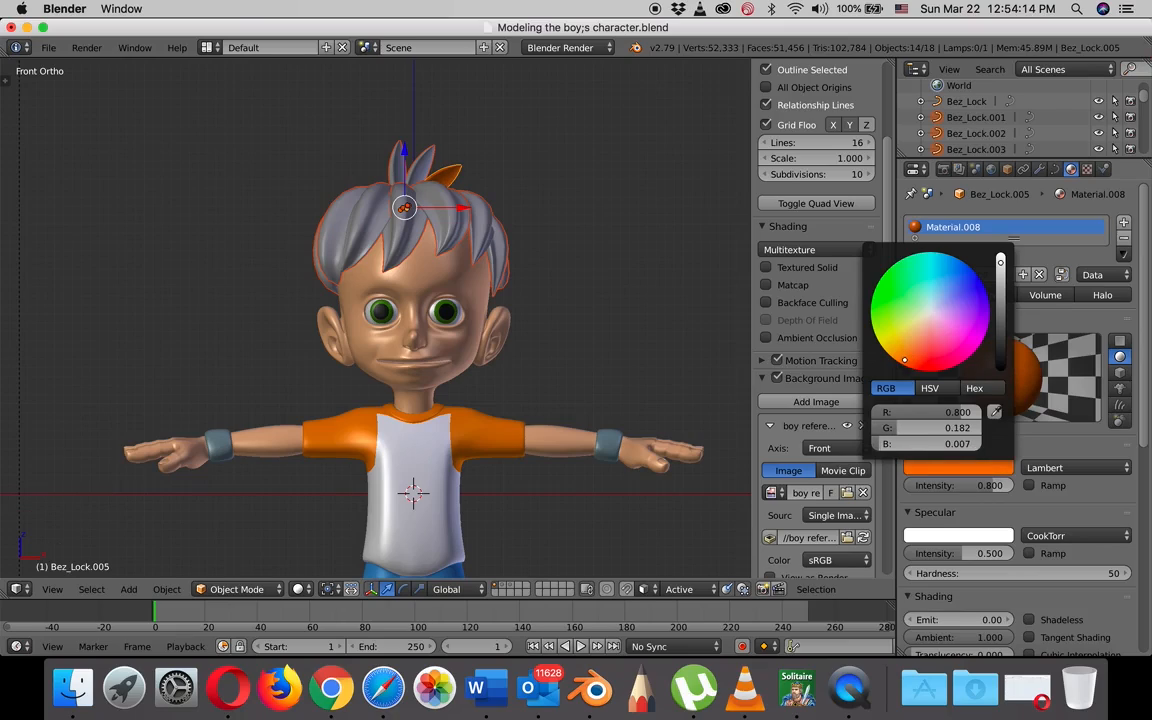
left_click(957, 467)
left_click_drag(1000, 264, 1000, 309)
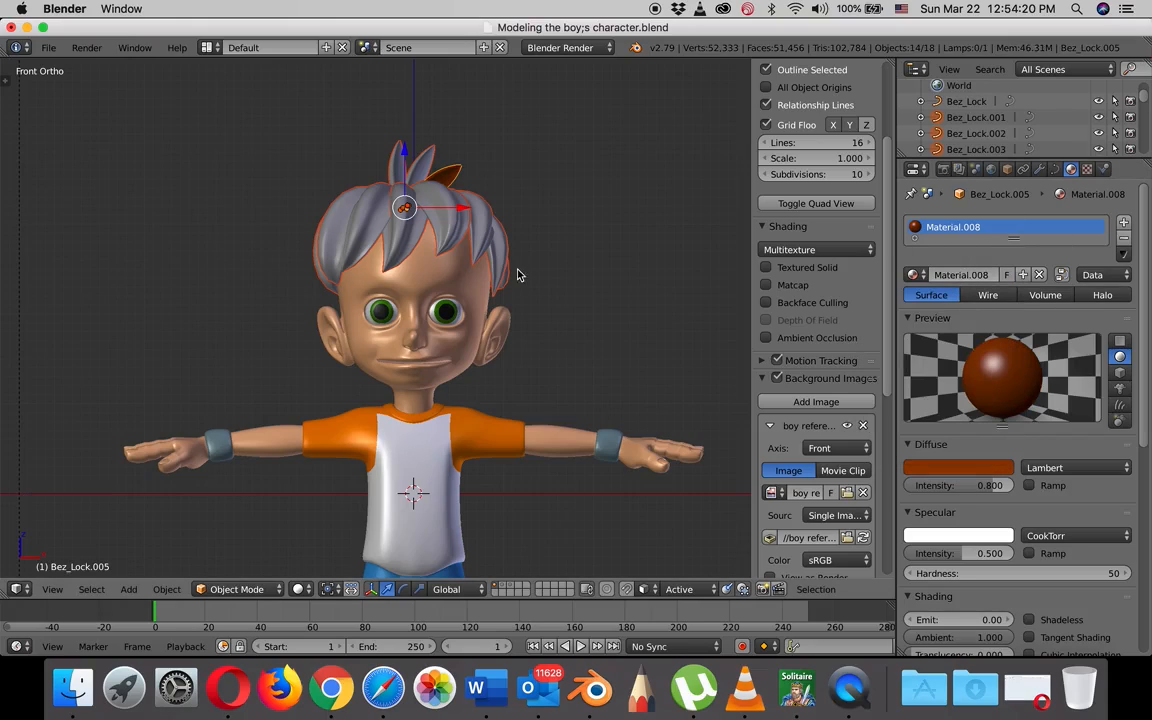
Assign the existing brown Material.008 to the two hair locks just behind the boy's left ear, Bez_Lock.004 and Bez_Lock.014.
middle_click_drag(547, 262, 496, 278)
scroll(496, 278, "up", 4)
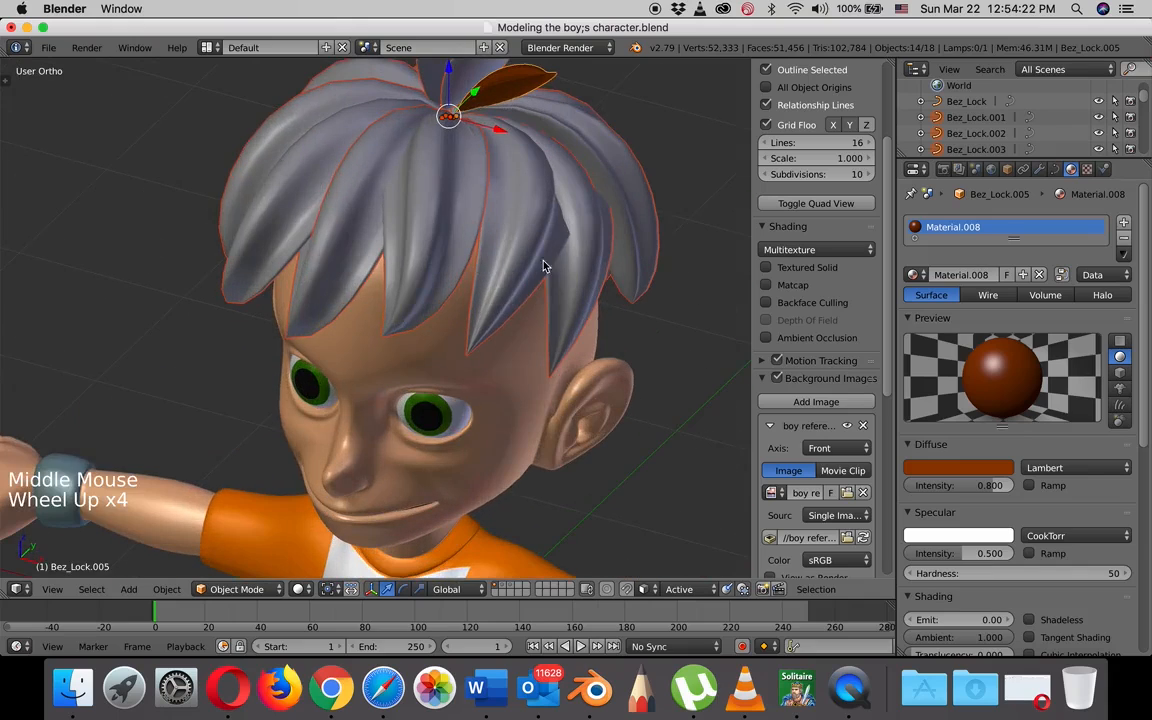
middle_click_drag(489, 234, 519, 267)
right_click(580, 270)
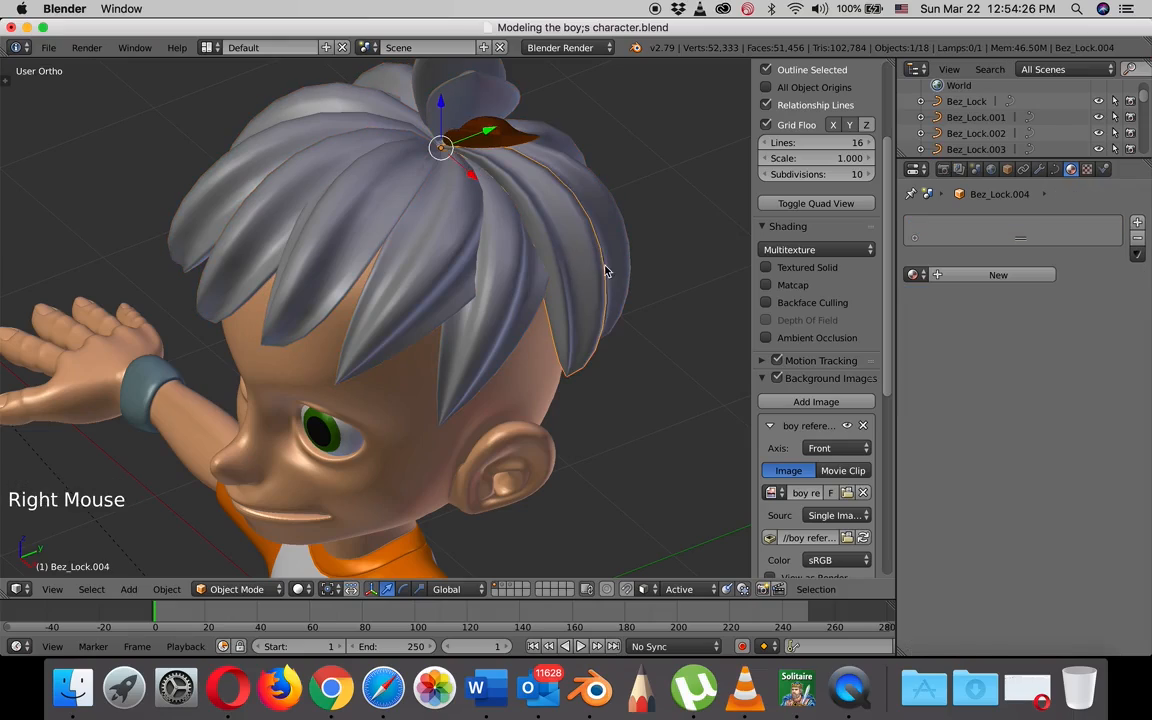
left_click(914, 274)
left_click(955, 421)
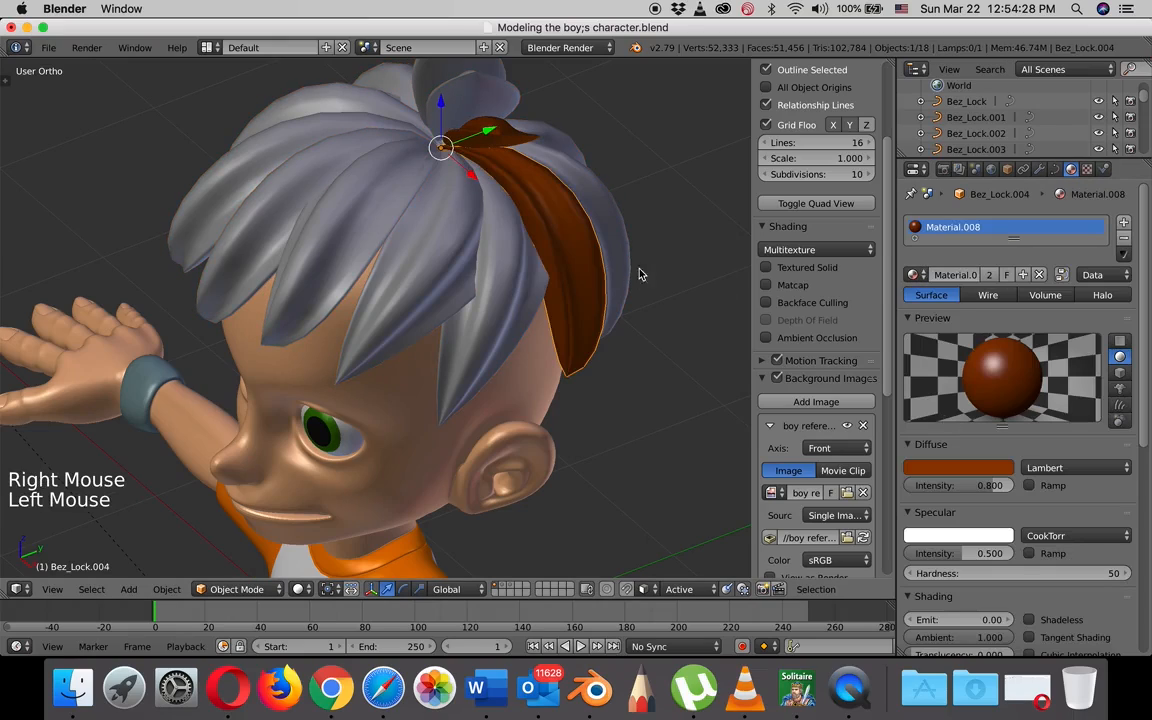
right_click(624, 240)
left_click(914, 274)
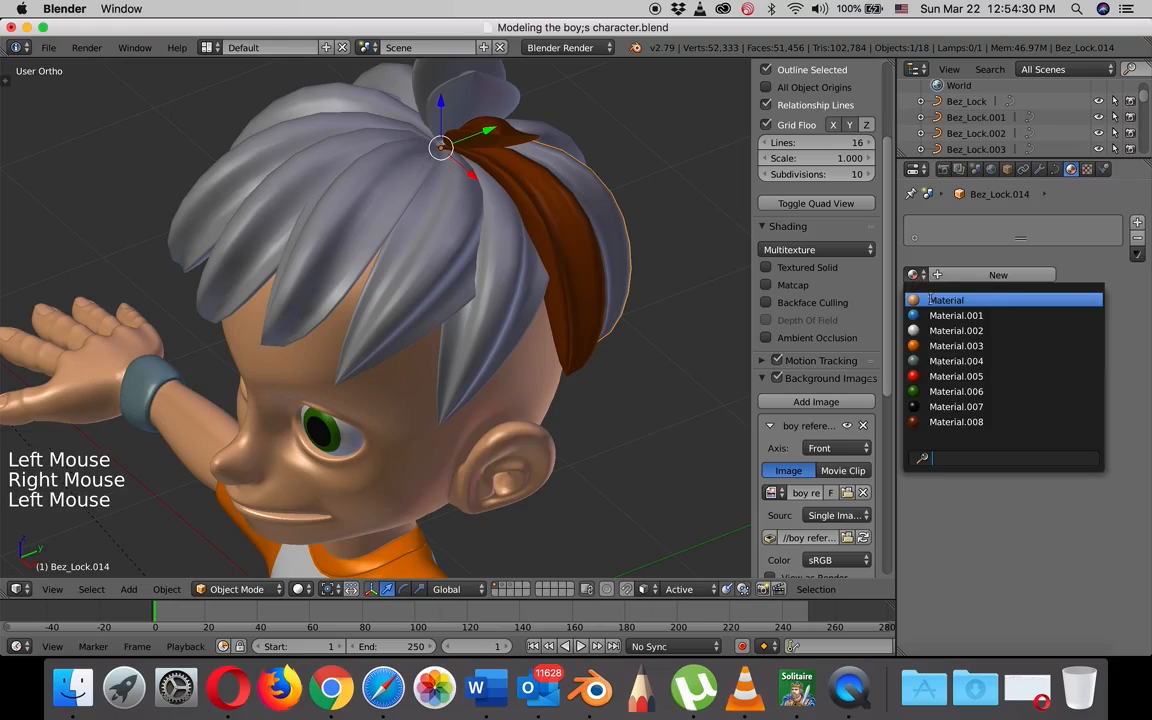
left_click(955, 420)
Assign Material.008 to the lock in front of the left ear, Bez_Lock.003, and the neighbouring fringe lock, Bez_Lock.010.
right_click(502, 265)
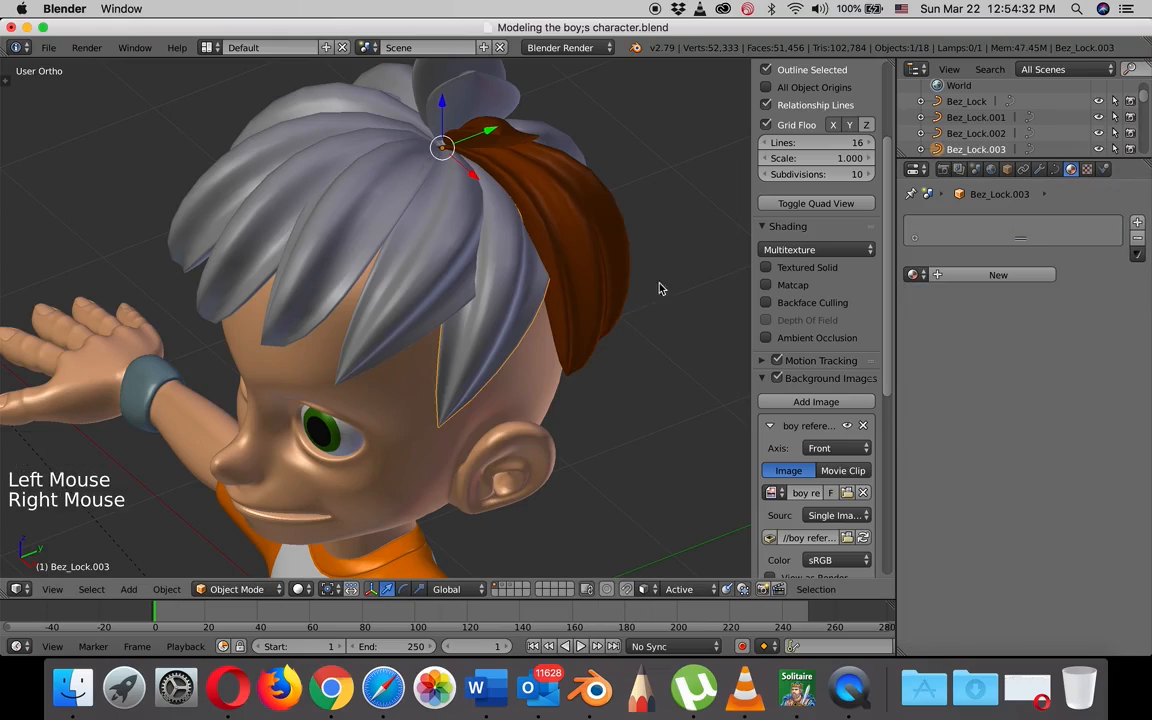
left_click(914, 274)
left_click(939, 425)
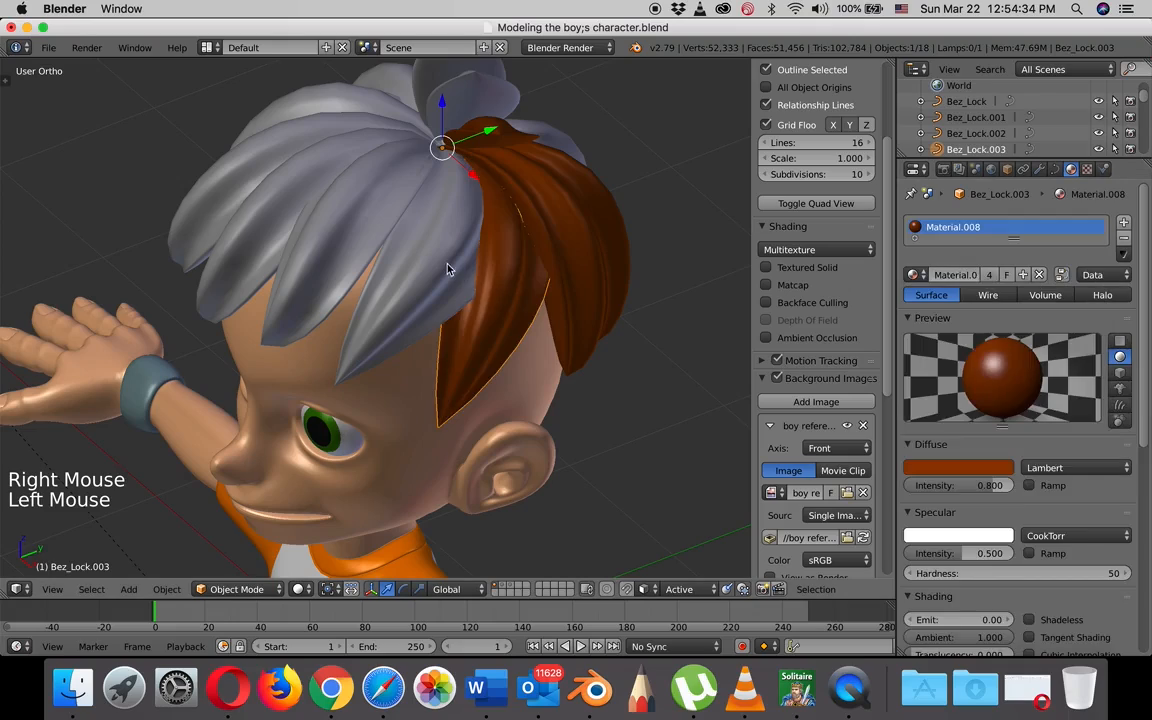
right_click(452, 268)
left_click(920, 274)
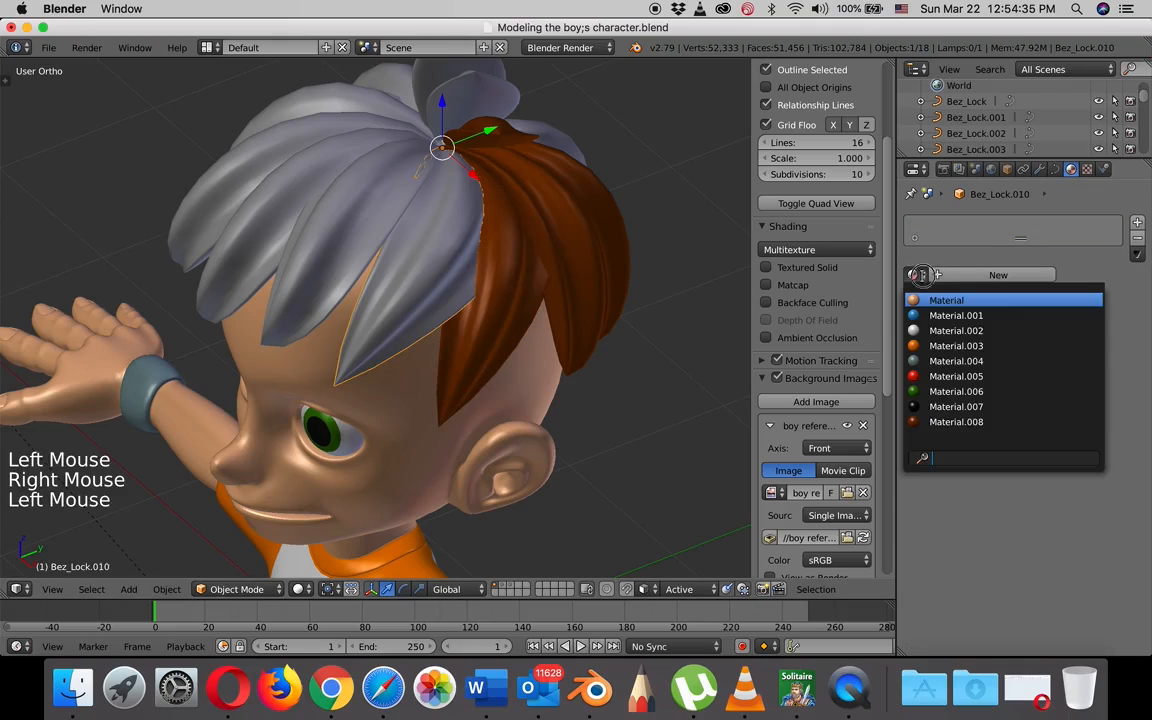
left_click(955, 421)
Assign Material.008 to the next two fringe locks over the forehead, Bez_Lock.001 and Bez_Lock.002.
right_click(381, 210)
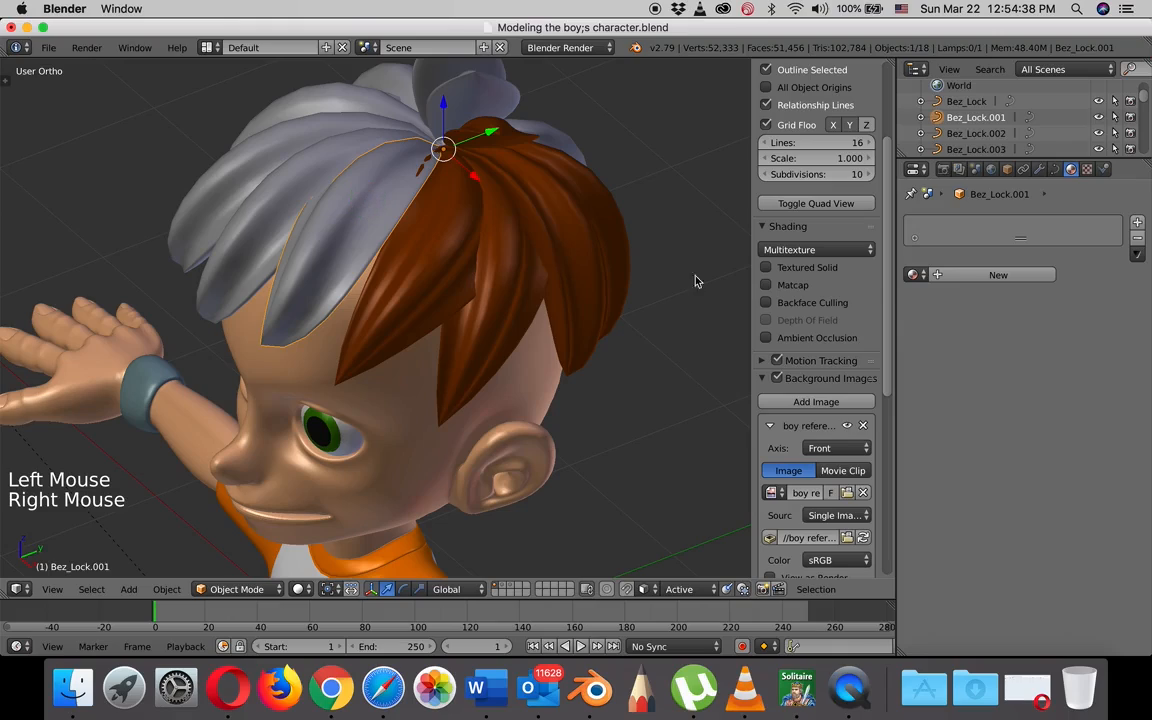
left_click(914, 274)
left_click(939, 425)
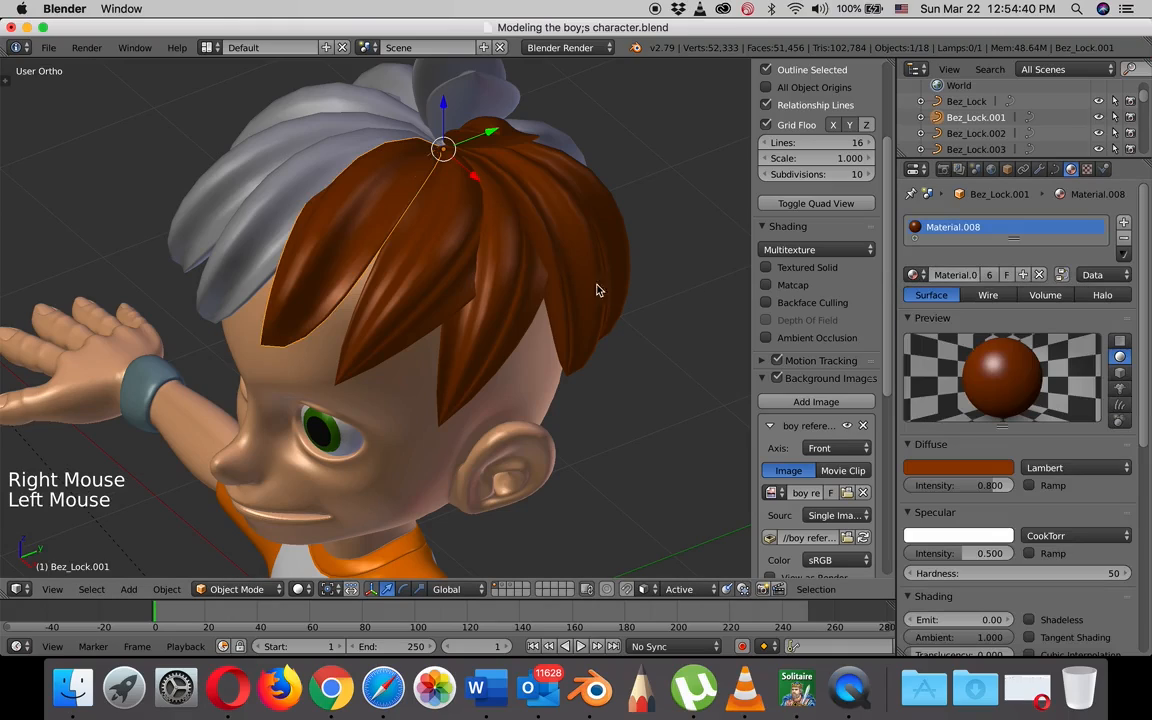
right_click(331, 163)
left_click(914, 274)
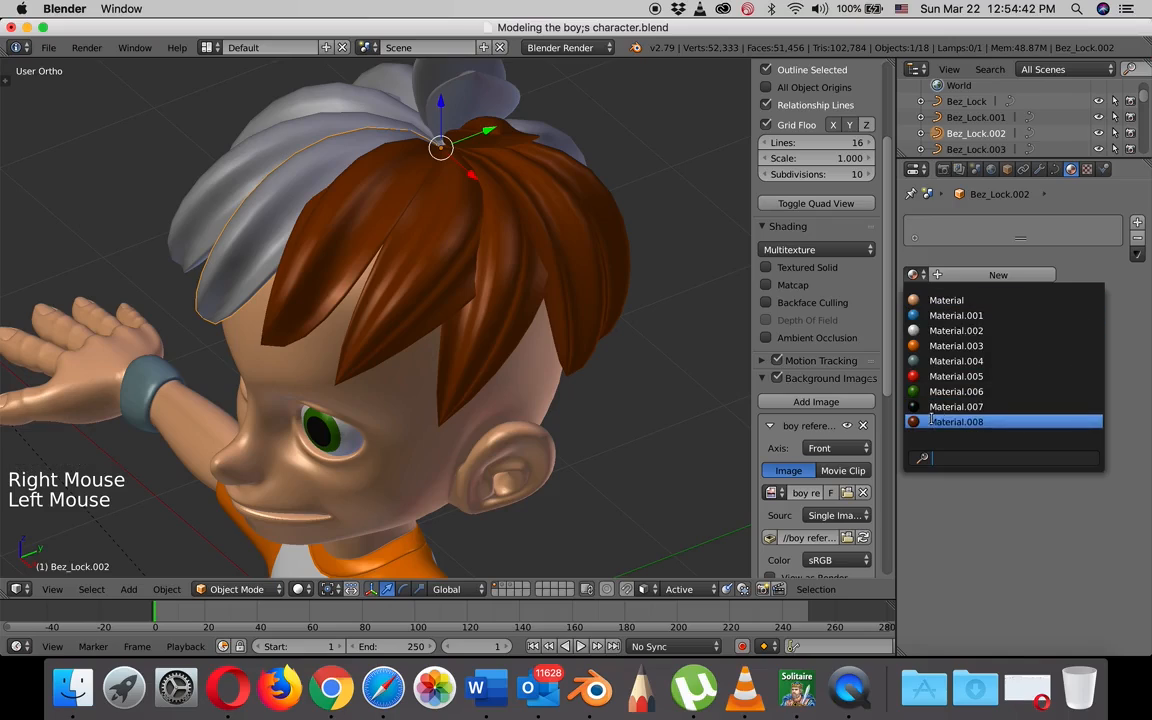
left_click(932, 421)
Assign Material.008 to the far-side locks Bez_Lock.011 and Bez_Lock.008 and to the back lock Bez_Lock.013.
right_click(289, 135)
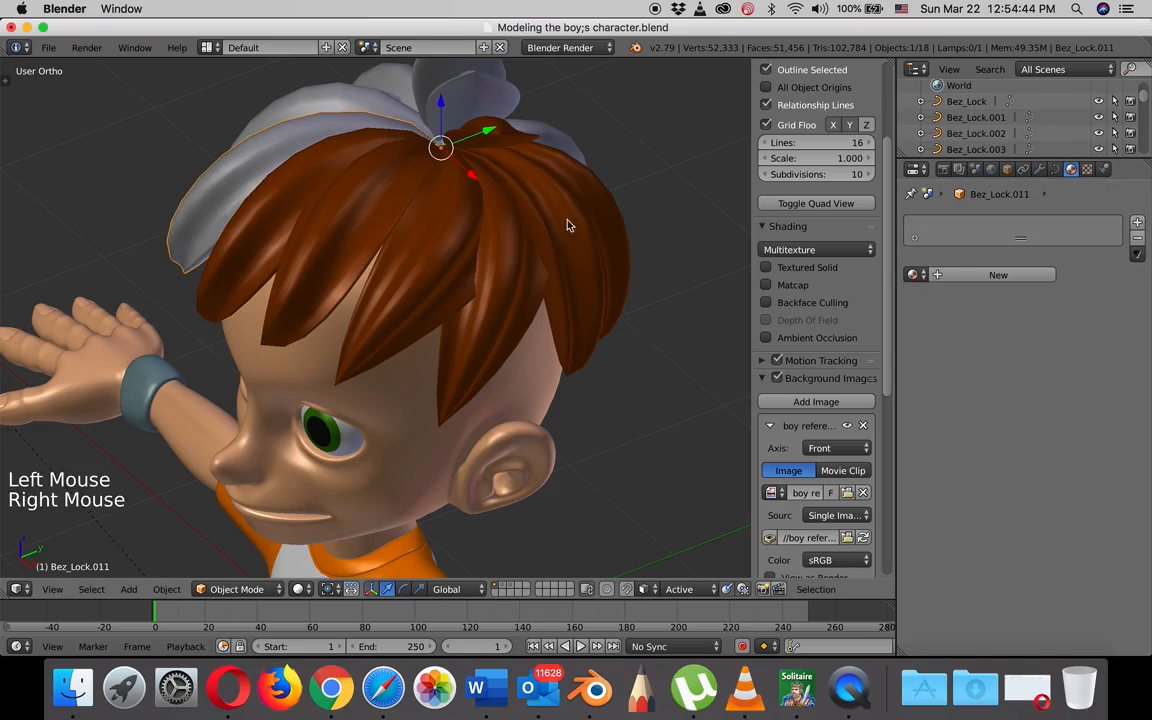
left_click(913, 274)
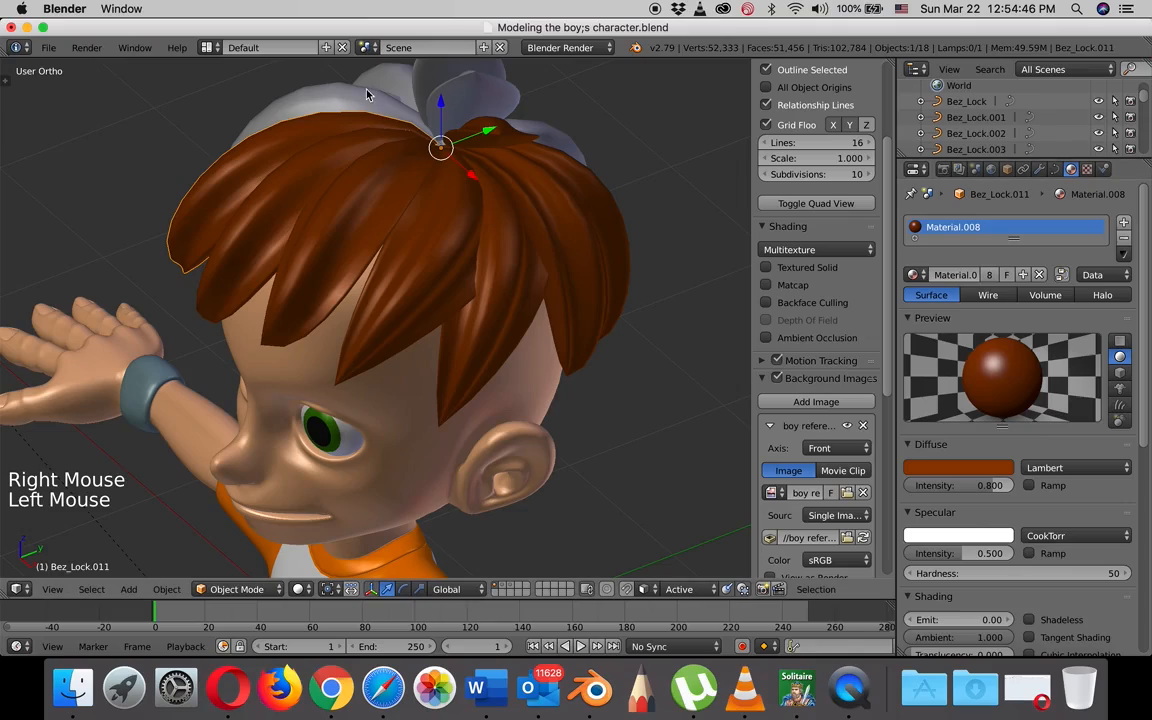
right_click(476, 141)
left_click(913, 274)
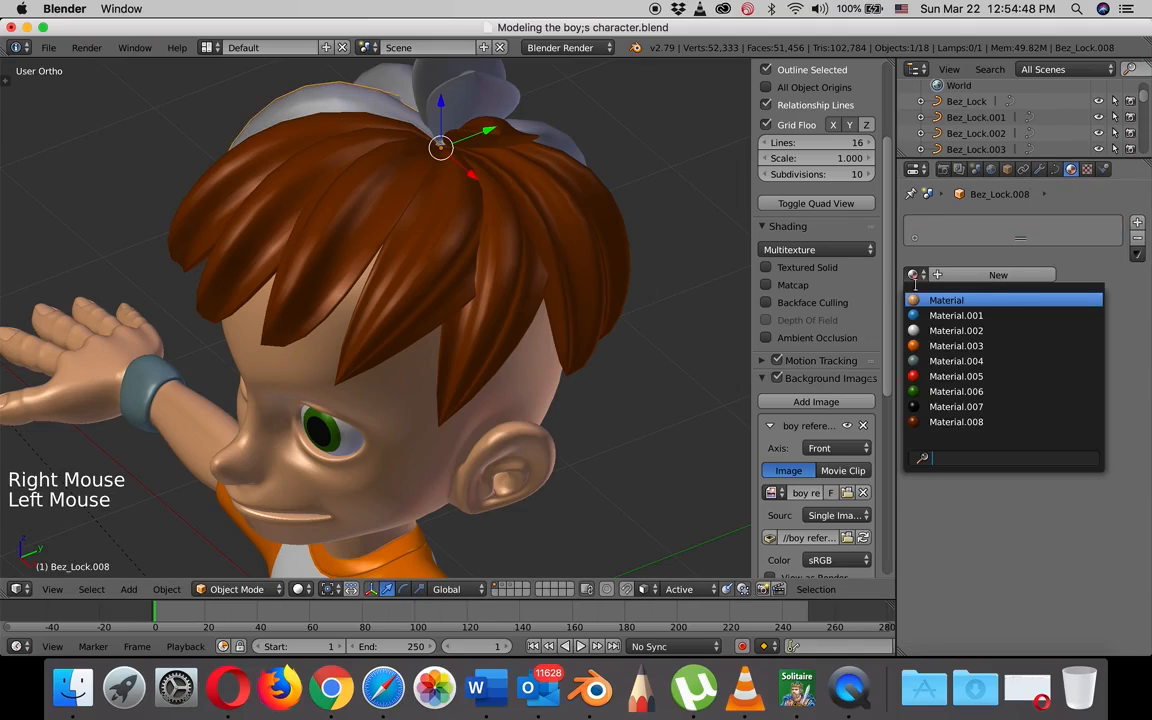
left_click(942, 422)
right_click(500, 125)
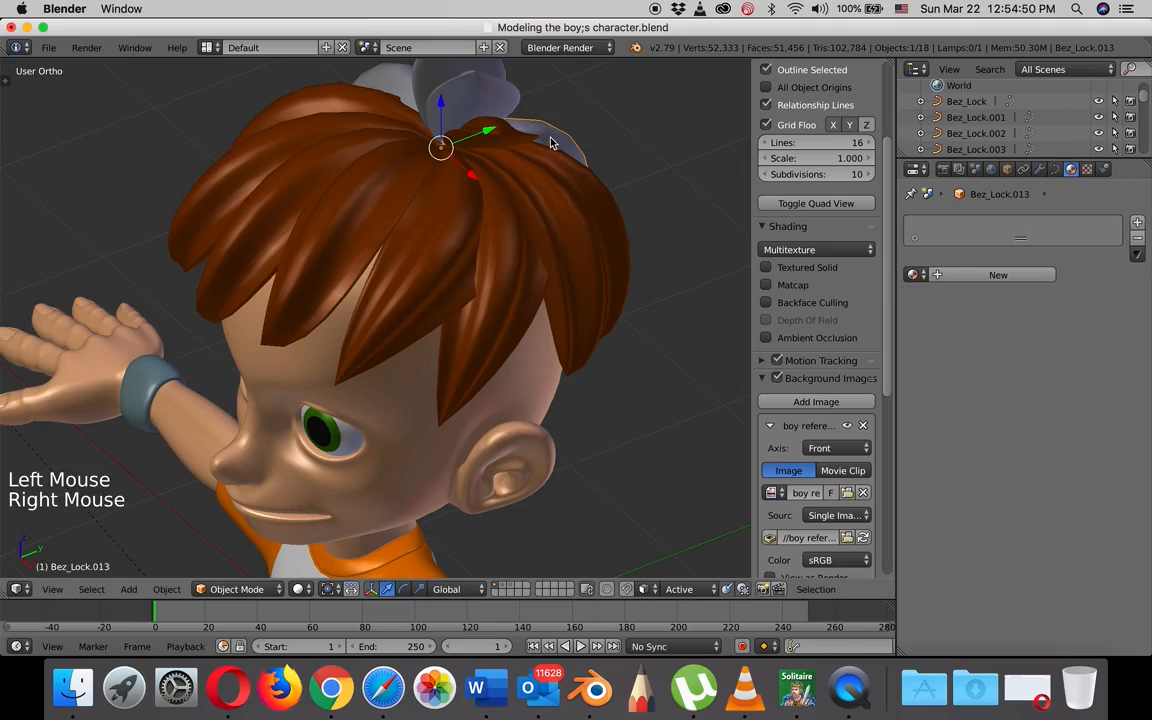
left_click(914, 275)
left_click(946, 422)
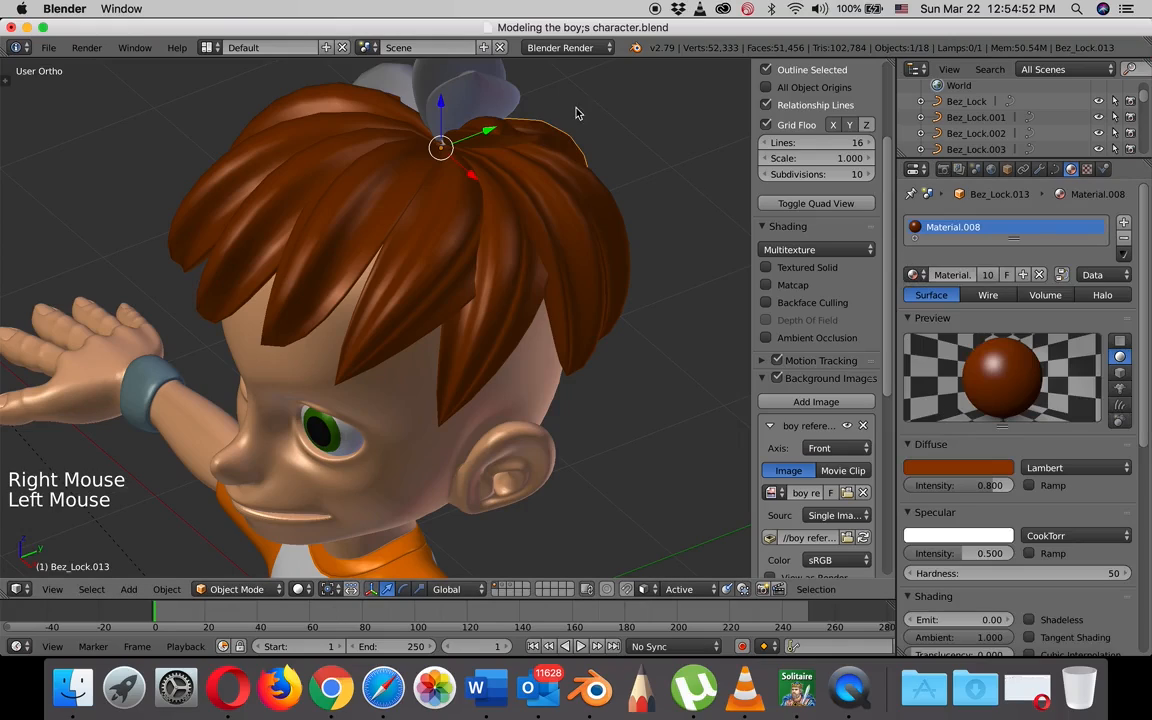
Assign Material.008 to the two remaining upright tufts on the crown, Bez_Lock.006 and Bez_Lock.007.
right_click(485, 108)
left_click(914, 275)
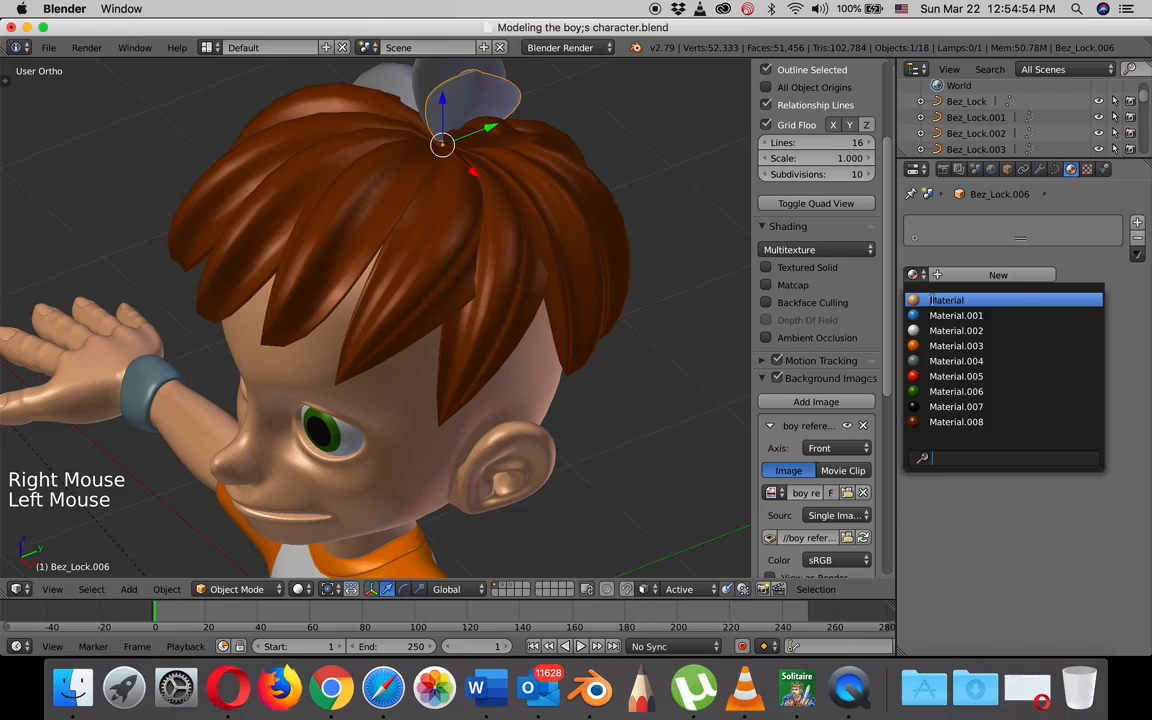
left_click(958, 422)
right_click(427, 80)
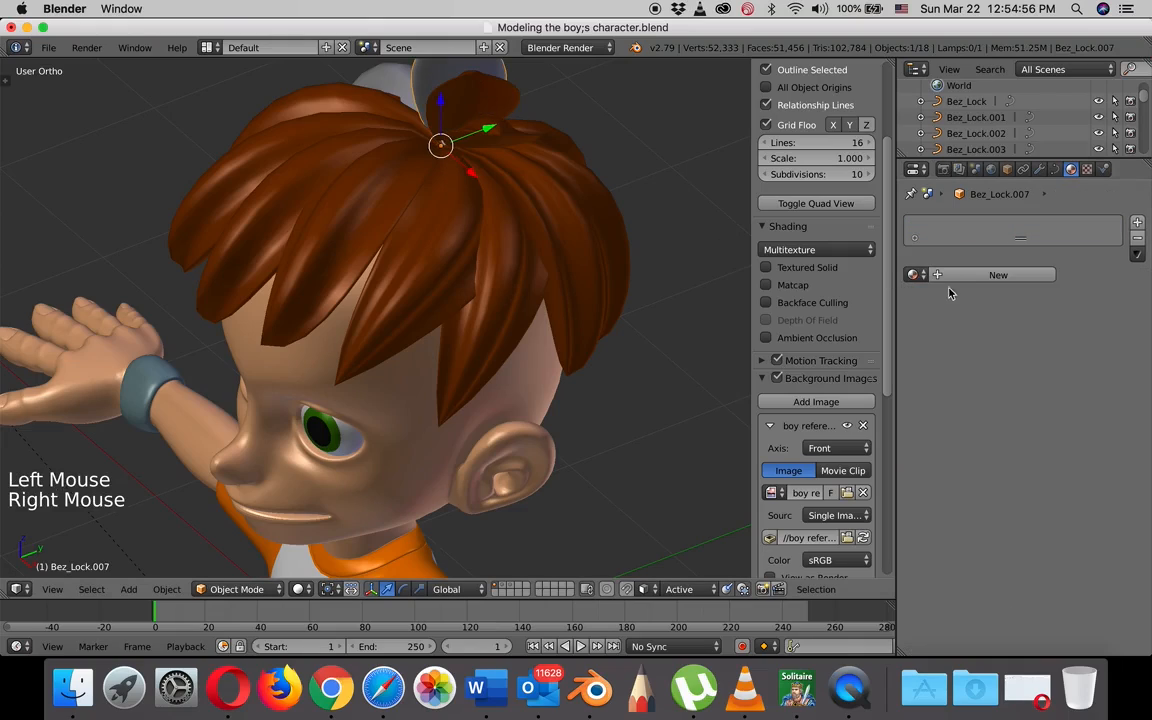
left_click(914, 275)
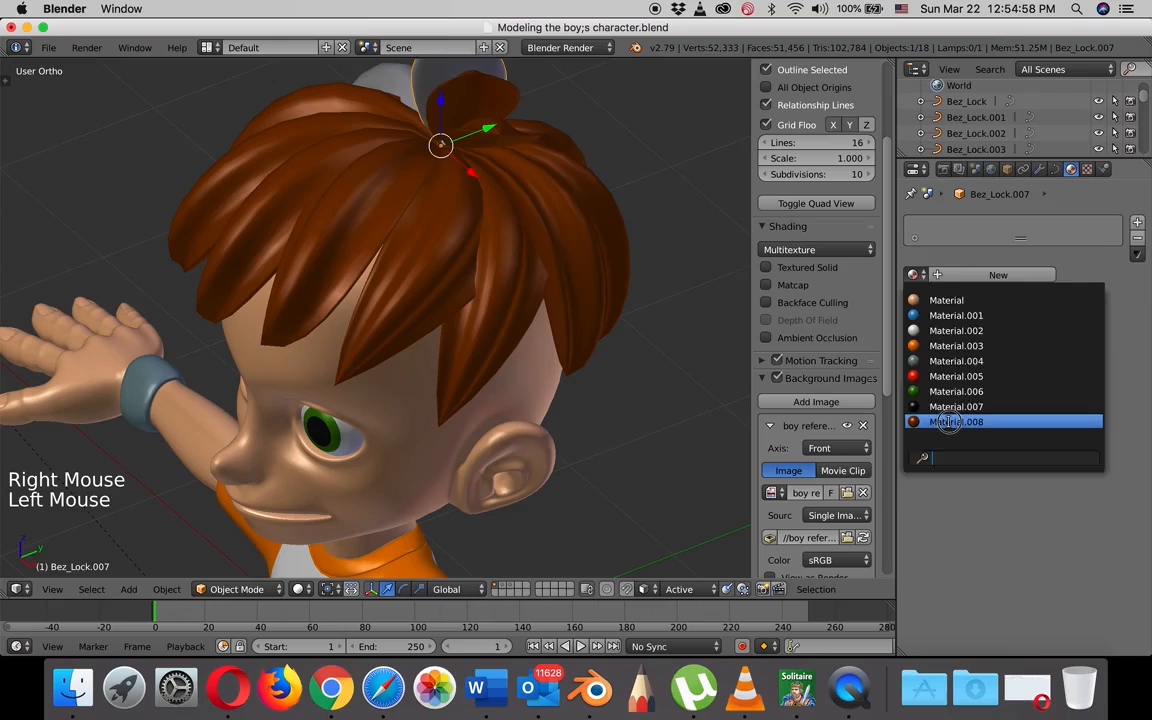
left_click(958, 422)
Assign Material.008 to the last two uncoloured locks on the opposite back side of the head, Bez_Lock.009 and Bez_Lock.012.
middle_click_drag(566, 154, 466, 162)
right_click(466, 162)
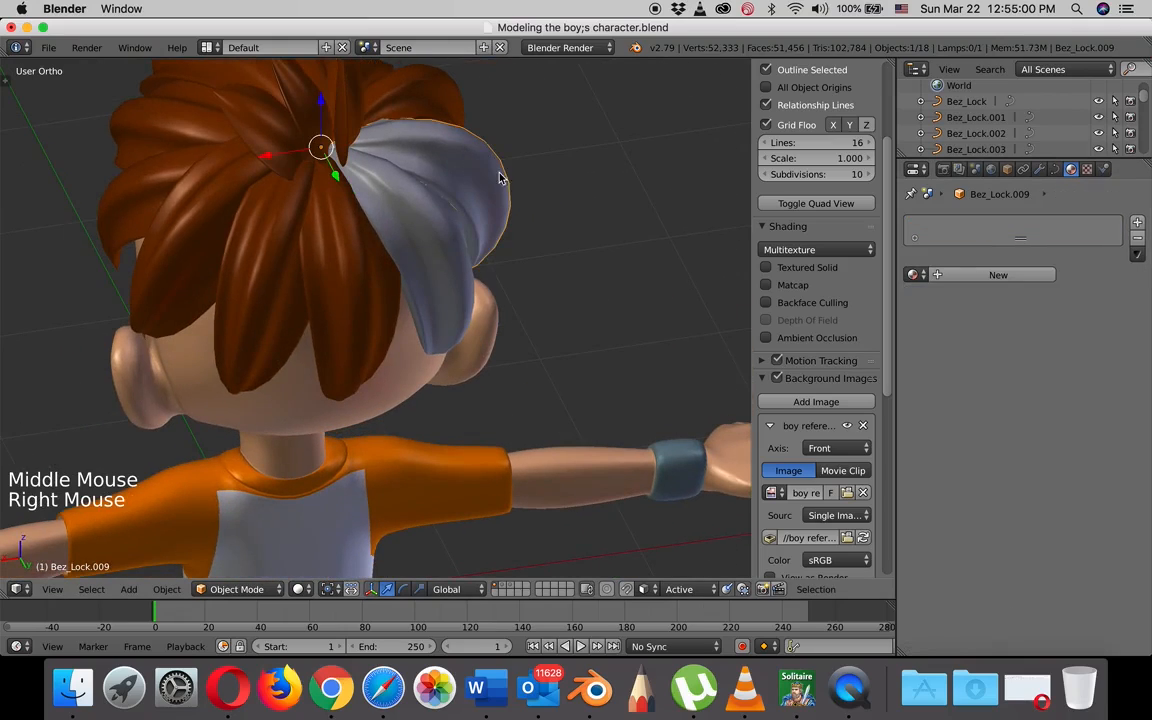
left_click(916, 275)
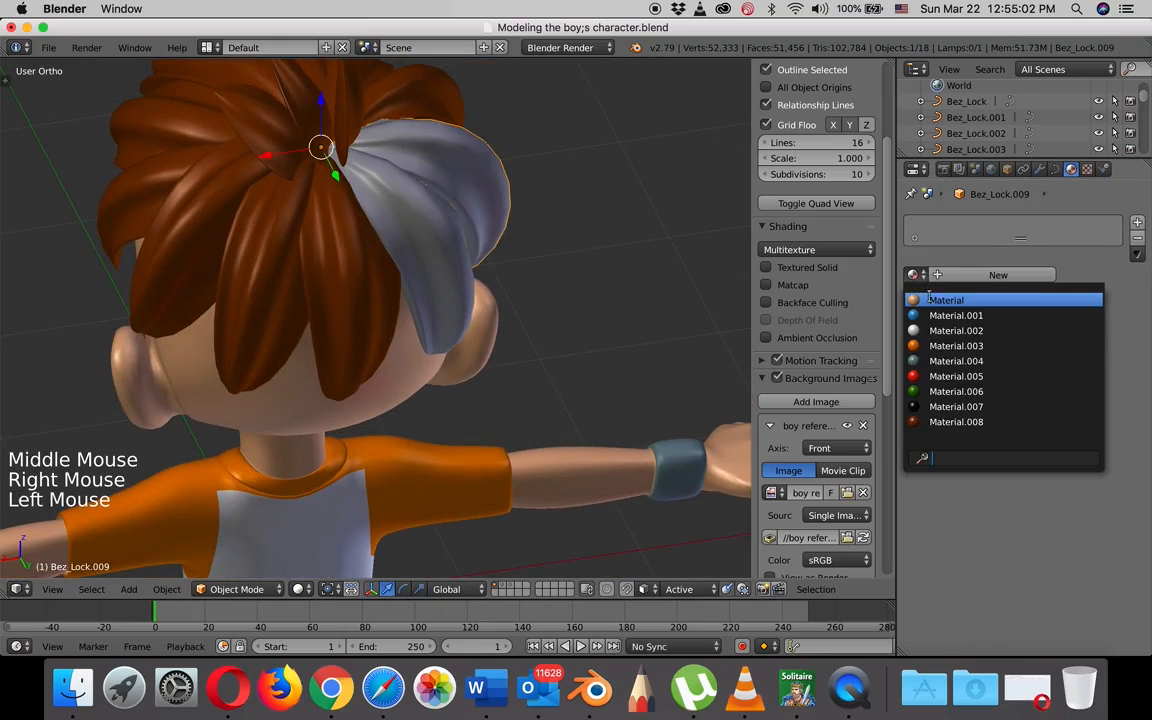
left_click(956, 422)
right_click(435, 225)
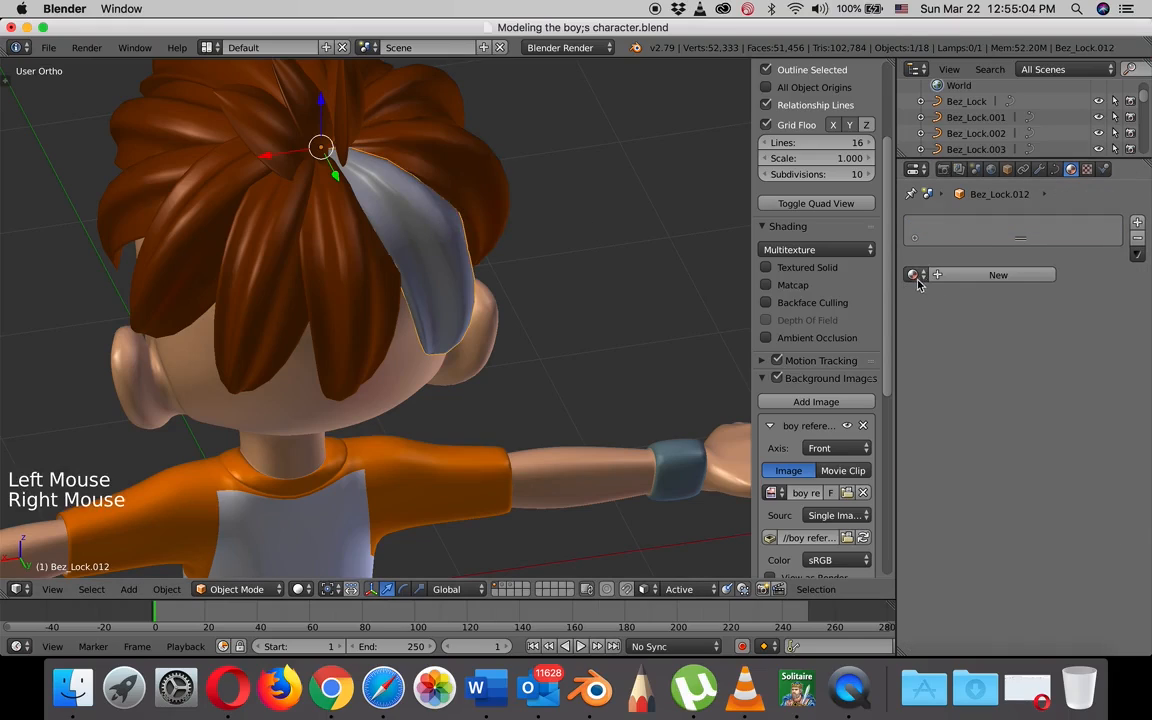
left_click(915, 275)
left_click(956, 422)
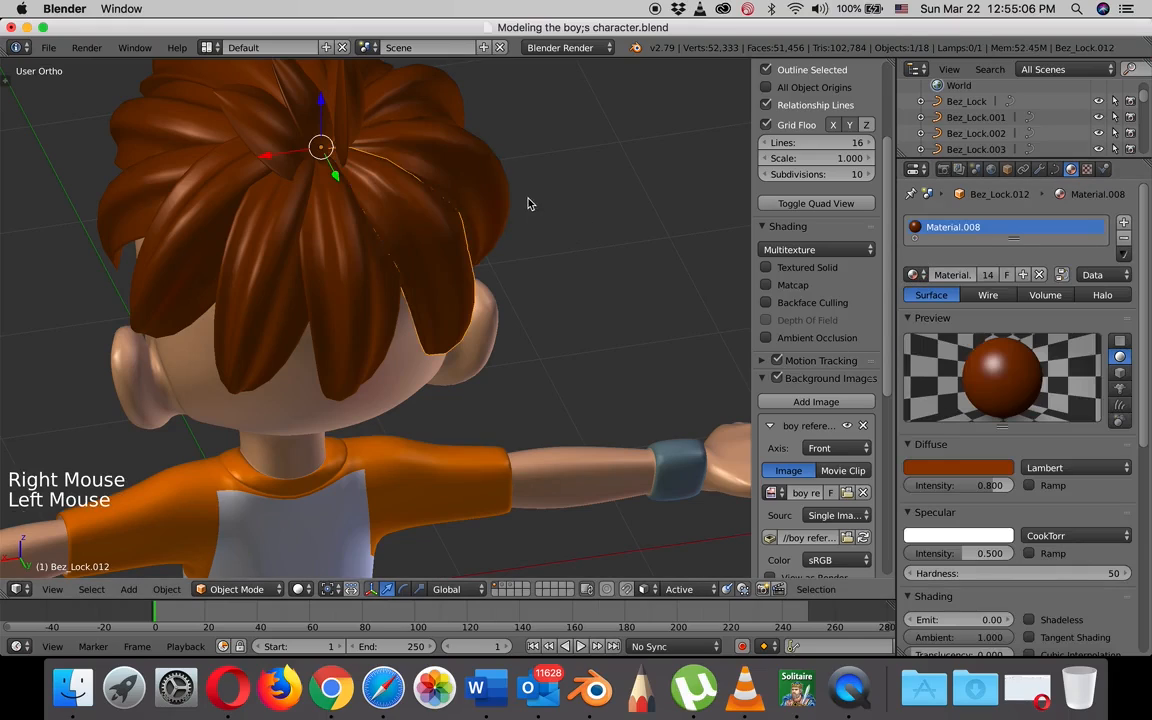
Deselect everything and examine the whole coloured boy character from the front.
scroll(470, 205, "down", 3)
middle_click_drag(463, 211, 566, 136)
scroll(575, 225, "down", 3)
scroll(566, 136, "down", 2)
middle_click_drag(558, 180, 537, 157)
key("a")
scroll(548, 175, "up", 3)
scroll(548, 175, "down", 2)
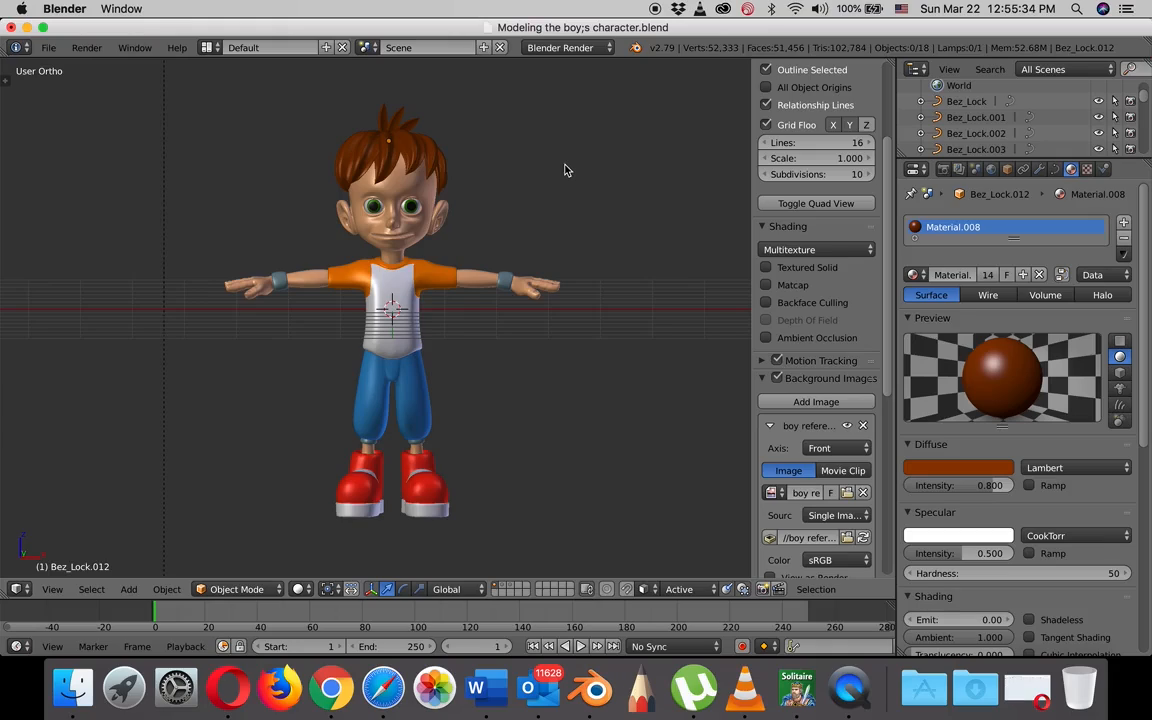
scroll(565, 170, "up", 1)
scroll(565, 170, "down", 1)
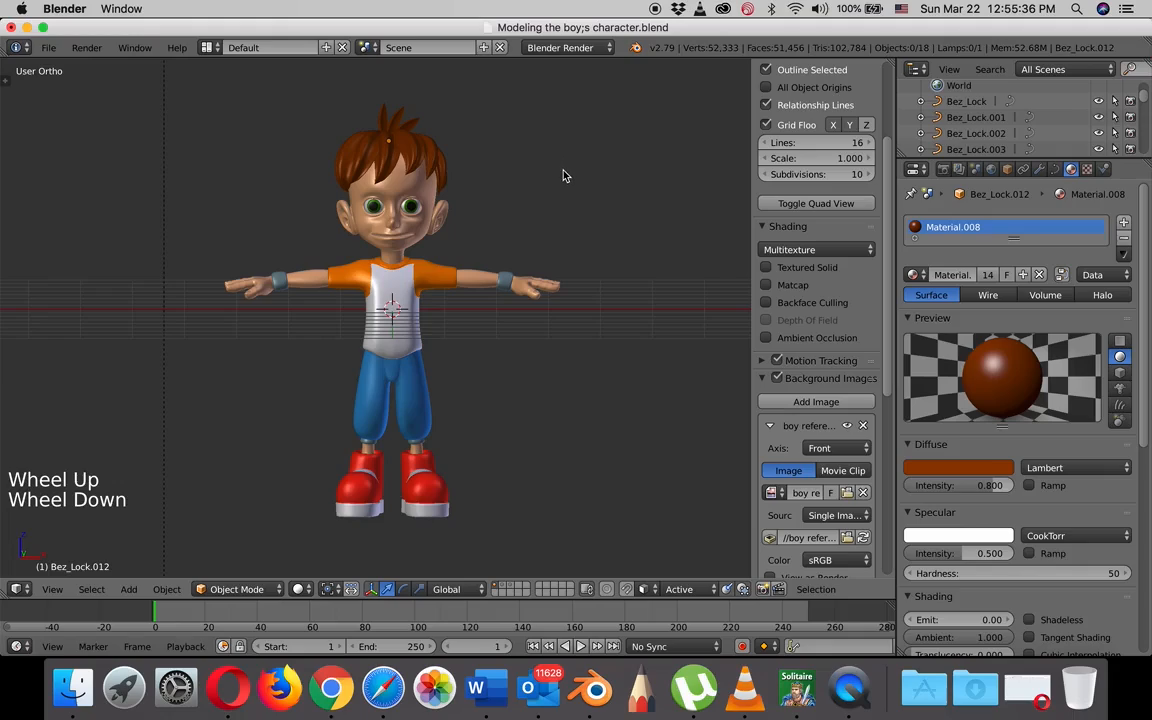